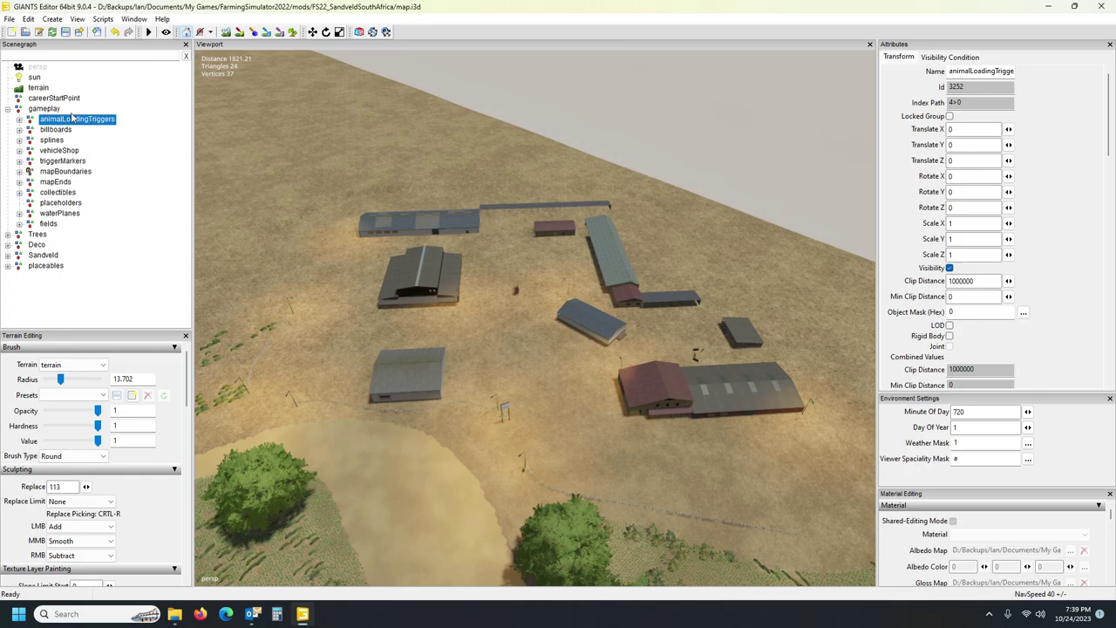
# Switch to File Explorer, open the placeables folder of FS22_SandveldSouthAfrica and select the animalTrader_AREA folder.
pyautogui.keyDown('alt'); pyautogui.moveTo(280, 197); pyautogui.dragTo(308, 198); pyautogui.keyUp('alt')
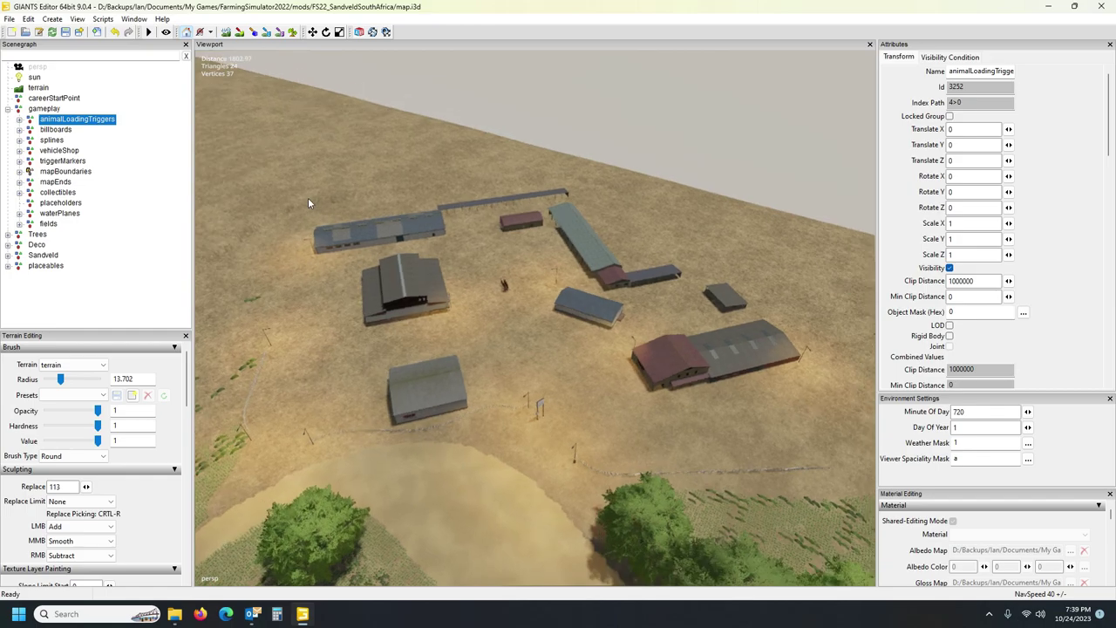
pyautogui.scroll(2, 305, 198)
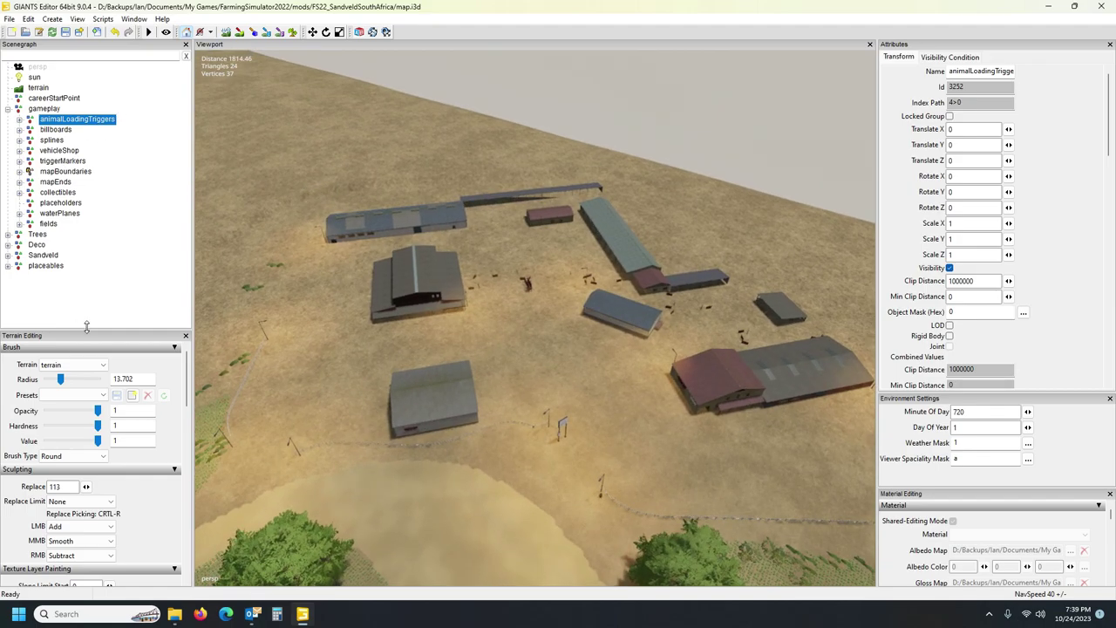
pyautogui.moveTo(174, 619)
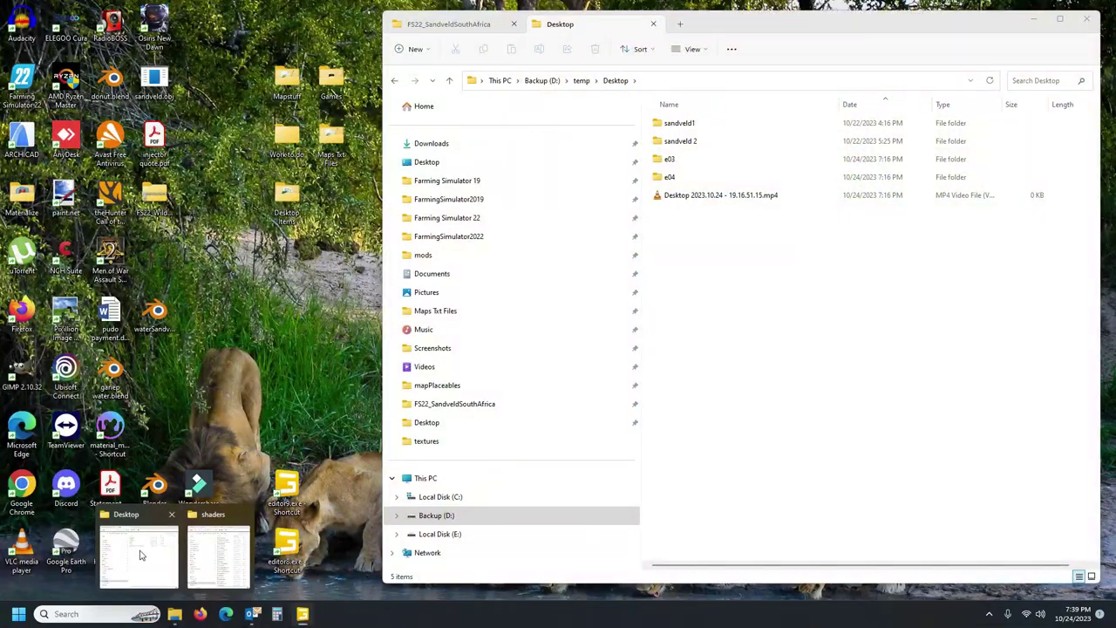
pyautogui.click(139, 555)
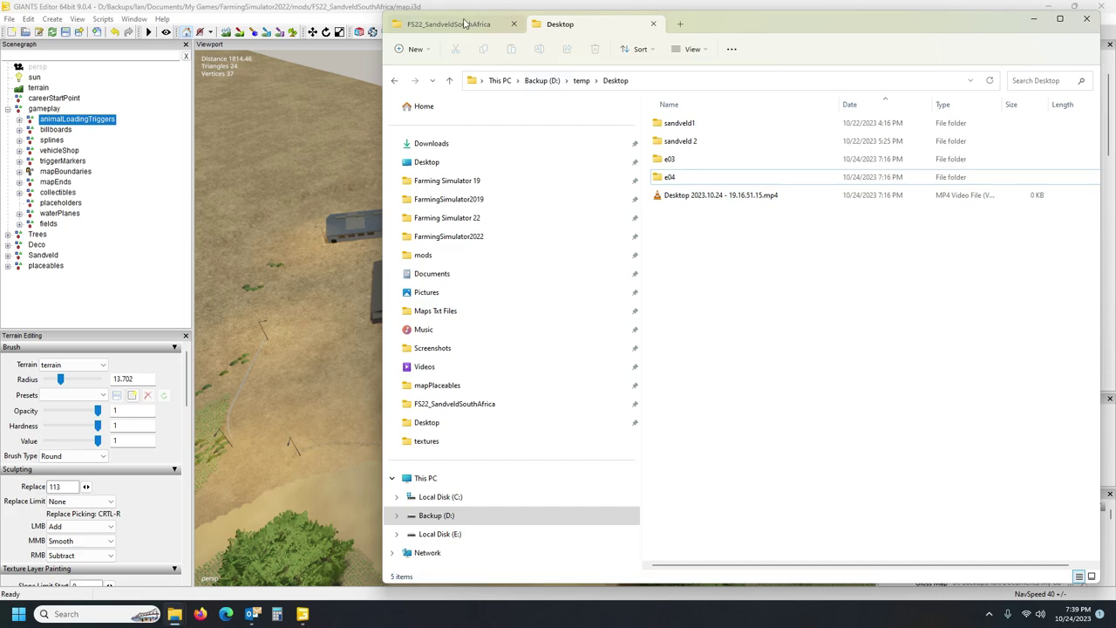
pyautogui.click(458, 23)
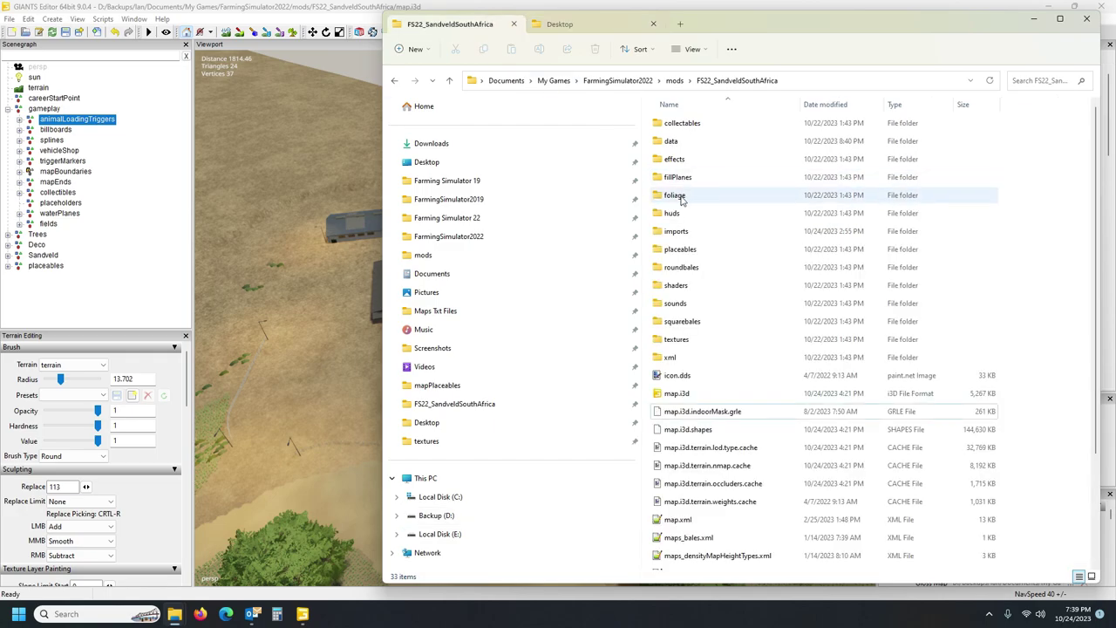
pyautogui.doubleClick(702, 250)
pyautogui.click(714, 143)
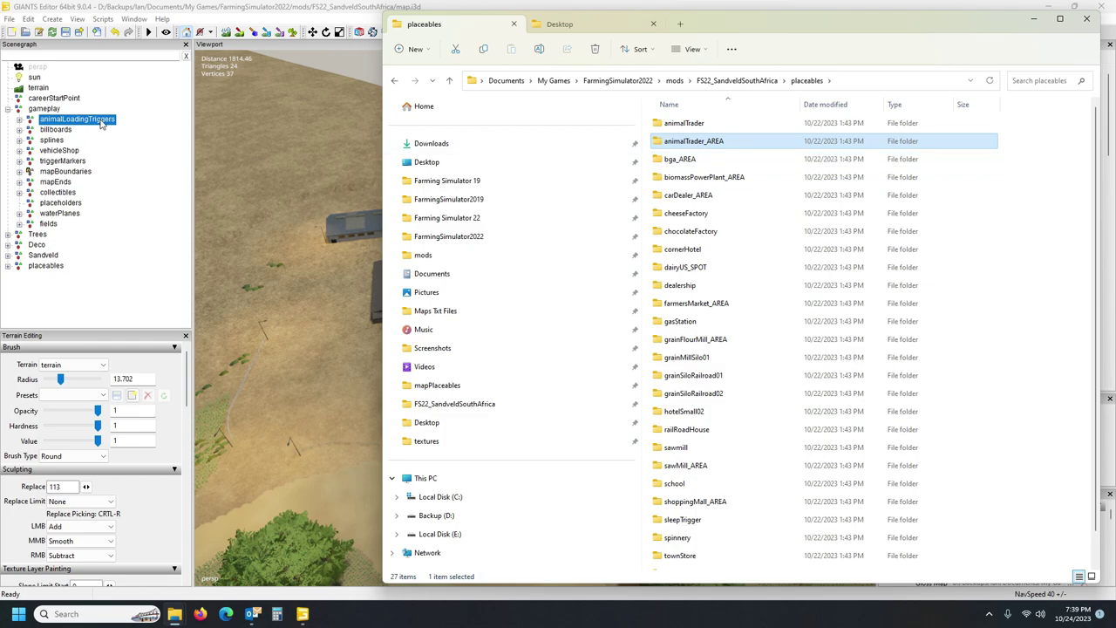
# Switch to GIANTS Editor, expand the placeables group in the scenegraph and look for the animalTrader_AREA entry.
pyautogui.click(8, 266)
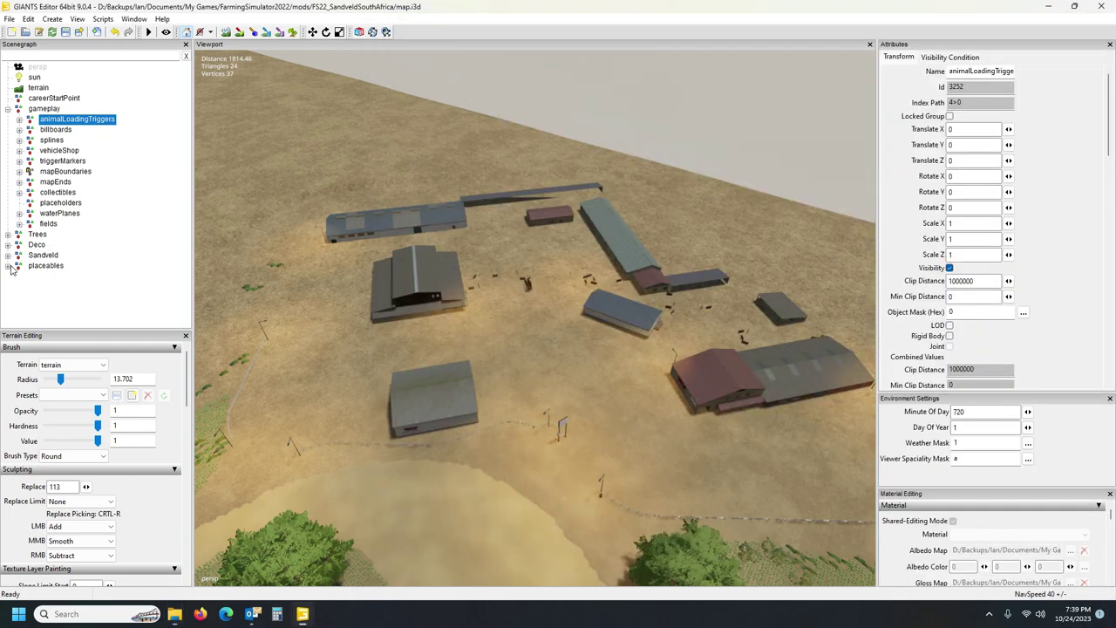
pyautogui.scroll(-2, 74, 255)
pyautogui.scroll(-4, 74, 254)
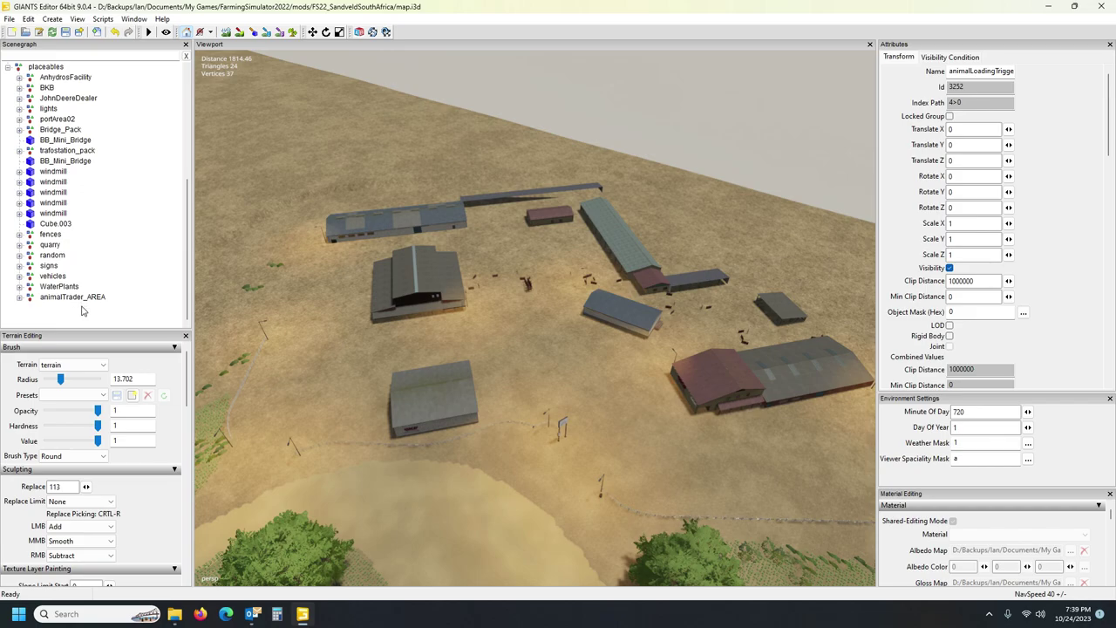
# Return to File Explorer and delete the animalTrader and animalTrader_AREA folders from the mod's placeables folder.
pyautogui.moveTo(277, 614)
pyautogui.moveTo(174, 614)
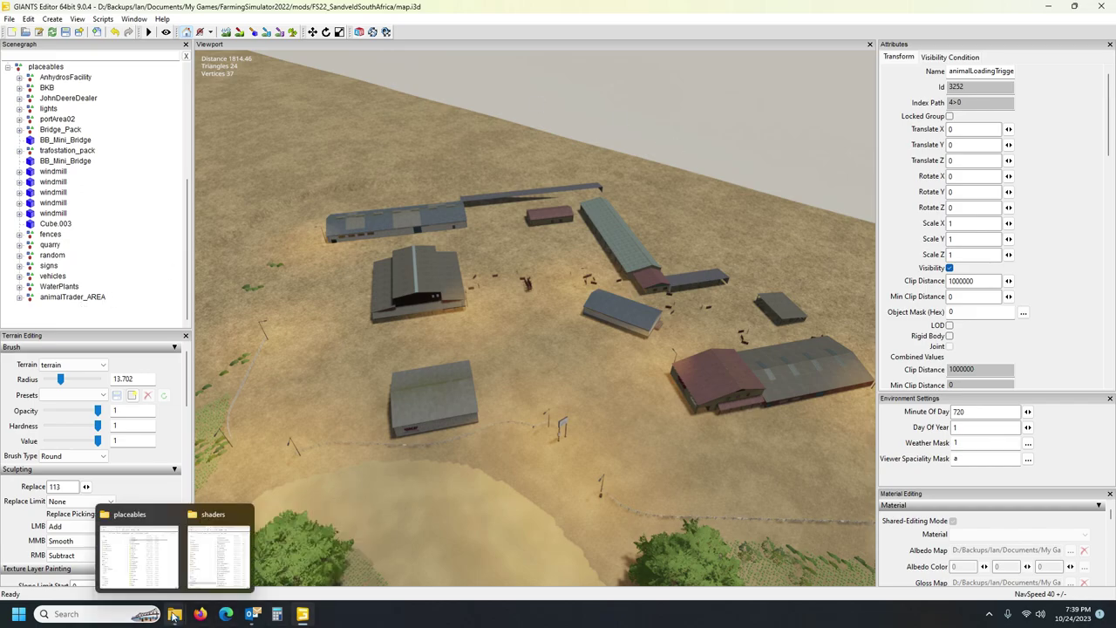
pyautogui.click(131, 554)
pyautogui.keyDown('ctrl'); pyautogui.click(721, 121); pyautogui.keyUp('ctrl')
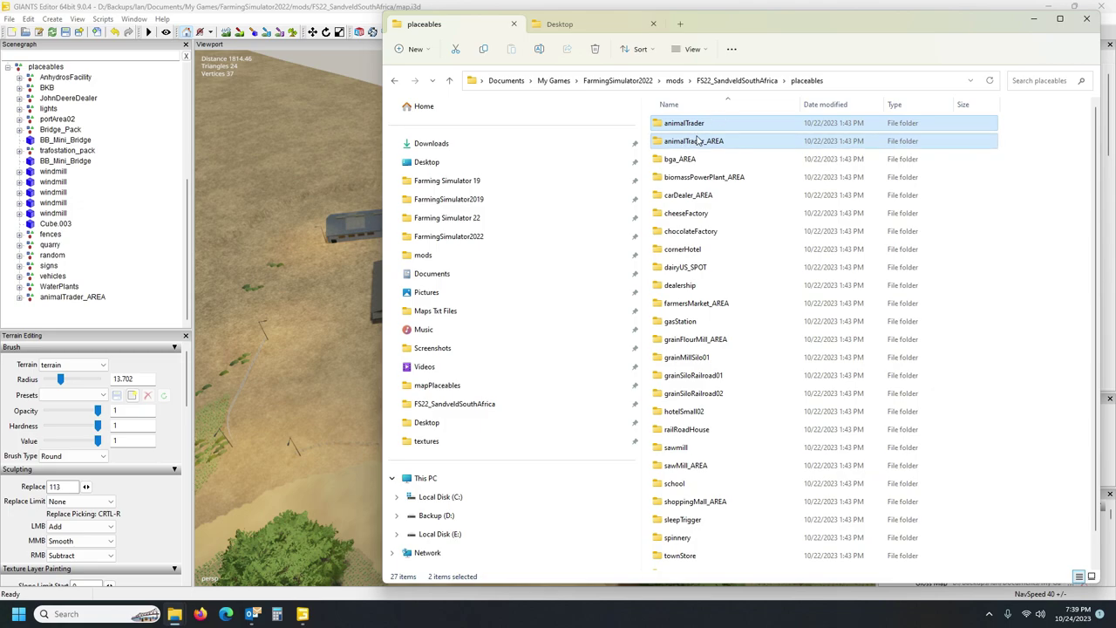
pyautogui.moveTo(698, 141); pyautogui.dragTo(706, 160)
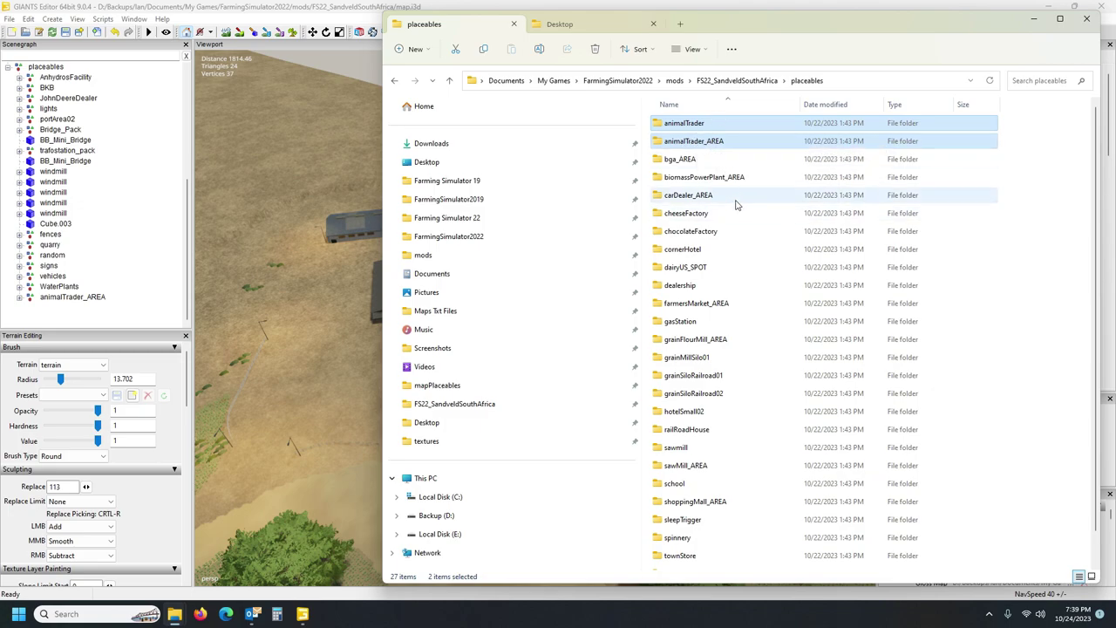
# Switch to GIANTS Editor, save the map and close the editor.
pyautogui.click(364, 8)
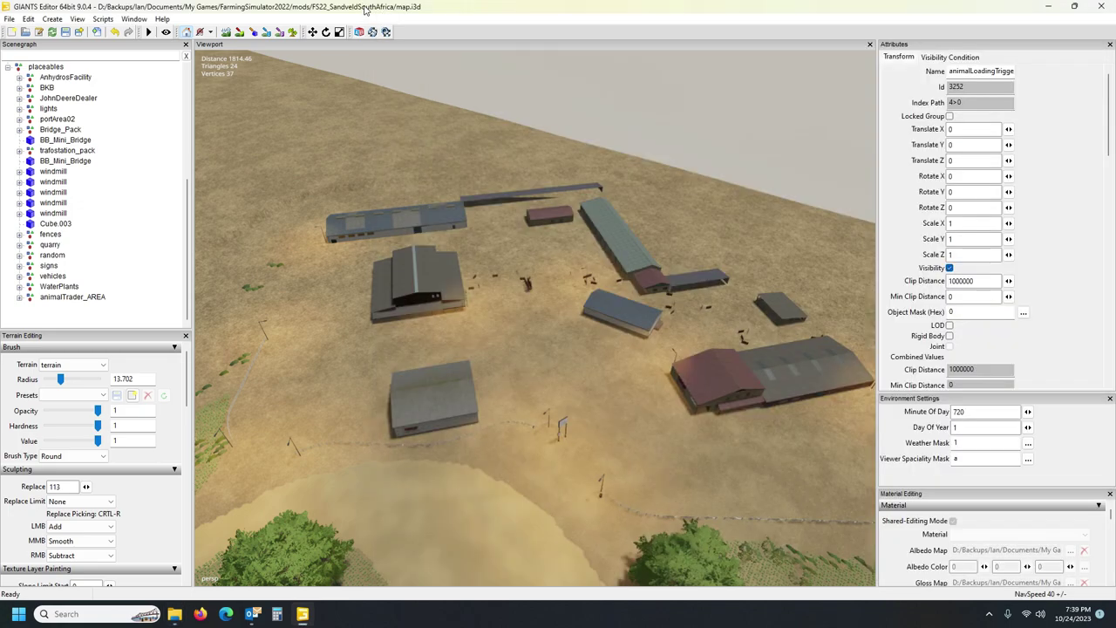
pyautogui.click(64, 33)
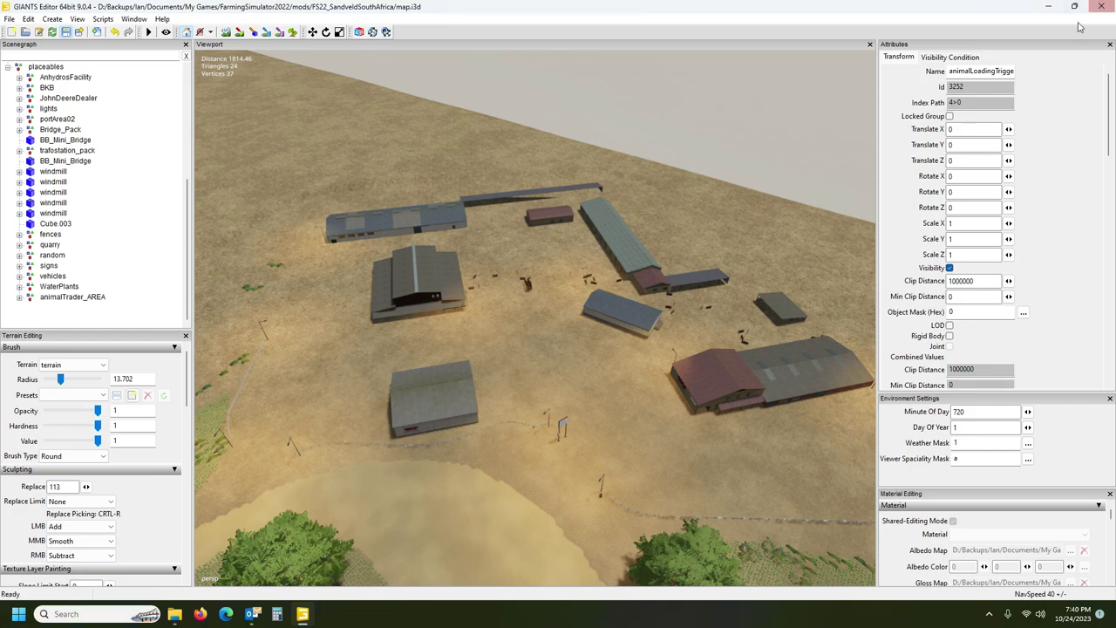
pyautogui.click(1106, 6)
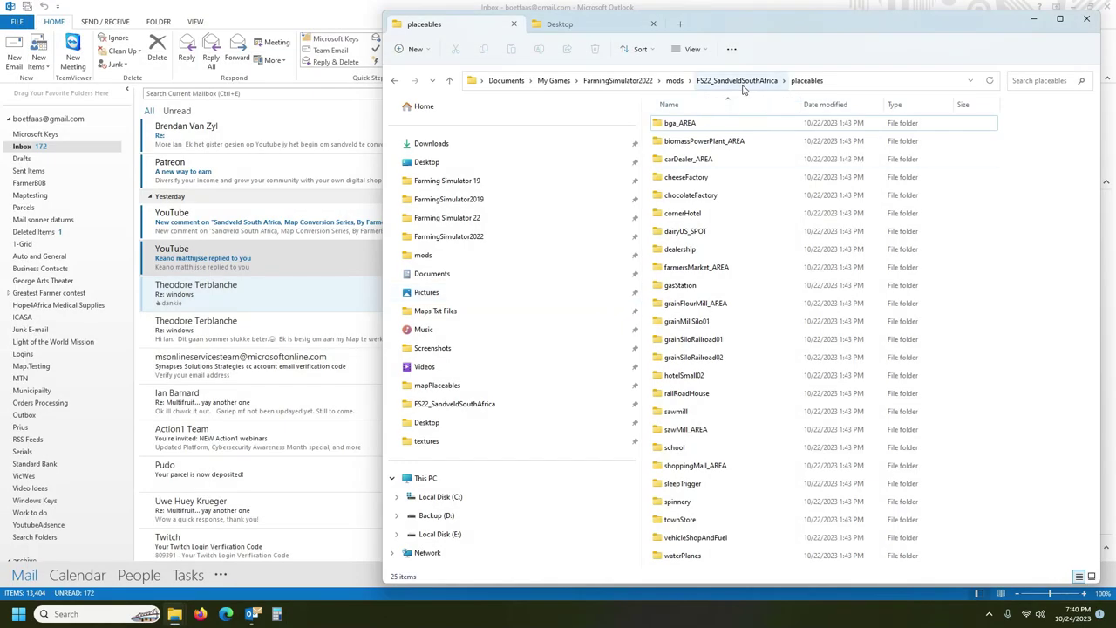
# Go up to the FS22_SandveldSouthAfrica folder and reopen map.i3d in GIANTS Editor.
pyautogui.click(741, 83)
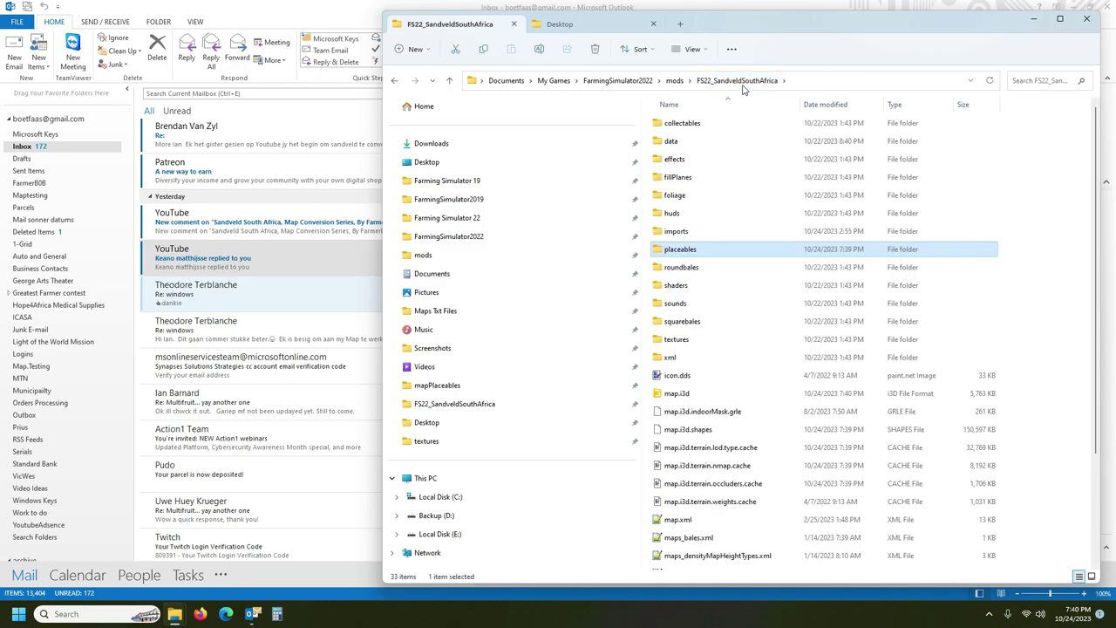
pyautogui.click(685, 397)
pyautogui.doubleClick(686, 397)
pyautogui.click(551, 374)
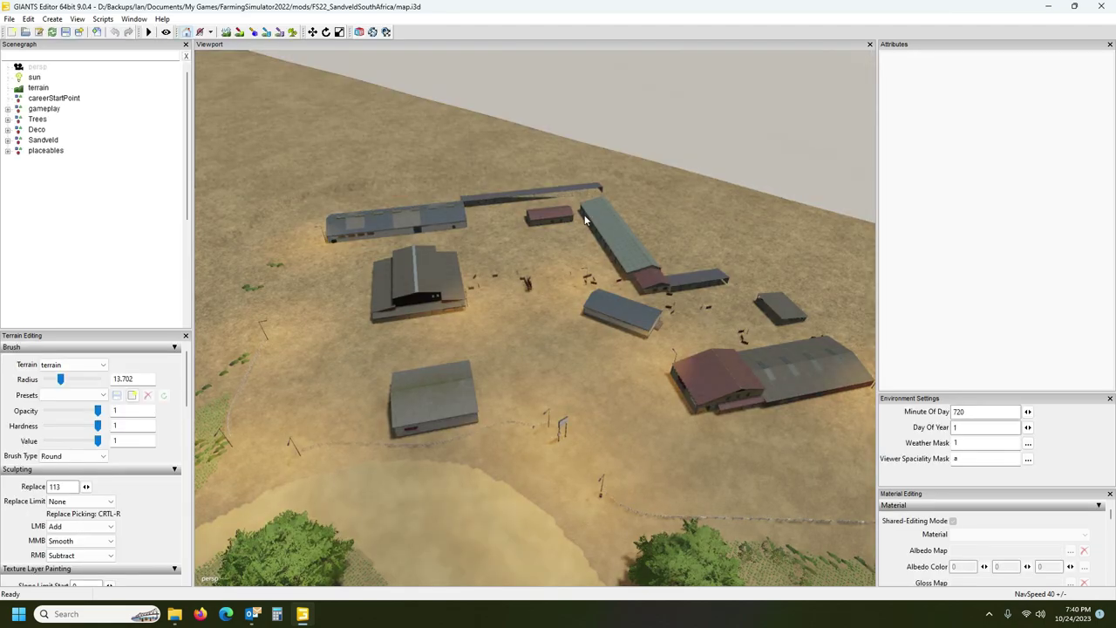
# Show the console, enlarge it to check the map's loading log for errors, and close it.
pyautogui.keyDown('alt'); pyautogui.moveTo(584, 215); pyautogui.dragTo(560, 199); pyautogui.keyUp('alt')
pyautogui.scroll(4, 596, 226)
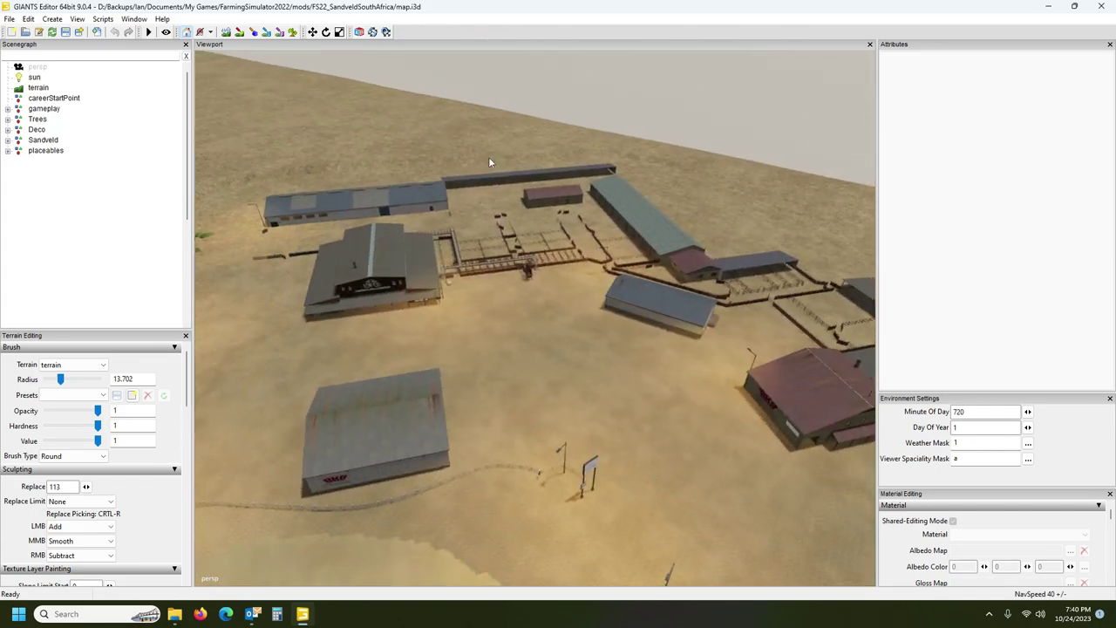
pyautogui.click(136, 20)
pyautogui.click(149, 224)
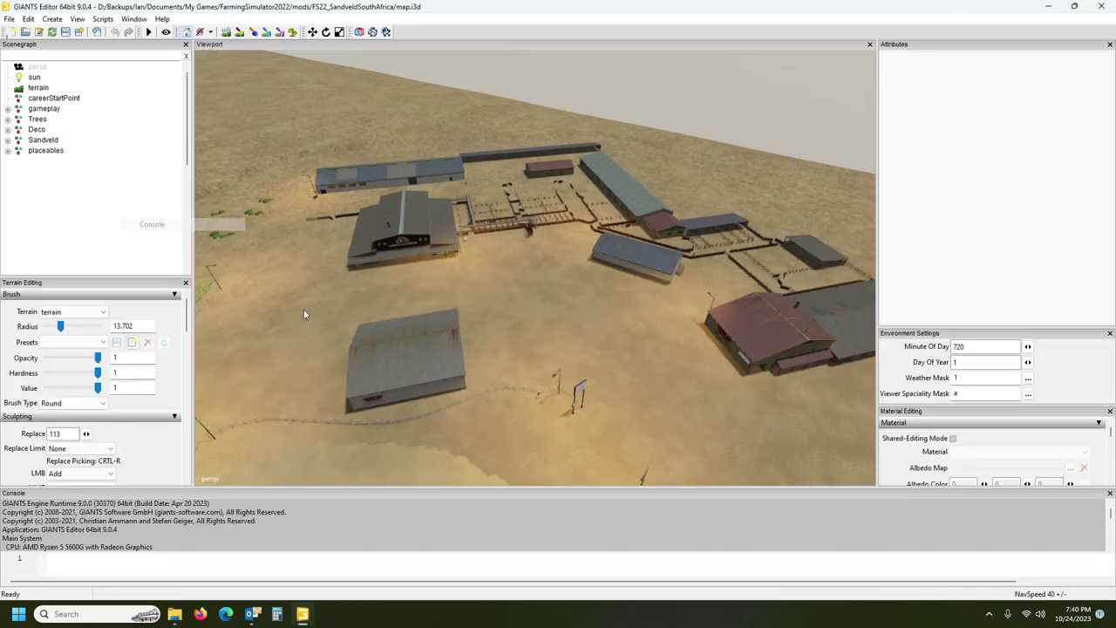
pyautogui.moveTo(510, 493); pyautogui.dragTo(201, 240)
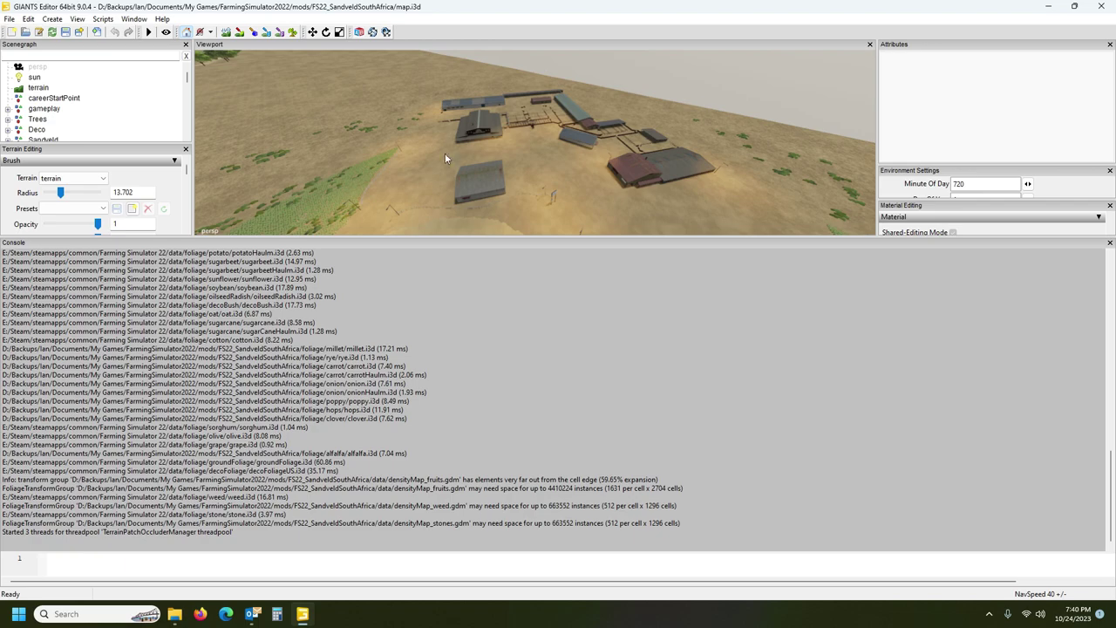
pyautogui.click(1110, 243)
# Expand animalLoadingTriggers in the gameplay group and inspect the attributes of animalLoadingTriggerDealer and markerIconAnimals.
pyautogui.keyDown('alt'); pyautogui.moveTo(703, 216); pyautogui.dragTo(759, 235); pyautogui.keyUp('alt')
pyautogui.click(8, 109)
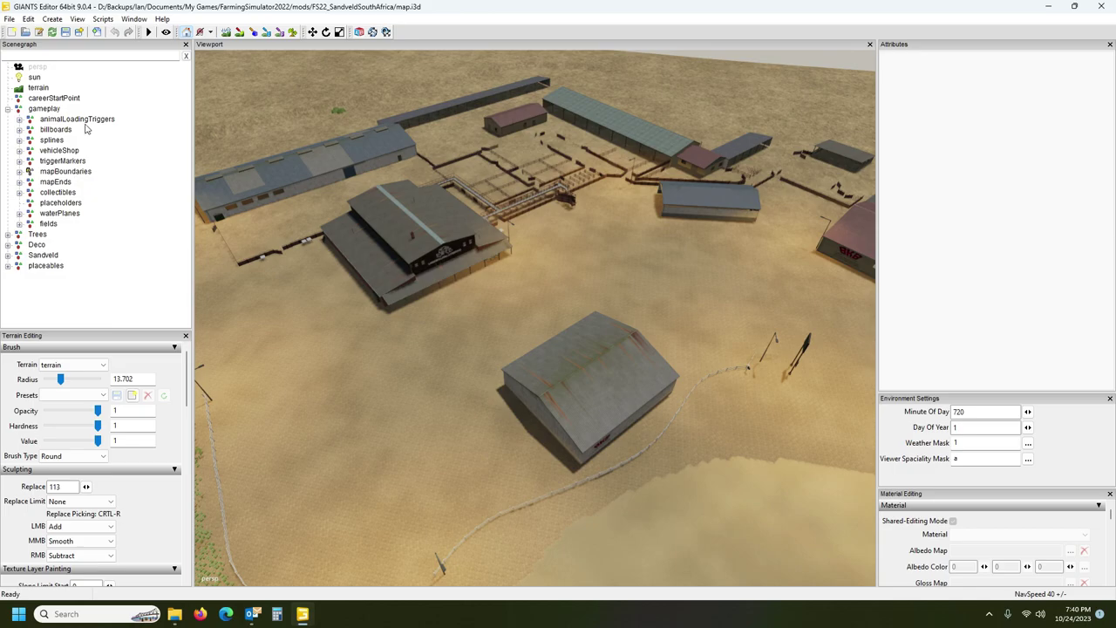
pyautogui.click(86, 119)
pyautogui.click(19, 120)
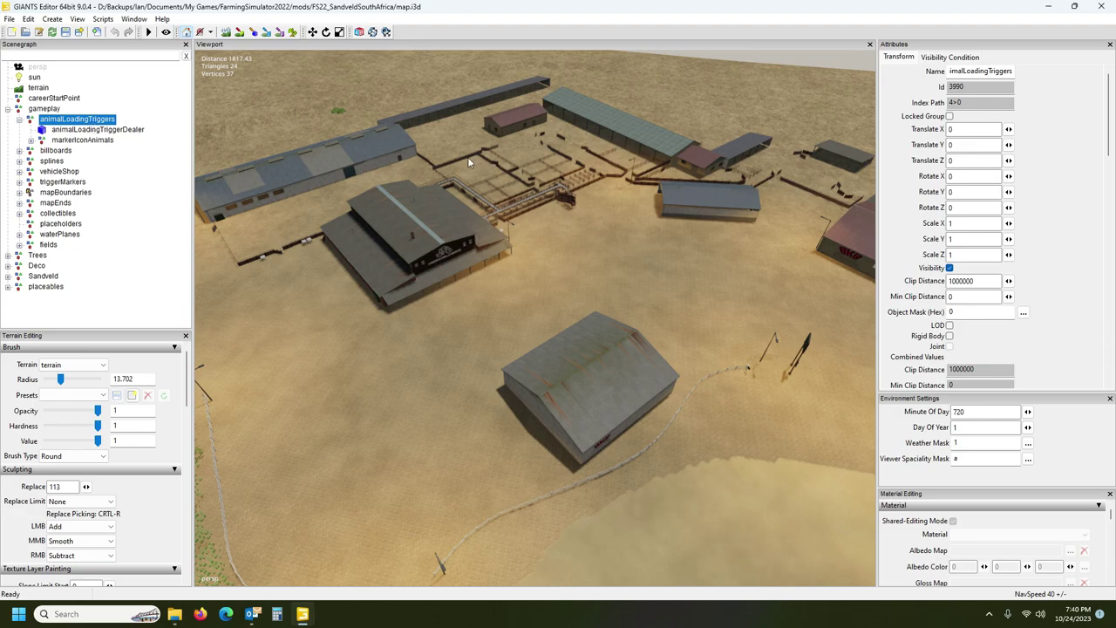
pyautogui.click(119, 130)
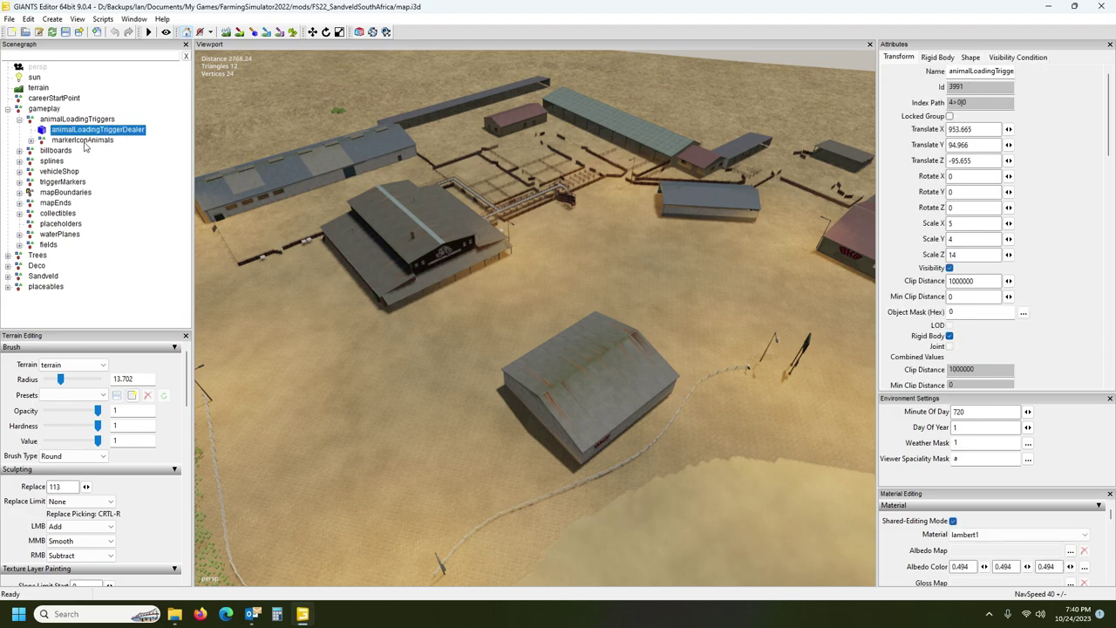
pyautogui.click(85, 141)
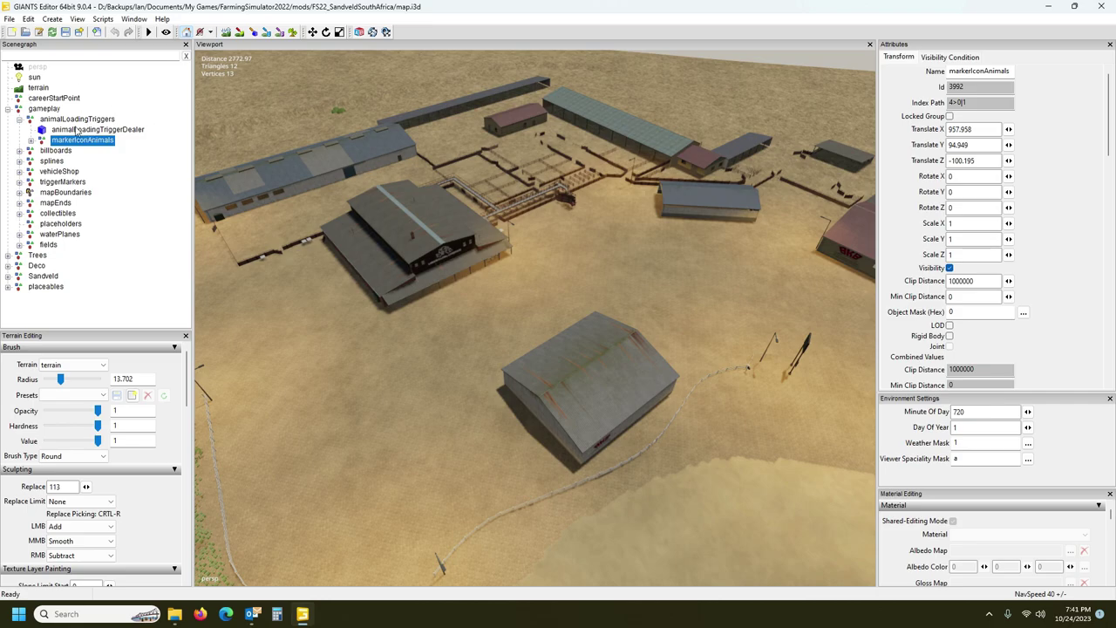
pyautogui.click(84, 120)
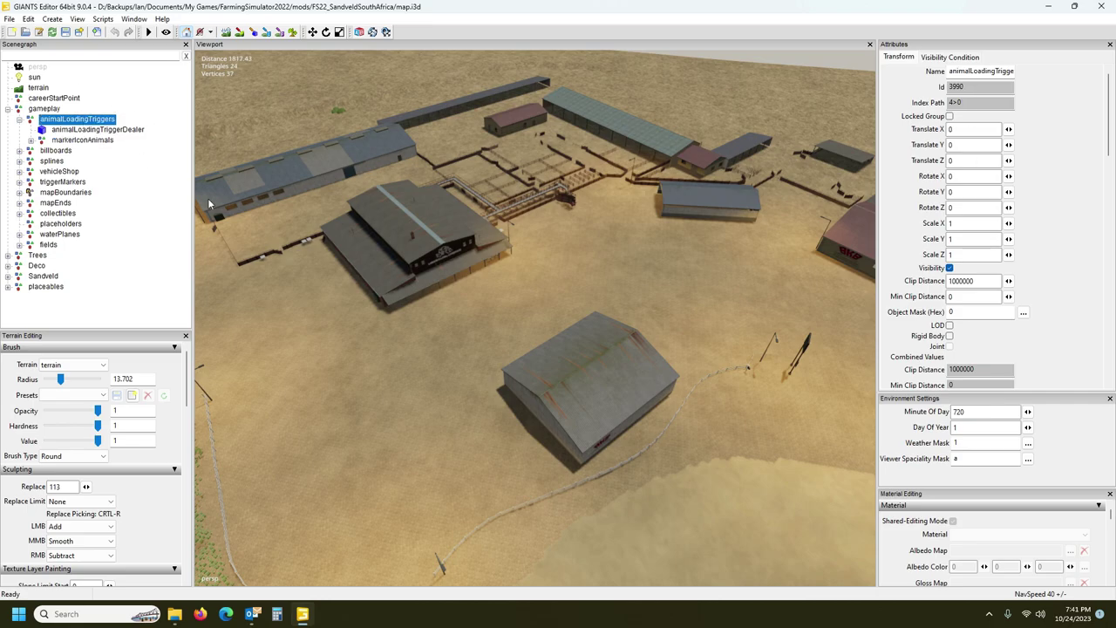
# Try to place the whole animalLoadingTriggers group in front of the loading ramp, rotated about 49° around Y and raised to about Y 115.
pyautogui.keyDown('alt'); pyautogui.moveTo(336, 192); pyautogui.dragTo(284, 194); pyautogui.keyUp('alt')
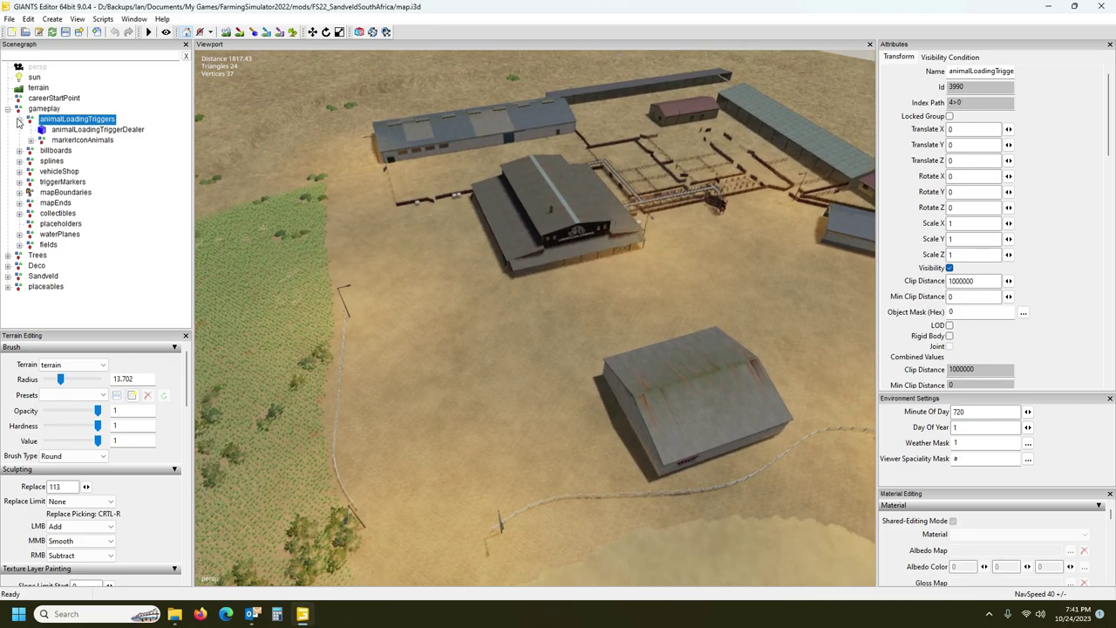
pyautogui.click(20, 119)
pyautogui.moveTo(353, 194); pyautogui.dragTo(319, 231, button='right')
pyautogui.hotkey('ctrl', 'b')
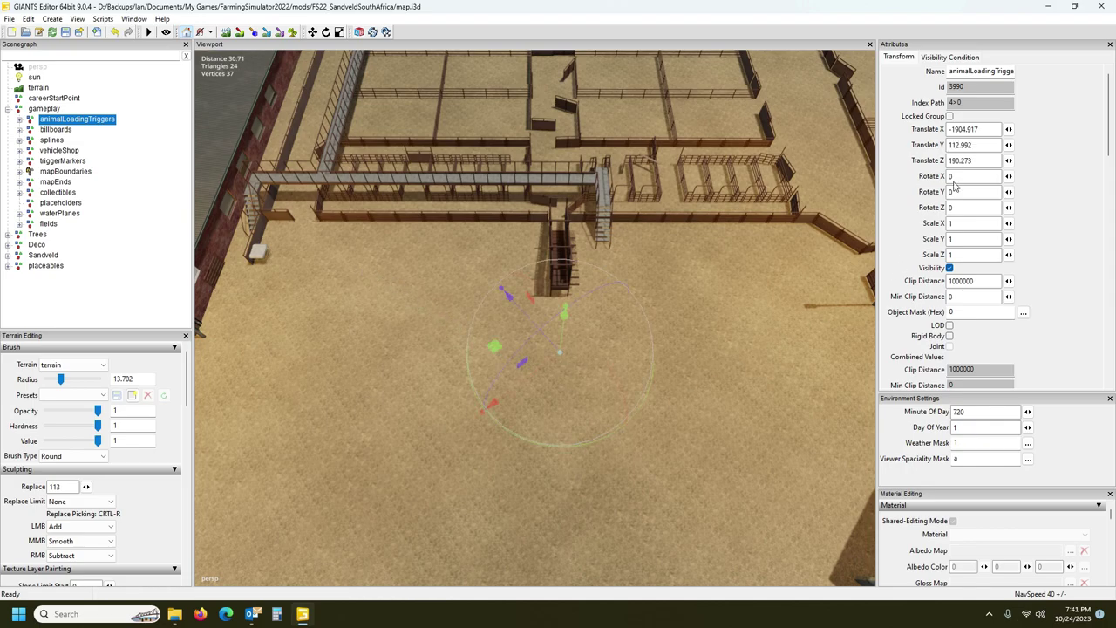
pyautogui.moveTo(347, 262); pyautogui.dragTo(524, 380, button='right')
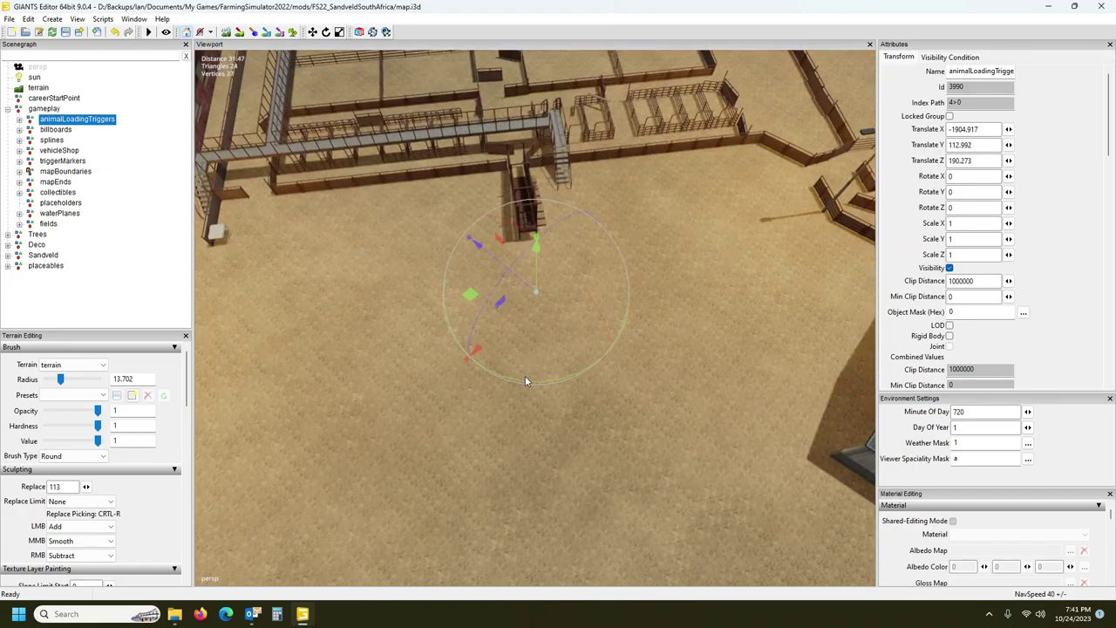
pyautogui.moveTo(528, 380); pyautogui.dragTo(722, 325)
pyautogui.moveTo(722, 327); pyautogui.dragTo(624, 283, button='right')
pyautogui.moveTo(611, 258)
pyautogui.mouseDown()
pyautogui.moveTo(619, 233)
pyautogui.moveTo(618, 250)
pyautogui.mouseUp()
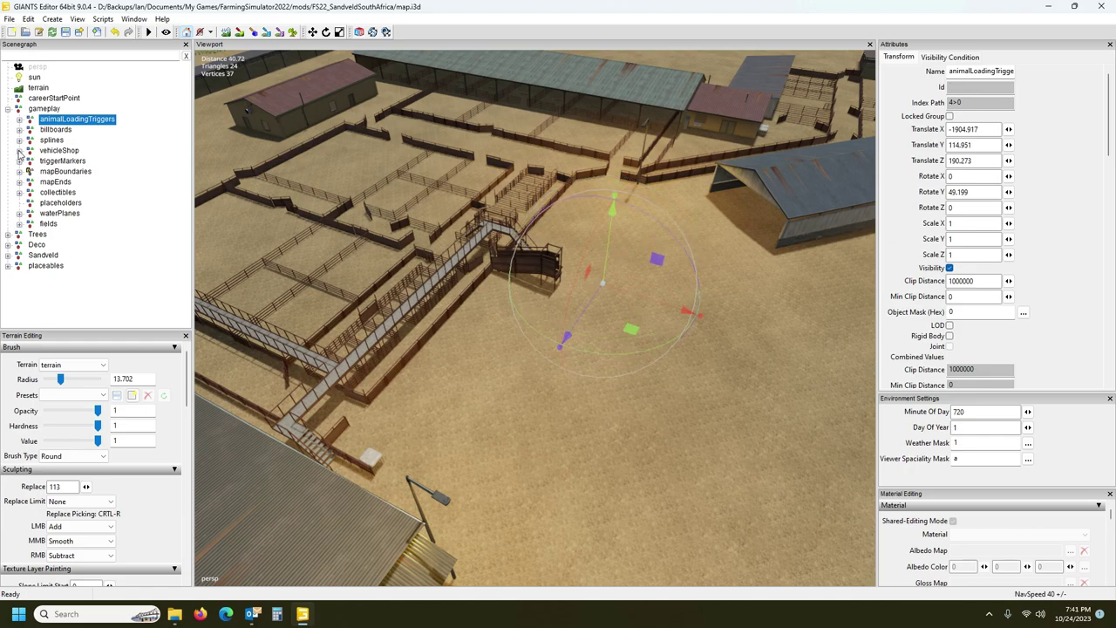
# Undo the height change, rotation and placement of the animalLoadingTriggers group.
pyautogui.hotkey('ctrl', 'z')
pyautogui.hotkey('ctrl', 'z')
pyautogui.hotkey('ctrl', 'z')
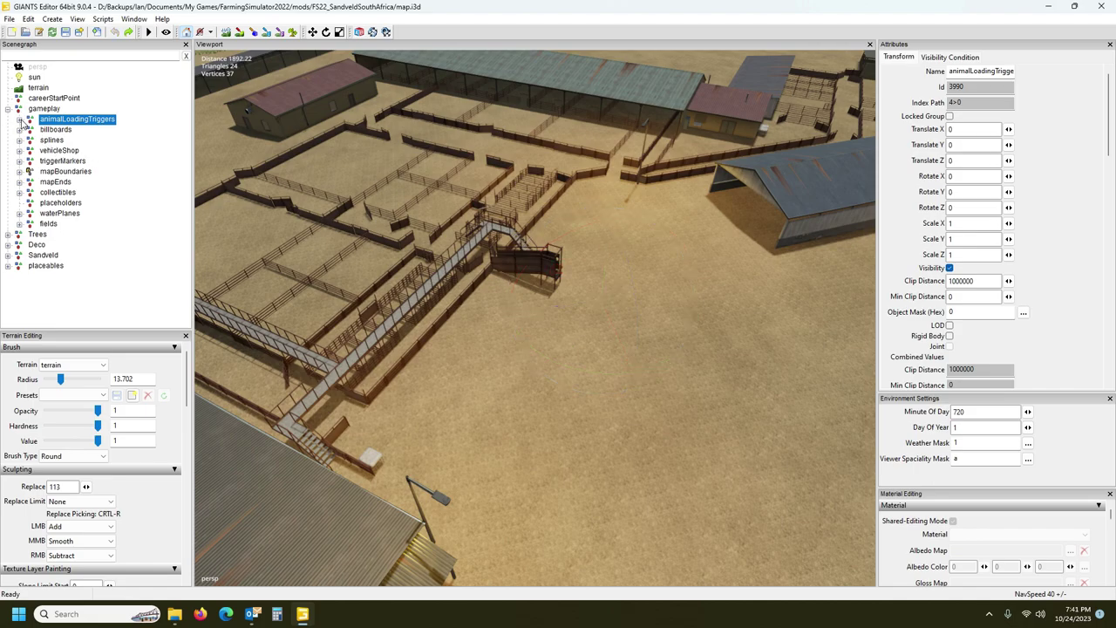
# Place only the animalLoadingTriggerDealer on the ground in front of the loading ramp, at about X -1905.5, Y 113, Z 191.
pyautogui.click(19, 119)
pyautogui.click(98, 130)
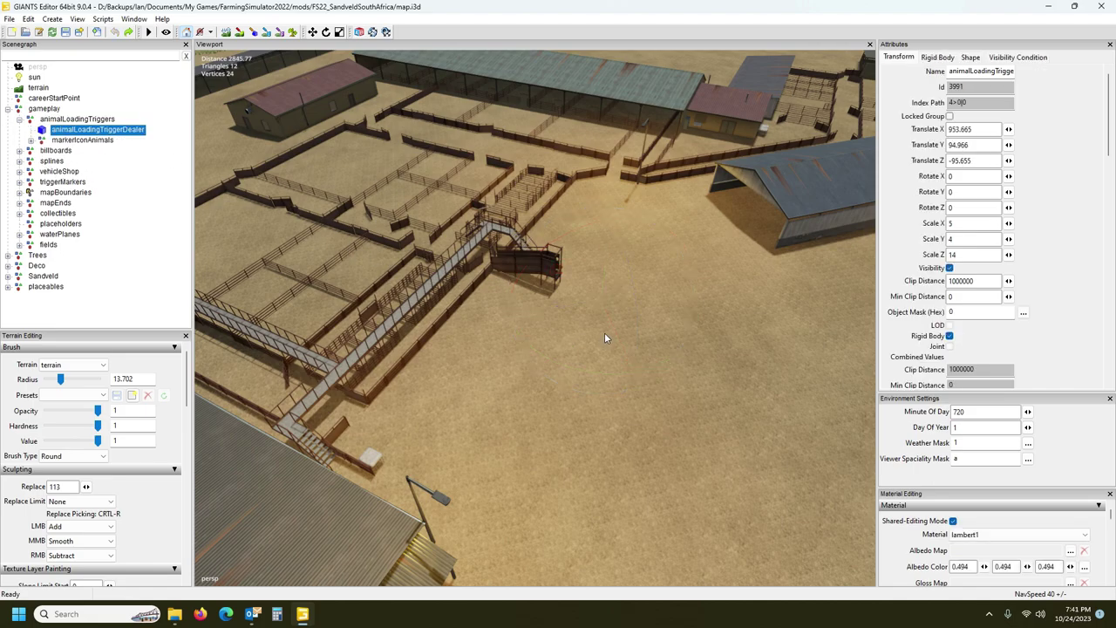
pyautogui.keyDown('alt'); pyautogui.moveTo(607, 339); pyautogui.dragTo(460, 353); pyautogui.keyUp('alt')
pyautogui.moveTo(459, 353)
pyautogui.keyDown('alt'); pyautogui.mouseDown(button='middle')
pyautogui.moveTo(466, 345)
pyautogui.moveTo(472, 359)
pyautogui.moveTo(451, 371)
pyautogui.mouseUp(button='middle'); pyautogui.keyUp('alt')
pyautogui.keyDown('alt'); pyautogui.moveTo(451, 371); pyautogui.dragTo(438, 366); pyautogui.keyUp('alt')
pyautogui.keyDown('alt'); pyautogui.moveTo(439, 367); pyautogui.dragTo(449, 369, button='middle'); pyautogui.keyUp('alt')
pyautogui.scroll(2, 448, 369)
pyautogui.scroll(-2, 448, 370)
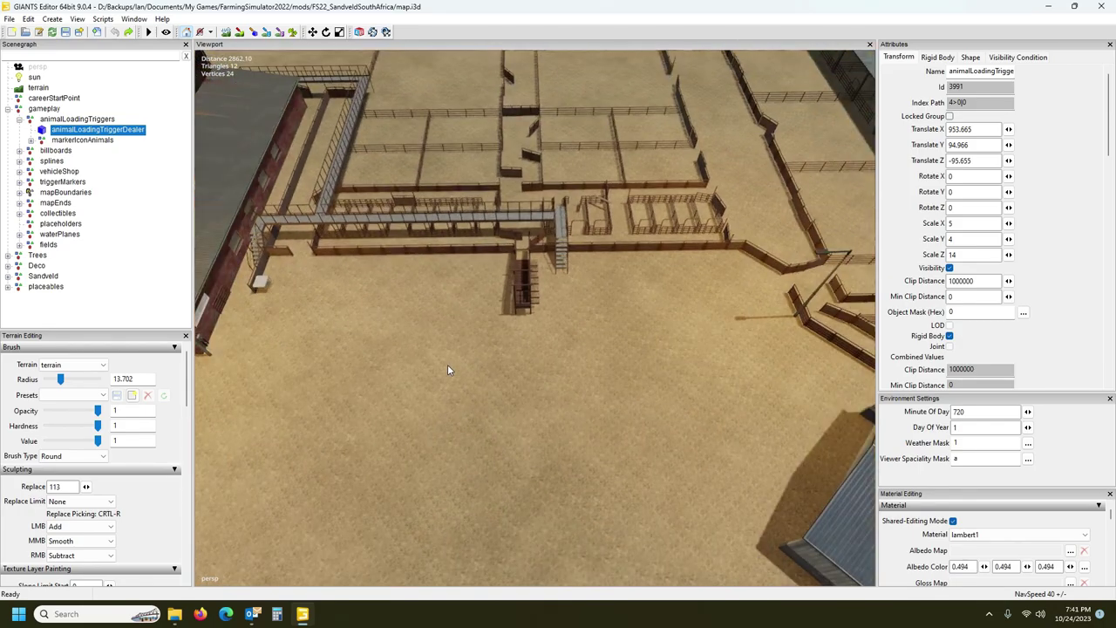
pyautogui.hotkey('ctrl', 'b')
pyautogui.keyDown('alt'); pyautogui.moveTo(523, 459); pyautogui.dragTo(529, 471); pyautogui.keyUp('alt')
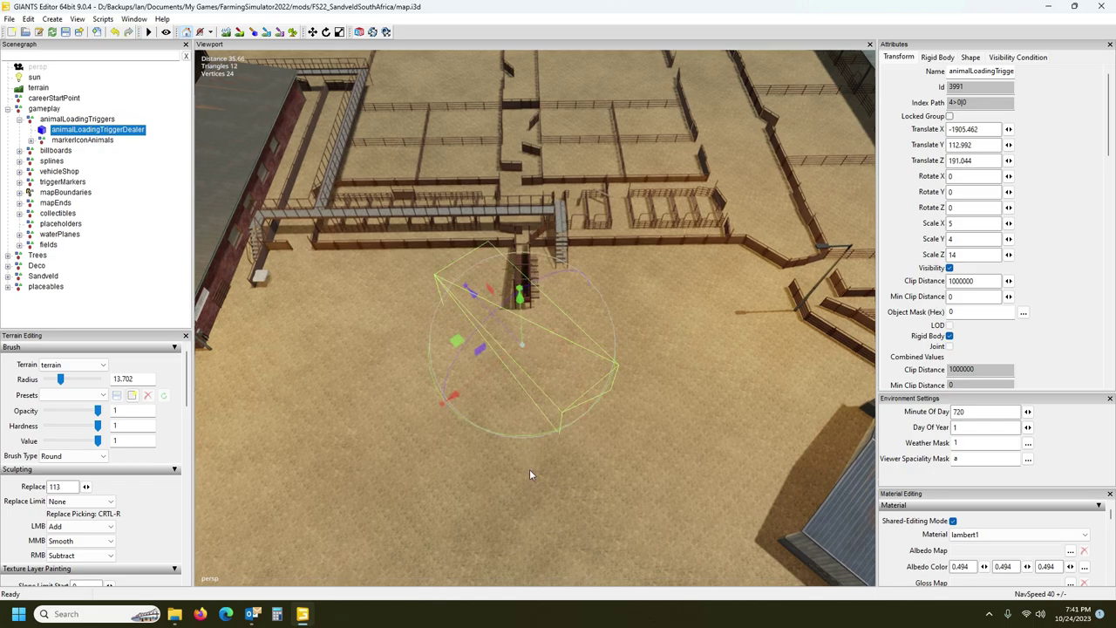
pyautogui.keyDown('alt'); pyautogui.moveTo(529, 471); pyautogui.dragTo(522, 480, button='middle'); pyautogui.keyUp('alt')
pyautogui.scroll(4, 523, 479)
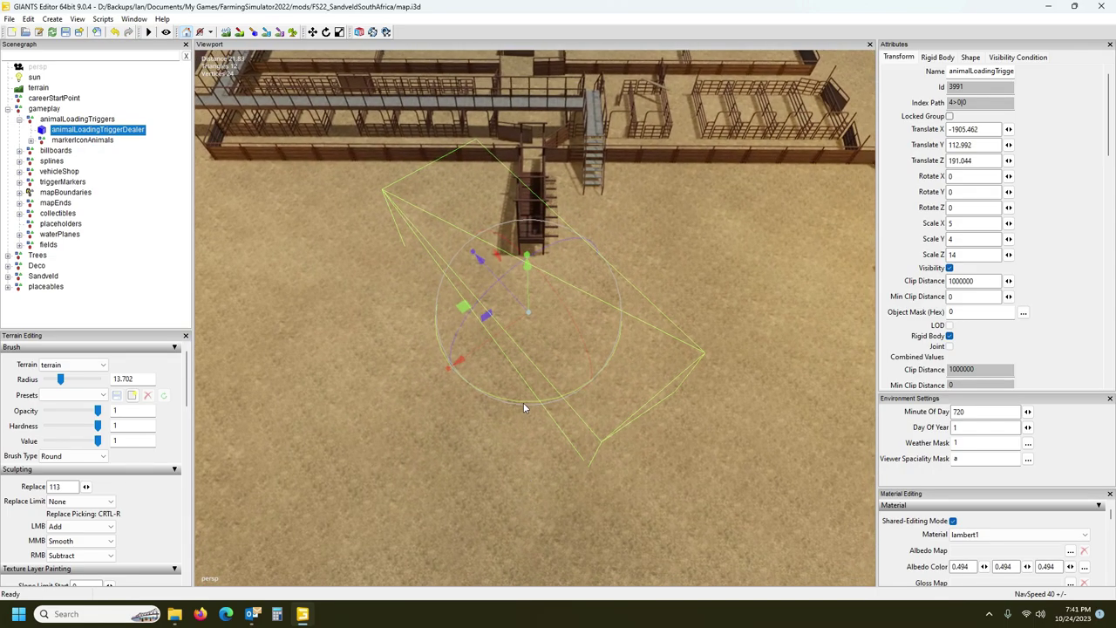
# Rotate animalLoadingTriggerDealer to about 50.6° around Y and shift it towards the ramp, to about X -1905.8, Z 191.4.
pyautogui.moveTo(523, 402); pyautogui.dragTo(645, 404)
pyautogui.moveTo(618, 430); pyautogui.dragTo(397, 455, button='right')
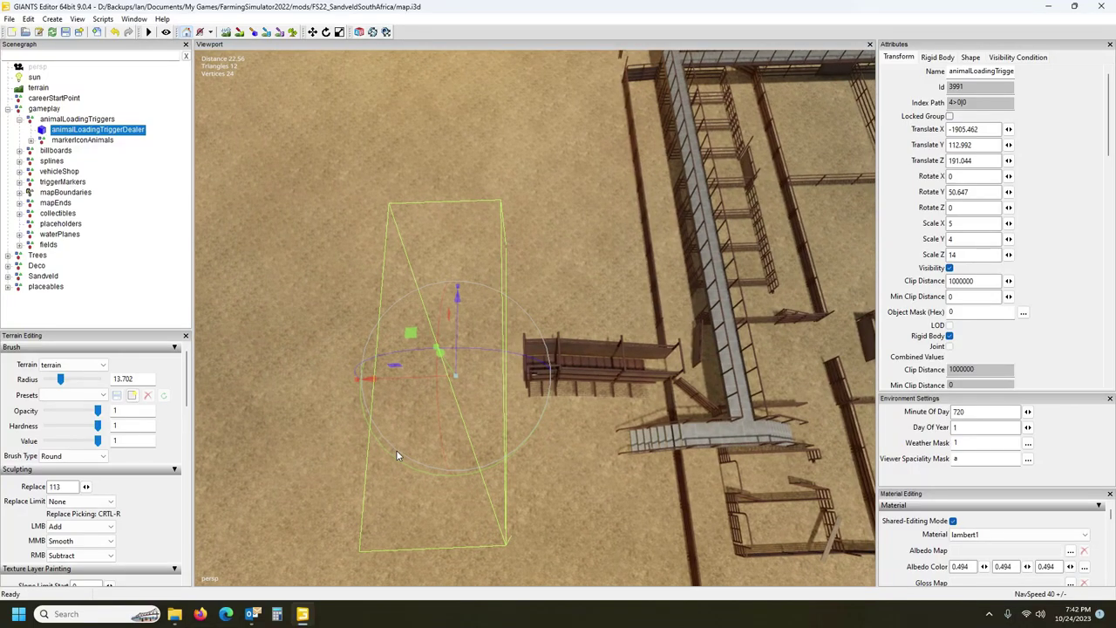
pyautogui.moveTo(391, 386); pyautogui.dragTo(402, 377)
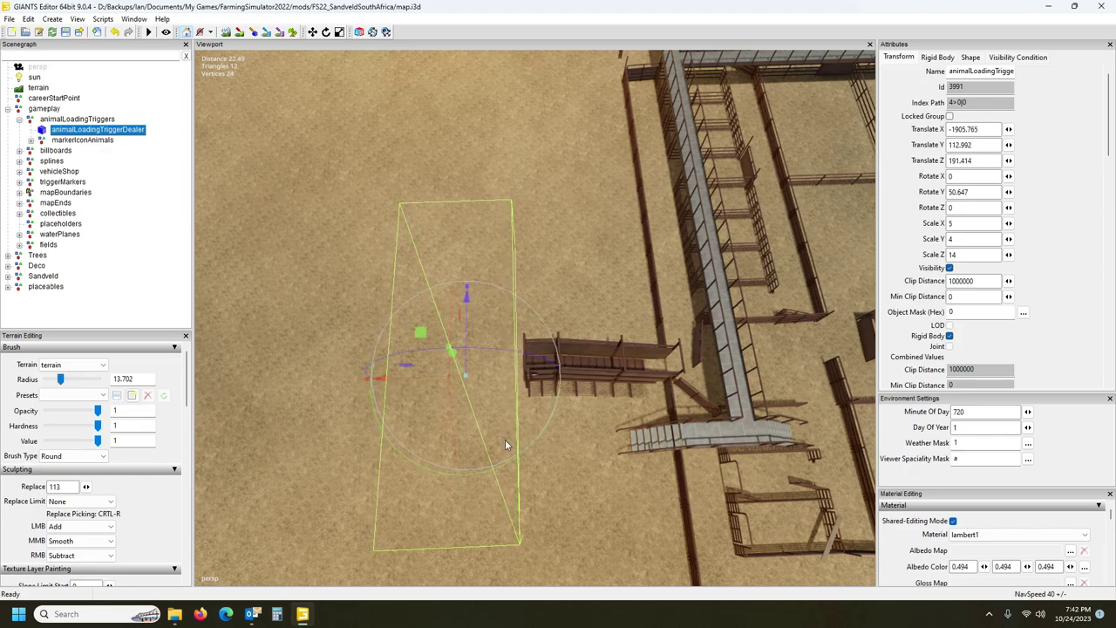
# Place the warningStripesAnimalDealerSelling marker group on the ground in front of the loading ramp, at about X -1904.2, Y 113, Z 190.7.
pyautogui.scroll(-5, 618, 419)
pyautogui.moveTo(619, 418); pyautogui.dragTo(616, 417, button='right')
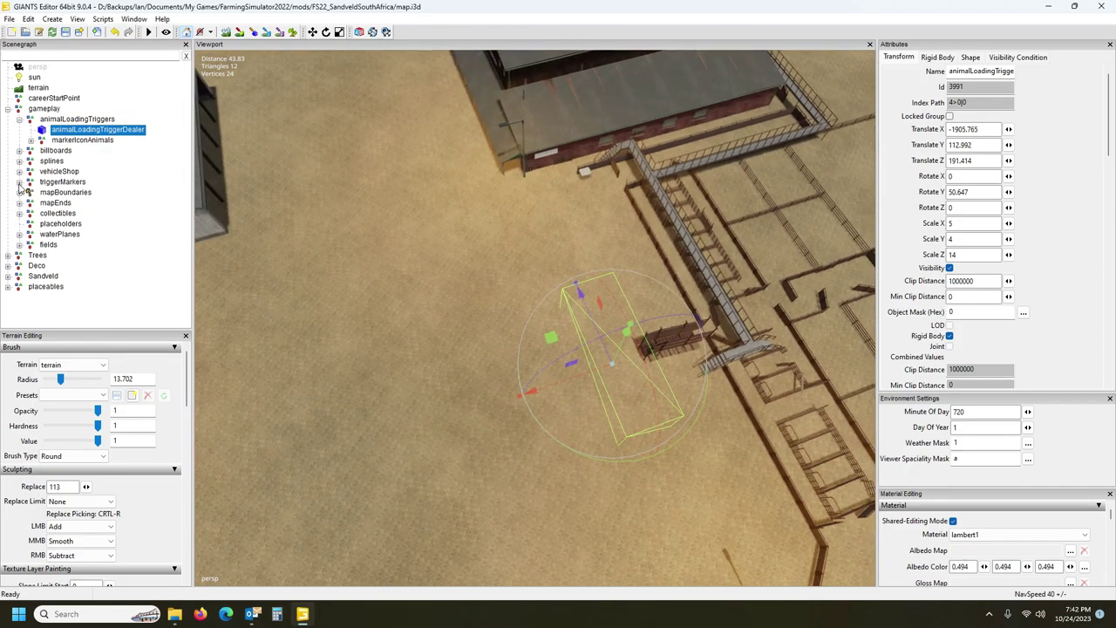
pyautogui.click(19, 182)
pyautogui.click(112, 227)
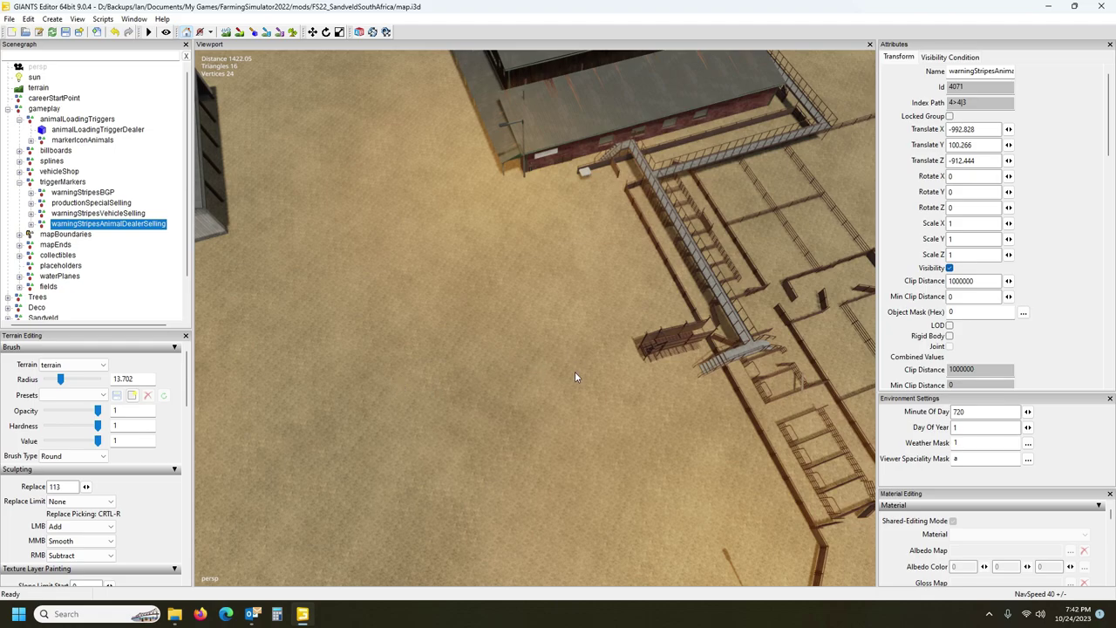
pyautogui.hotkey('ctrl', 'b')
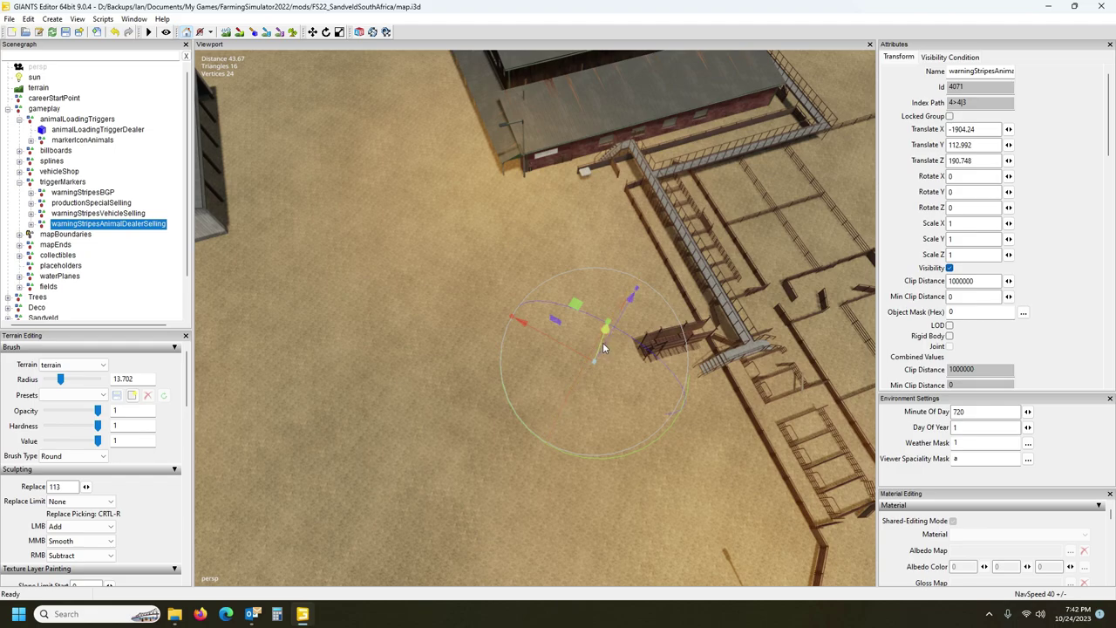
# Raise the animal dealer warning stripes to about Y 113.1, rotate them about 50.4° around Y and shift them to about X -1905.3, Z 191.2.
pyautogui.moveTo(603, 348); pyautogui.dragTo(604, 347)
pyautogui.moveTo(696, 425)
pyautogui.mouseDown()
pyautogui.moveTo(702, 415)
pyautogui.moveTo(604, 444)
pyautogui.mouseUp()
pyautogui.moveTo(603, 446)
pyautogui.mouseDown(button='right')
pyautogui.moveTo(578, 466)
pyautogui.moveTo(614, 481)
pyautogui.moveTo(598, 449)
pyautogui.mouseUp(button='right')
pyautogui.moveTo(516, 279)
pyautogui.mouseDown()
pyautogui.moveTo(689, 377)
pyautogui.moveTo(813, 329)
pyautogui.mouseUp()
pyautogui.keyDown('alt'); pyautogui.moveTo(596, 376); pyautogui.dragTo(541, 370); pyautogui.keyUp('alt')
pyautogui.moveTo(540, 375); pyautogui.dragTo(568, 293, button='right')
pyautogui.moveTo(569, 286); pyautogui.dragTo(572, 285)
pyautogui.moveTo(572, 285); pyautogui.dragTo(465, 384, button='right')
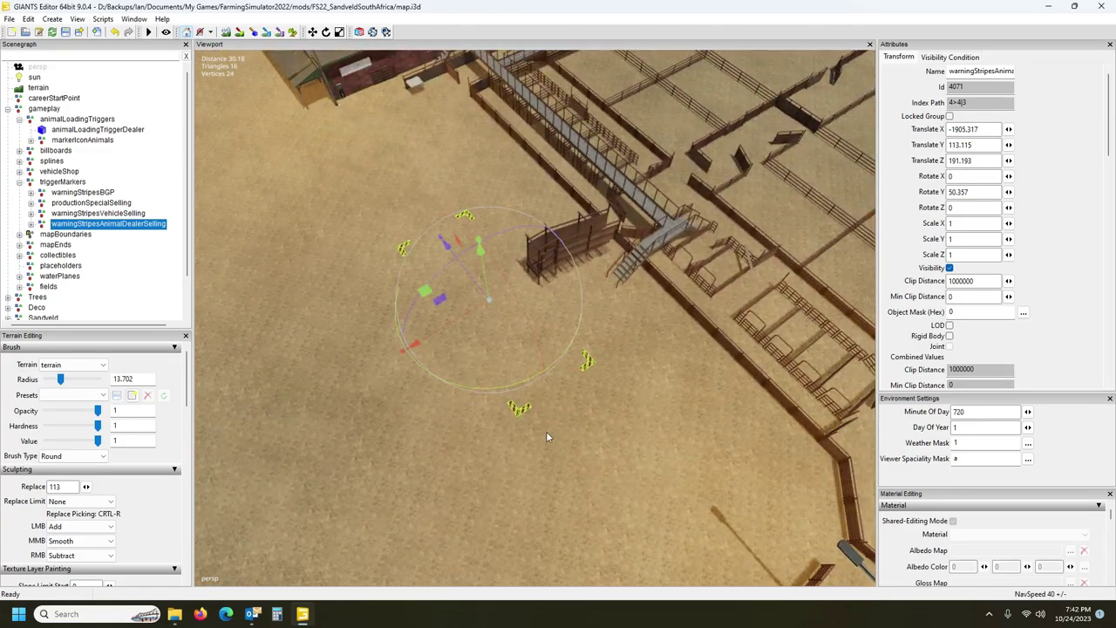
# Align animalLoadingTriggerDealer with the four warning stripes by moving it to about X -1905.2, Z 191.1.
pyautogui.click(94, 131)
pyautogui.moveTo(302, 263); pyautogui.dragTo(327, 275, button='right')
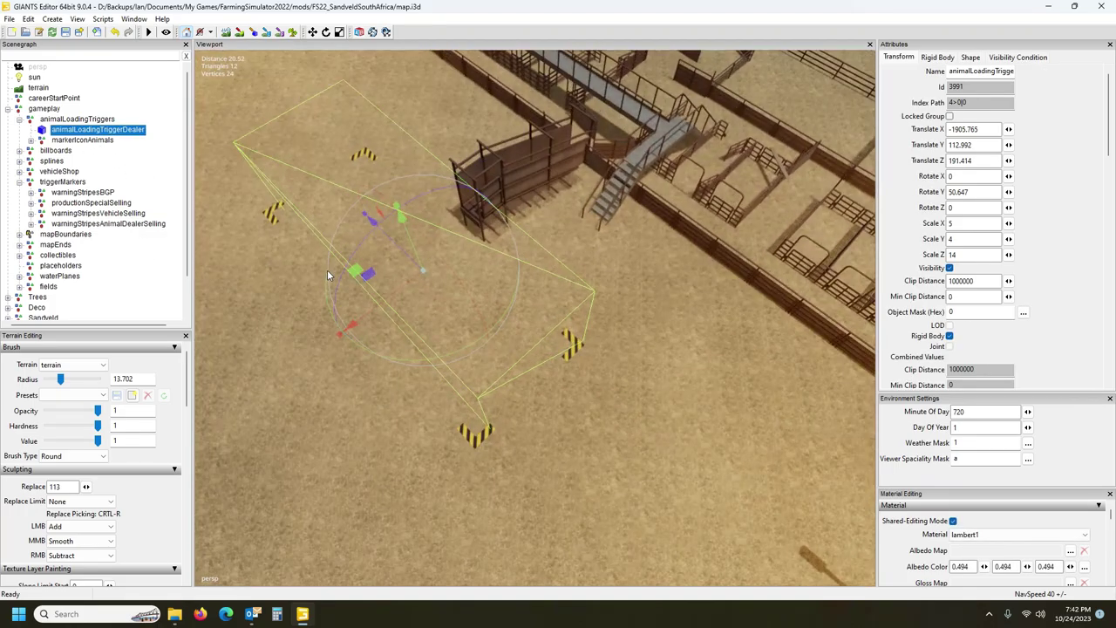
pyautogui.moveTo(406, 281); pyautogui.dragTo(393, 292)
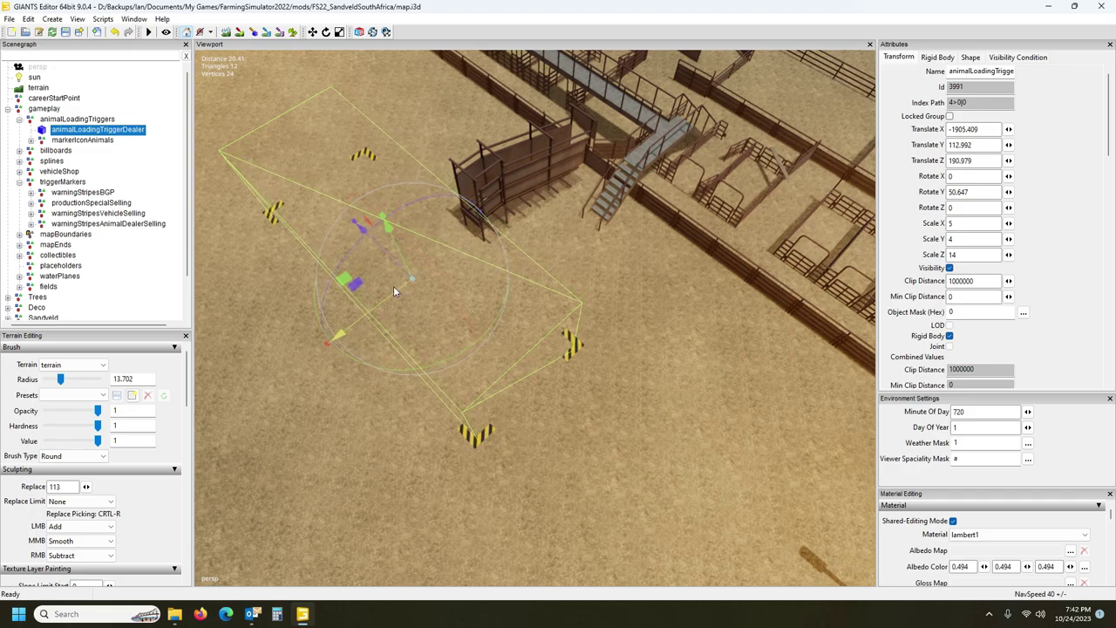
pyautogui.moveTo(393, 286); pyautogui.dragTo(614, 352, button='right')
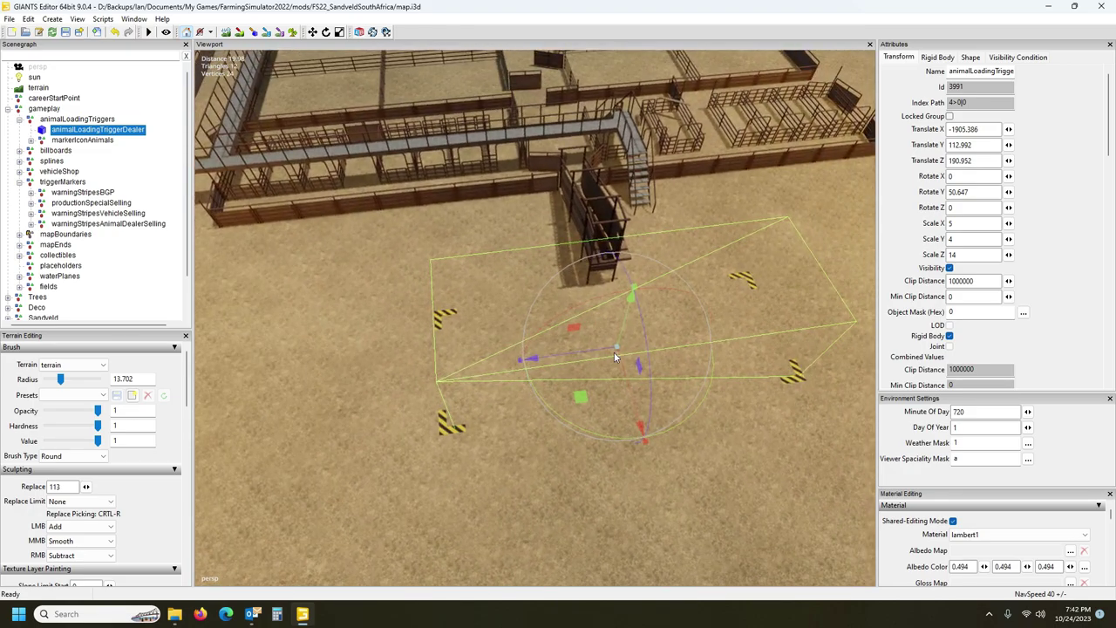
pyautogui.moveTo(603, 345); pyautogui.dragTo(598, 347)
pyautogui.keyDown('alt'); pyautogui.moveTo(591, 407); pyautogui.dragTo(639, 456); pyautogui.keyUp('alt')
pyautogui.scroll(-4, 638, 456)
pyautogui.moveTo(638, 457); pyautogui.dragTo(647, 456, button='right')
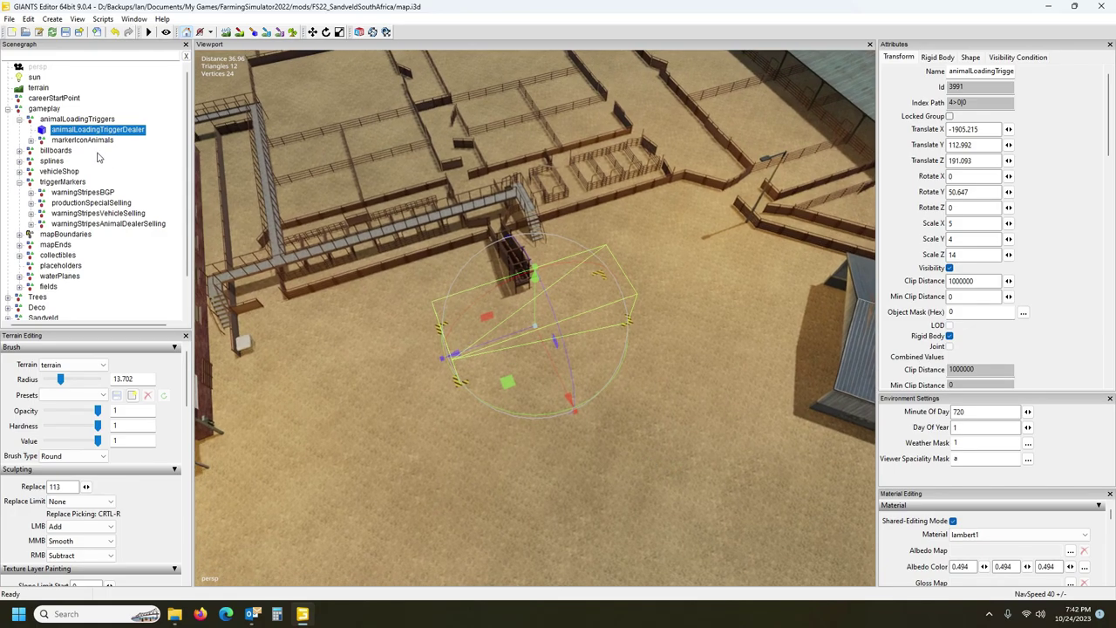
# Place markerIconAnimals on the ground between the warning stripes, at about X -1905.1, Y 113, Z 191.9.
pyautogui.click(92, 141)
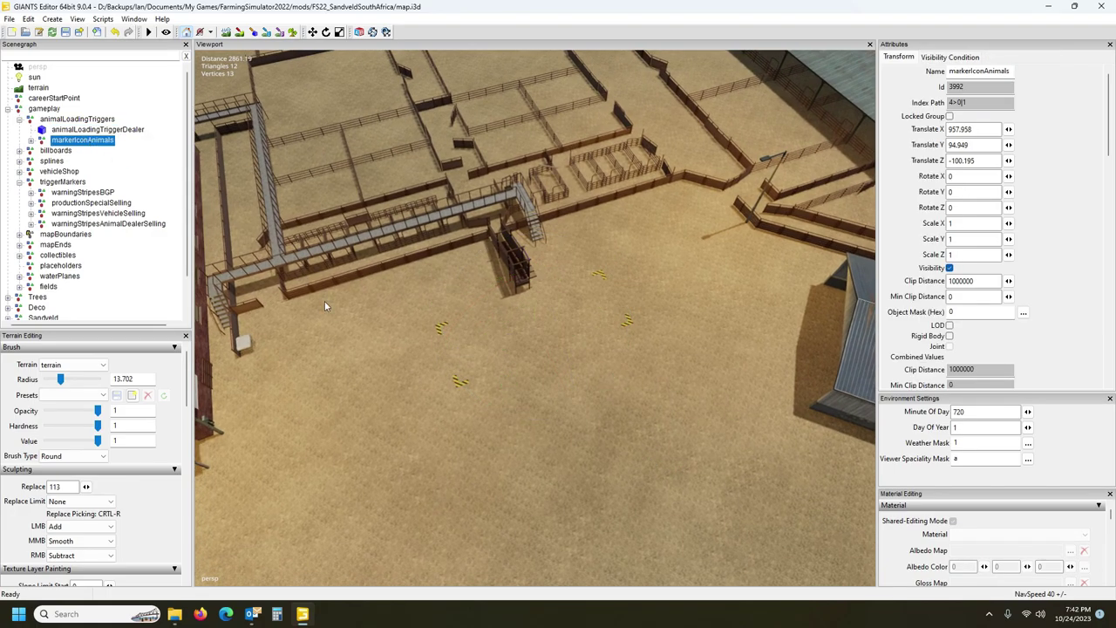
pyautogui.hotkey('ctrl', 'b')
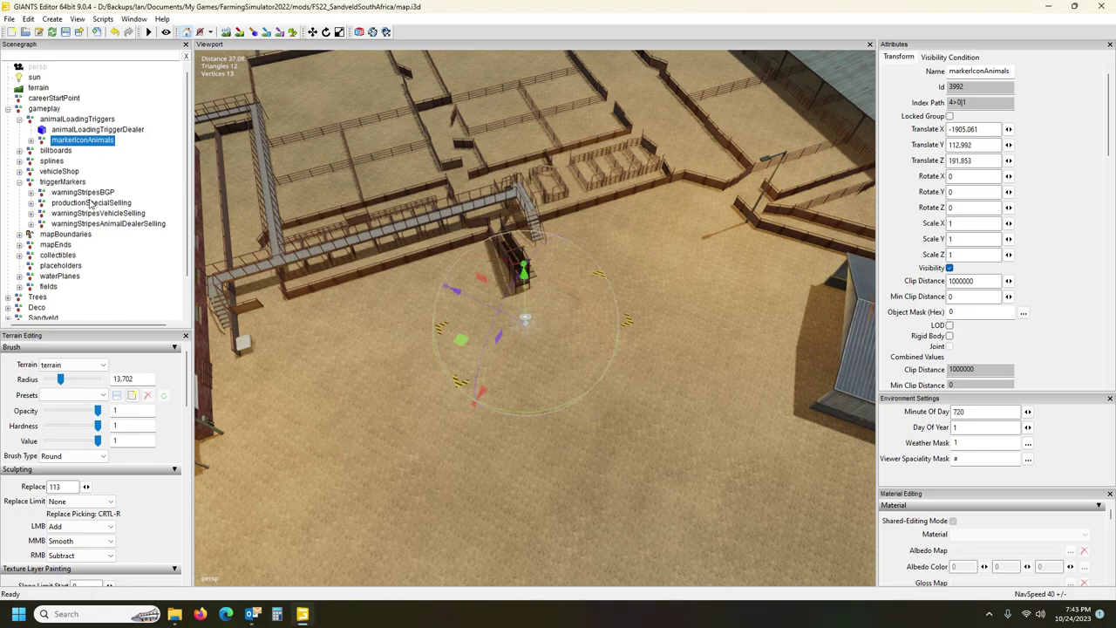
pyautogui.moveTo(517, 470)
pyautogui.keyDown('alt'); pyautogui.mouseDown()
pyautogui.moveTo(451, 477)
pyautogui.moveTo(391, 462)
pyautogui.mouseUp(); pyautogui.keyUp('alt')
pyautogui.scroll(5, 391, 462)
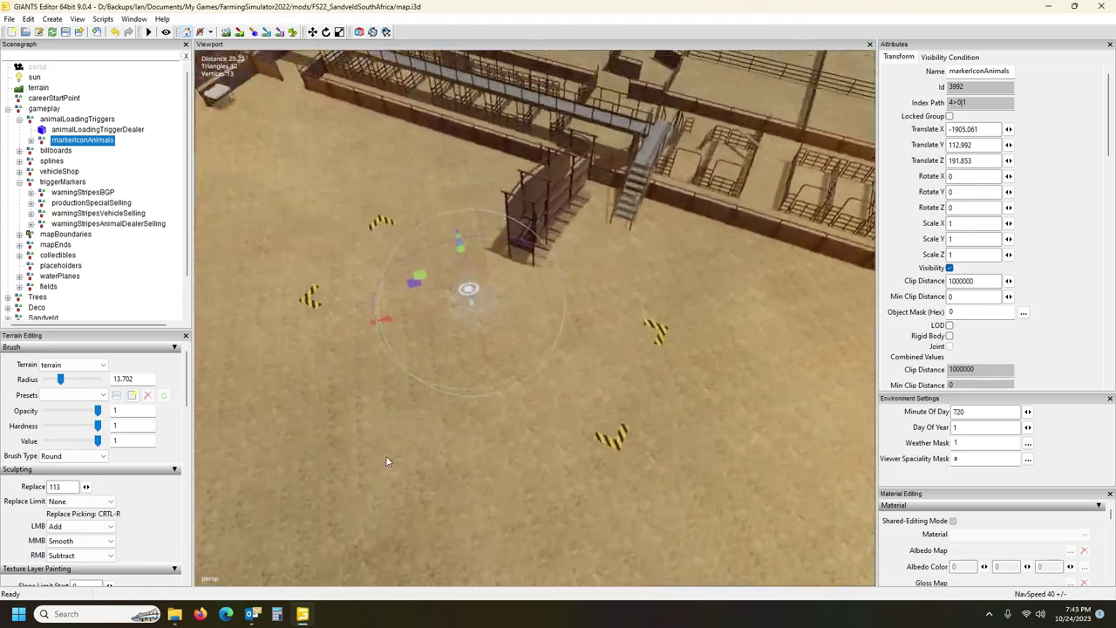
pyautogui.scroll(1, 379, 462)
pyautogui.scroll(-5, 380, 464)
pyautogui.scroll(4, 379, 465)
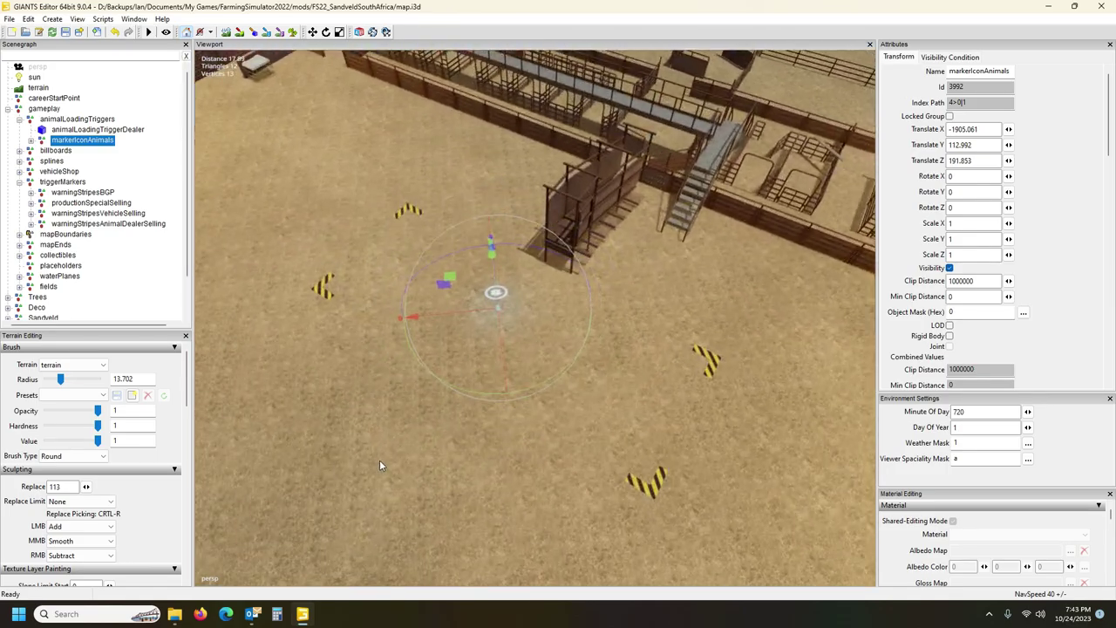
pyautogui.moveTo(380, 460); pyautogui.dragTo(485, 463, button='right')
pyautogui.scroll(-5, 487, 461)
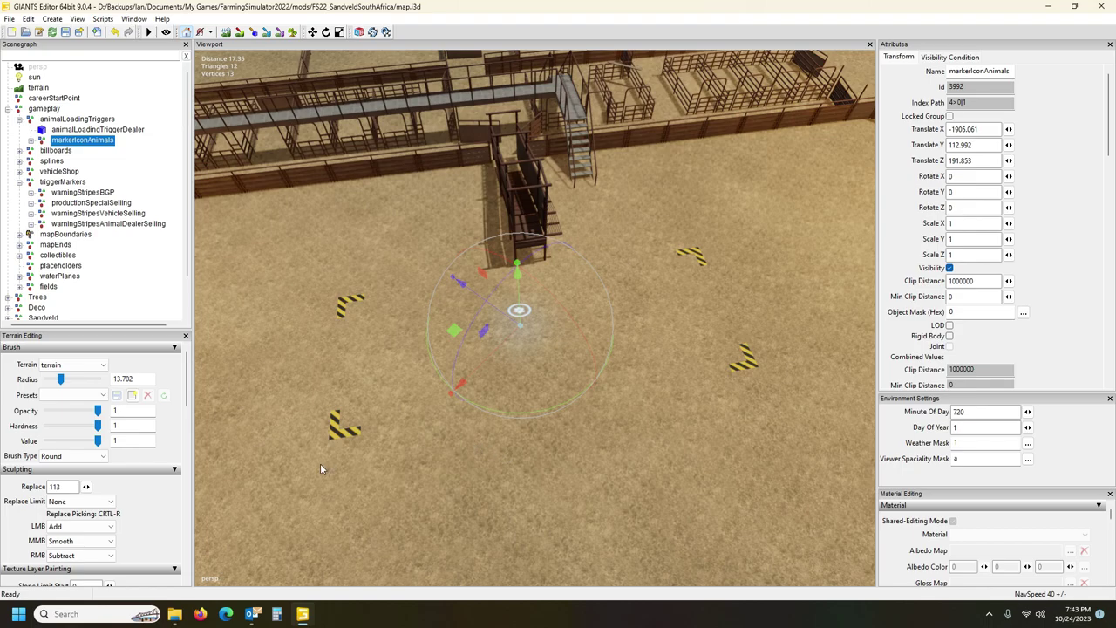
# Open placeables.xml from the FS22_SandveldSouthAfrica mod folder in Notepad++.
pyautogui.click(174, 614)
pyautogui.click(138, 558)
pyautogui.scroll(-1, 737, 449)
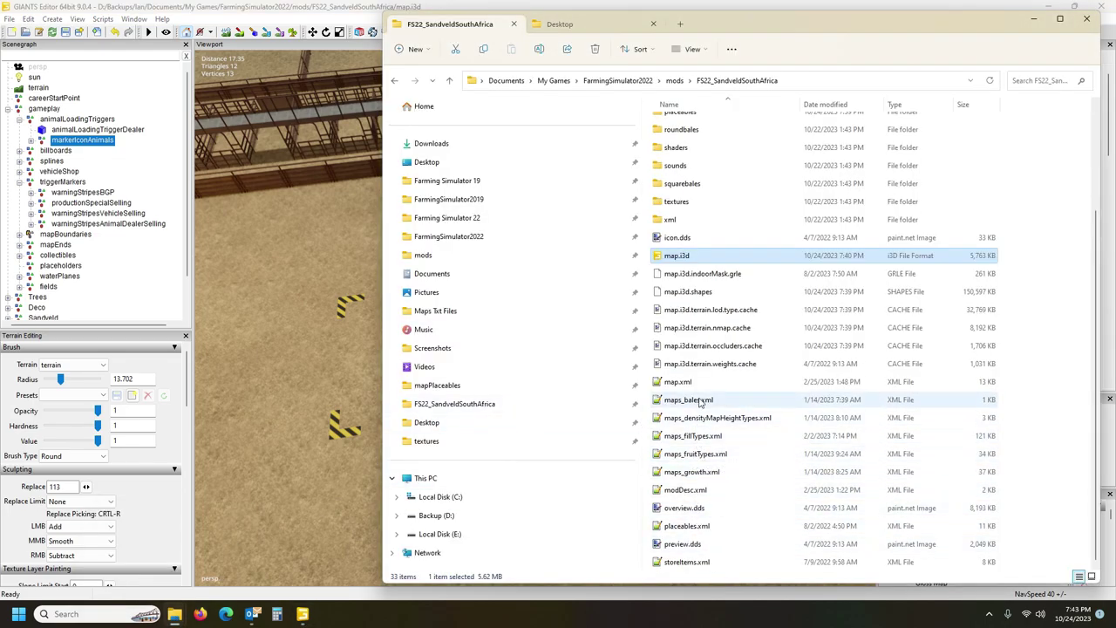
pyautogui.click(699, 526)
pyautogui.doubleClick(699, 527)
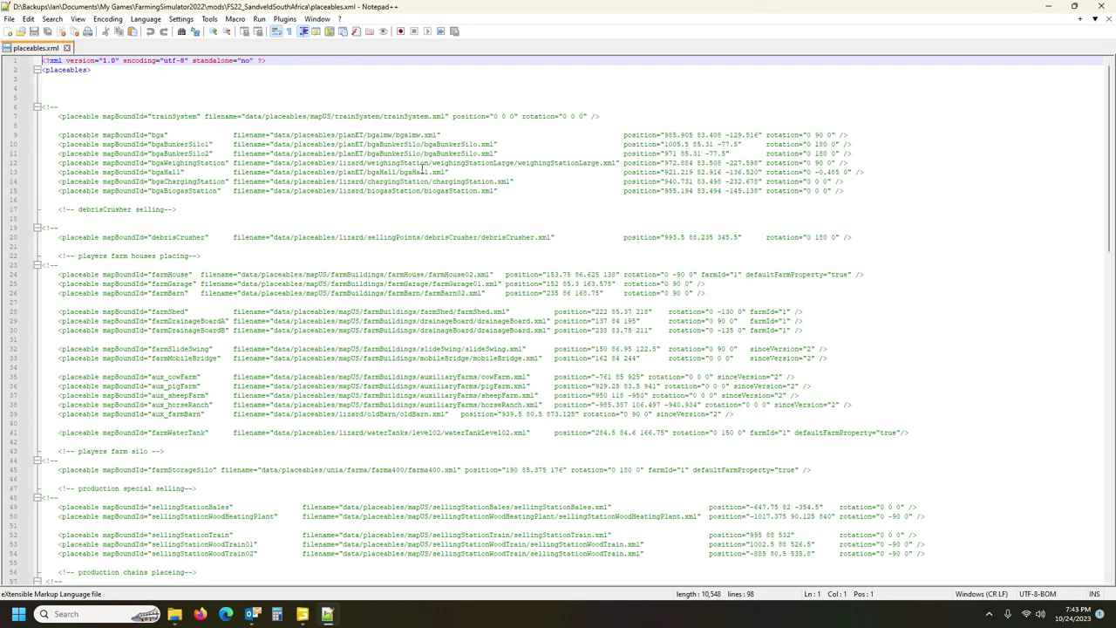
# Open map.xml from the FS22_SandveldSouthAfrica mod folder and locate its hotspots section.
pyautogui.moveTo(178, 611)
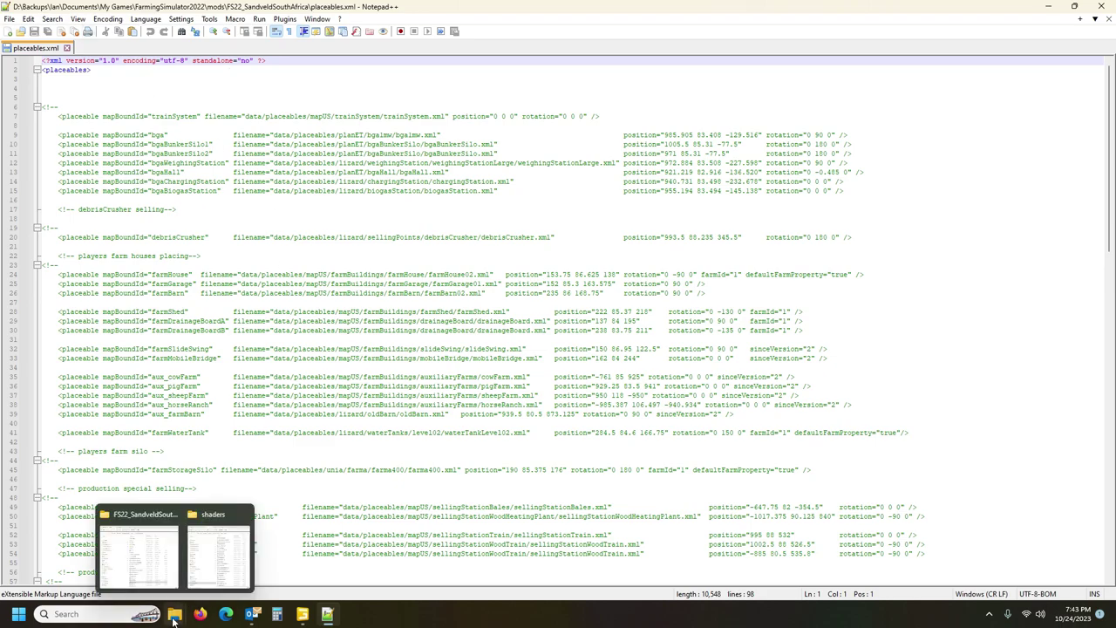
pyautogui.click(139, 558)
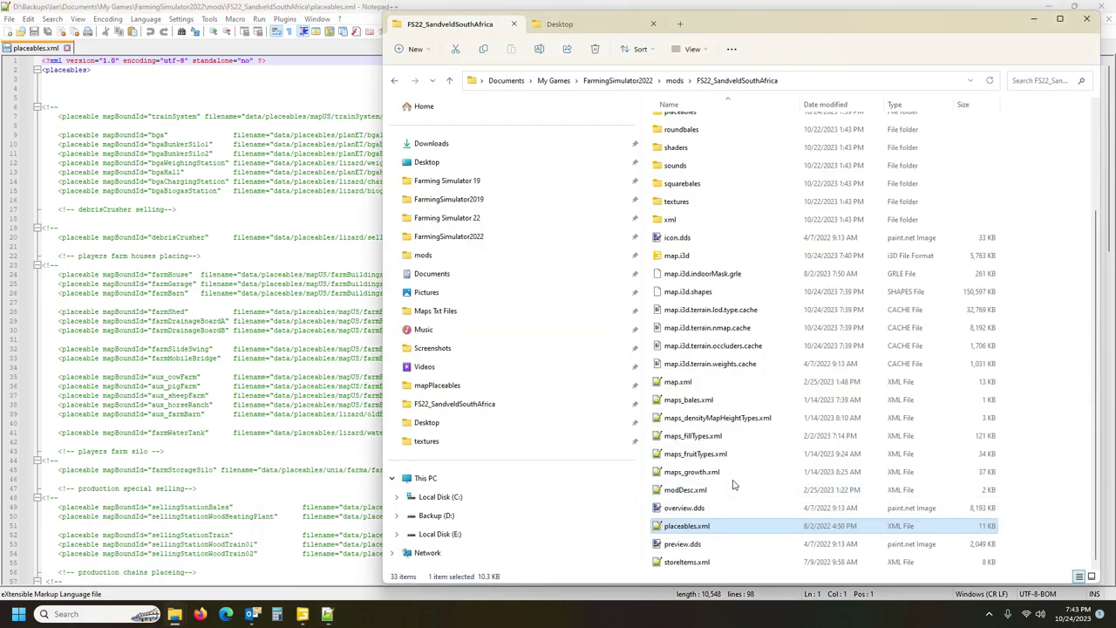
pyautogui.doubleClick(698, 382)
pyautogui.scroll(-10, 445, 385)
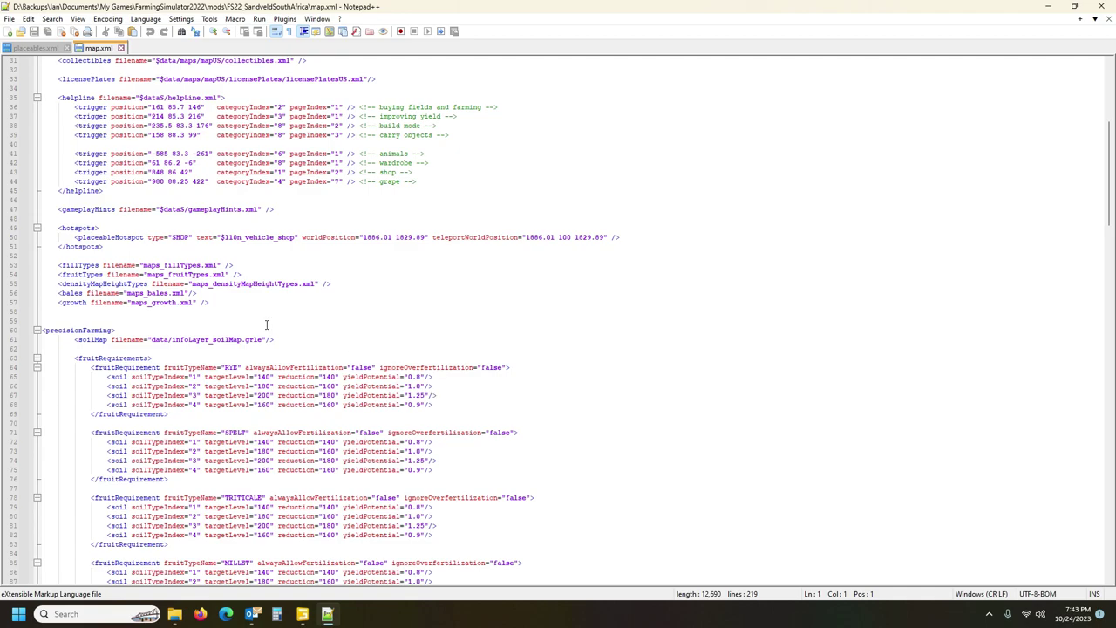
pyautogui.click(122, 237)
pyautogui.click(80, 226)
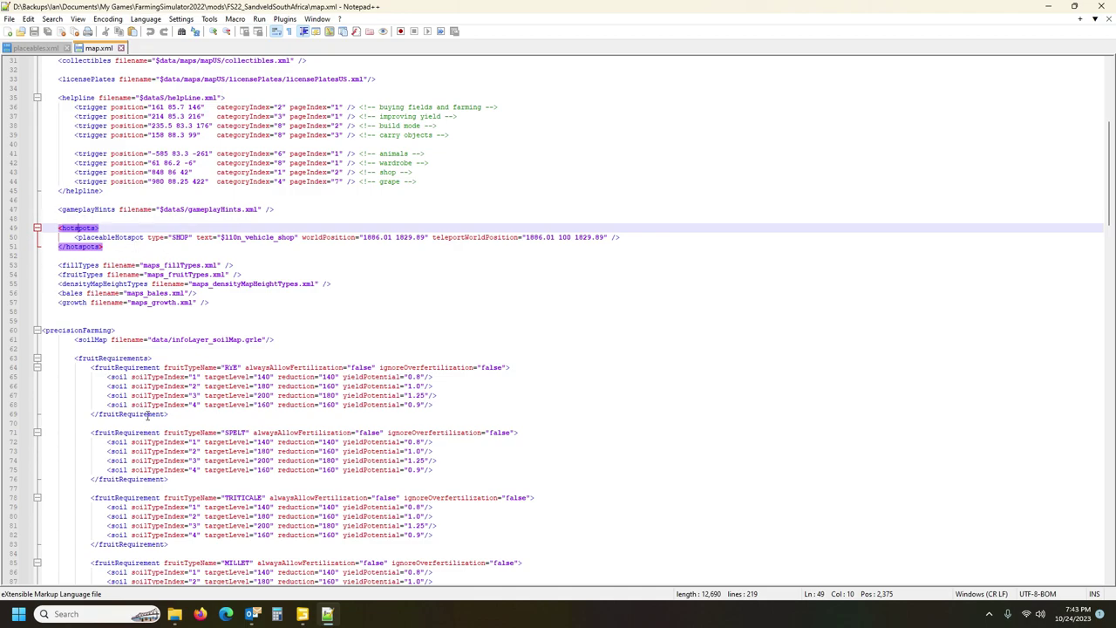
# Browse to the data/maps folder of the Farming Simulator 22 installation in File Explorer.
pyautogui.moveTo(175, 614)
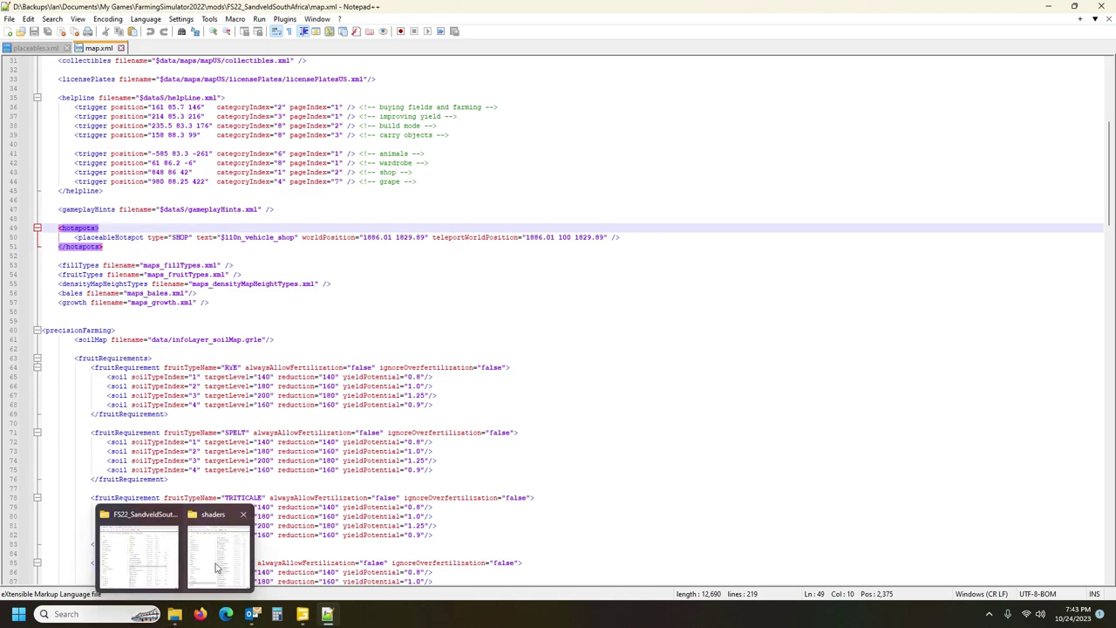
pyautogui.click(163, 565)
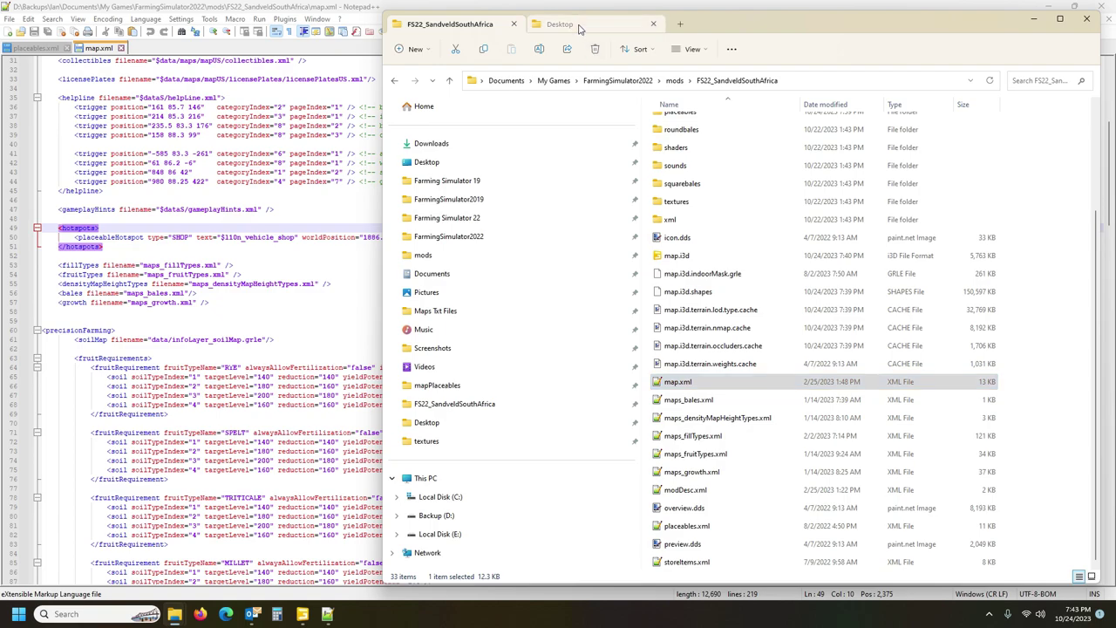
pyautogui.click(576, 25)
pyautogui.click(447, 218)
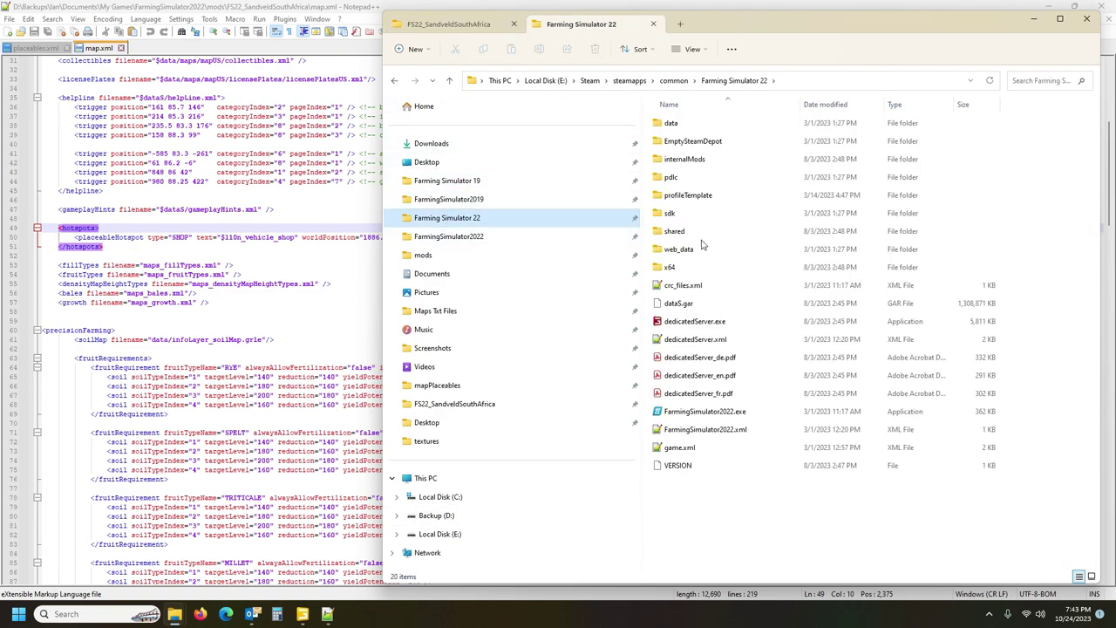
pyautogui.doubleClick(671, 123)
pyautogui.doubleClick(679, 214)
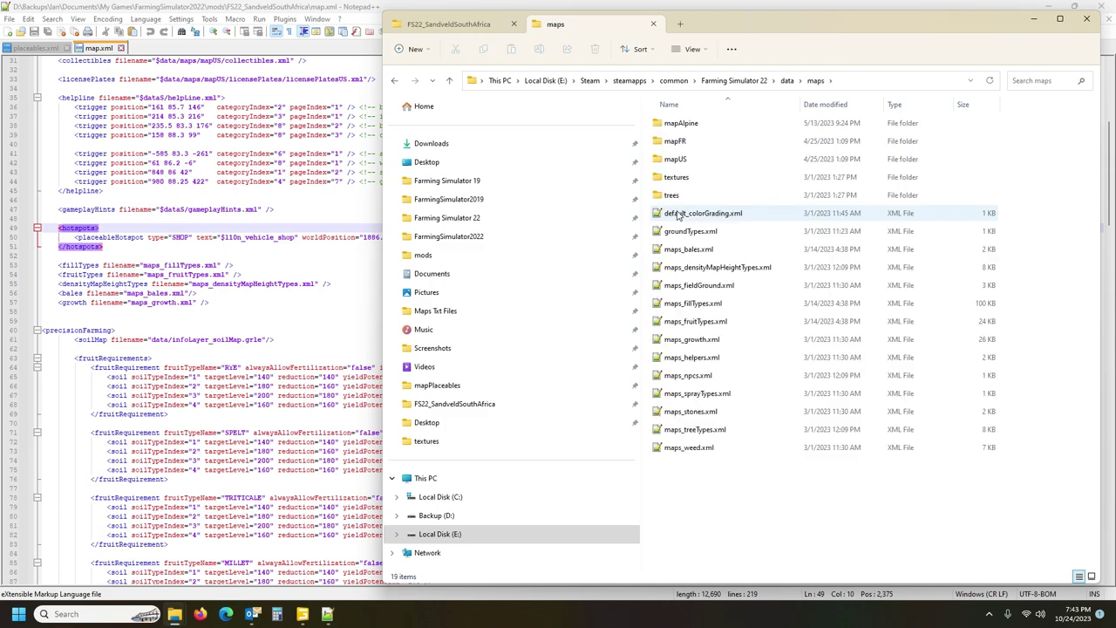
pyautogui.moveTo(174, 614)
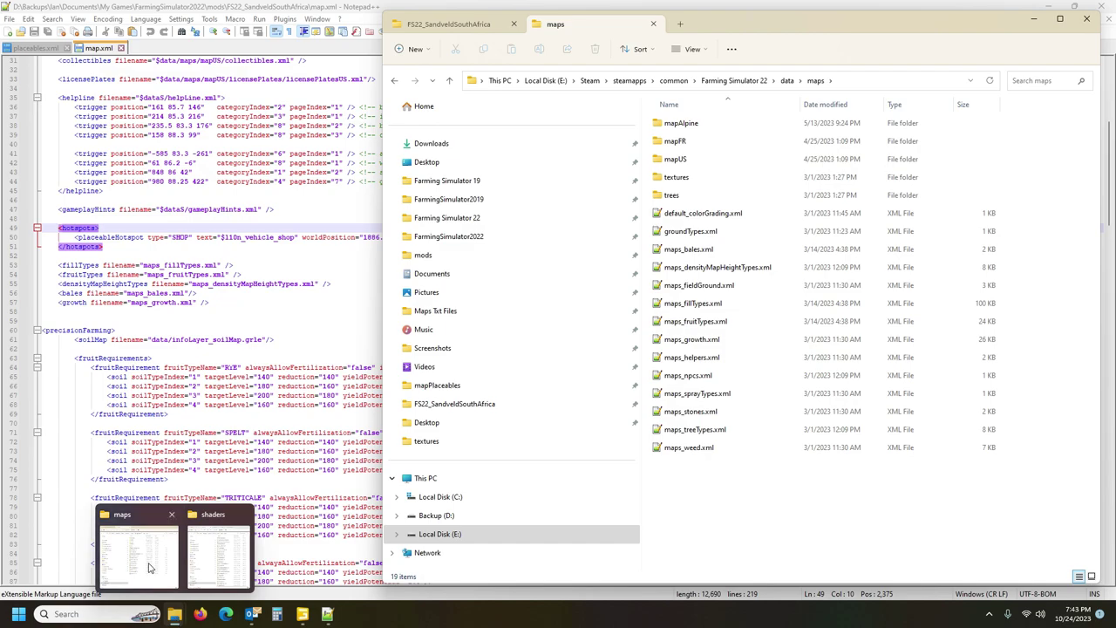
pyautogui.moveTo(148, 567)
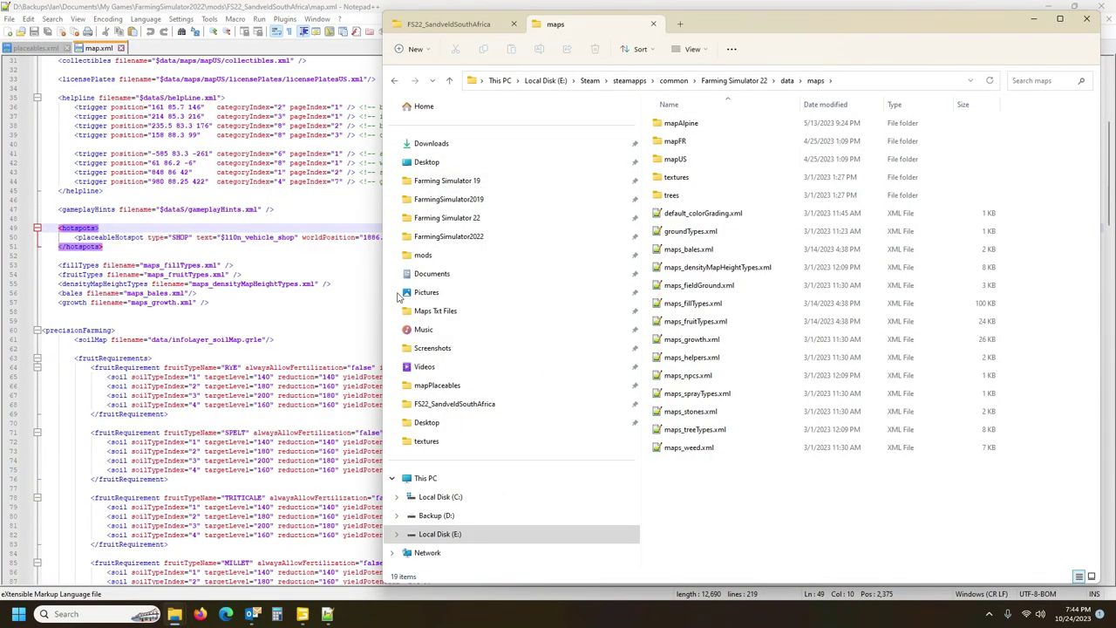
# Check the file references in the Sandveld map.xml and open the base game's map.xml from the mapUS folder.
pyautogui.click(452, 7)
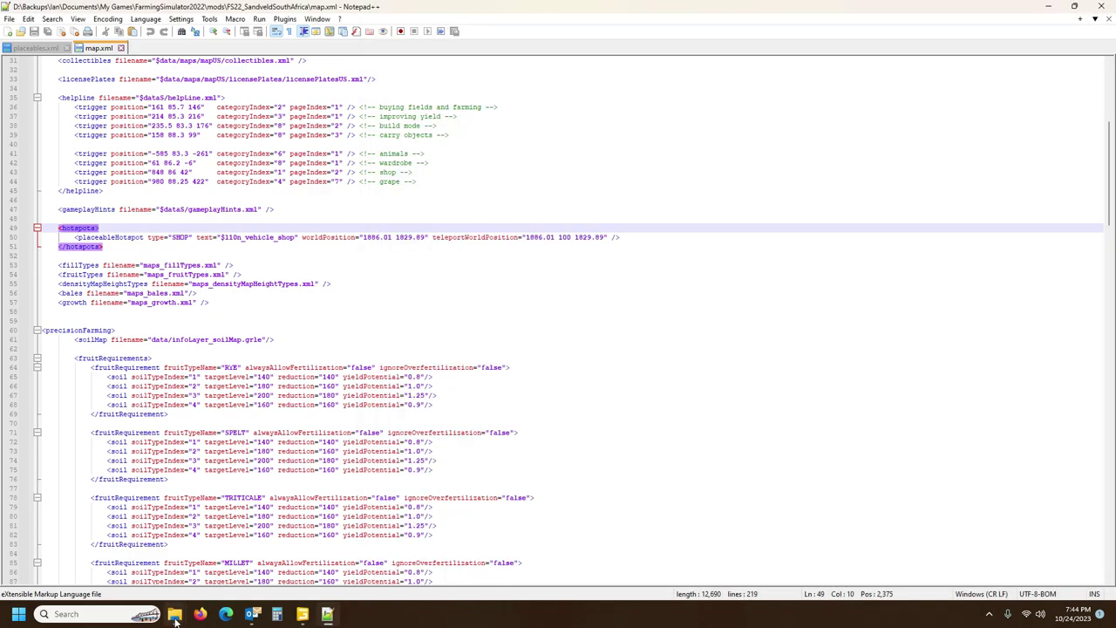
pyautogui.click(146, 565)
pyautogui.click(449, 23)
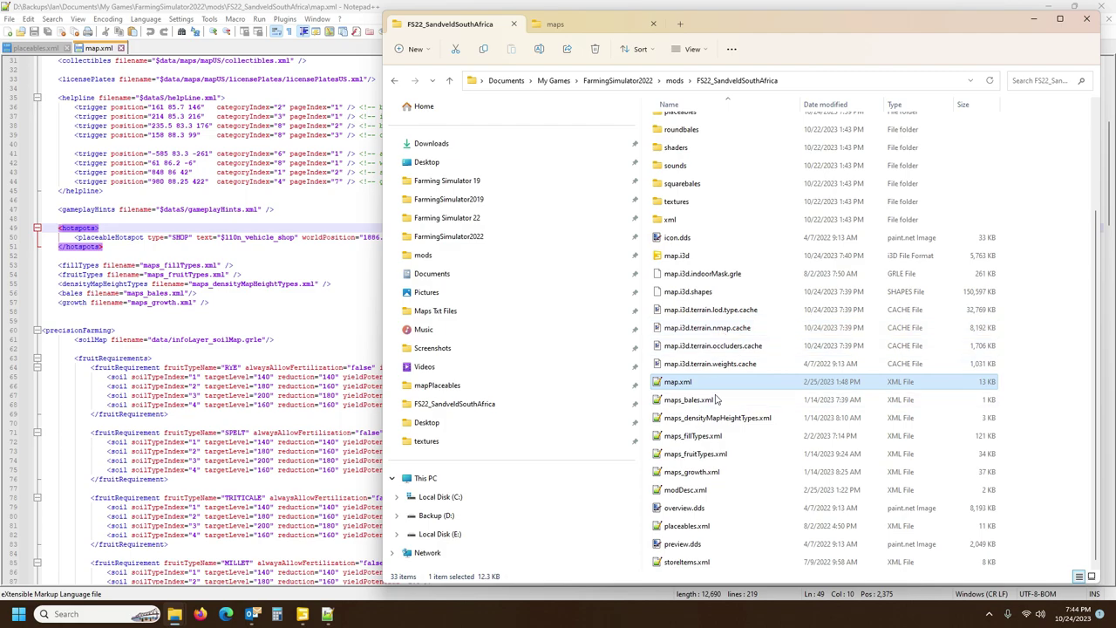
pyautogui.scroll(3, 706, 355)
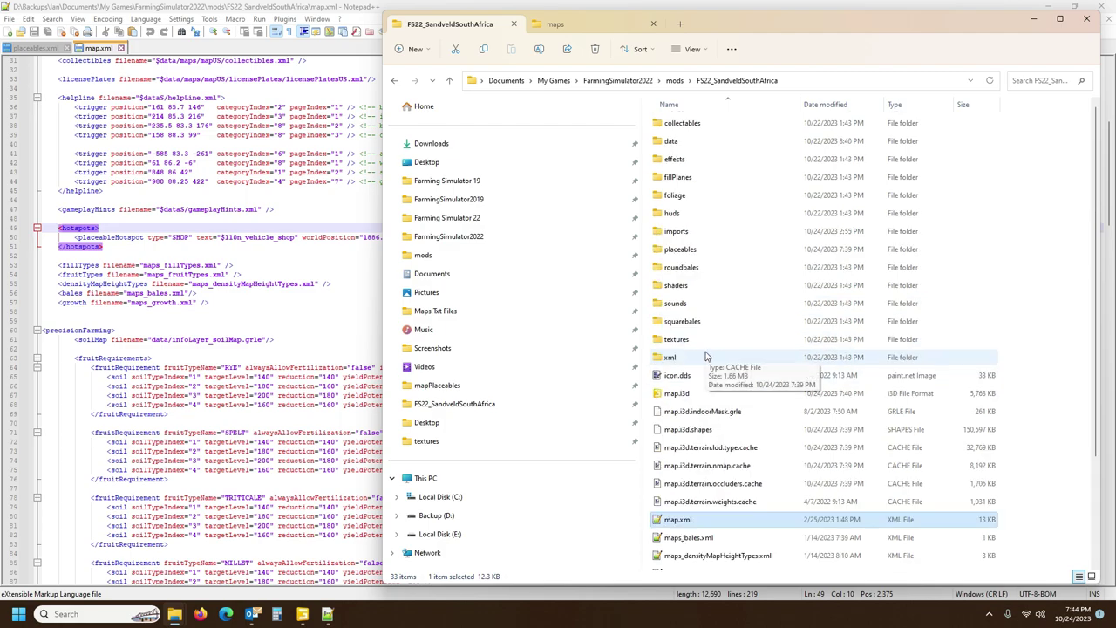
pyautogui.scroll(3, 249, 209)
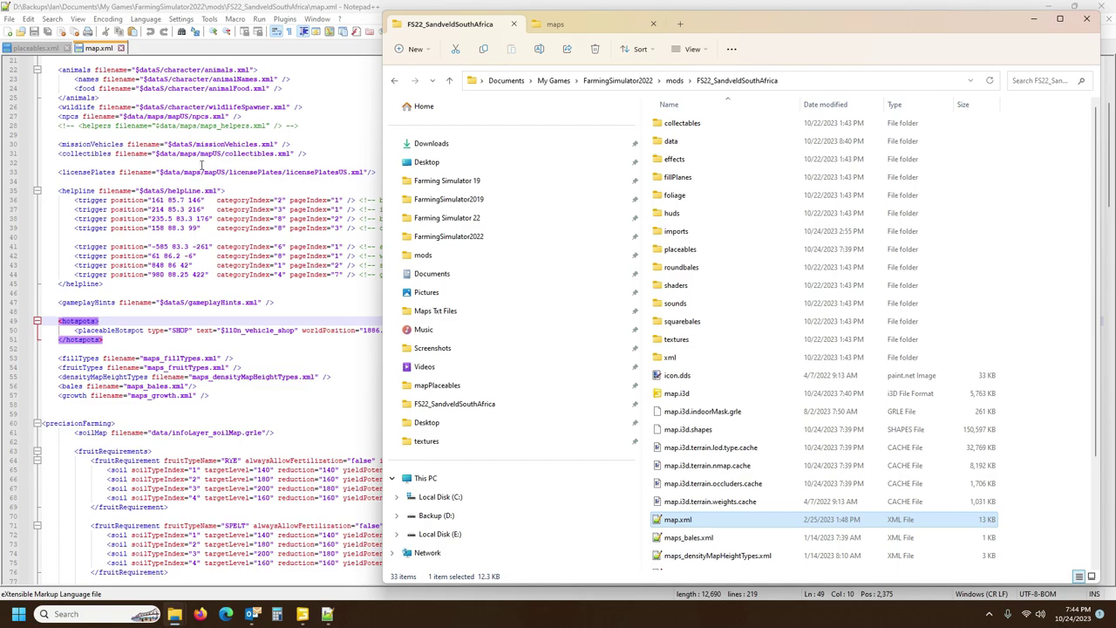
pyautogui.click(568, 32)
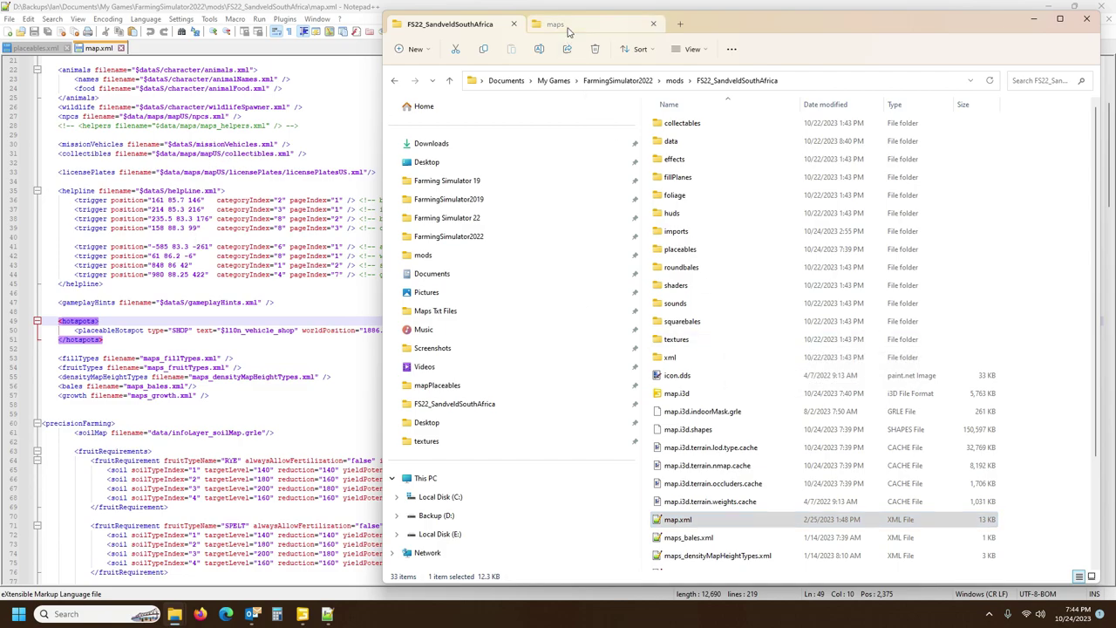
pyautogui.doubleClick(703, 161)
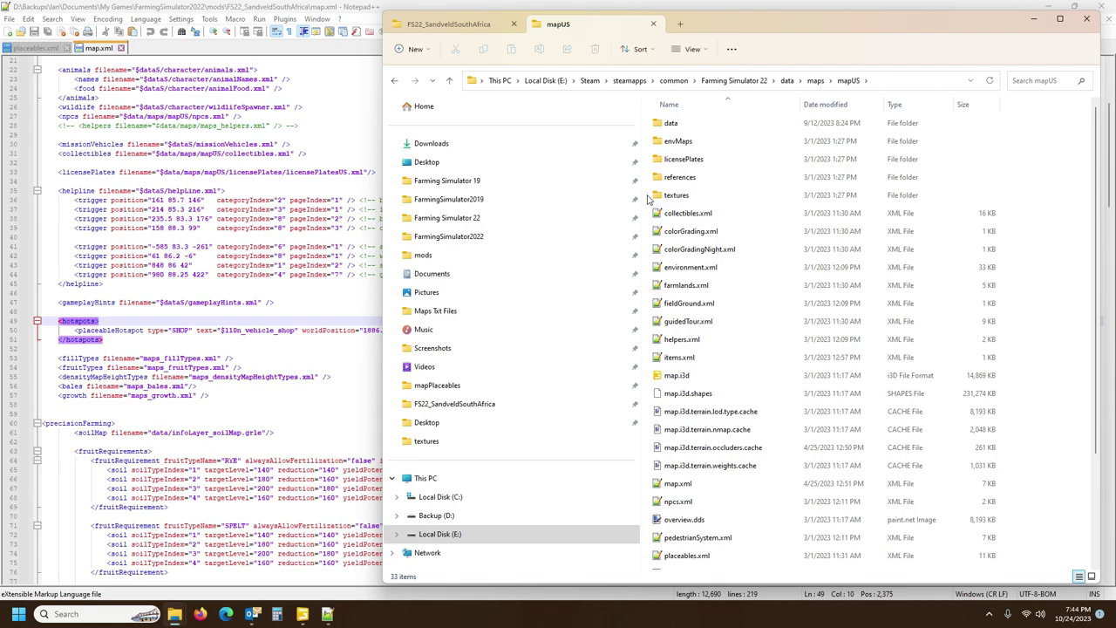
pyautogui.doubleClick(694, 485)
# Copy the SHOP_ANIMAL placeableHotspot line from the base game's hotspots section and return to the Sandveld map.xml.
pyautogui.scroll(-15, 362, 295)
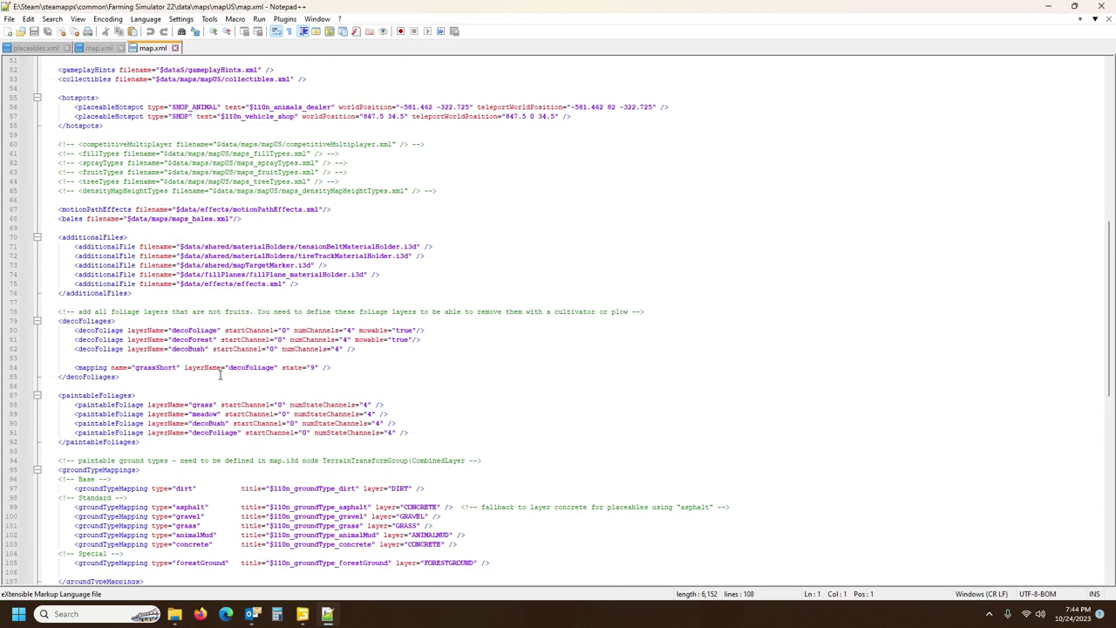
pyautogui.scroll(3, 186, 271)
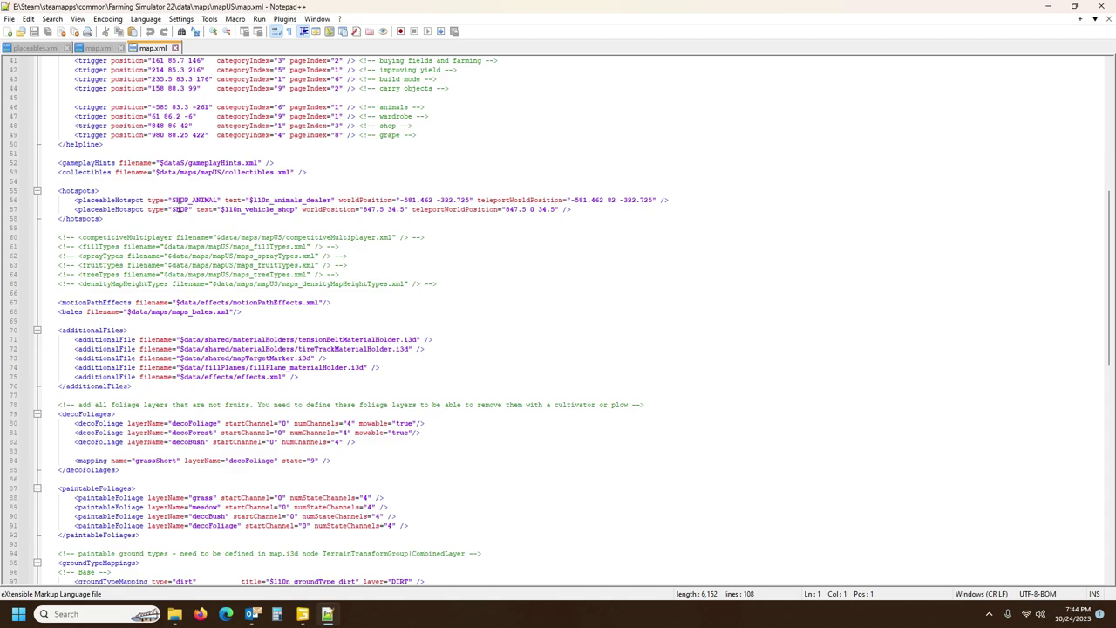
pyautogui.click(10, 201)
pyautogui.hotkey('ctrl', 'c')
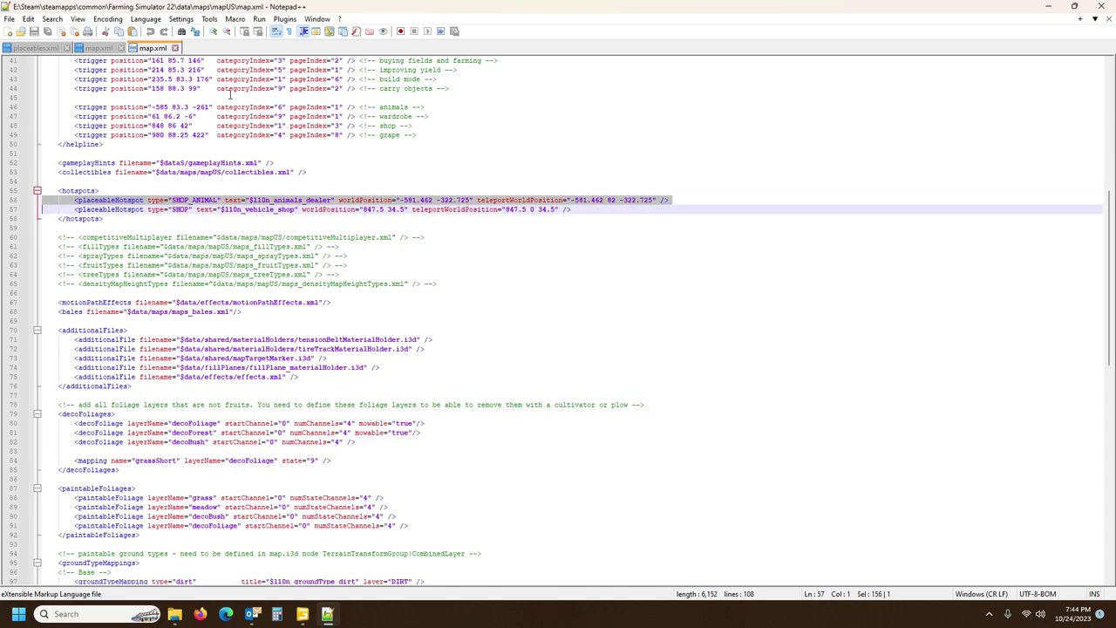
pyautogui.click(103, 48)
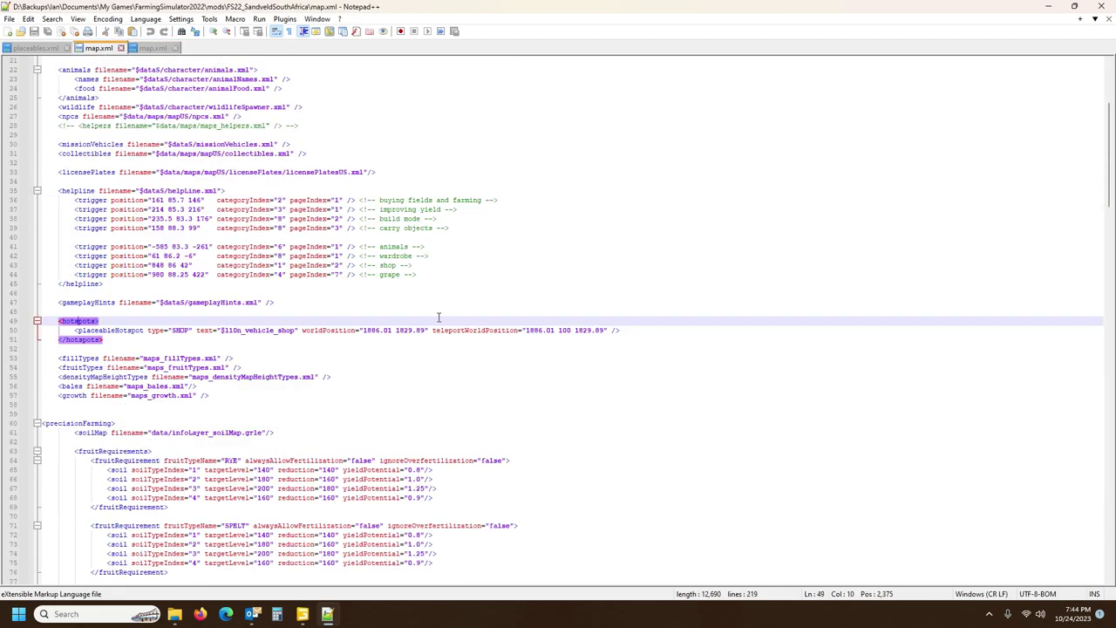
# Paste the copied SHOP_ANIMAL placeableHotspot line on a new line below the SHOP hotspot in the Sandveld map.xml.
pyautogui.click(652, 336)
pyautogui.click(629, 329)
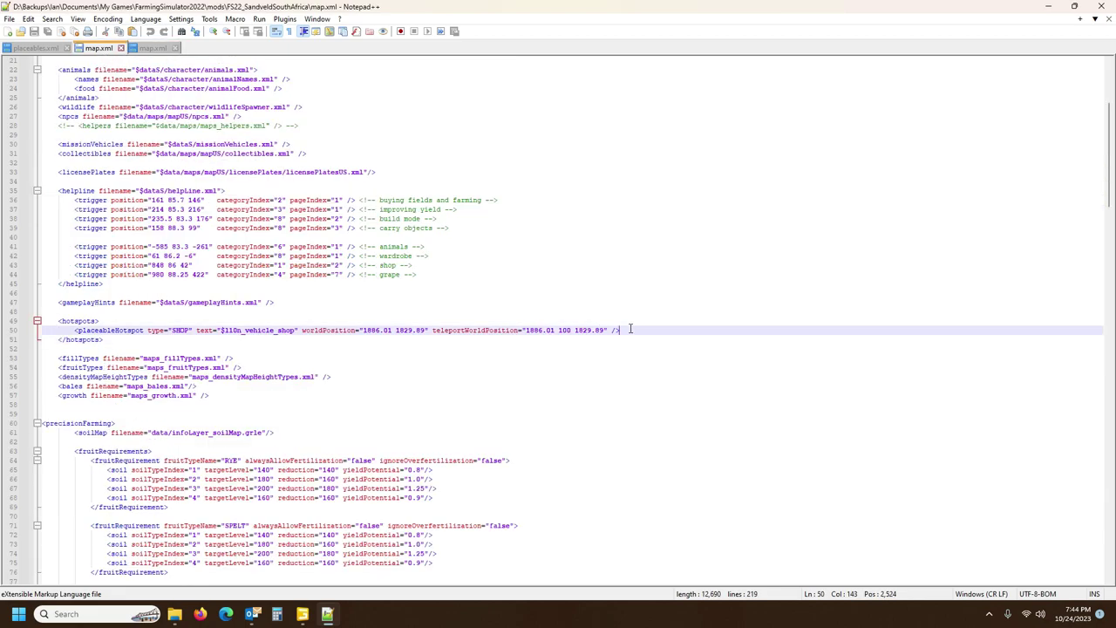
pyautogui.press('Return')
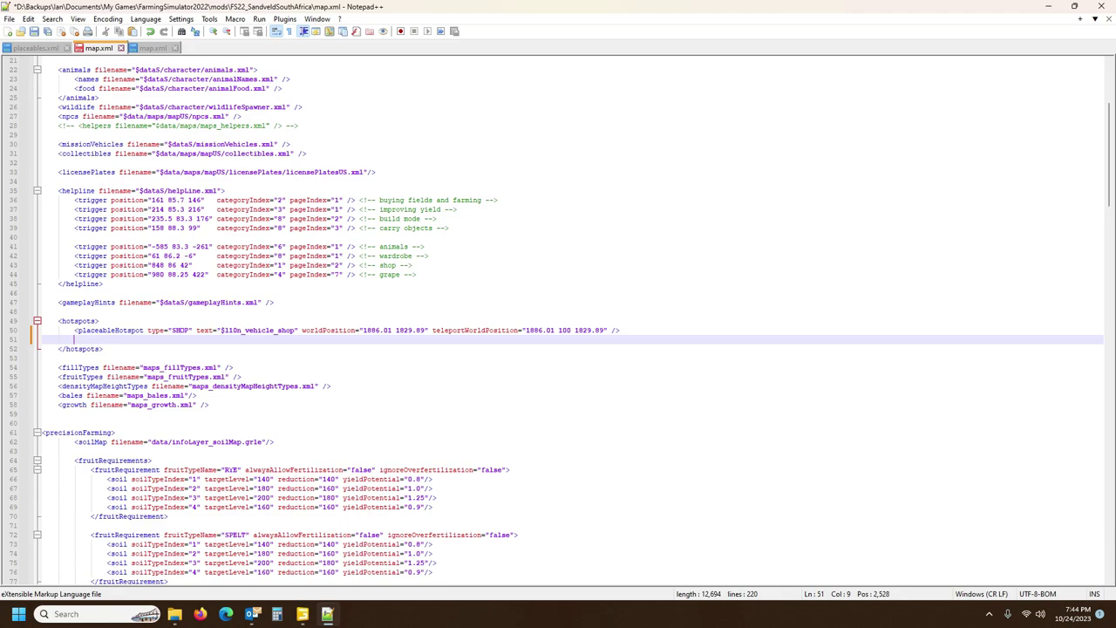
pyautogui.hotkey('ctrl', 'v')
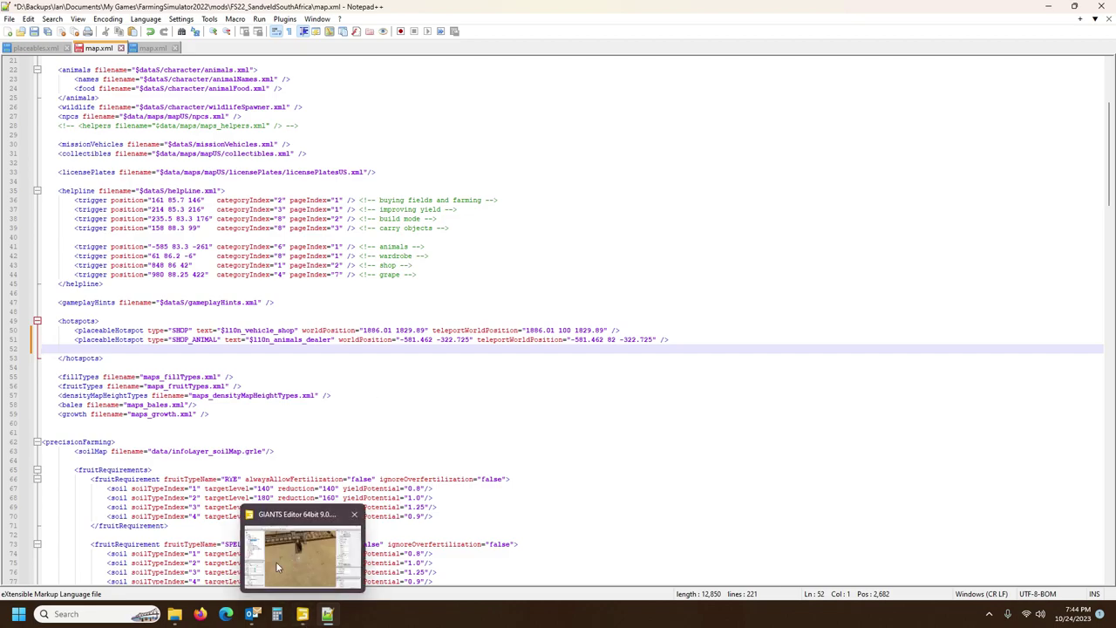
# Switch to GIANTS Editor and select animalLoadingTriggerDealer to view its translate values.
pyautogui.click(303, 616)
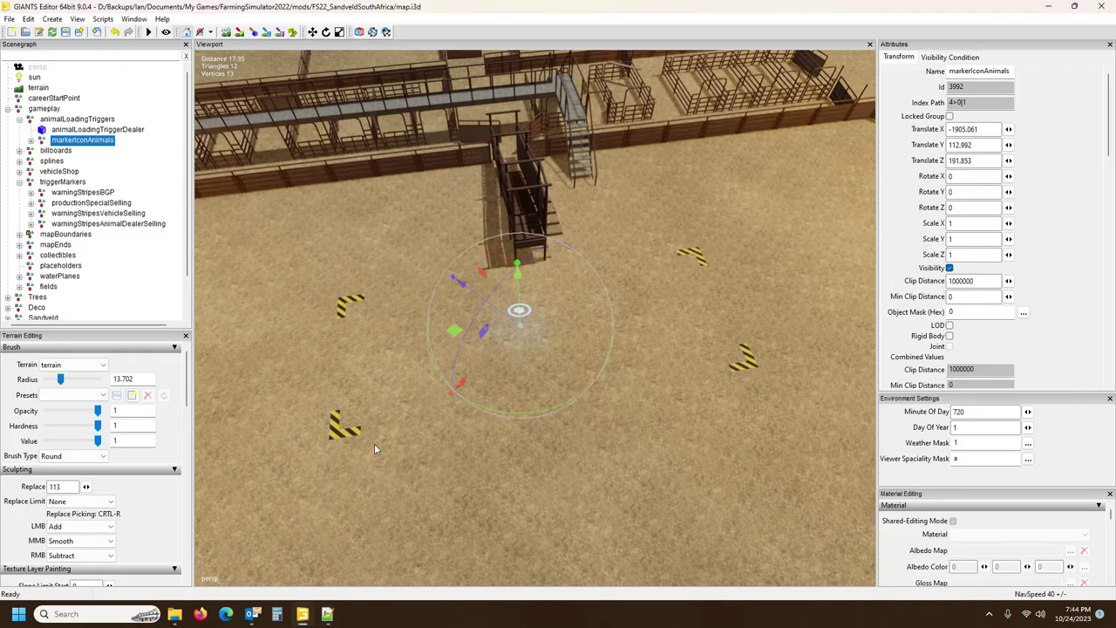
pyautogui.click(88, 130)
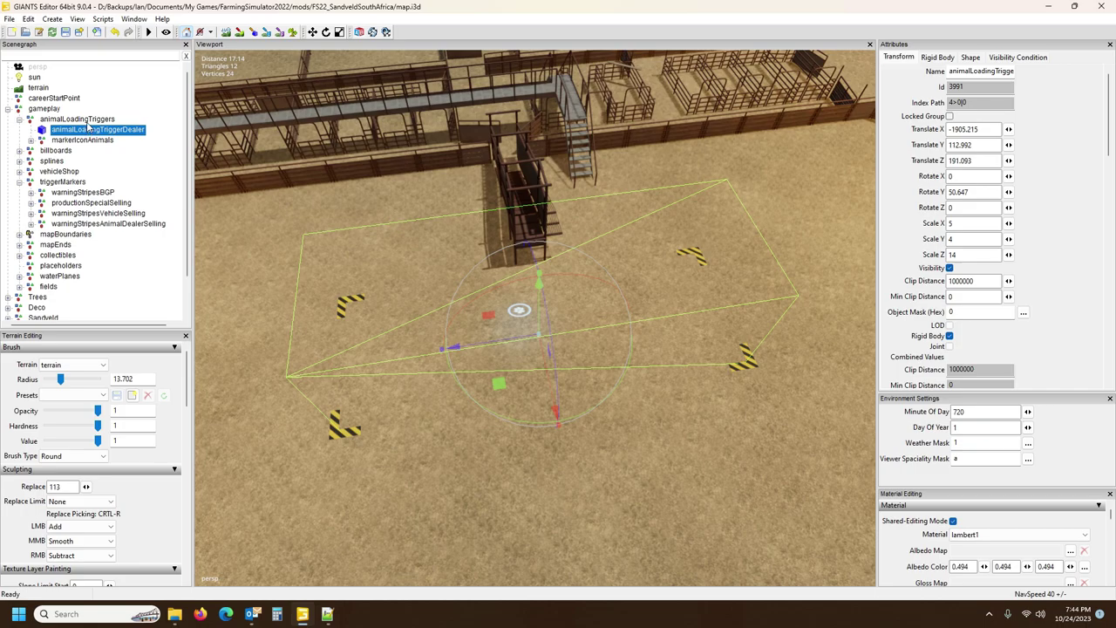
pyautogui.click(87, 120)
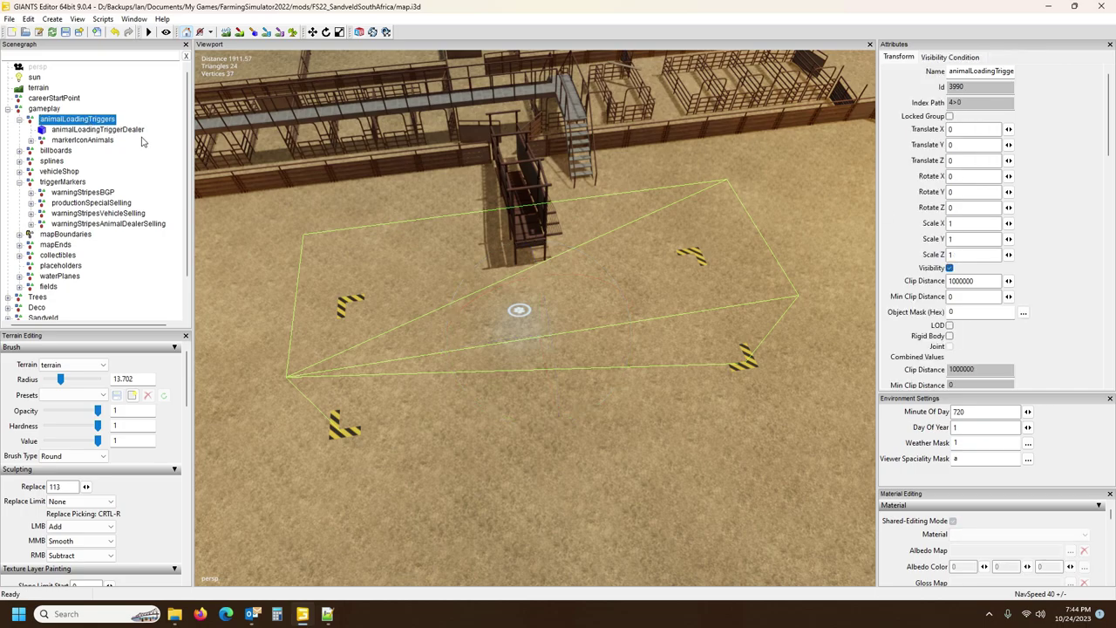
pyautogui.click(103, 130)
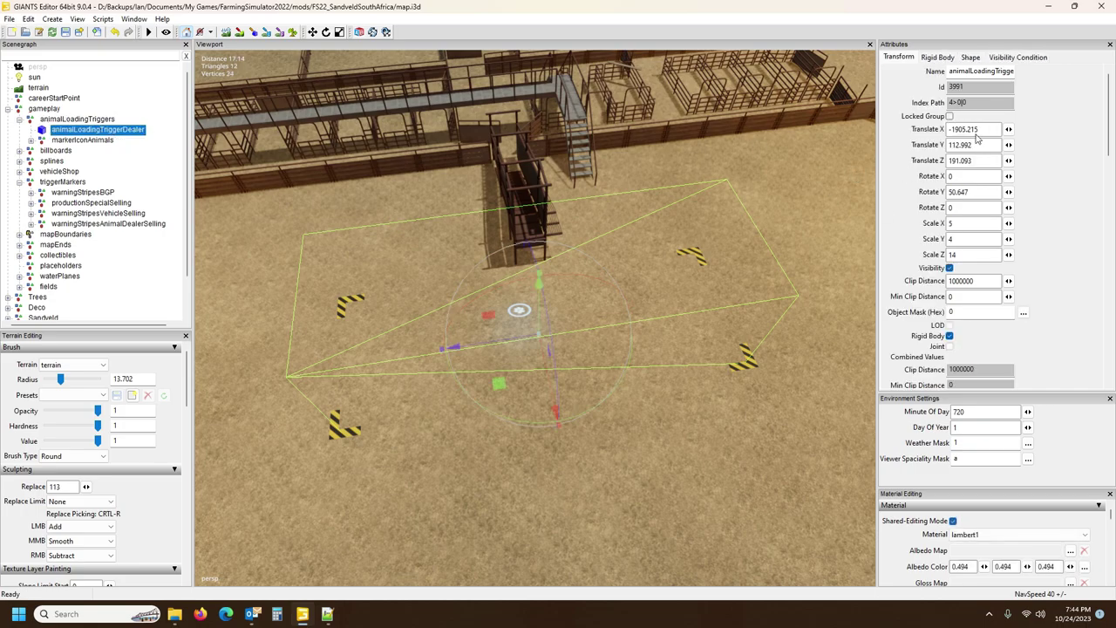
pyautogui.click(968, 129)
pyautogui.write('0')
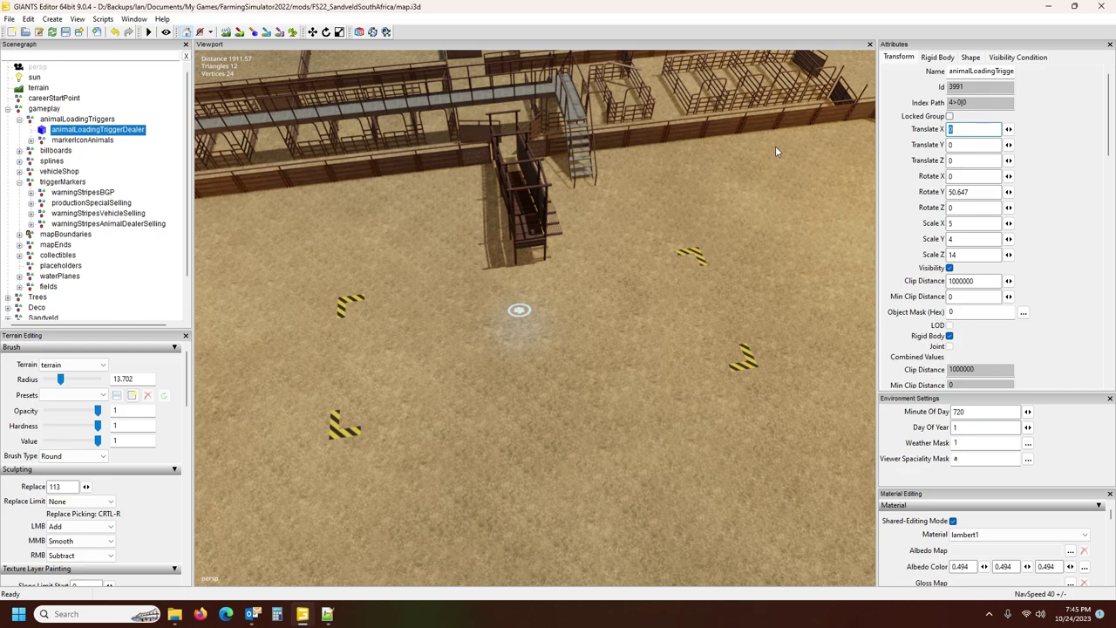
pyautogui.hotkey('ctrl', 'z')
# Replace the SHOP_ANIMAL teleportWorldPosition in map.xml with the dealer trigger's coordinates, -1905.21496582 112.99221802 191.09266663.
pyautogui.click(98, 131)
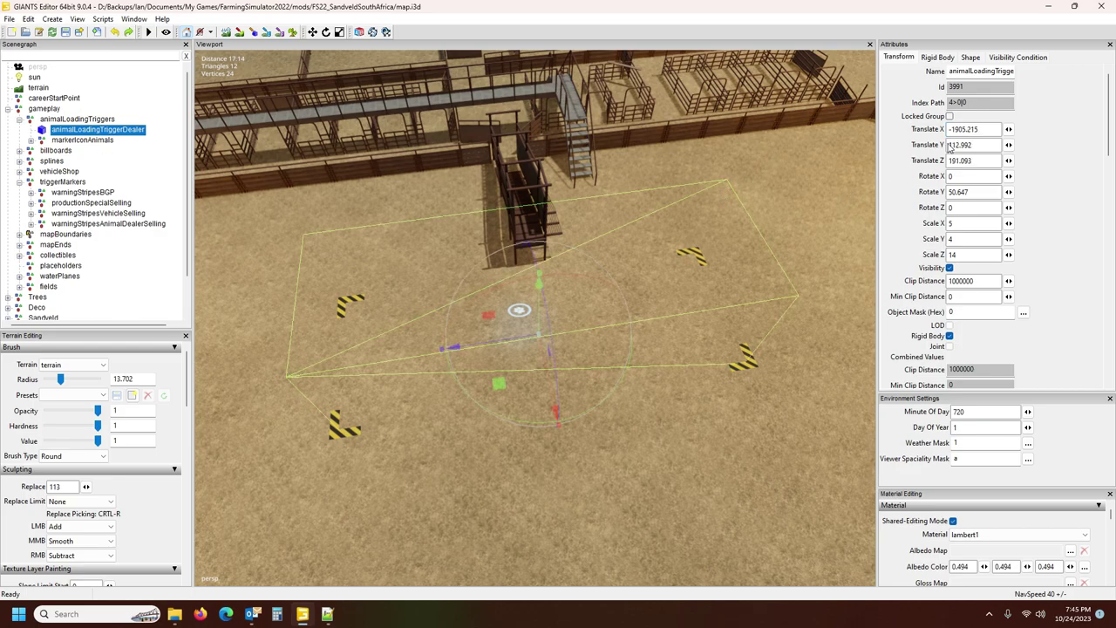
pyautogui.click(986, 127)
pyautogui.click(327, 614)
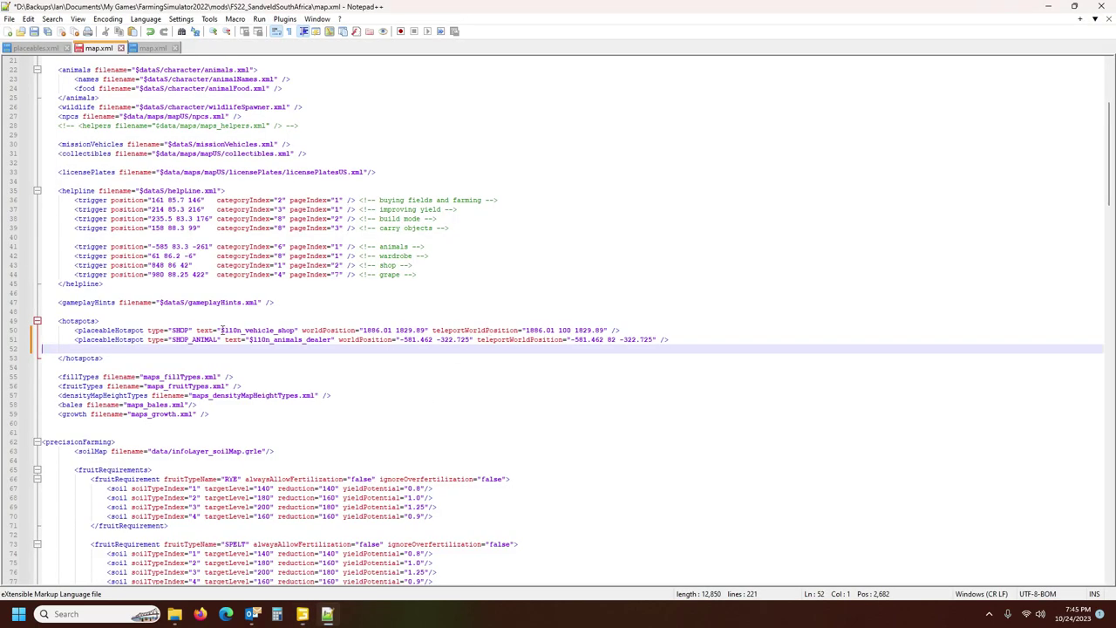
pyautogui.click(281, 339)
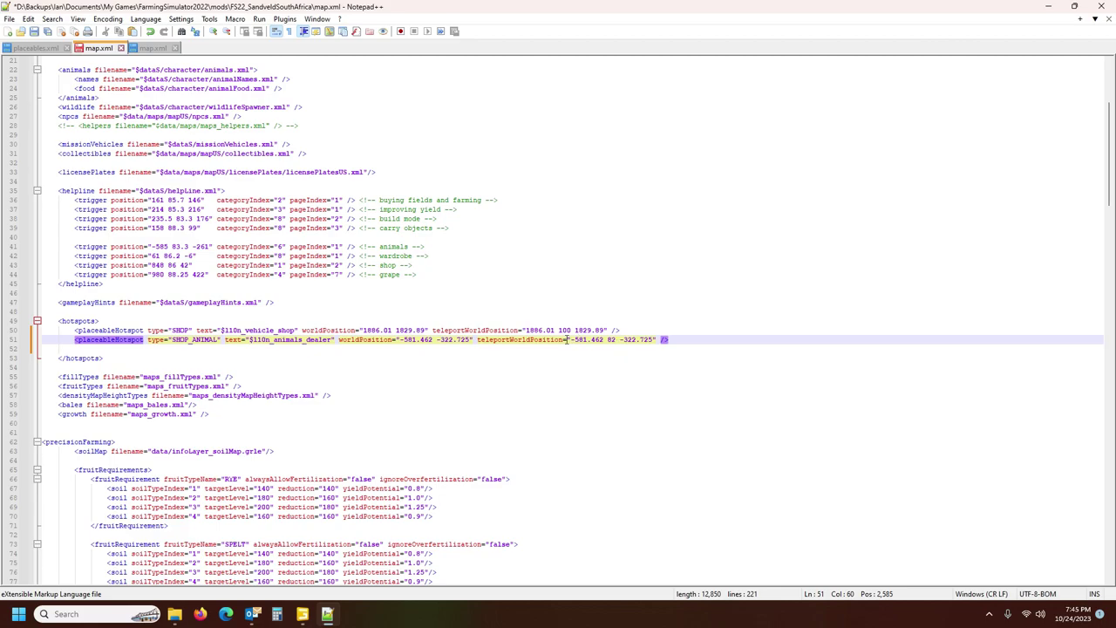
pyautogui.moveTo(573, 340); pyautogui.dragTo(652, 340)
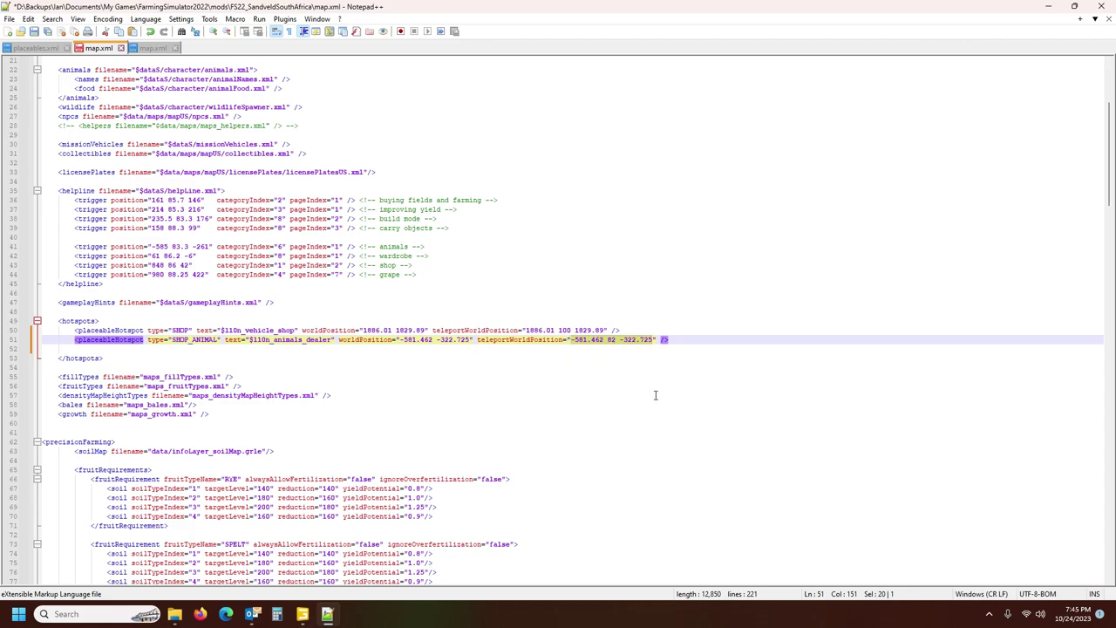
pyautogui.write('-1905.21496582 112.99221802 191.09266663')
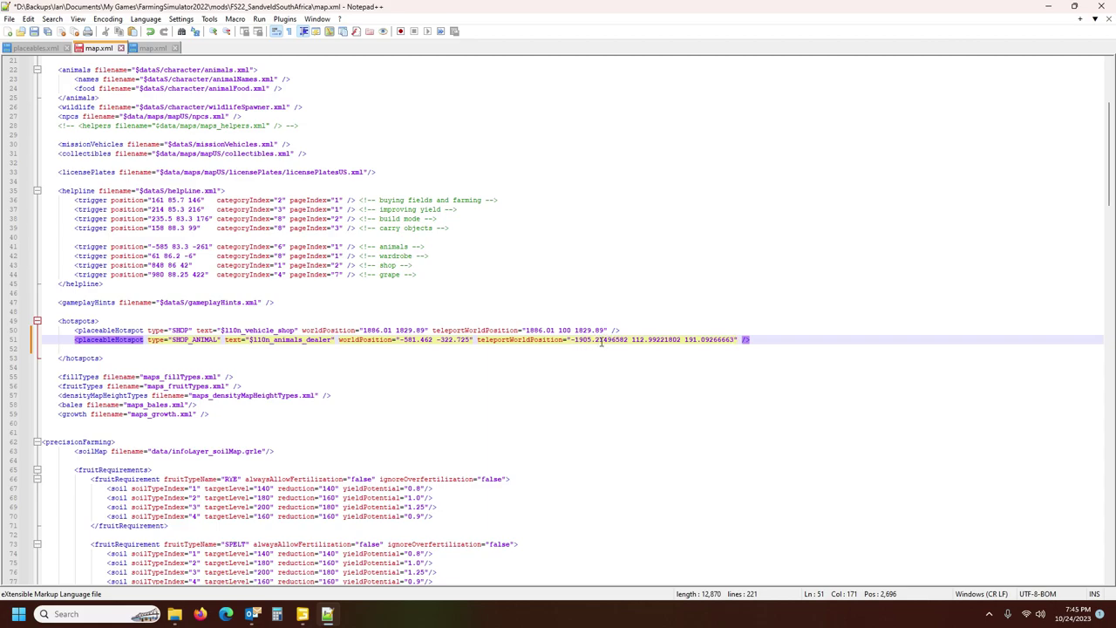
# Shorten the SHOP_ANIMAL teleportWorldPosition coordinates to -1905.22 113 191.09.
pyautogui.moveTo(600, 339); pyautogui.dragTo(627, 342)
pyautogui.write('2')
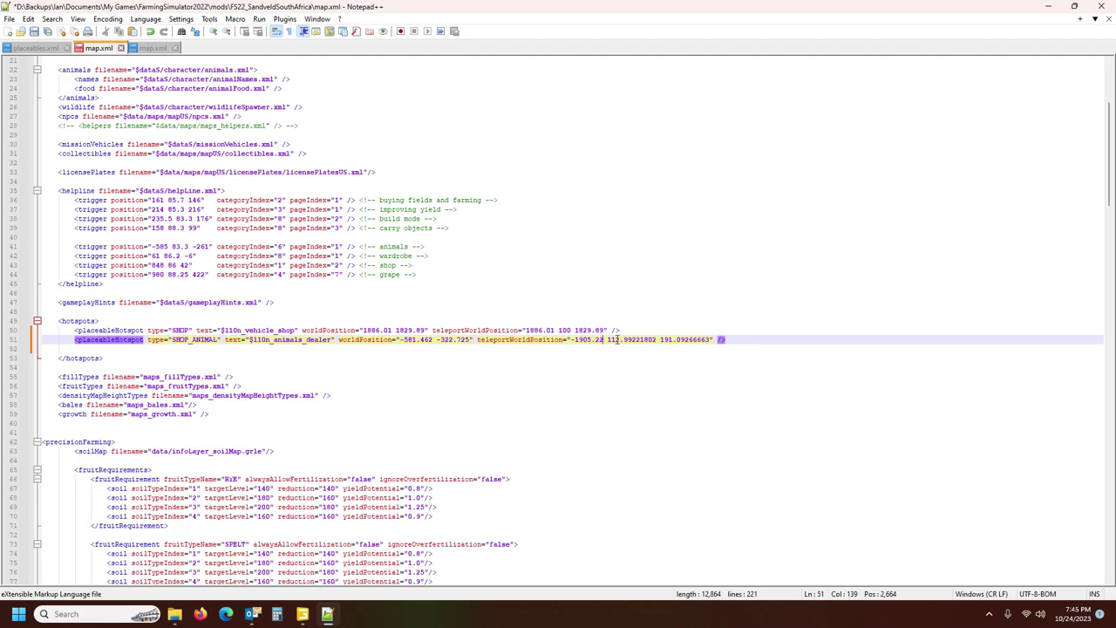
pyautogui.moveTo(618, 340); pyautogui.dragTo(659, 340)
pyautogui.press('Delete')
pyautogui.press('BackSpace')
pyautogui.write('3')
pyautogui.moveTo(649, 339); pyautogui.dragTo(675, 343)
pyautogui.press('BackSpace')
# Set the SHOP_ANIMAL worldPosition to -1905.22 191.09, reusing the teleport coordinates, and save map.xml.
pyautogui.moveTo(571, 340); pyautogui.dragTo(600, 343)
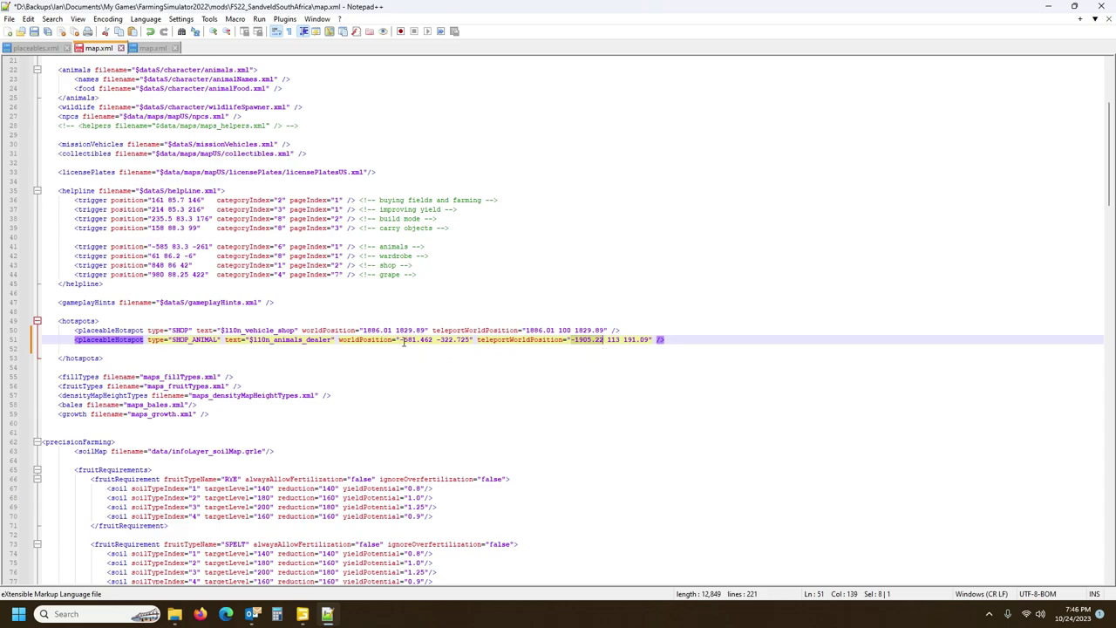
pyautogui.moveTo(401, 340); pyautogui.dragTo(416, 341)
pyautogui.write('-1905.22')
pyautogui.moveTo(625, 341); pyautogui.dragTo(648, 341)
pyautogui.hotkey('ctrl', 'c')
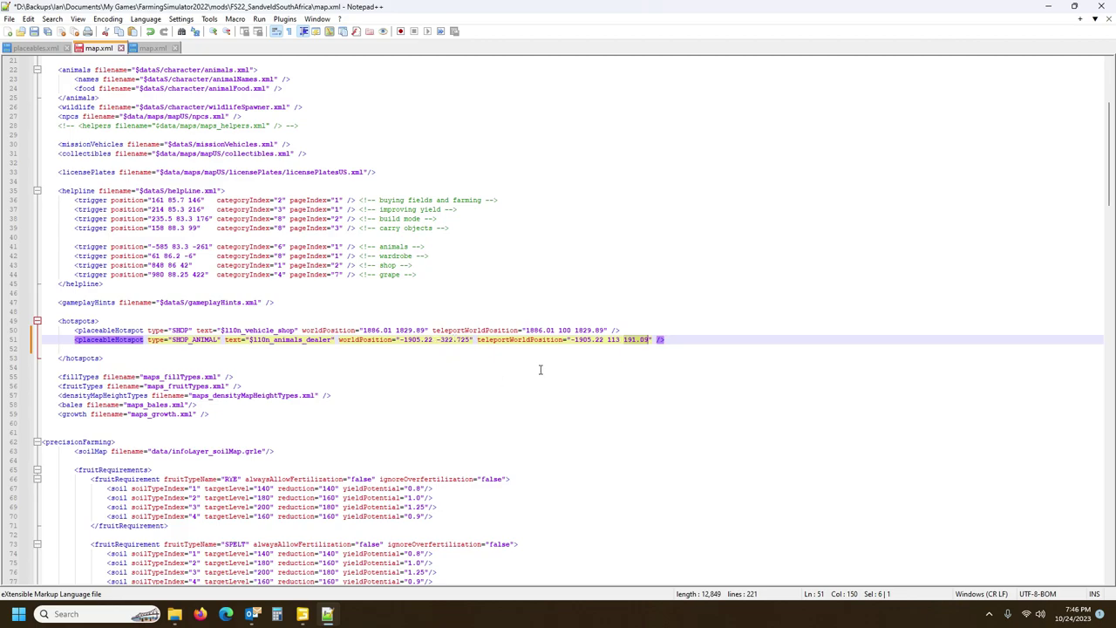
pyautogui.moveTo(439, 341); pyautogui.dragTo(456, 341)
pyautogui.hotkey('ctrl', 'v')
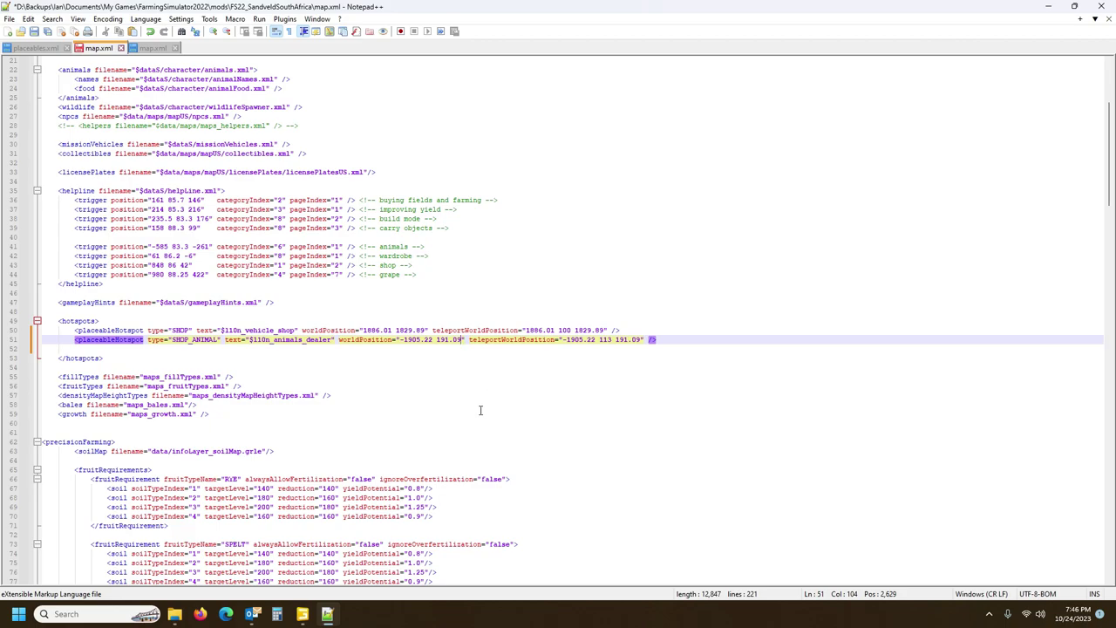
pyautogui.click(34, 32)
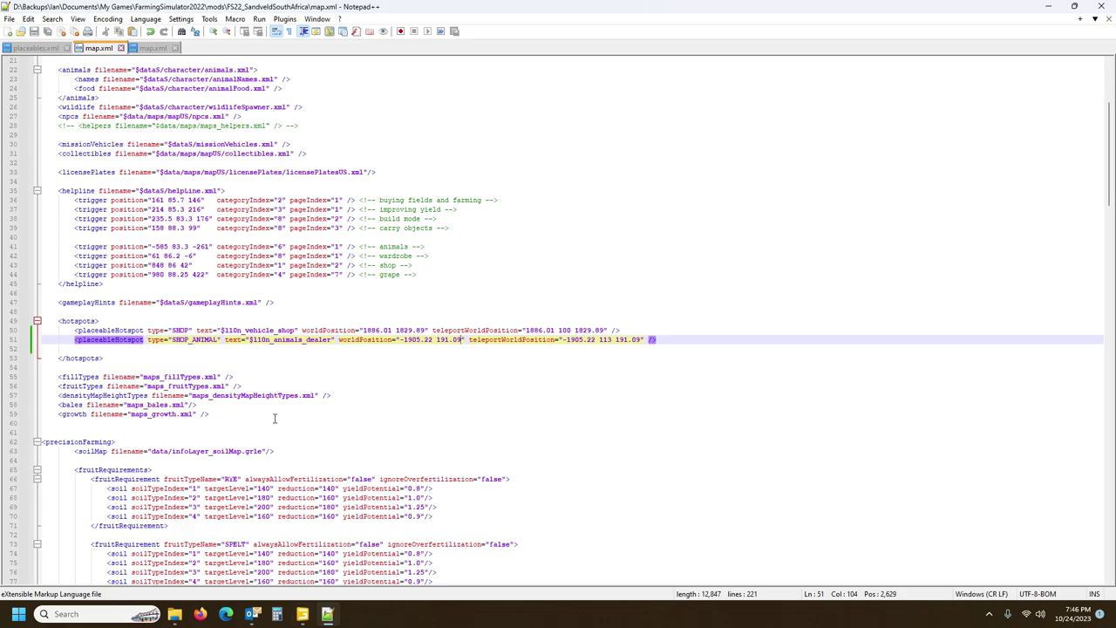
# Return to GIANTS Editor and select the theBarn sign standing between the trees across from the animal yard.
pyautogui.moveTo(302, 616)
pyautogui.click(285, 558)
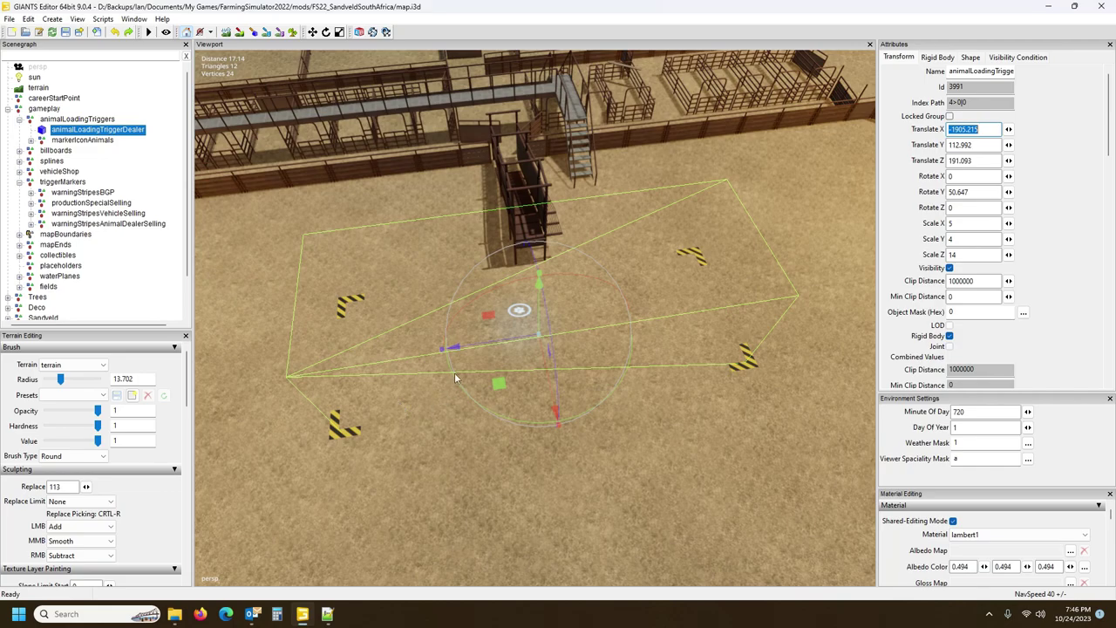
pyautogui.scroll(-6, 578, 396)
pyautogui.moveTo(573, 402); pyautogui.dragTo(737, 410, button='middle')
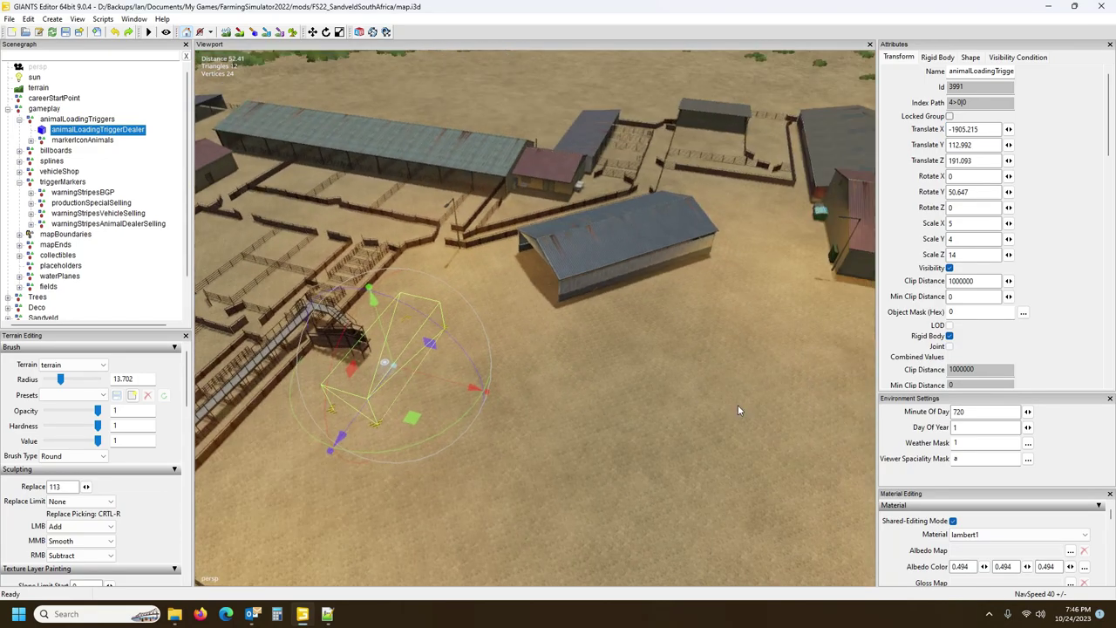
pyautogui.scroll(1, 737, 410)
pyautogui.scroll(-2, 737, 409)
pyautogui.keyDown('alt'); pyautogui.moveTo(824, 409); pyautogui.dragTo(652, 397); pyautogui.keyUp('alt')
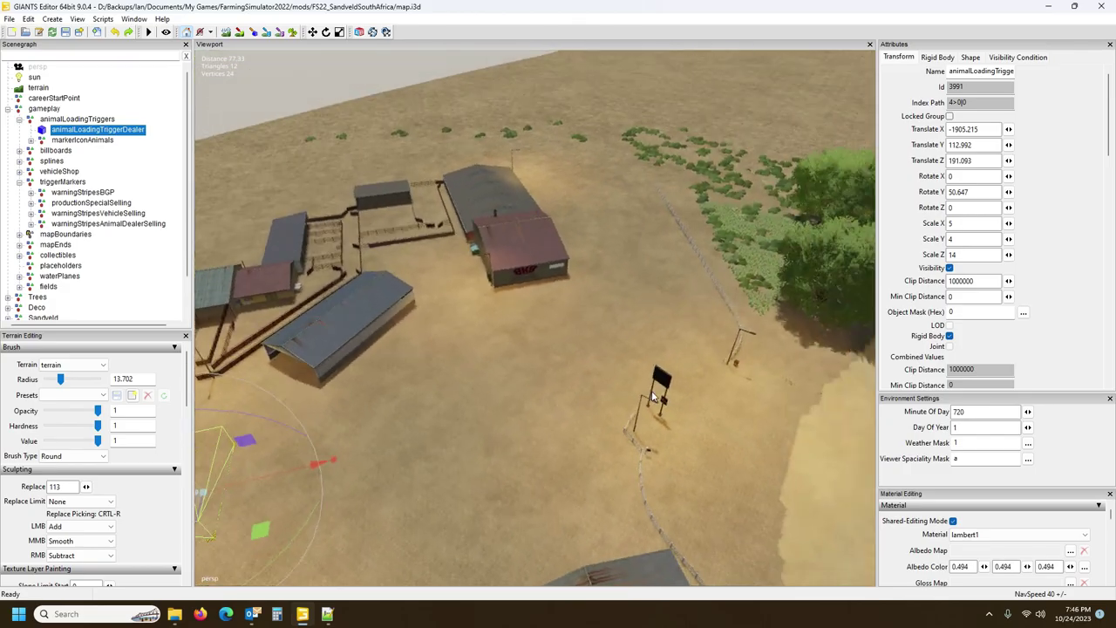
pyautogui.keyDown('alt'); pyautogui.moveTo(653, 397); pyautogui.dragTo(650, 389, button='middle'); pyautogui.keyUp('alt')
pyautogui.keyDown('alt'); pyautogui.moveTo(649, 389); pyautogui.dragTo(562, 376); pyautogui.keyUp('alt')
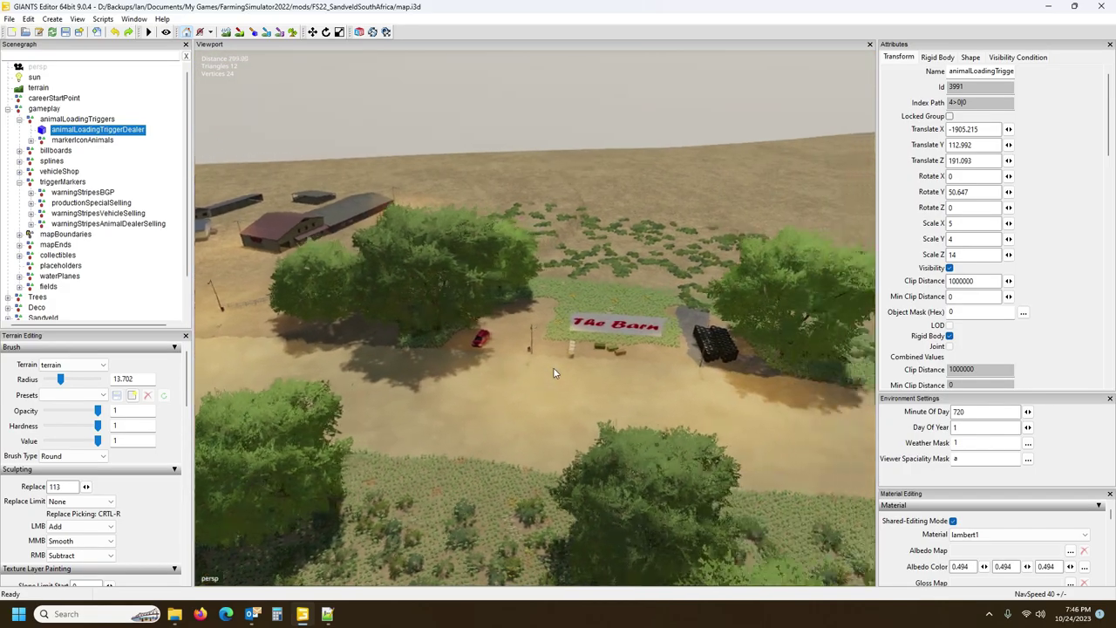
pyautogui.scroll(2, 554, 367)
pyautogui.scroll(2, 567, 379)
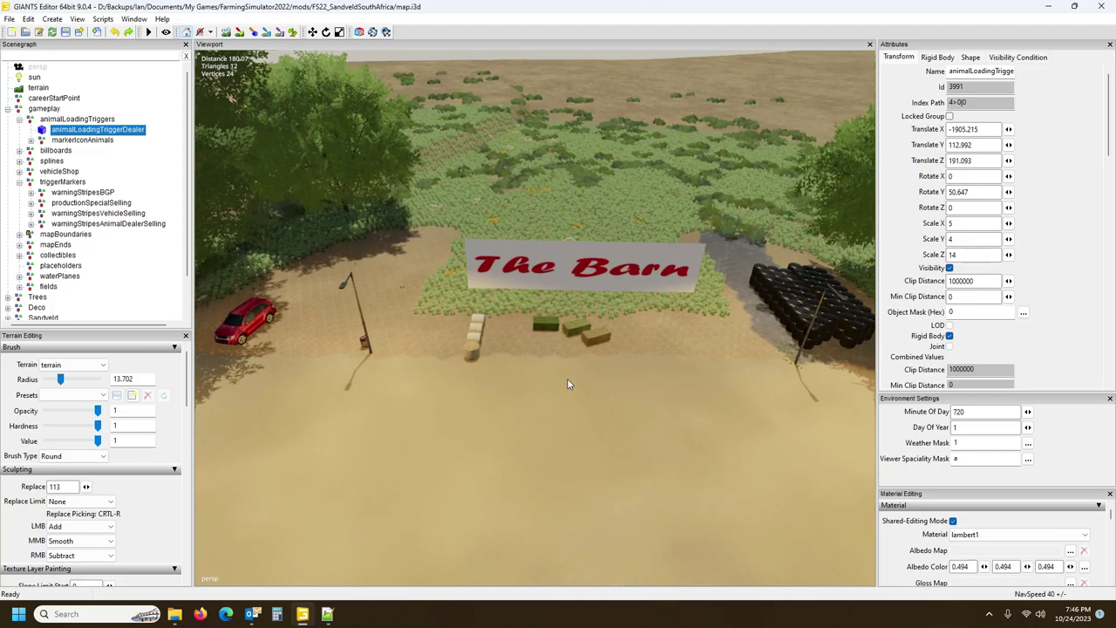
pyautogui.click(587, 280)
pyautogui.press('s')
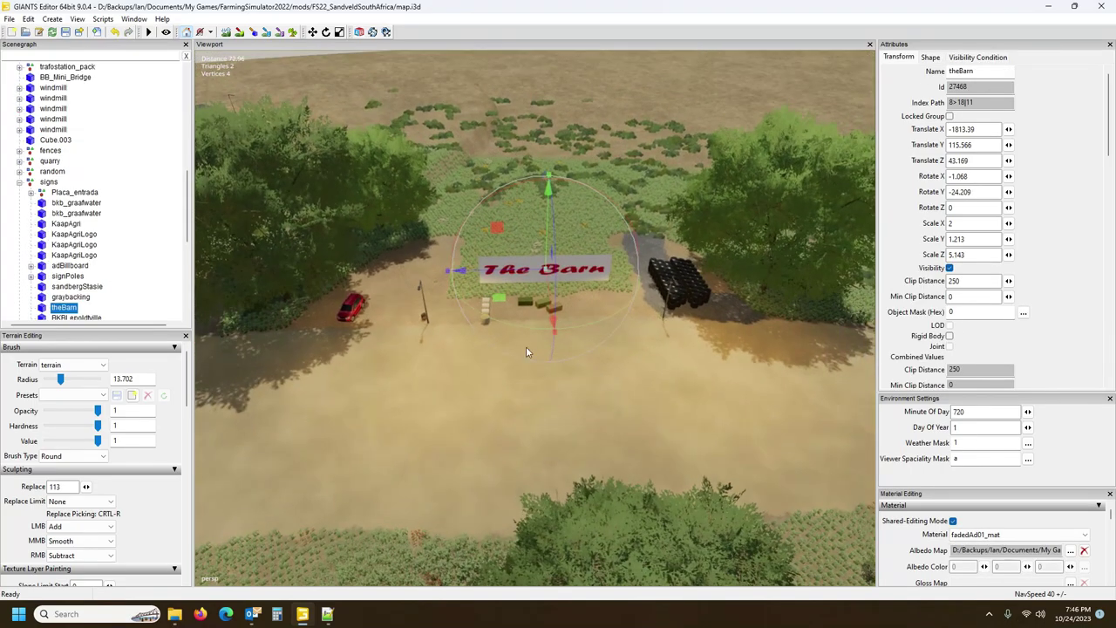
# Move the theBarn sign onto the metal-roofed shed beside the animal yard, at about -1911.2, 118, 164.2.
pyautogui.scroll(-1, 177, 250)
pyautogui.keyDown('alt'); pyautogui.moveTo(534, 369); pyautogui.dragTo(502, 334); pyautogui.keyUp('alt')
pyautogui.scroll(4, 397, 293)
pyautogui.scroll(3, 501, 324)
pyautogui.scroll(3, 501, 320)
pyautogui.keyDown('alt'); pyautogui.moveTo(501, 334); pyautogui.dragTo(467, 347, button='middle'); pyautogui.keyUp('alt')
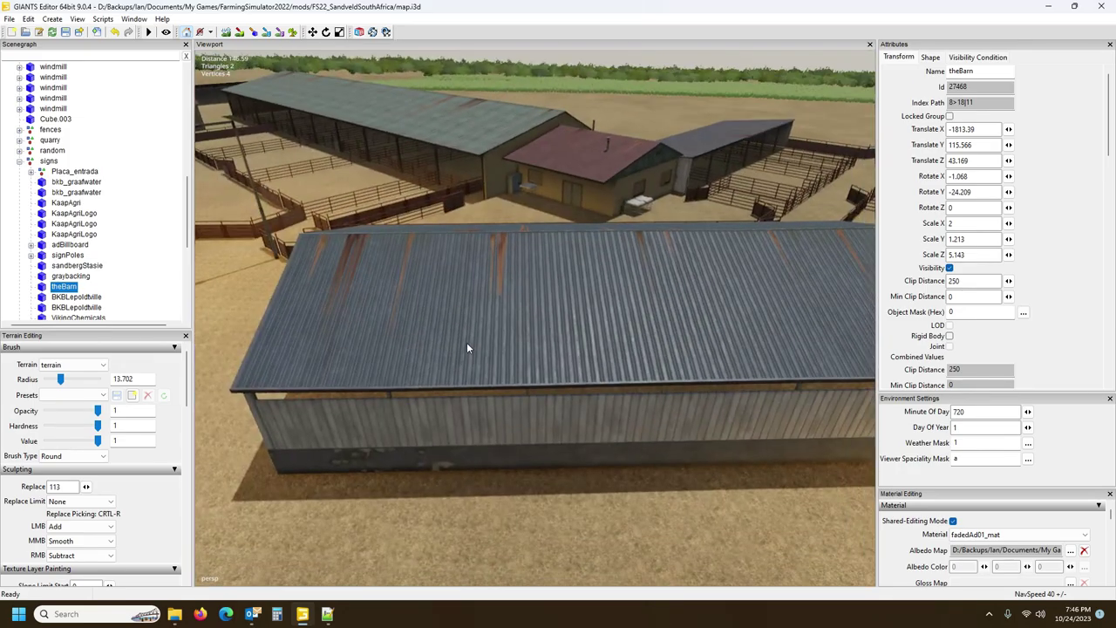
pyautogui.hotkey('ctrl', 'b')
pyautogui.click(477, 306)
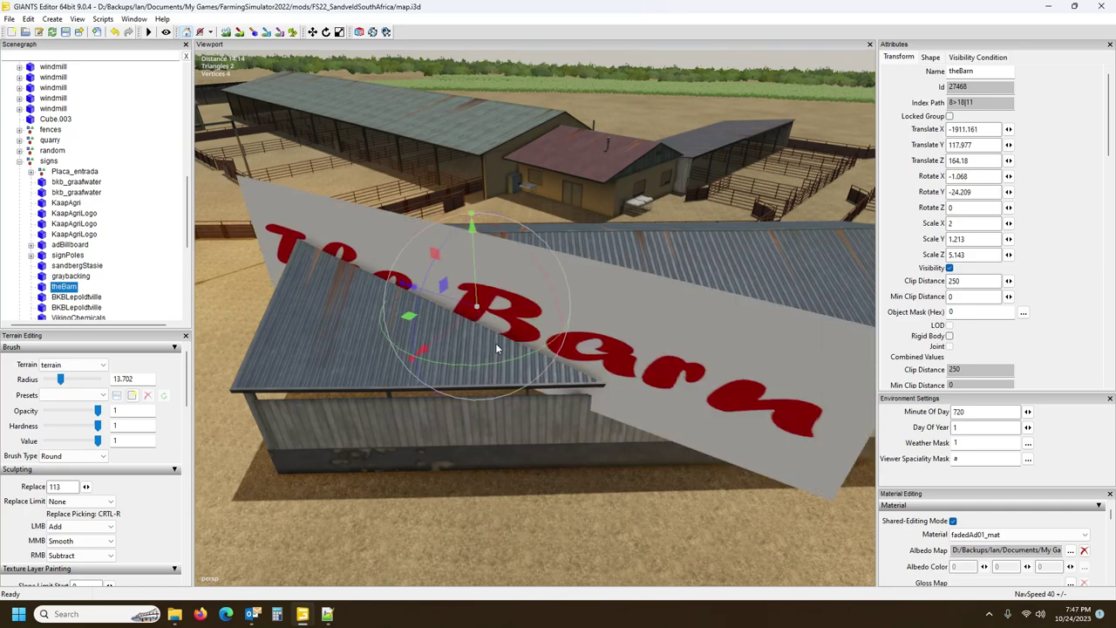
# Rotate the sign to about 5.6° around Y and place it along the shed's long side wall at about -1909.6, 114.8, 160.
pyautogui.moveTo(473, 370); pyautogui.dragTo(537, 350)
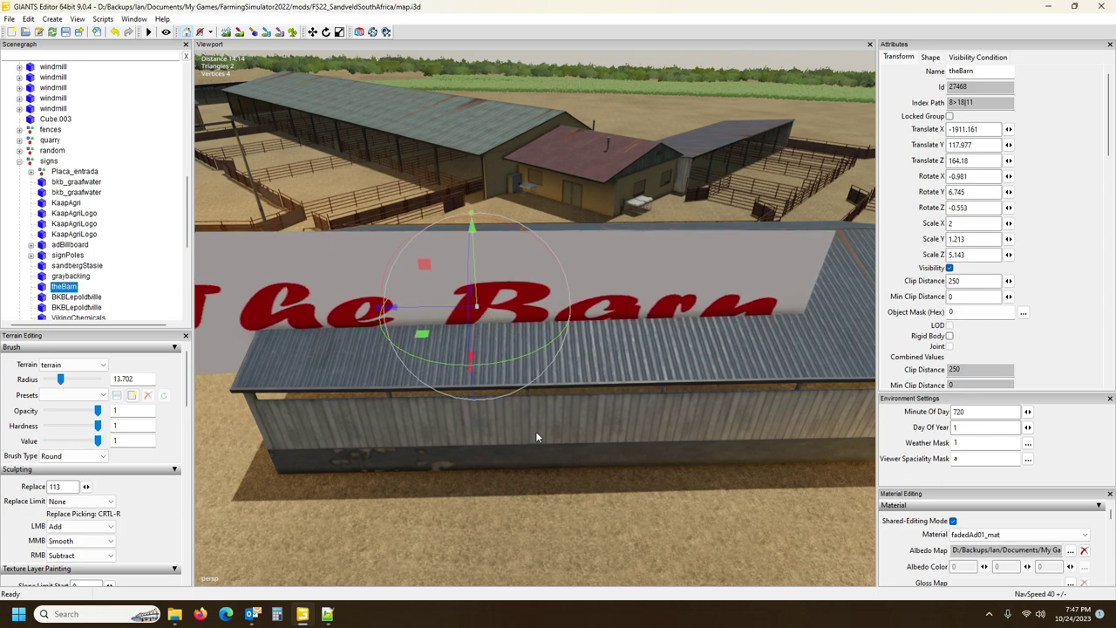
pyautogui.hotkey('ctrl', 'b')
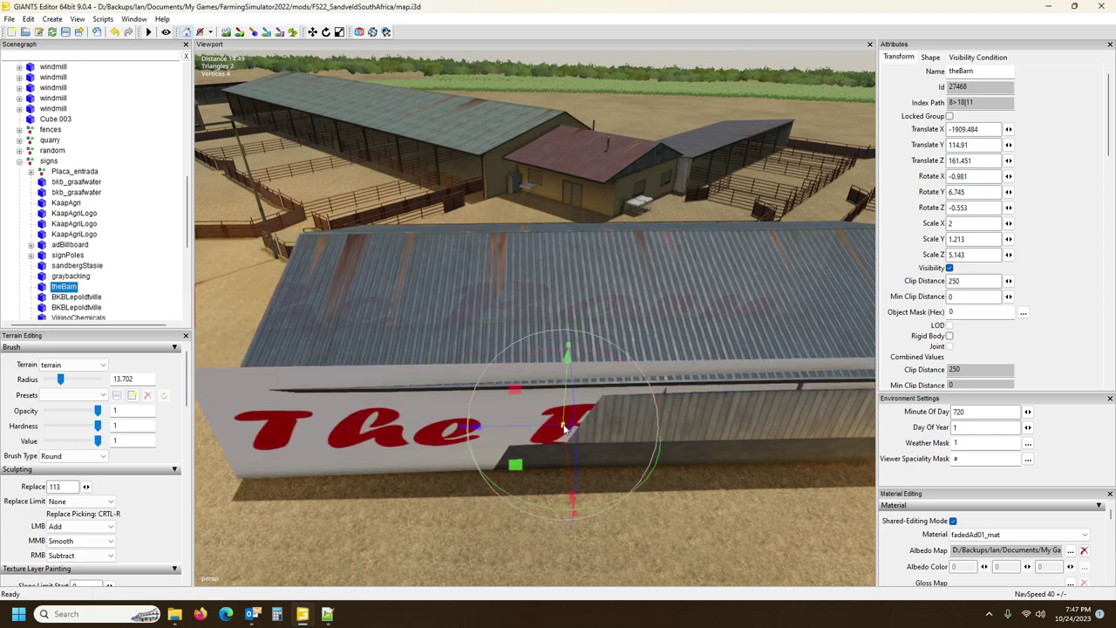
pyautogui.moveTo(530, 504); pyautogui.dragTo(528, 505)
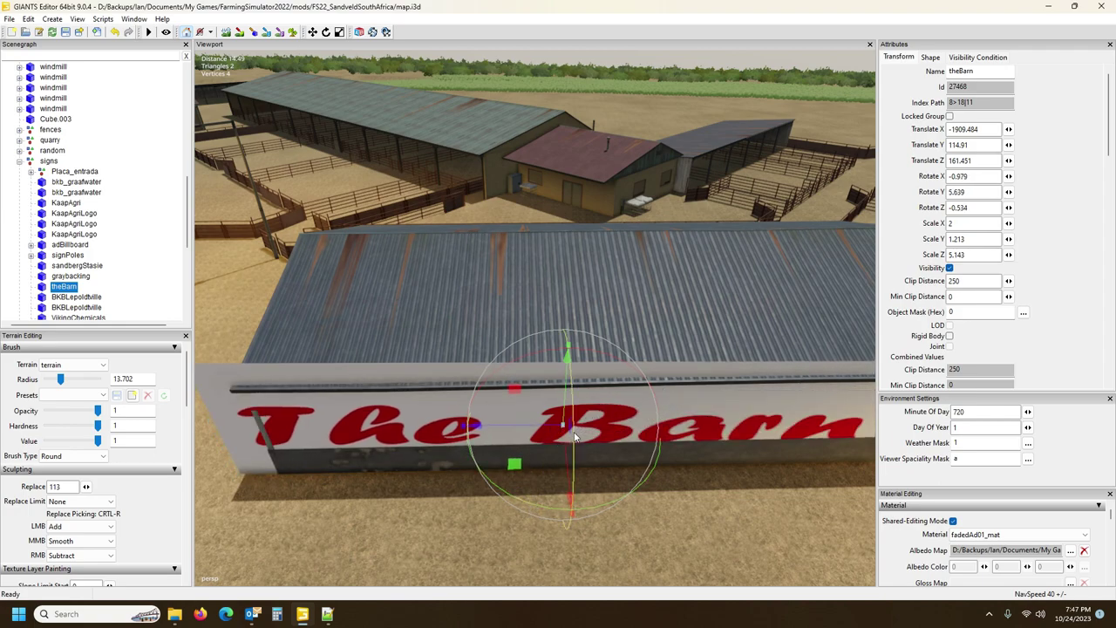
pyautogui.moveTo(565, 403); pyautogui.dragTo(616, 455)
pyautogui.scroll(-2, 586, 502)
pyautogui.keyDown('alt'); pyautogui.moveTo(586, 502); pyautogui.dragTo(622, 492); pyautogui.keyUp('alt')
pyautogui.scroll(-4, 620, 482)
pyautogui.scroll(3, 615, 470)
pyautogui.scroll(-4, 617, 472)
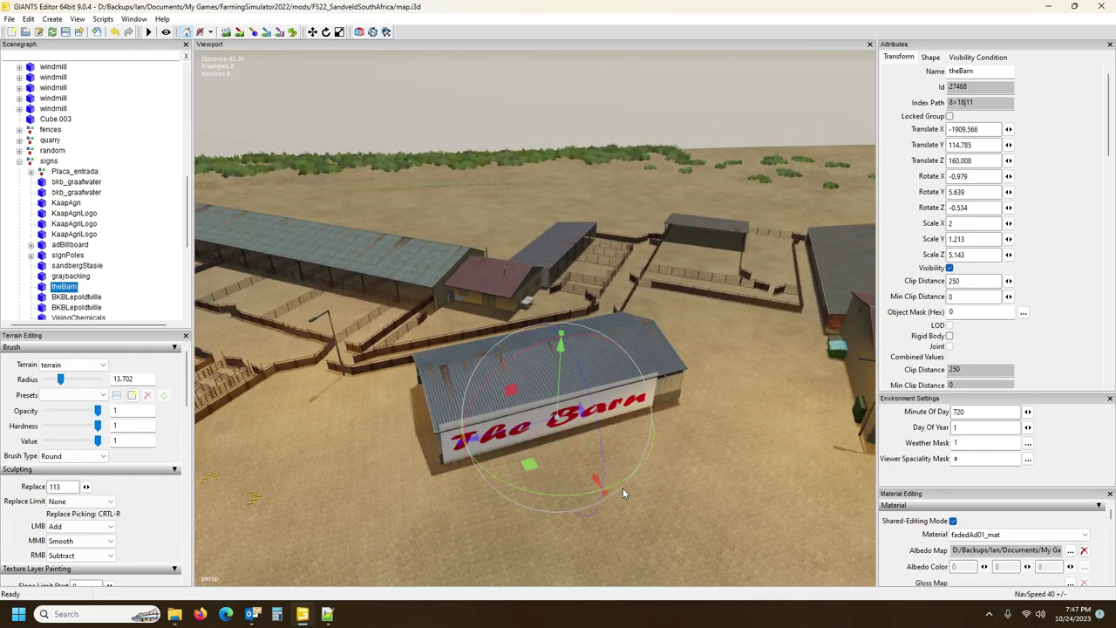
# Place theBarn sign on the shed's roof at about -1912, 118.1, 159.1 and tilt it to about 69° around Z.
pyautogui.click(613, 453)
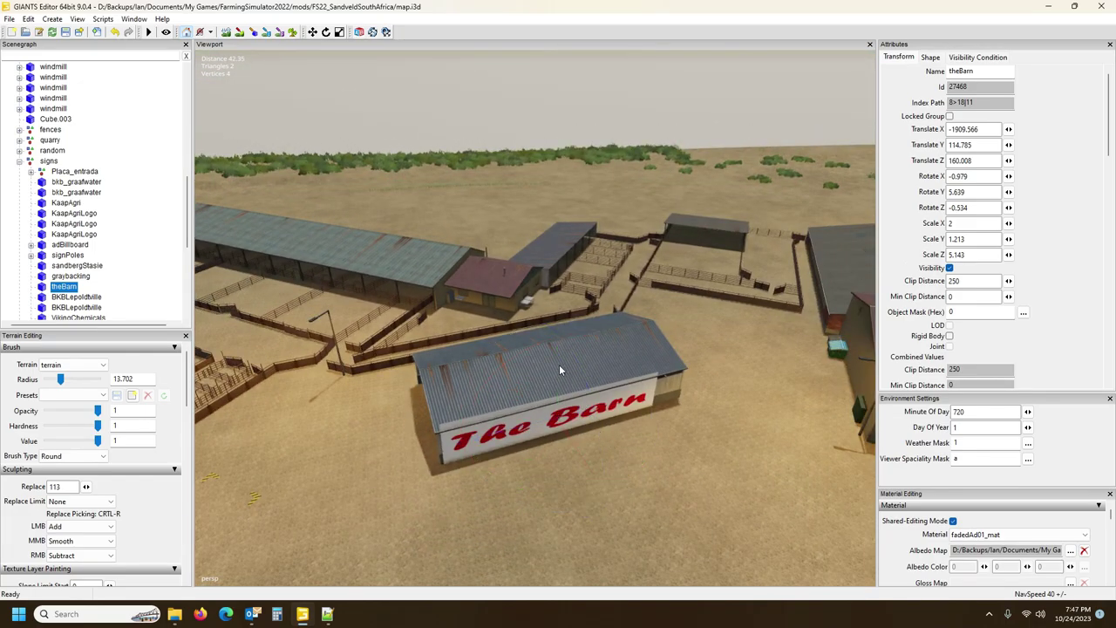
pyautogui.hotkey('ctrl', 'b')
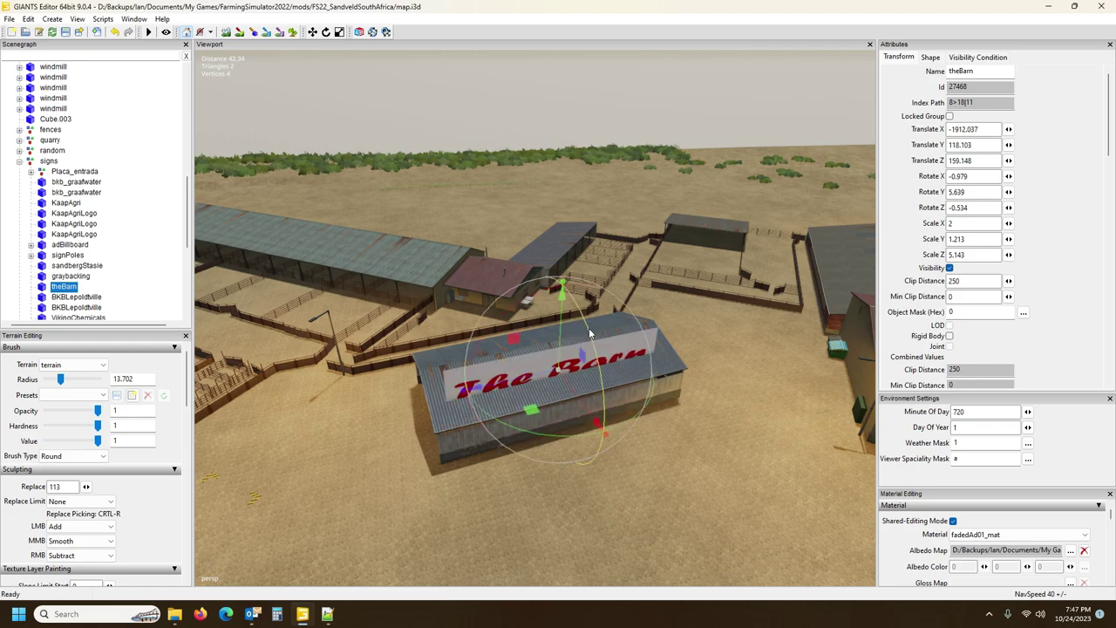
pyautogui.moveTo(586, 302); pyautogui.dragTo(531, 212)
pyautogui.keyDown('alt'); pyautogui.moveTo(531, 253); pyautogui.dragTo(719, 347); pyautogui.keyUp('alt')
pyautogui.scroll(5, 497, 416)
pyautogui.scroll(4, 733, 299)
pyautogui.scroll(-2, 725, 359)
pyautogui.moveTo(680, 249); pyautogui.dragTo(682, 239)
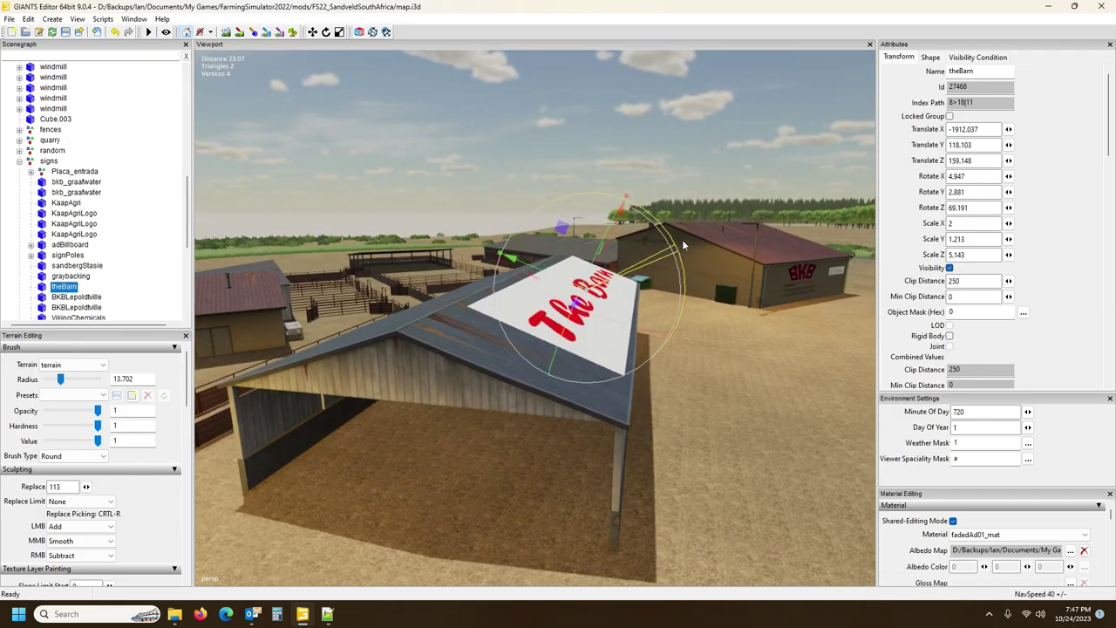
# Fine-tune the sign's position and its tilt, about 72° around Z, so the whole lettering lies flat on the roof slope.
pyautogui.moveTo(610, 237); pyautogui.dragTo(662, 250)
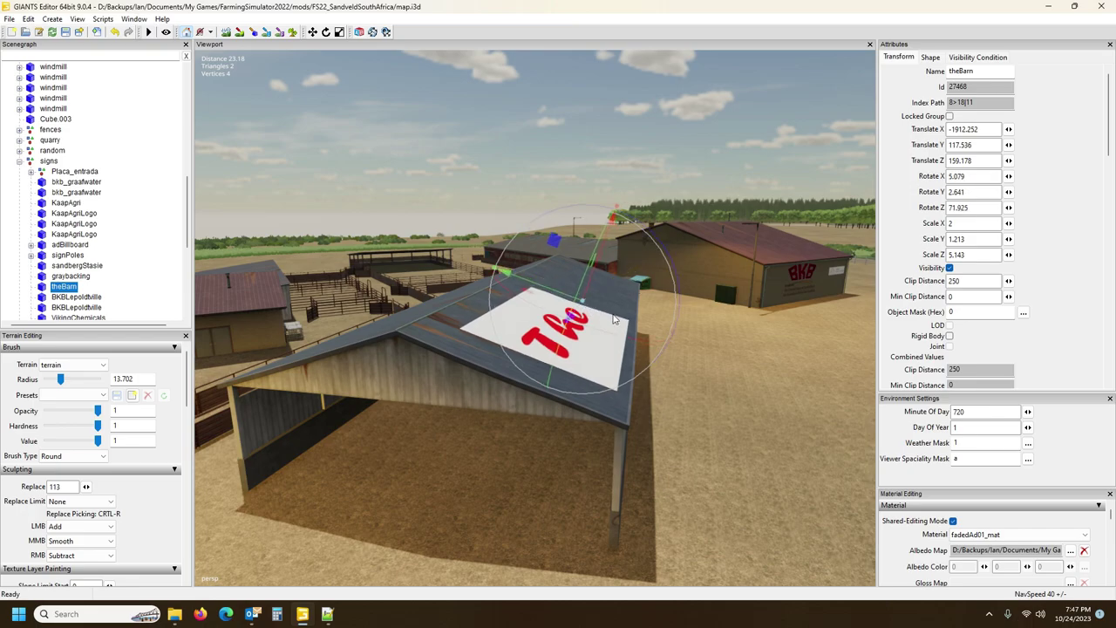
pyautogui.keyDown('alt'); pyautogui.moveTo(616, 313); pyautogui.dragTo(557, 387); pyautogui.keyUp('alt')
pyautogui.scroll(-5, 556, 387)
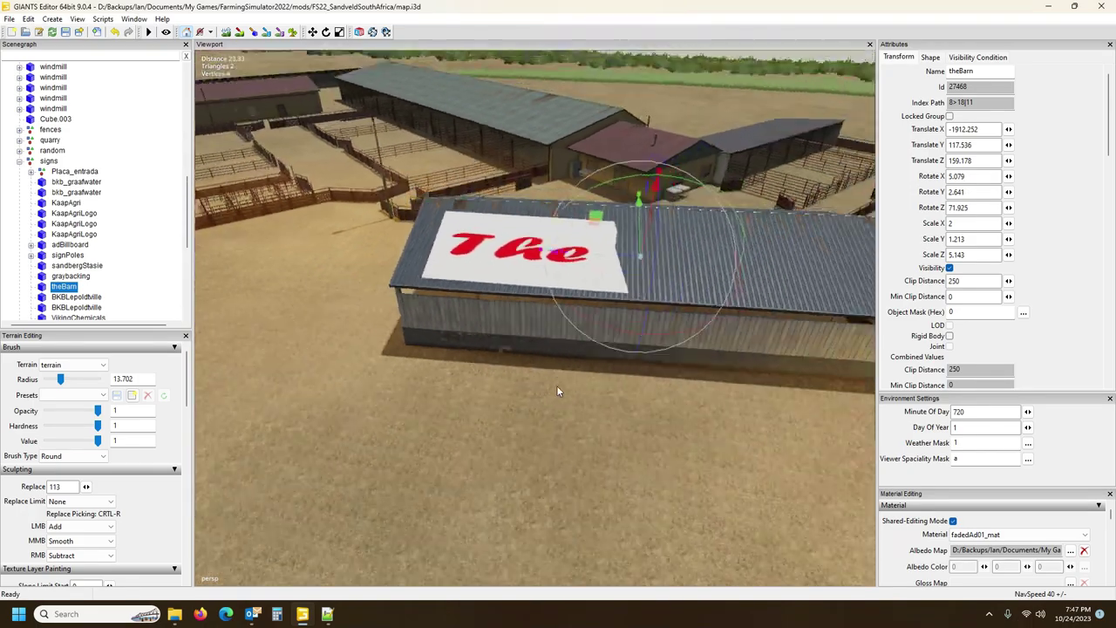
pyautogui.moveTo(615, 214); pyautogui.dragTo(699, 56)
pyautogui.moveTo(609, 238); pyautogui.dragTo(761, 319)
# Select a round straw bale lying between the roadside trees and the silage bales, and its parent roundbales group.
pyautogui.moveTo(761, 324); pyautogui.dragTo(404, 246, button='right')
pyautogui.click(432, 248)
pyautogui.keyDown('alt'); pyautogui.moveTo(431, 248); pyautogui.dragTo(498, 264); pyautogui.keyUp('alt')
pyautogui.moveTo(496, 260); pyautogui.dragTo(459, 262, button='right')
pyautogui.moveTo(400, 238); pyautogui.dragTo(442, 315)
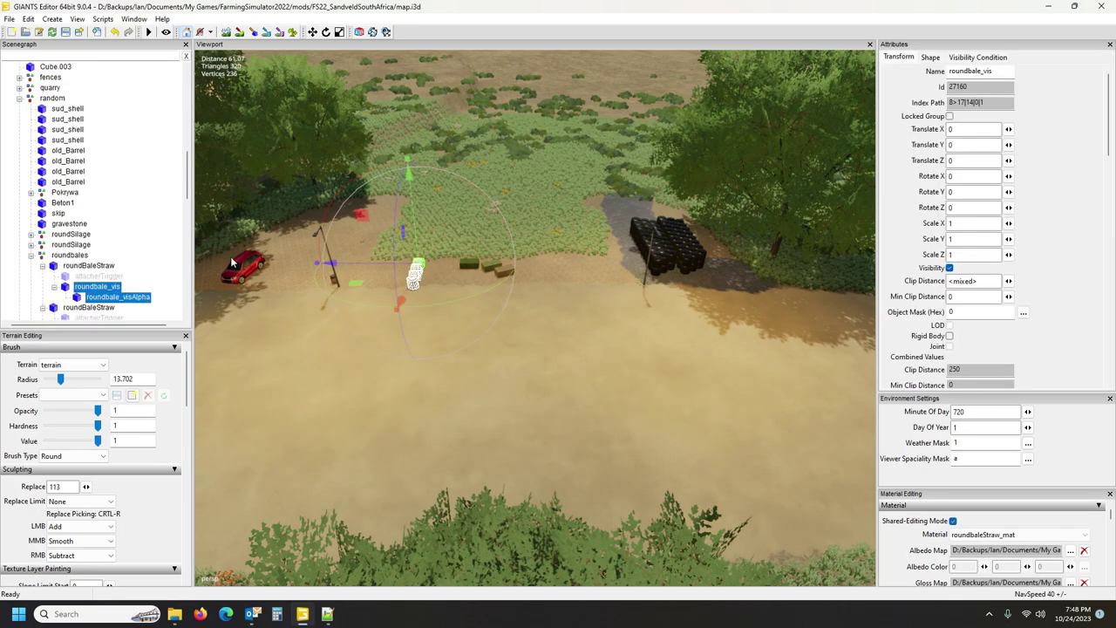
pyautogui.click(69, 258)
# Try to place the whole roundbales group beside The Barn shed at about -1905.3, 113, 169.3, and undo the placement.
pyautogui.keyDown('alt'); pyautogui.moveTo(384, 317); pyautogui.dragTo(250, 256); pyautogui.keyUp('alt')
pyautogui.scroll(5, 265, 256)
pyautogui.moveTo(264, 254); pyautogui.dragTo(409, 340, button='right')
pyautogui.hotkey('ctrl', 'b')
pyautogui.click(455, 272)
pyautogui.keyDown('alt'); pyautogui.moveTo(462, 366); pyautogui.dragTo(668, 352); pyautogui.keyUp('alt')
pyautogui.scroll(-5, 514, 377)
pyautogui.moveTo(668, 351); pyautogui.dragTo(433, 370, button='right')
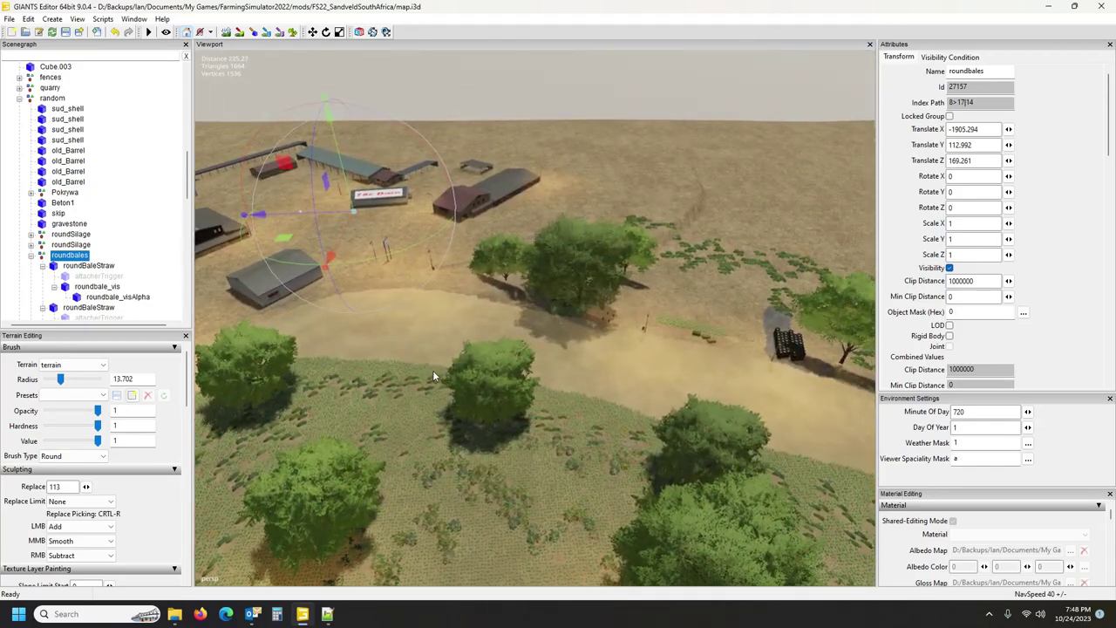
pyautogui.hotkey('ctrl', 'z')
# Check the bales' original spot, reselect the roundbales group and collapse its four roundBaleStraw entries in the scenegraph.
pyautogui.moveTo(506, 395); pyautogui.dragTo(413, 375, button='right')
pyautogui.keyDown('alt'); pyautogui.moveTo(414, 378); pyautogui.dragTo(573, 421); pyautogui.keyUp('alt')
pyautogui.scroll(2, 558, 407)
pyautogui.scroll(5, 559, 413)
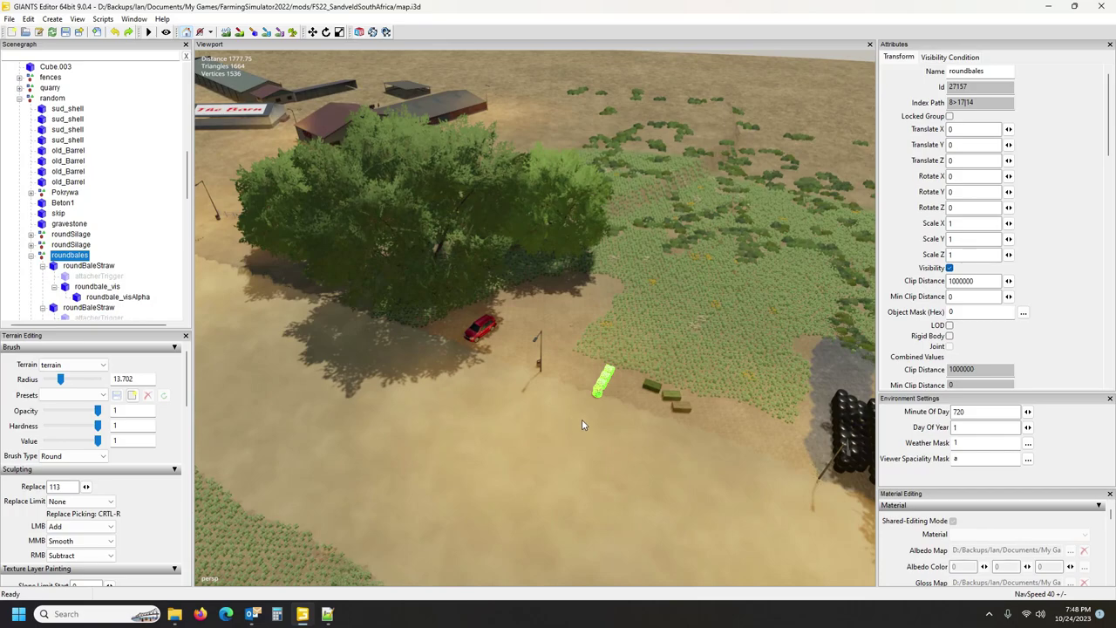
pyautogui.click(90, 266)
pyautogui.moveTo(394, 356); pyautogui.dragTo(466, 345, button='right')
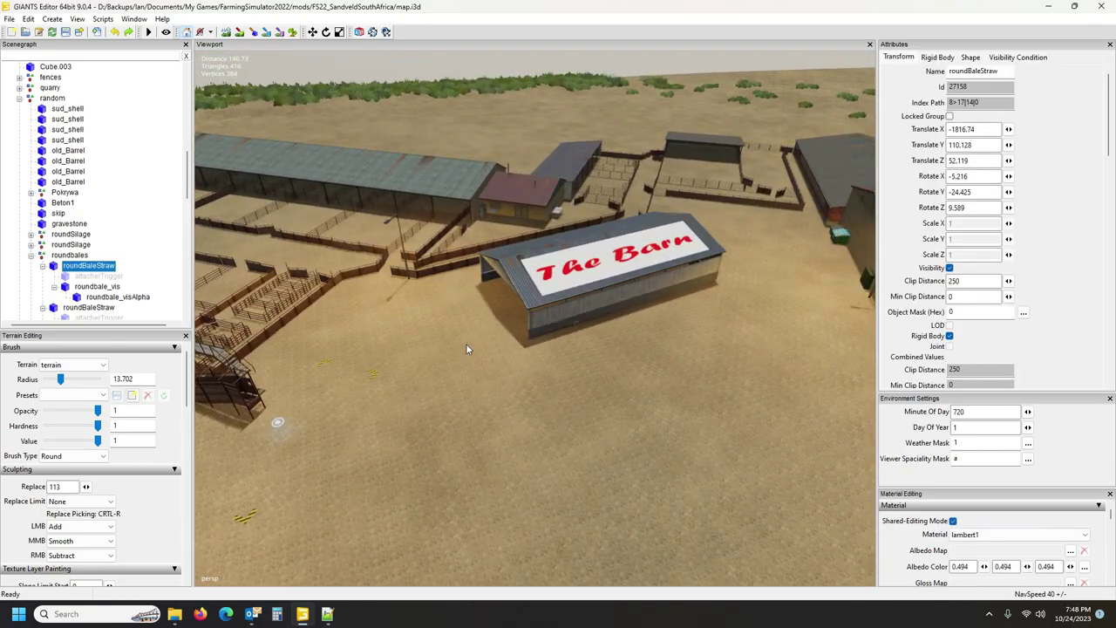
pyautogui.click(76, 255)
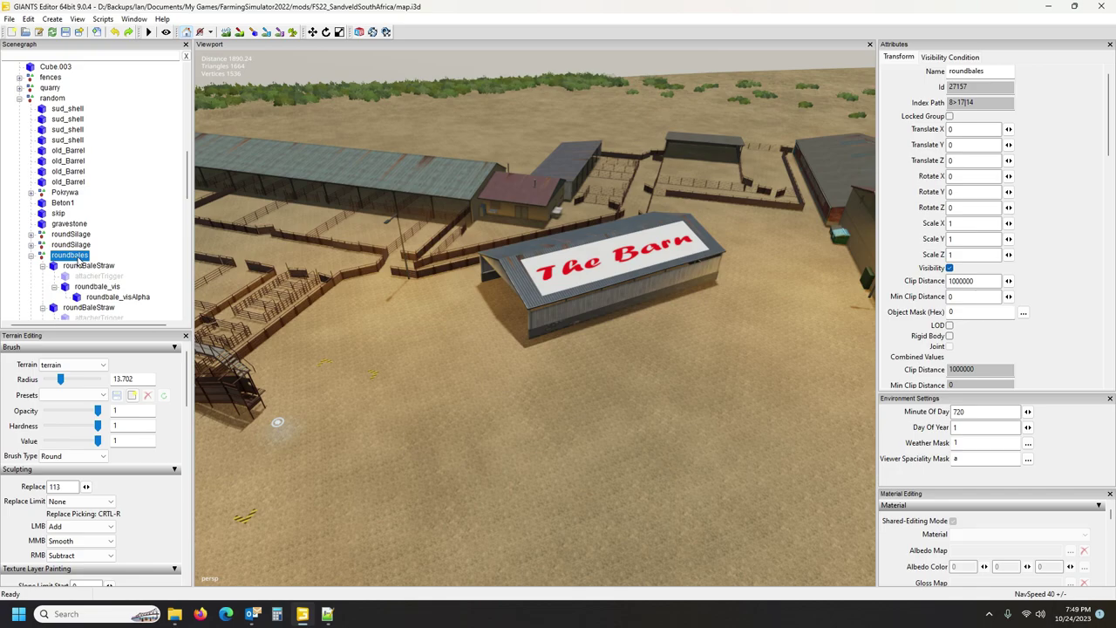
pyautogui.moveTo(427, 351); pyautogui.dragTo(426, 381, button='right')
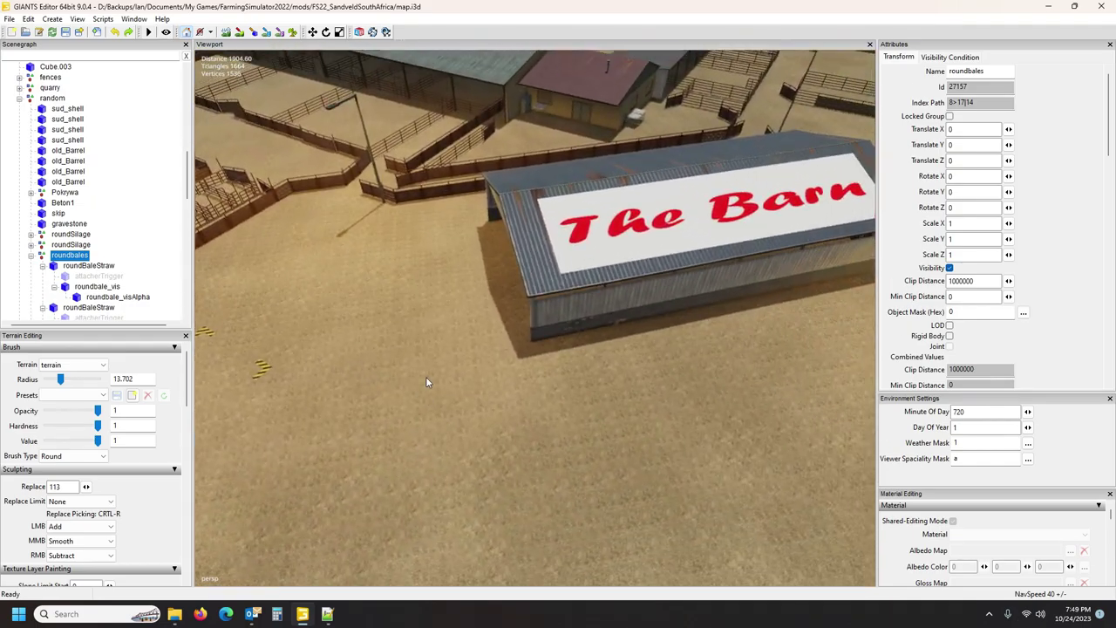
pyautogui.click(43, 266)
pyautogui.click(43, 277)
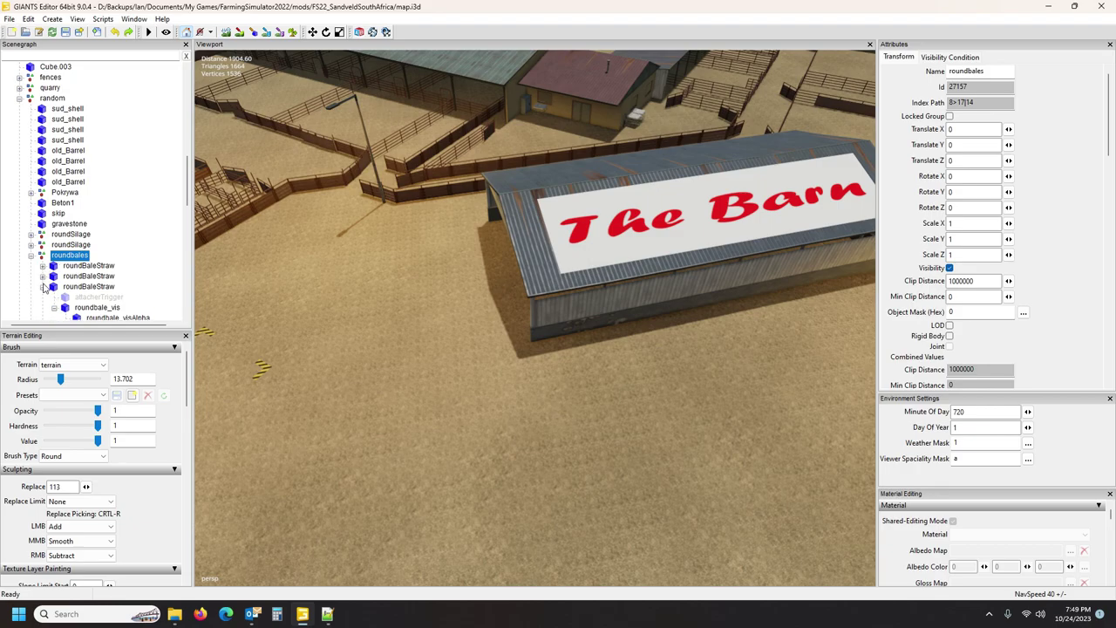
pyautogui.click(44, 293)
pyautogui.click(43, 297)
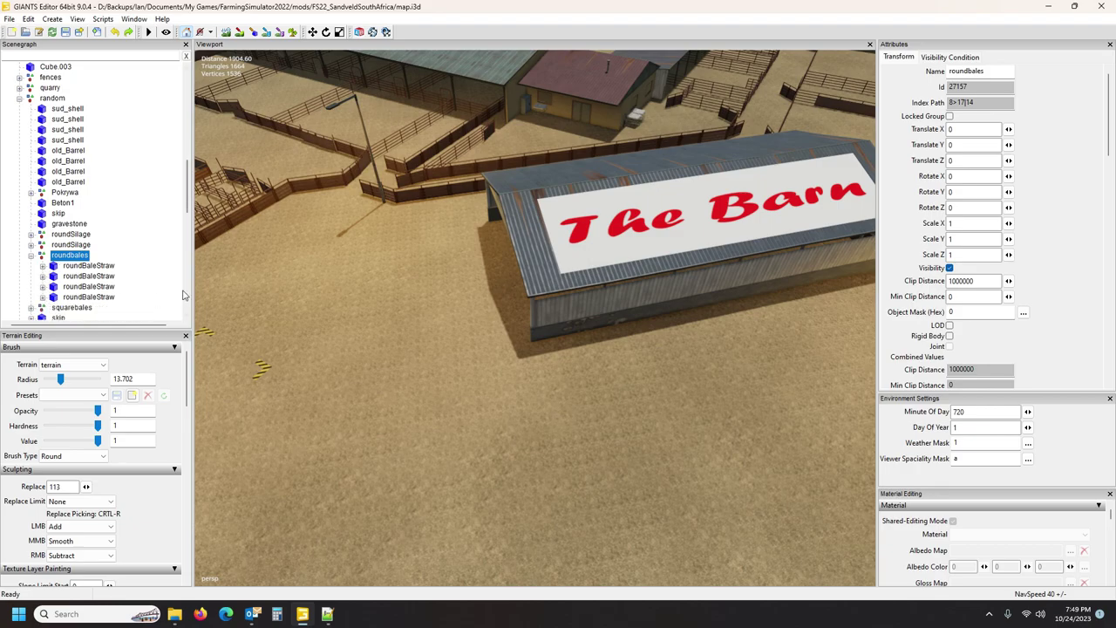
# Place the first roundBaleStraw at the corner of the shed's long wall, at about -1907.6, 113, 169.4, with about -5.5° around X.
pyautogui.click(109, 267)
pyautogui.hotkey('ctrl', 'b')
pyautogui.click(554, 353)
pyautogui.moveTo(625, 411)
pyautogui.keyDown('alt'); pyautogui.mouseDown()
pyautogui.moveTo(662, 436)
pyautogui.moveTo(677, 424)
pyautogui.moveTo(617, 402)
pyautogui.mouseUp(); pyautogui.keyUp('alt')
pyautogui.scroll(5, 677, 425)
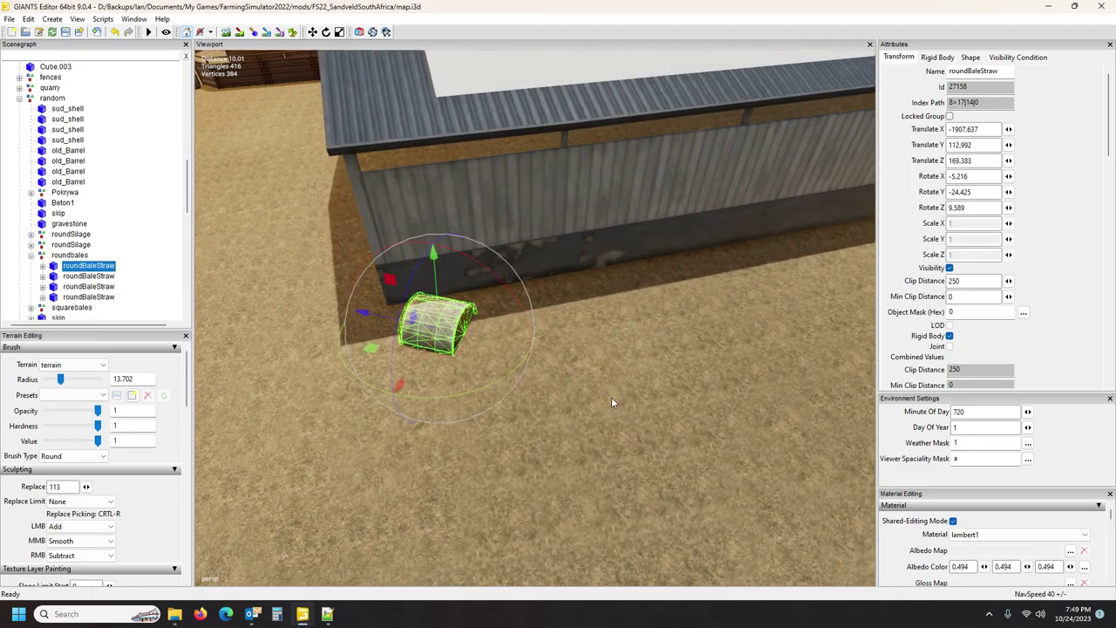
pyautogui.moveTo(474, 261); pyautogui.dragTo(465, 303)
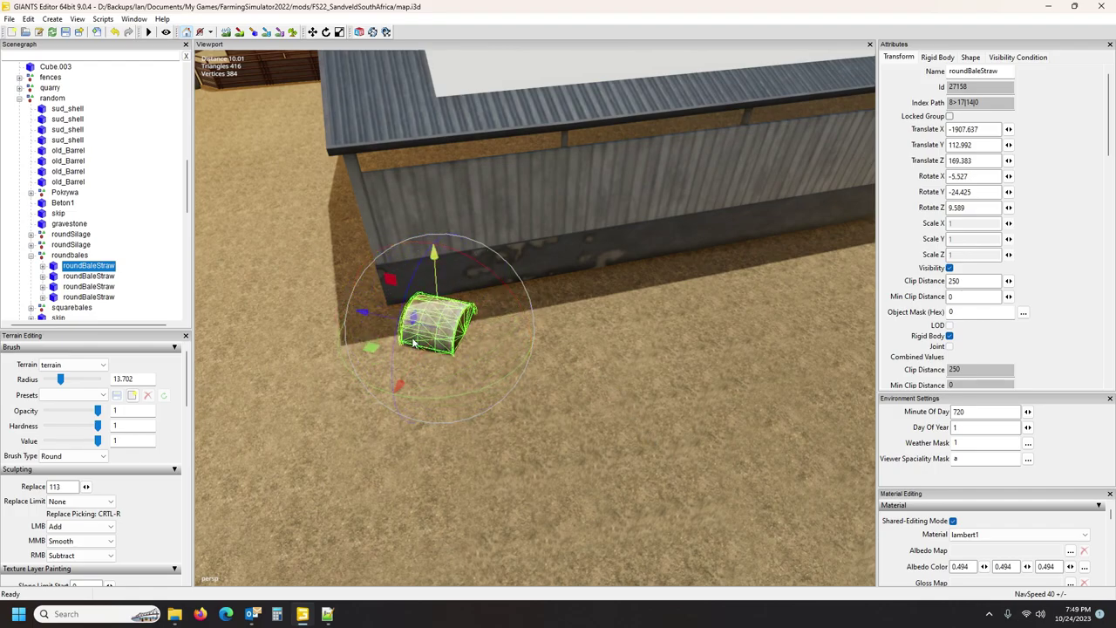
# Place the other three roundBaleStraw bales in a row along the shed wall, ending at about -1908, 113, 164.5.
pyautogui.click(87, 277)
pyautogui.hotkey('ctrl', 'b')
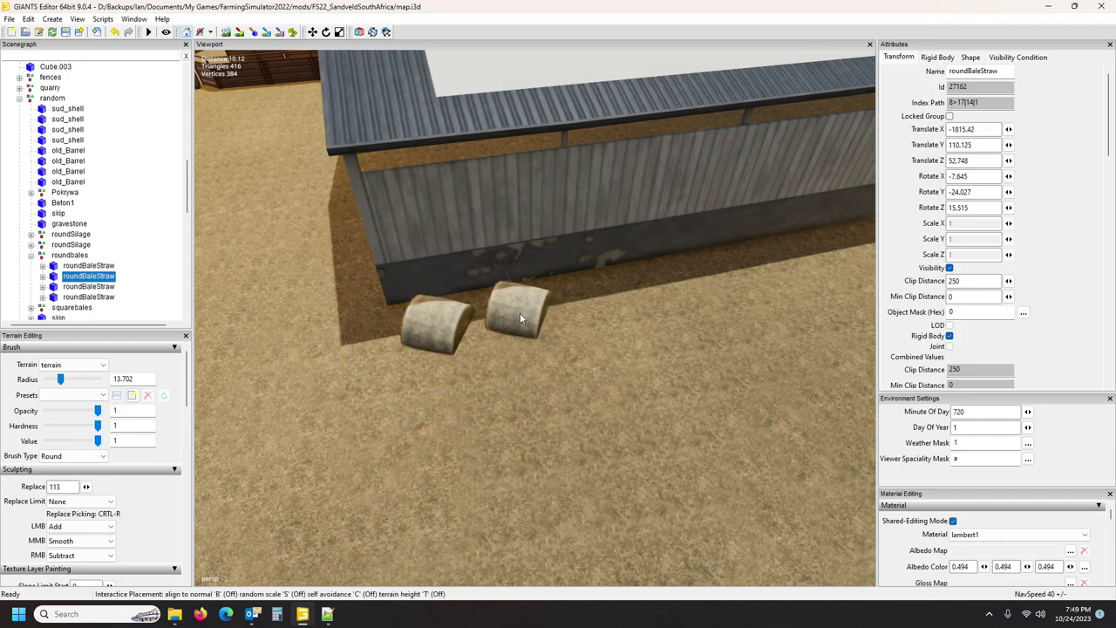
pyautogui.click(512, 312)
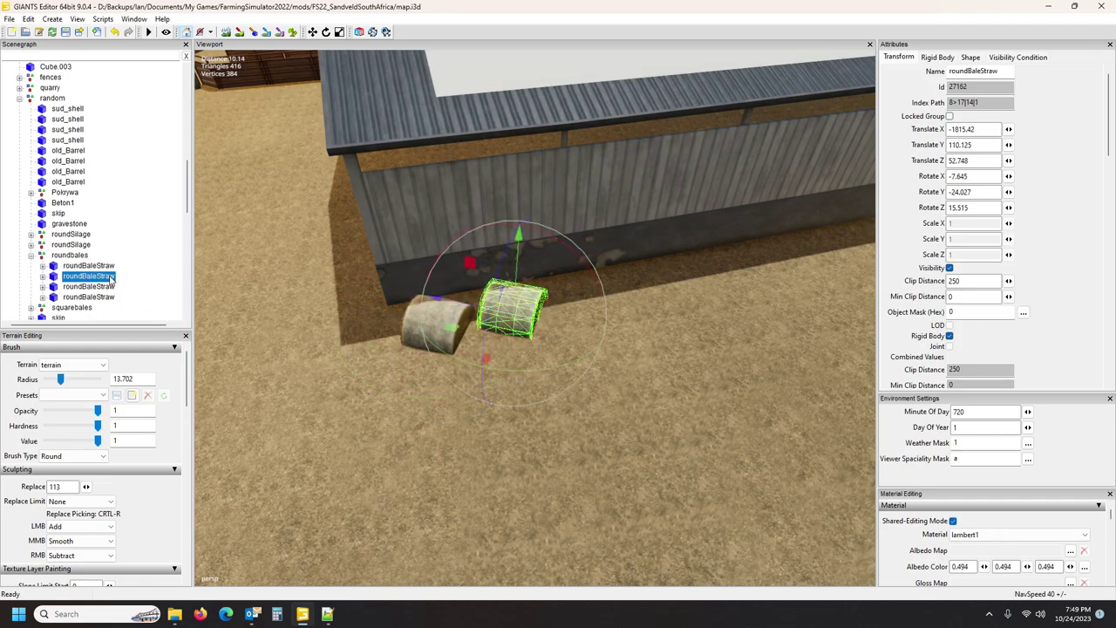
pyautogui.click(88, 286)
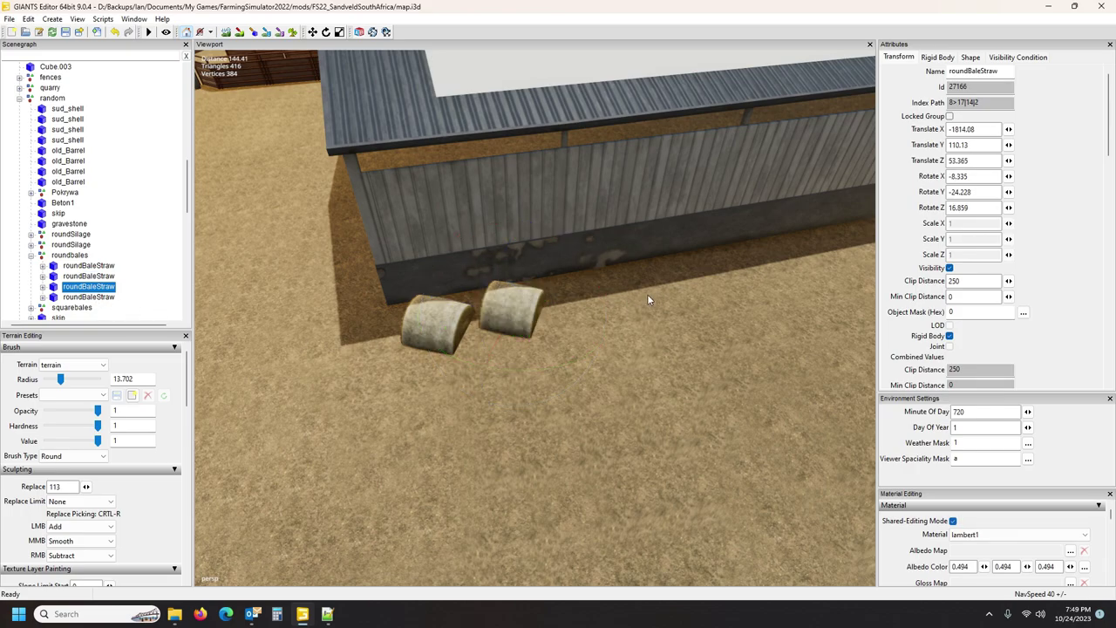
pyautogui.hotkey('ctrl', 'space')
pyautogui.click(586, 296)
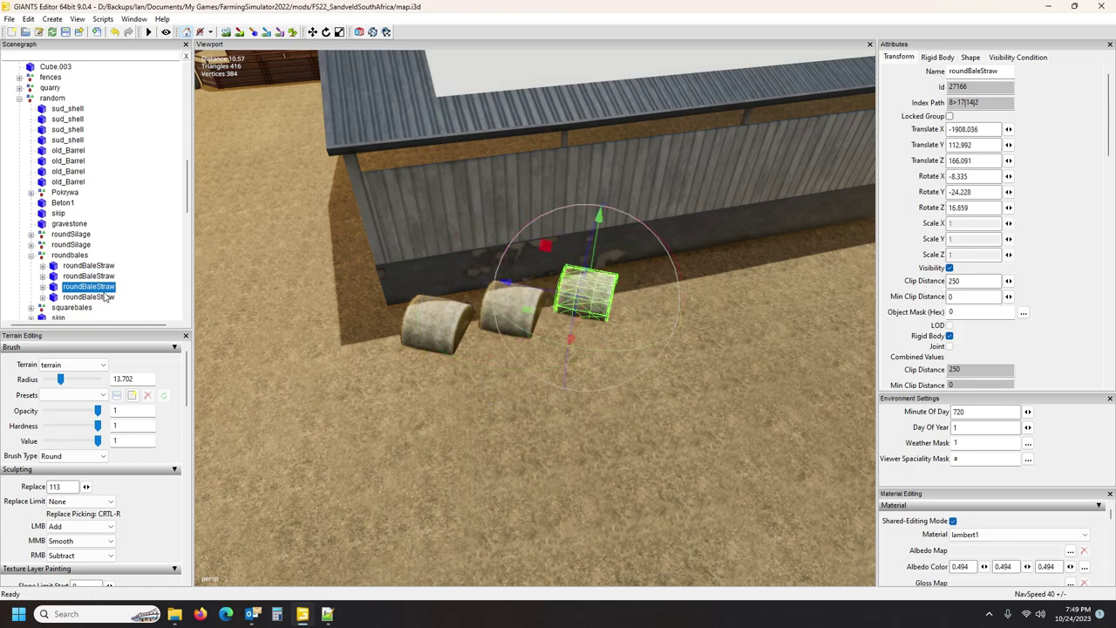
pyautogui.click(103, 298)
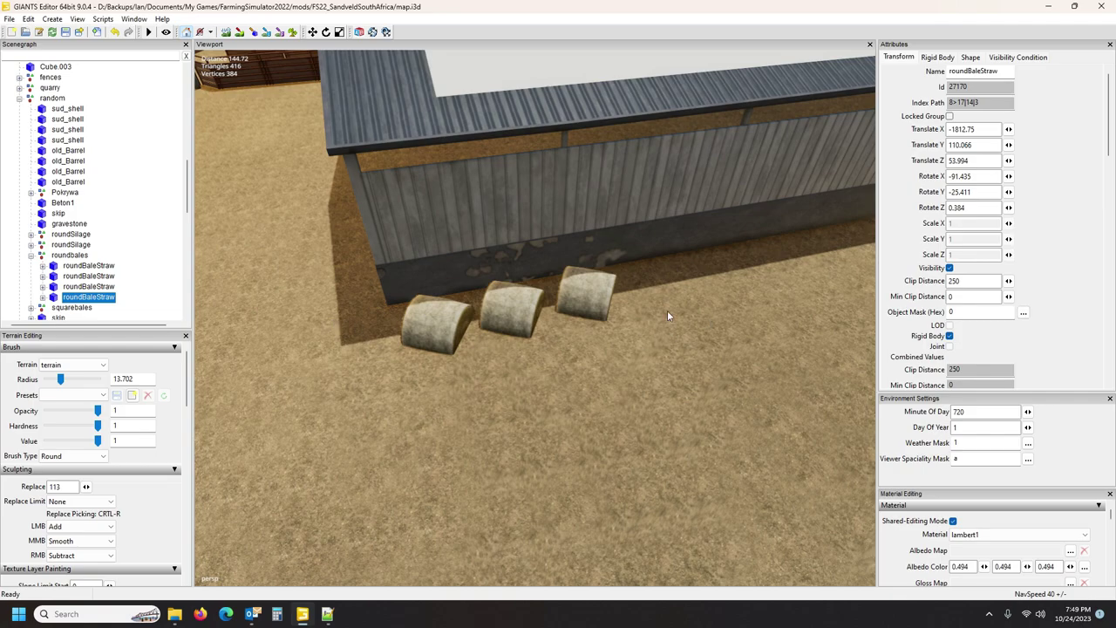
pyautogui.hotkey('ctrl', 'space')
pyautogui.click(650, 295)
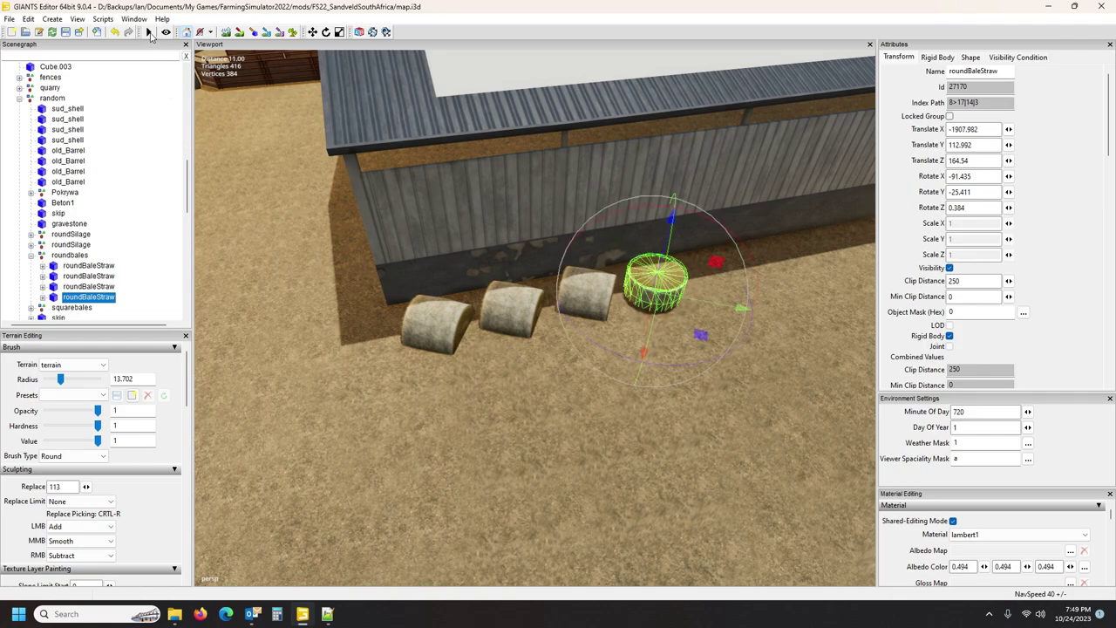
# Run the physics simulation to settle the bales and re-place the second roundBaleStraw between its neighbours at about -1908.1, 113, 167.7.
pyautogui.click(149, 32)
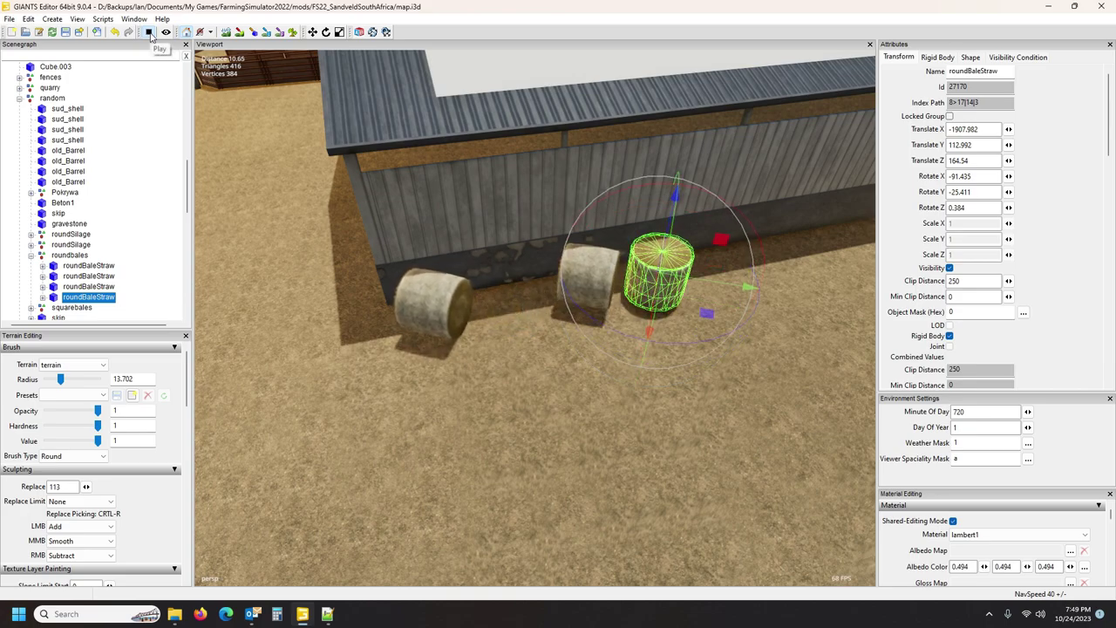
pyautogui.click(149, 32)
pyautogui.click(88, 287)
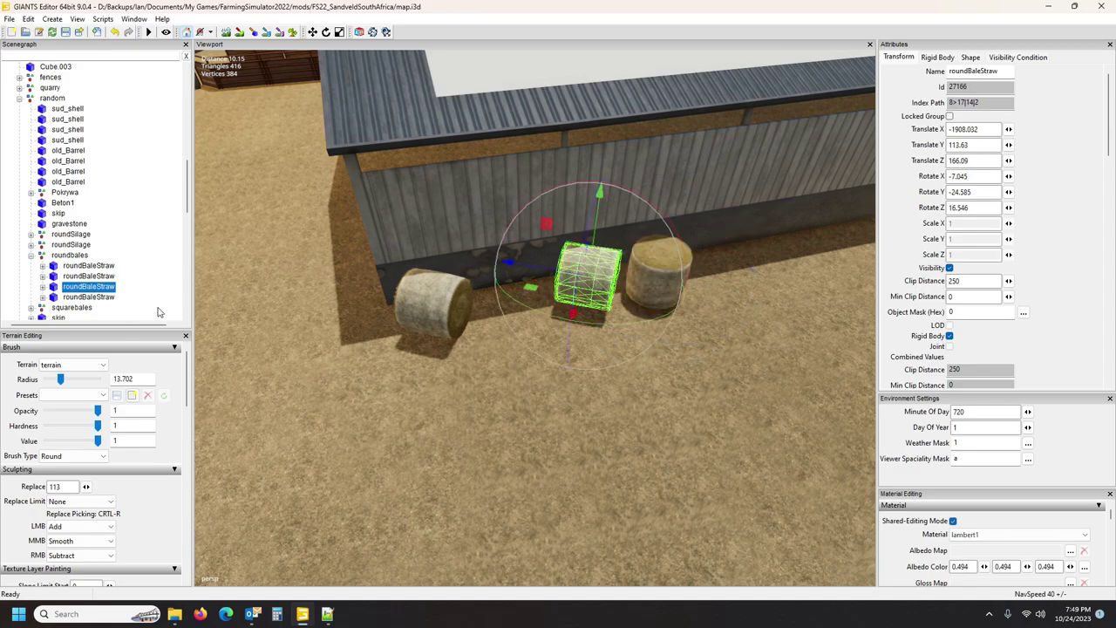
pyautogui.click(89, 276)
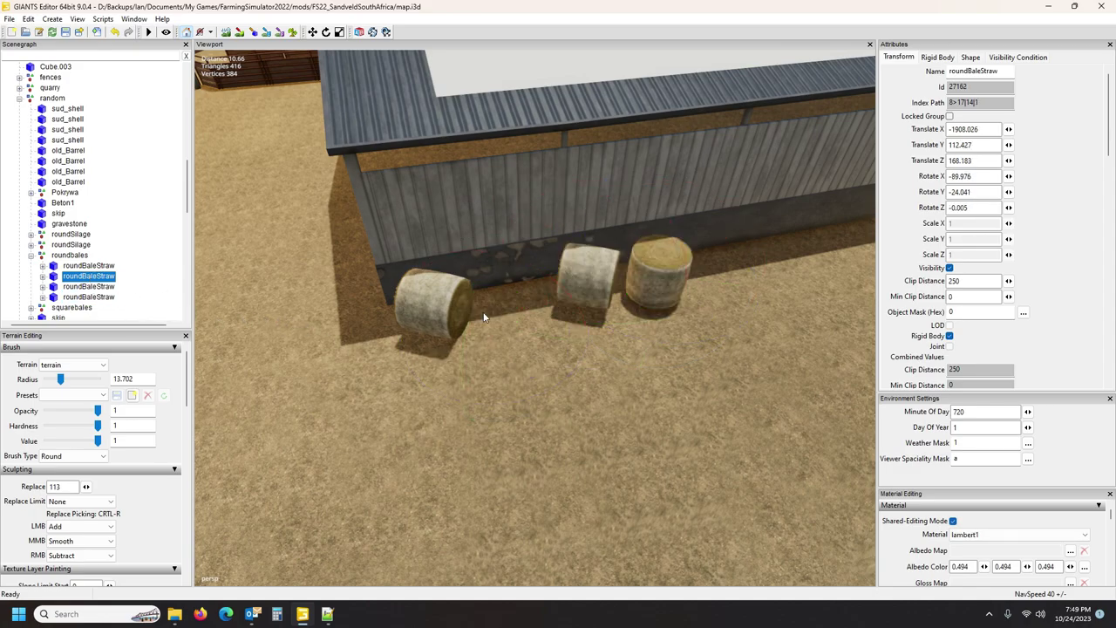
pyautogui.hotkey('ctrl', 'b')
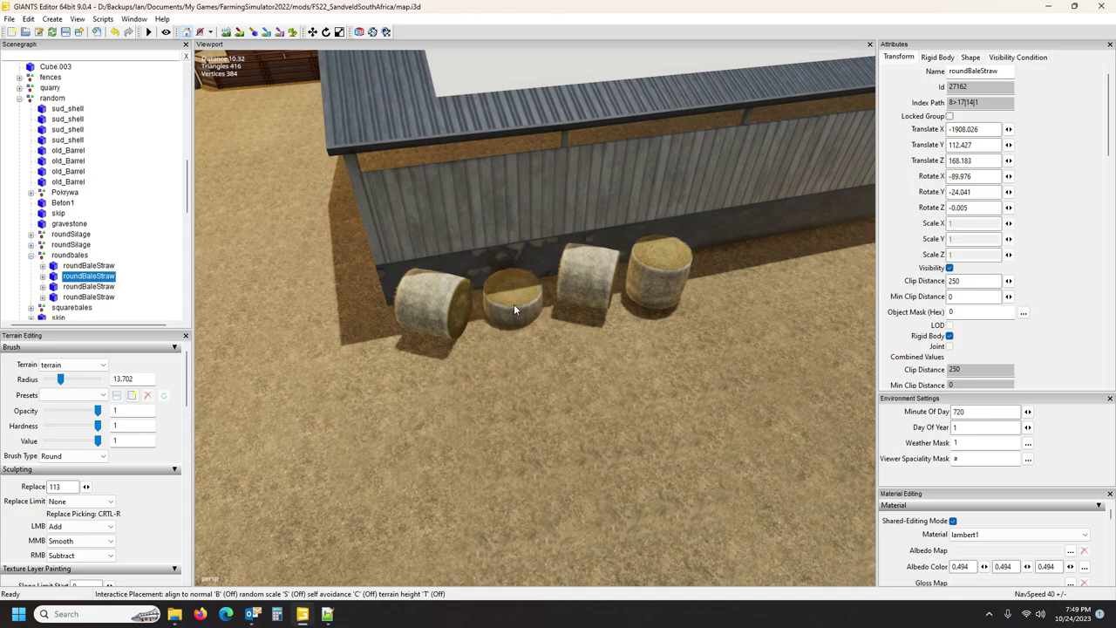
pyautogui.click(513, 304)
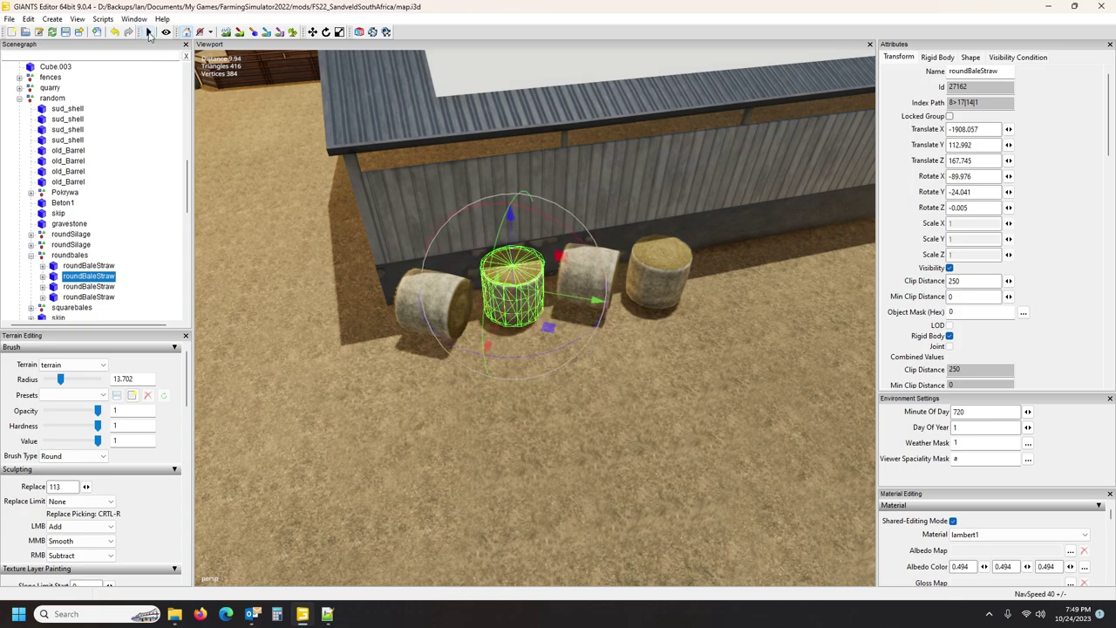
# Collapse the roundbales group and place baleGrass240 from the squarebales group at the end of the bale row by the wall.
pyautogui.click(69, 223)
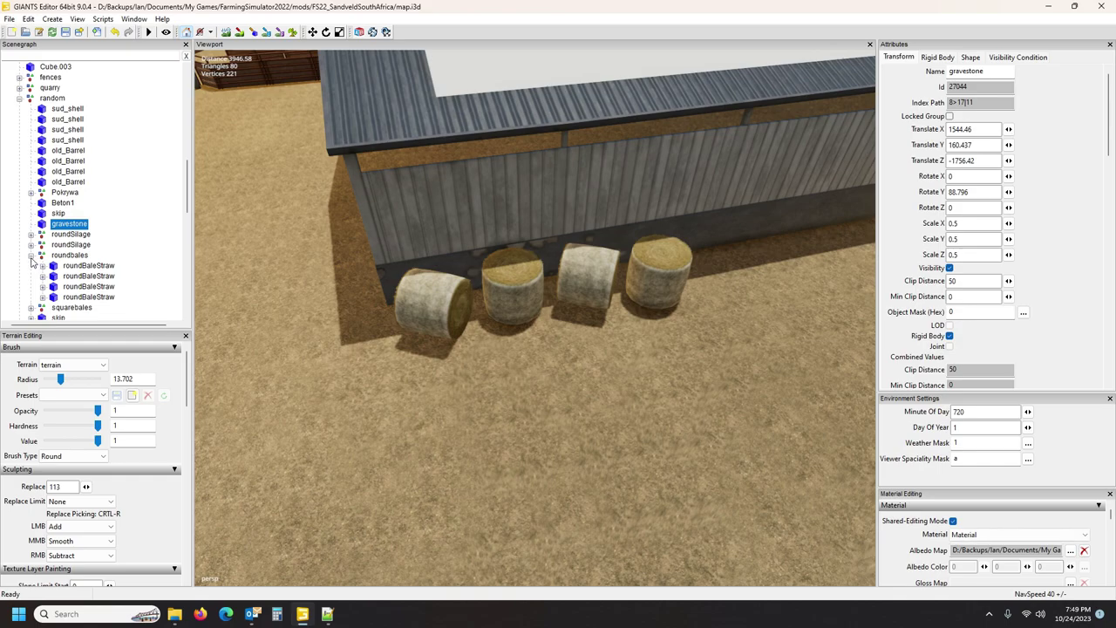
pyautogui.click(31, 254)
pyautogui.click(73, 265)
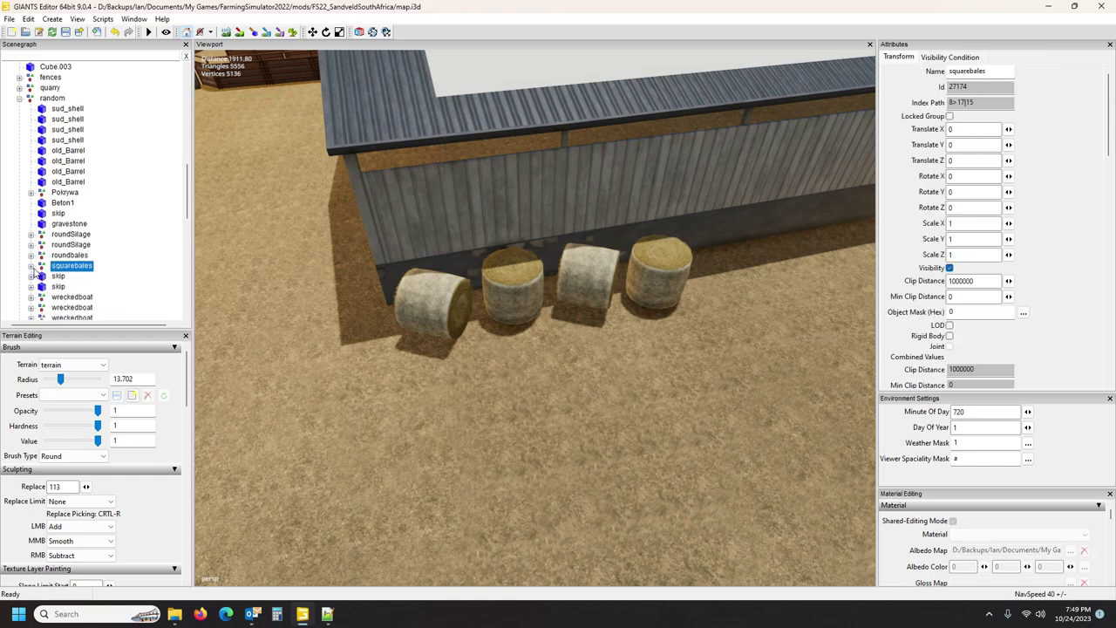
pyautogui.click(31, 266)
pyautogui.click(84, 278)
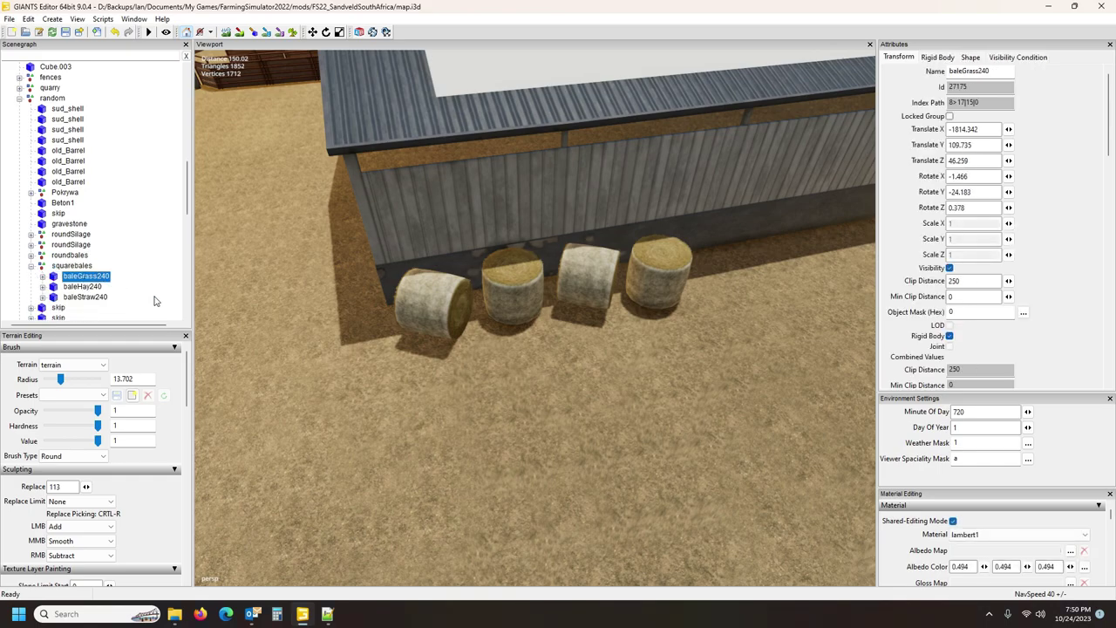
pyautogui.hotkey('ctrl', 'b')
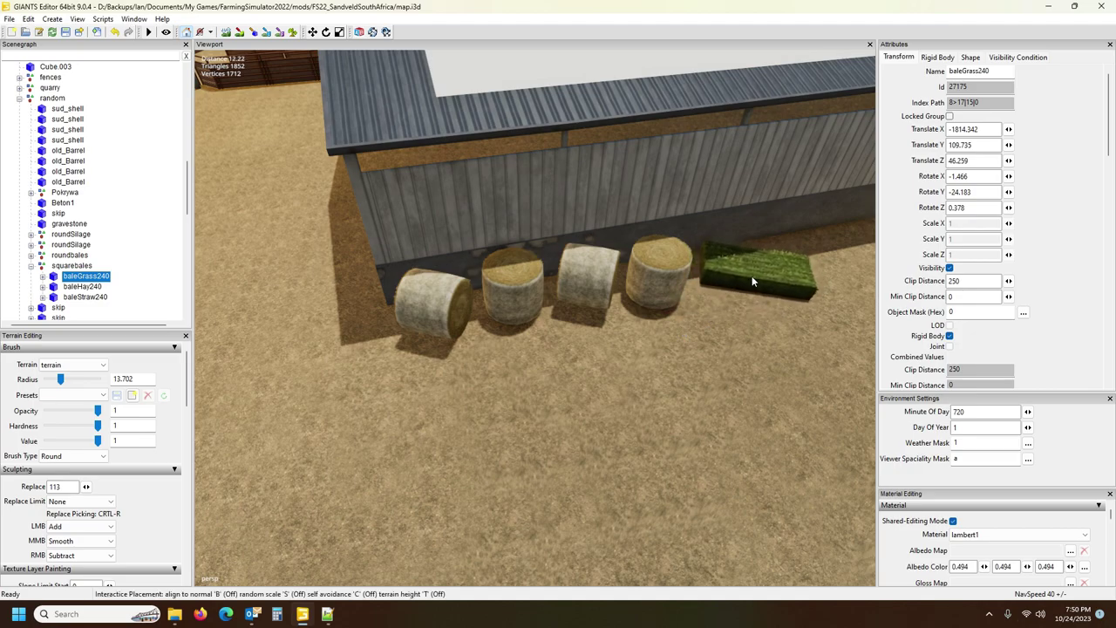
pyautogui.click(750, 276)
# Stack baleHay240 on baleGrass240, add baleStraw240 on top at about -1908.5, 113.8, 161.6, and run the physics simulation to settle the pile.
pyautogui.click(84, 286)
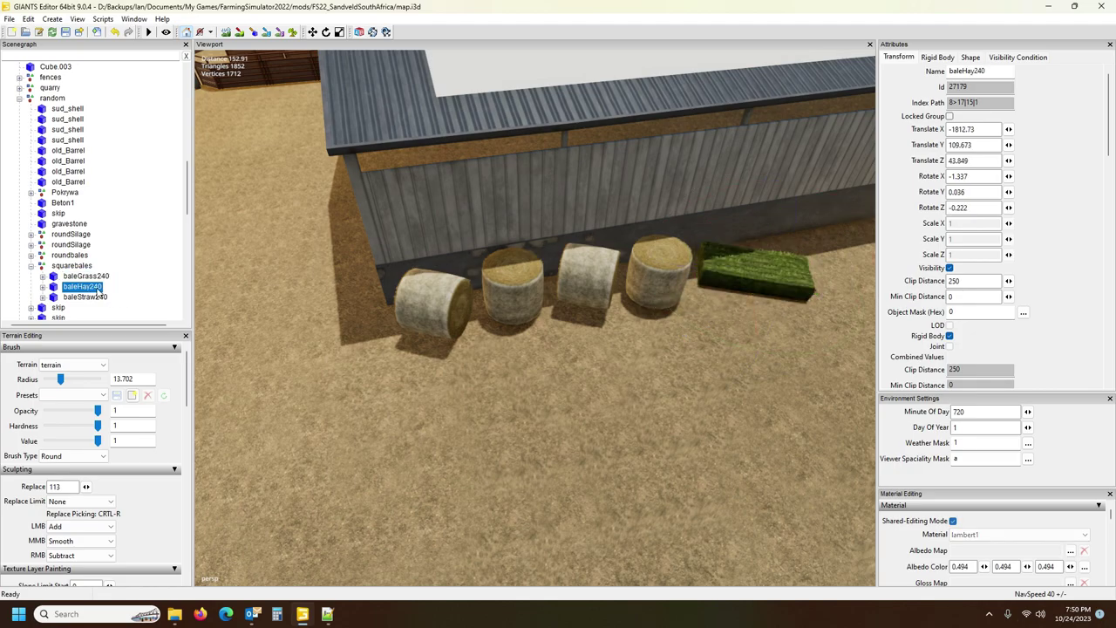
pyautogui.moveTo(622, 294); pyautogui.dragTo(748, 255)
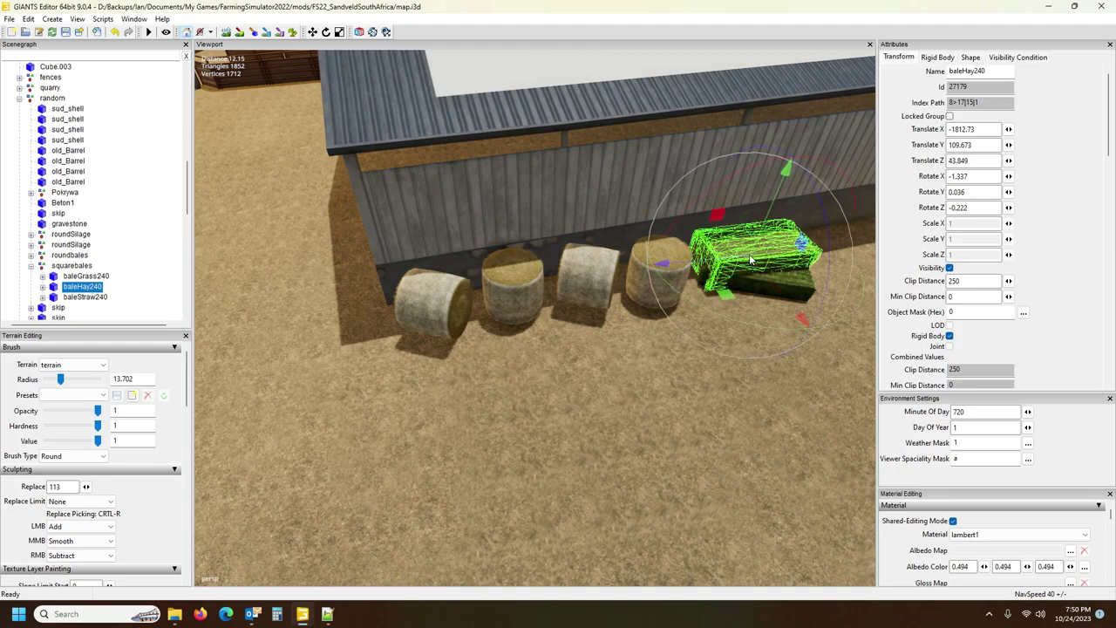
pyautogui.click(87, 297)
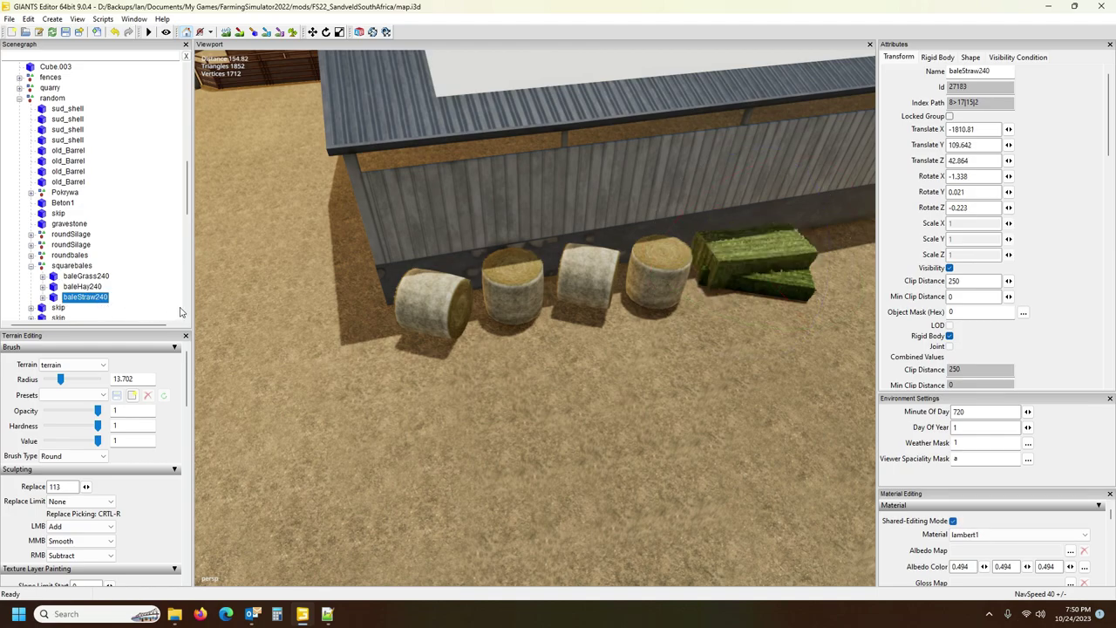
pyautogui.moveTo(760, 250); pyautogui.dragTo(772, 237)
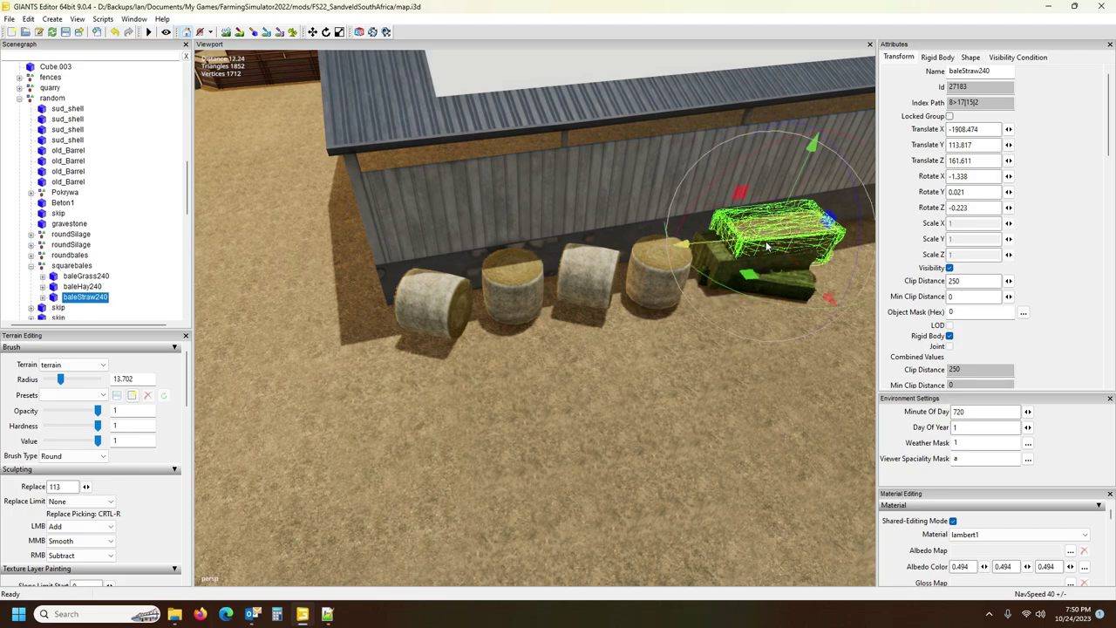
pyautogui.click(149, 31)
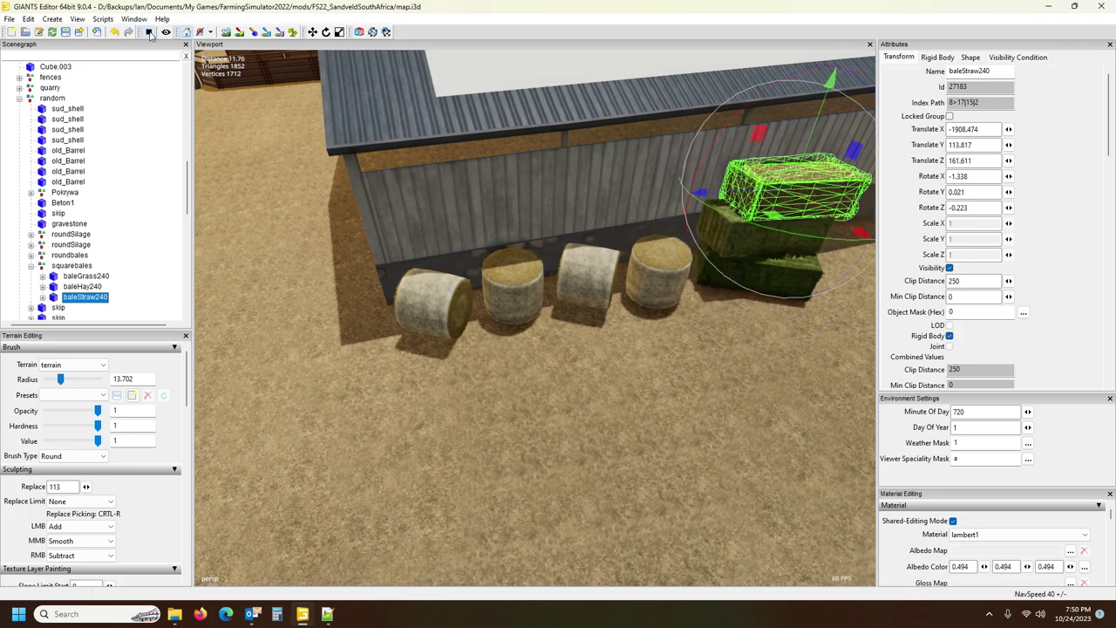
pyautogui.click(149, 31)
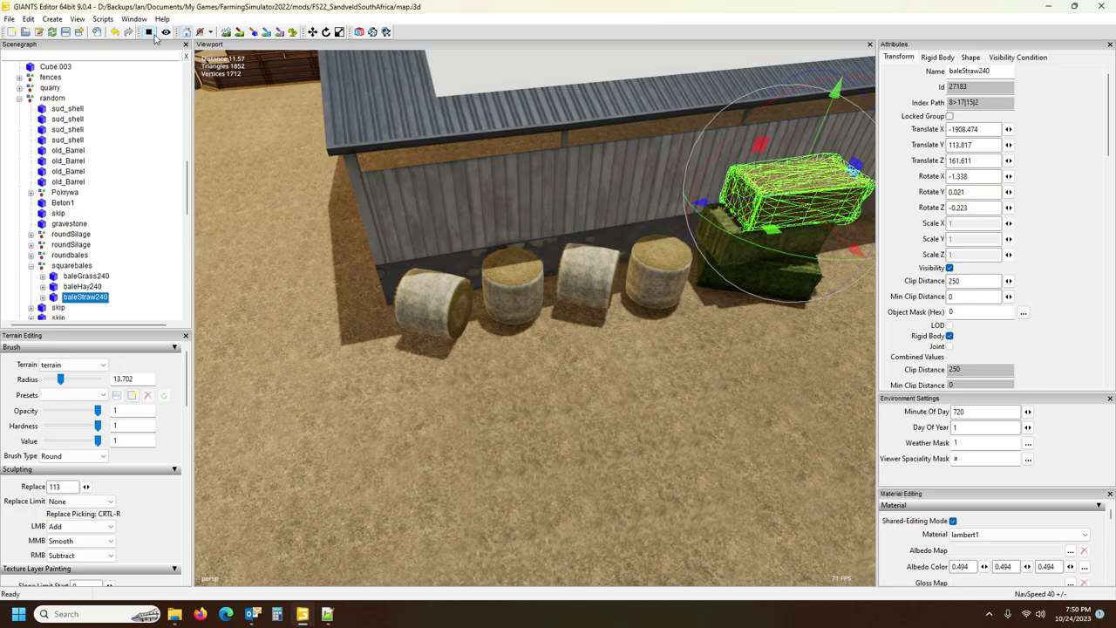
# Place the first roundSilage group near The Barn's long wall at about -1903.5, 113, 152.9 and turn it to about -76°, -88°, -13.8°.
pyautogui.keyDown('alt'); pyautogui.moveTo(375, 287); pyautogui.dragTo(556, 256); pyautogui.keyUp('alt')
pyautogui.scroll(4, 490, 248)
pyautogui.scroll(-8, 401, 251)
pyautogui.moveTo(556, 254); pyautogui.dragTo(549, 222, button='right')
pyautogui.click(558, 258)
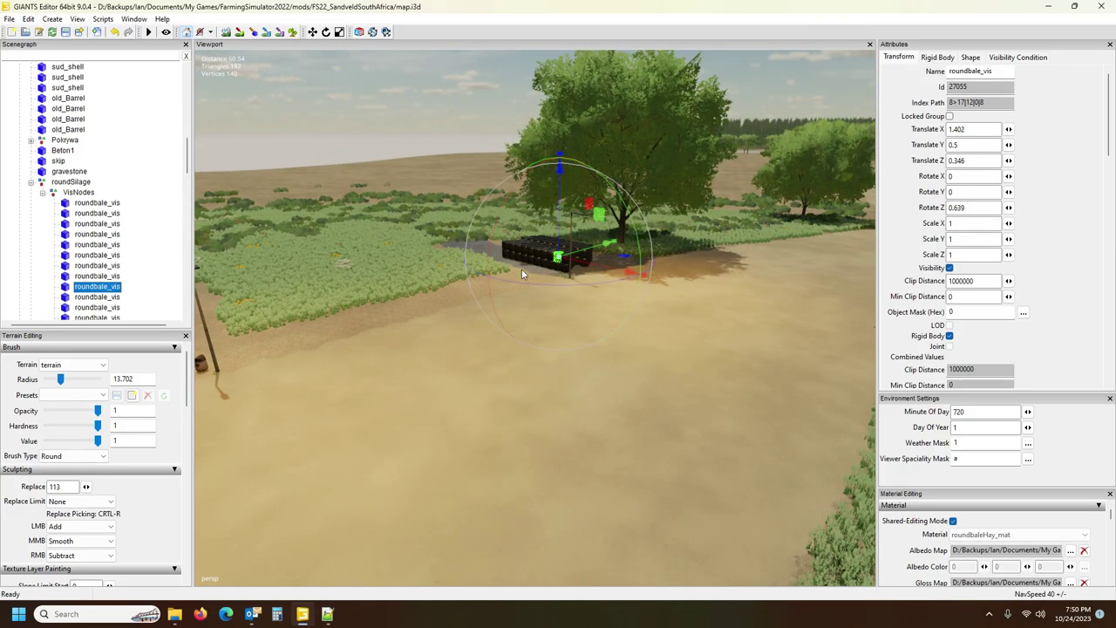
pyautogui.click(79, 184)
pyautogui.keyDown('alt'); pyautogui.moveTo(449, 264); pyautogui.dragTo(619, 269); pyautogui.keyUp('alt')
pyautogui.scroll(-8, 406, 267)
pyautogui.moveTo(619, 270); pyautogui.dragTo(287, 308, button='right')
pyautogui.hotkey('ctrl', 'b')
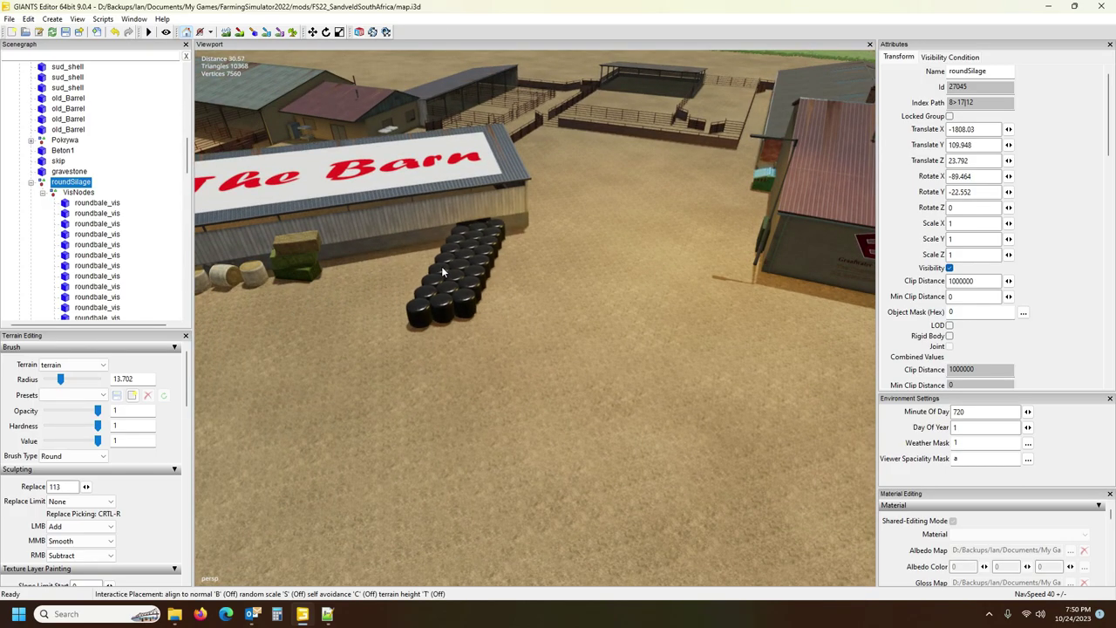
pyautogui.click(495, 349)
pyautogui.moveTo(491, 348); pyautogui.dragTo(399, 331)
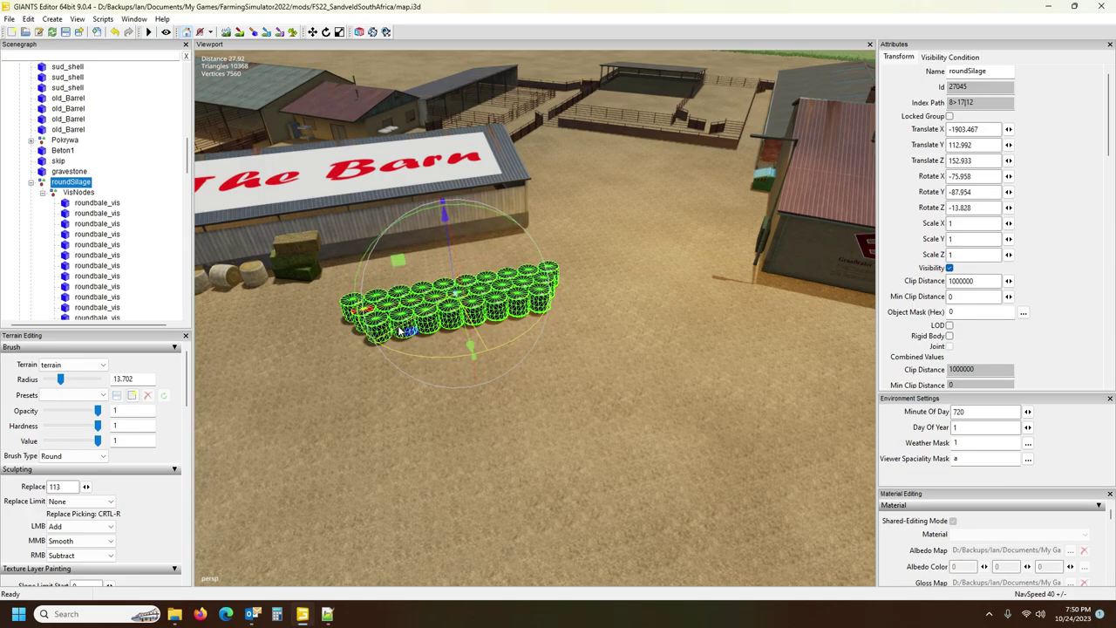
# Tip the roundSilage group to about 14.5° around X and re-place it against the shed wall at about -1908.2, 113, 152.5.
pyautogui.scroll(1, 495, 365)
pyautogui.keyDown('alt'); pyautogui.moveTo(497, 365); pyautogui.dragTo(510, 225); pyautogui.keyUp('alt')
pyautogui.scroll(3, 540, 356)
pyautogui.scroll(-3, 629, 273)
pyautogui.hotkey('ctrl', 'b')
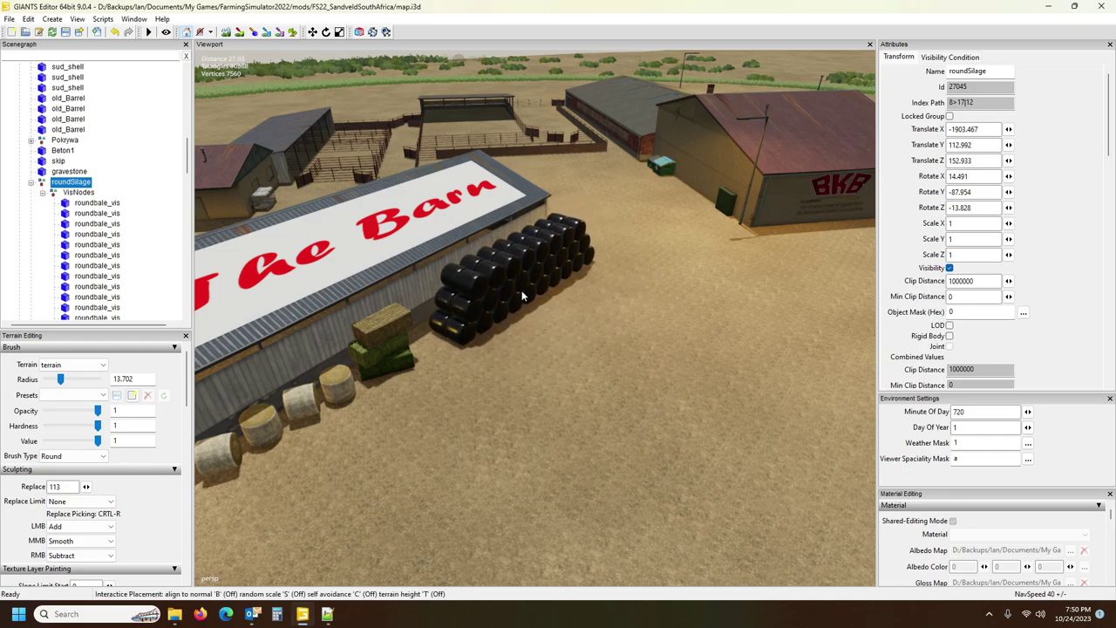
pyautogui.click(521, 286)
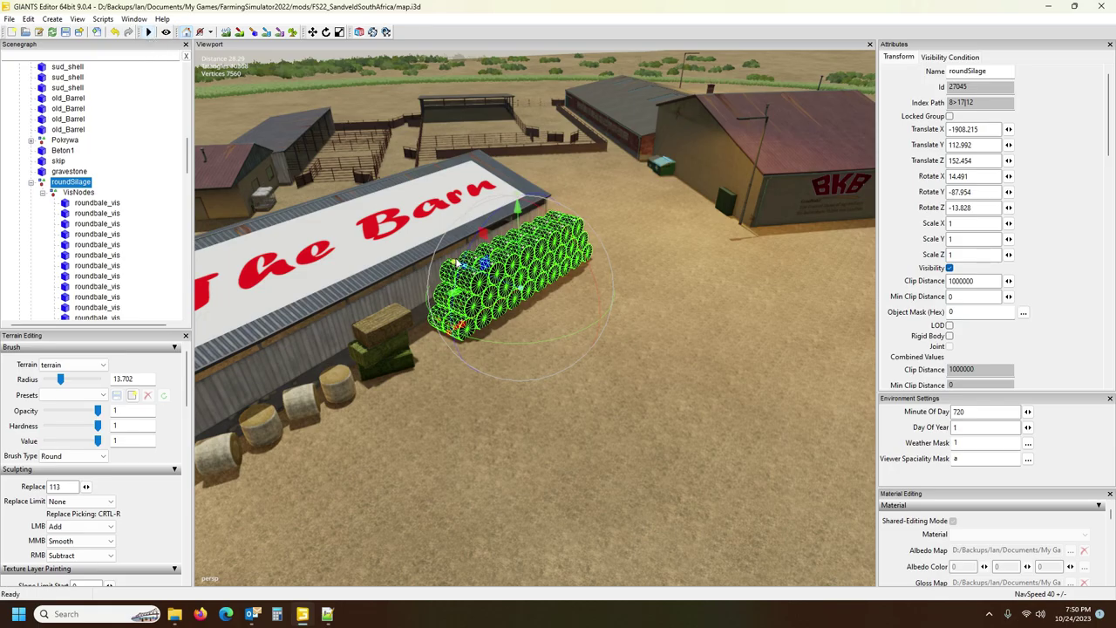
# Rotate the silage bale stack parallel to the shed wall, to about 4.4°, -83.4°, -3.7°.
pyautogui.keyDown('alt'); pyautogui.moveTo(608, 378); pyautogui.dragTo(305, 390); pyautogui.keyUp('alt')
pyautogui.moveTo(305, 391); pyautogui.dragTo(268, 398, button='right')
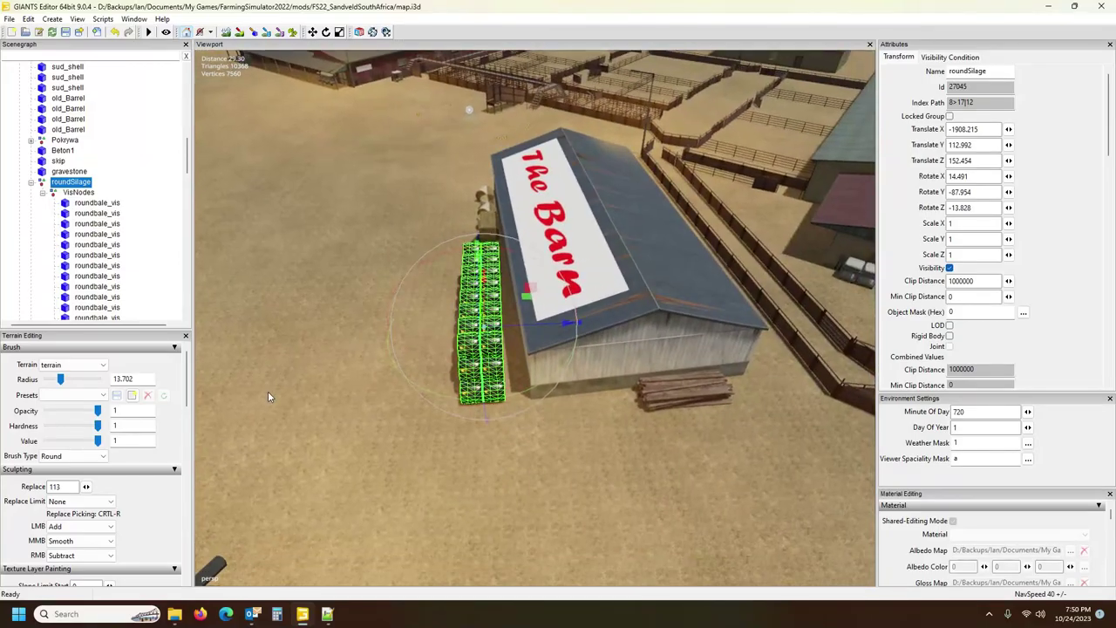
pyautogui.moveTo(507, 397); pyautogui.dragTo(517, 395)
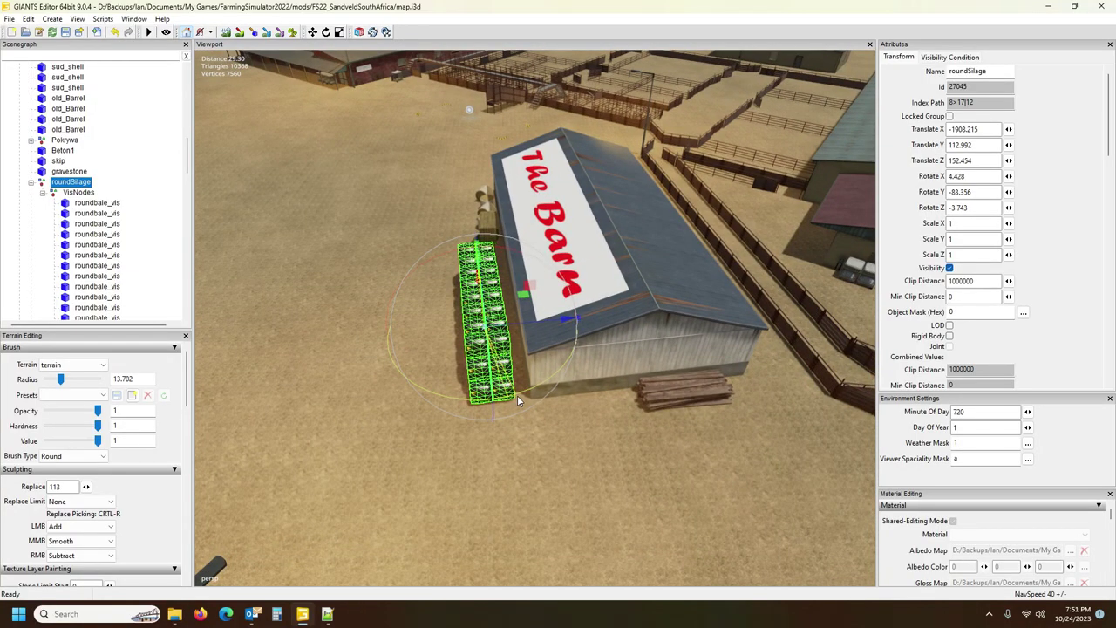
# Place the second roundSilage group inside the shed and rotate it to about -83.6°, -85.6°, -6.2° so its rows follow the side wall.
pyautogui.moveTo(517, 395); pyautogui.dragTo(862, 420, button='right')
pyautogui.scroll(-5, 687, 406)
pyautogui.press('w')
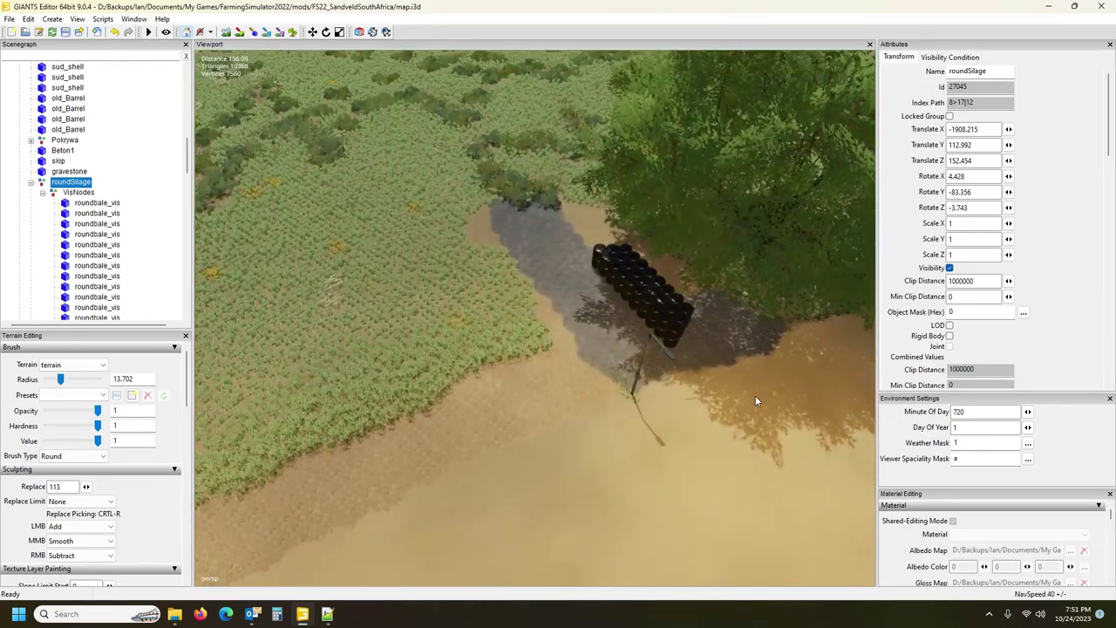
pyautogui.click(671, 323)
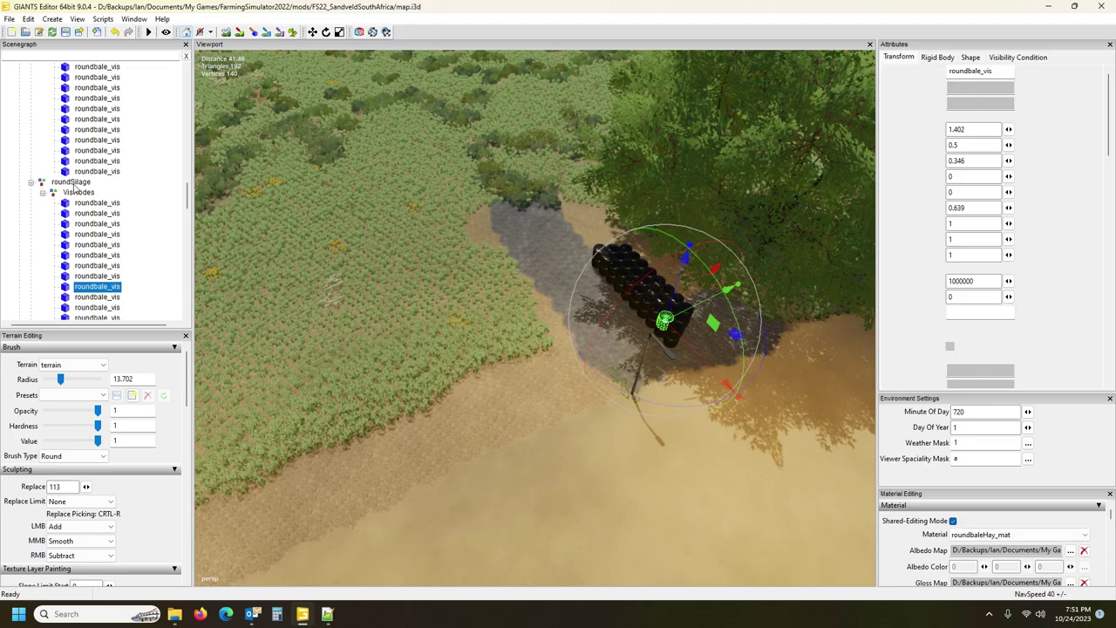
pyautogui.doubleClick(69, 181)
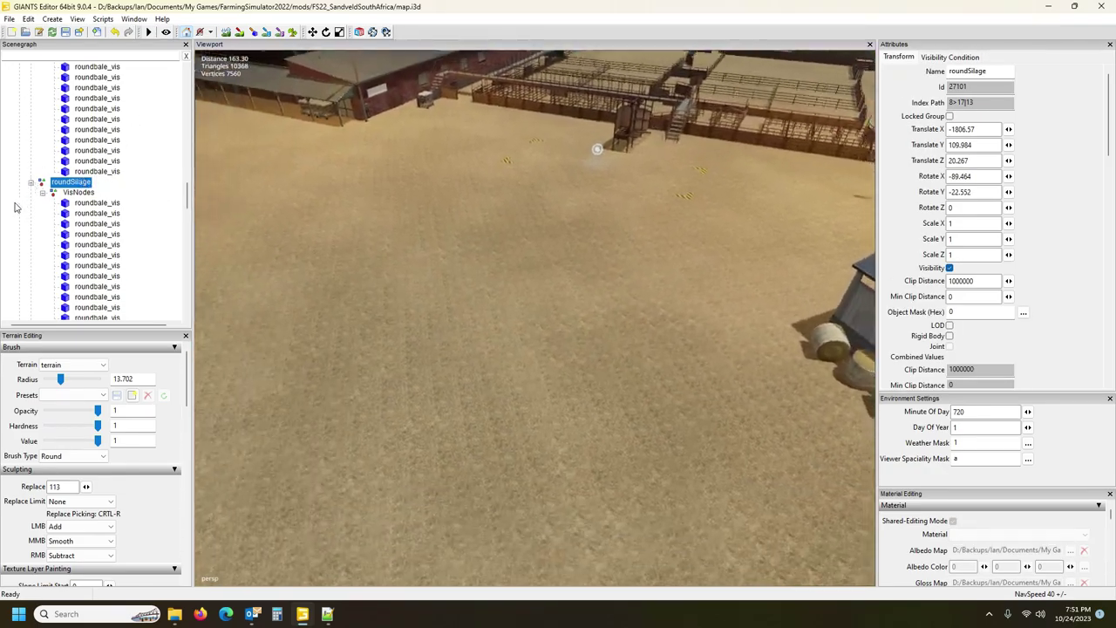
pyautogui.keyDown('alt'); pyautogui.moveTo(14, 207); pyautogui.dragTo(339, 166); pyautogui.keyUp('alt')
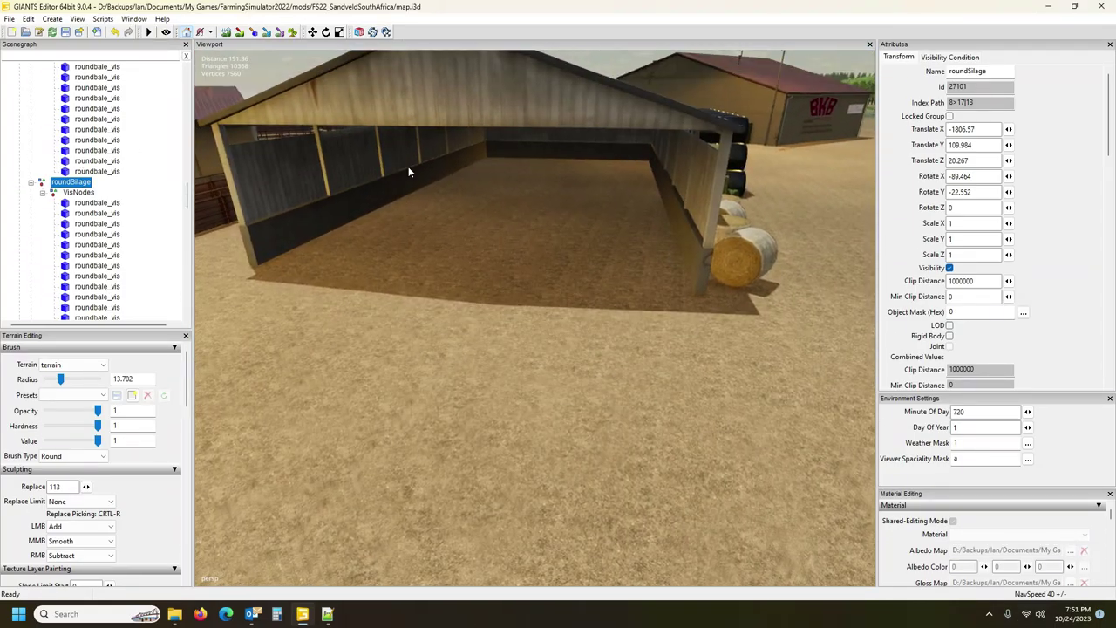
pyautogui.hotkey('ctrl', 'b')
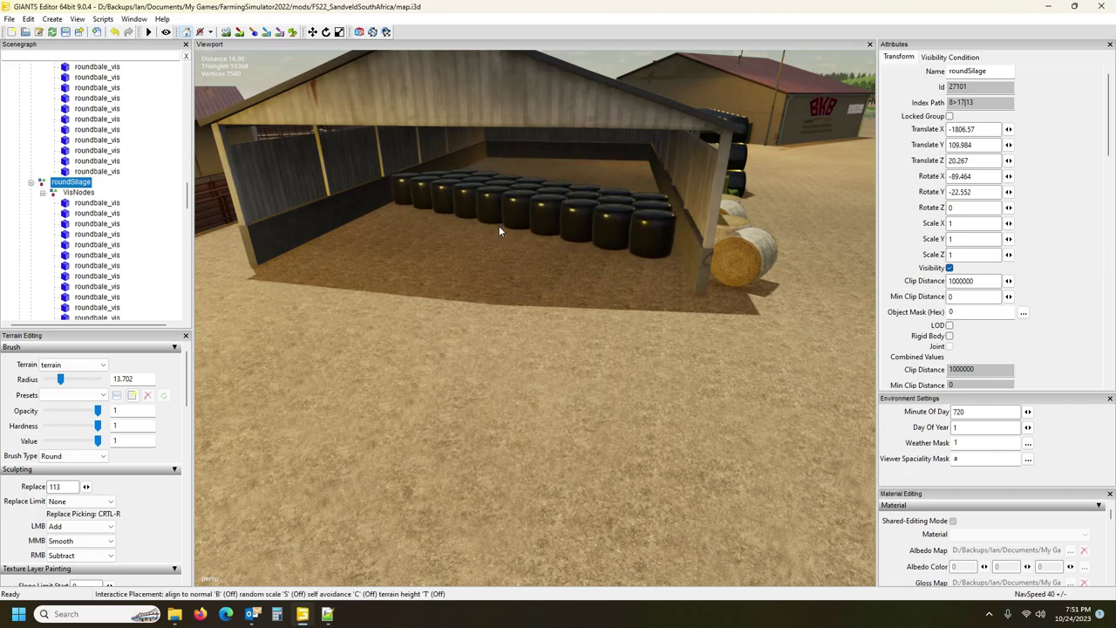
pyautogui.click(498, 226)
pyautogui.moveTo(524, 263); pyautogui.dragTo(391, 257)
pyautogui.press('p')
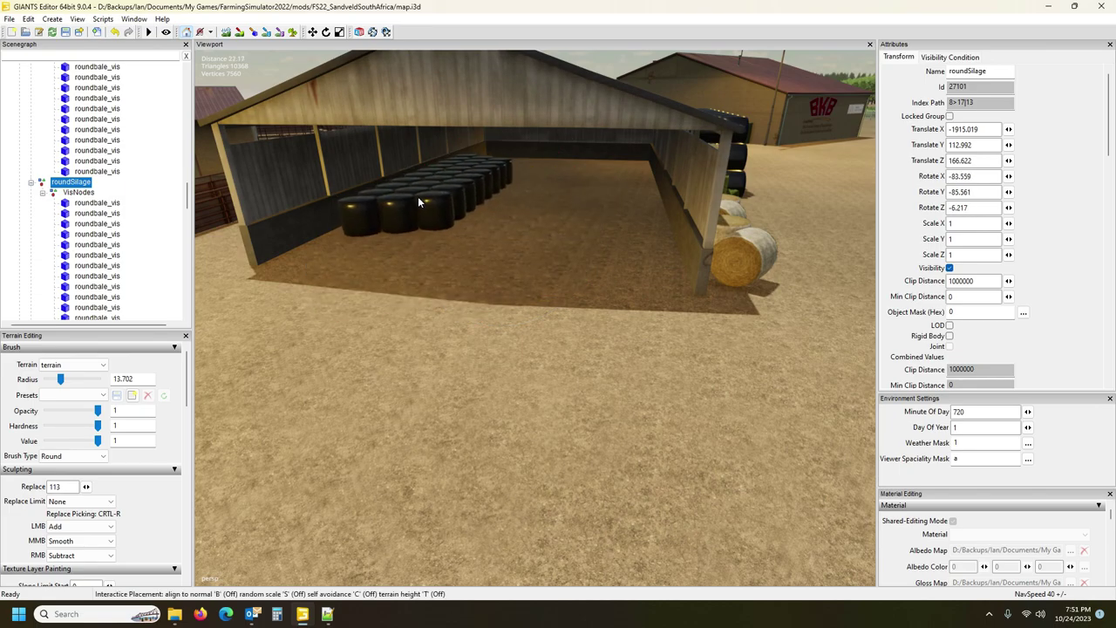
pyautogui.click(418, 197)
pyautogui.click(745, 270)
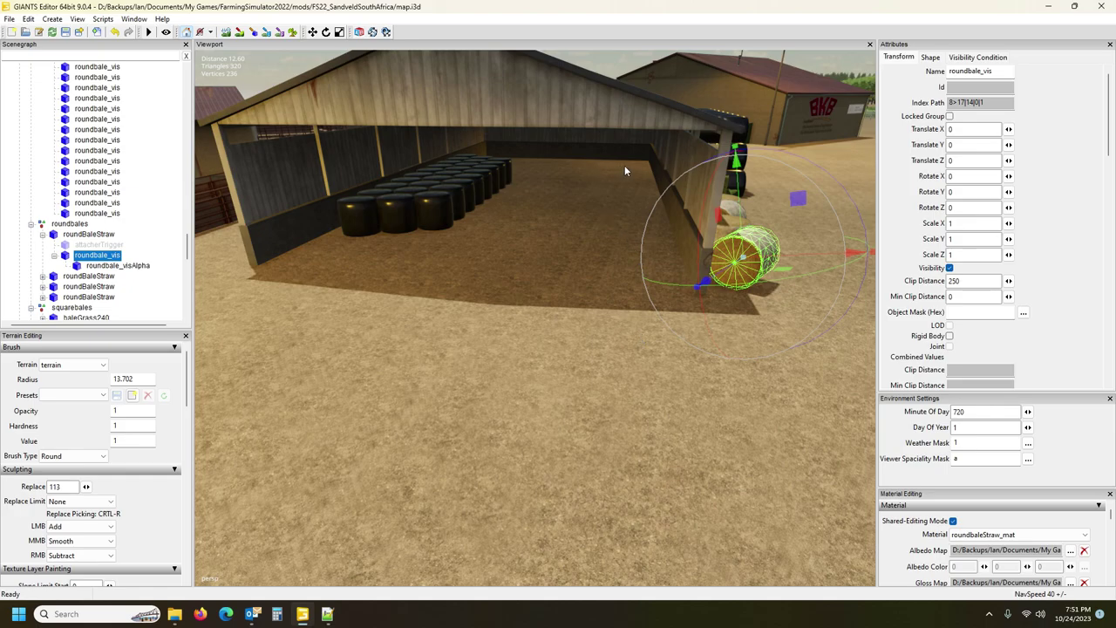
pyautogui.hotkey('ctrl', 'd')
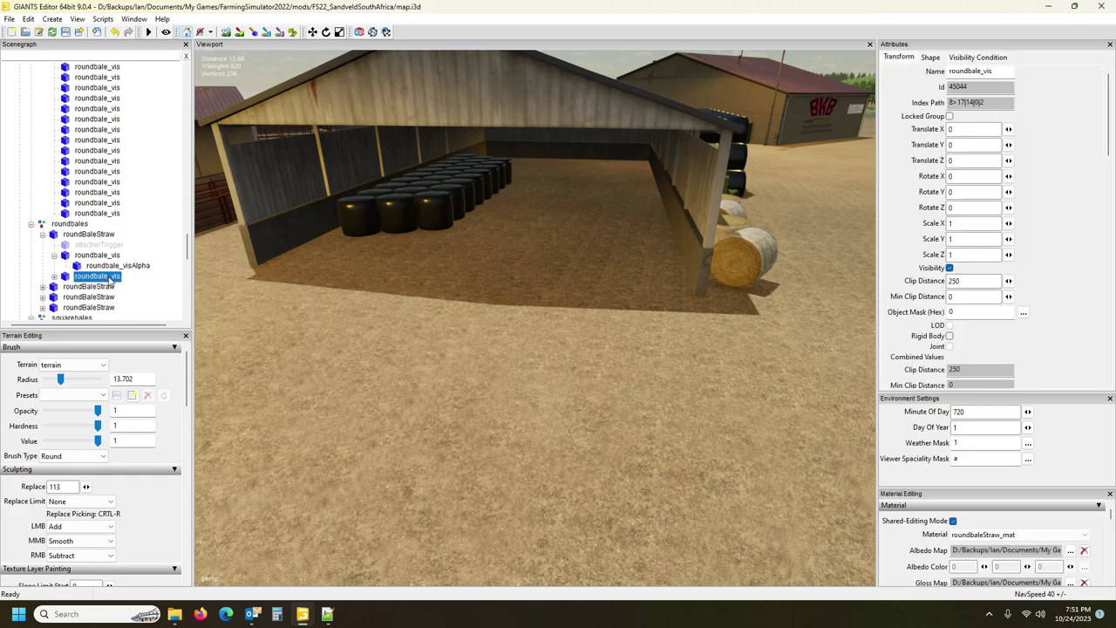
pyautogui.press('Delete')
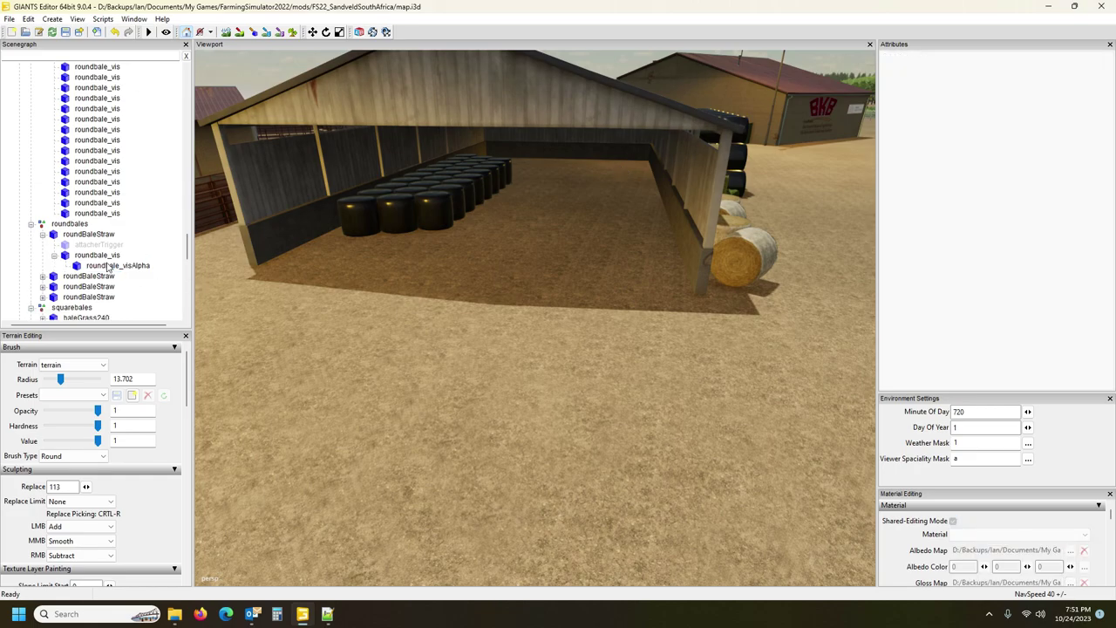
# Duplicate the first roundBaleStraw and place the copy inside the shed toward the back at about -1913.2, 113, 157.4.
pyautogui.click(87, 235)
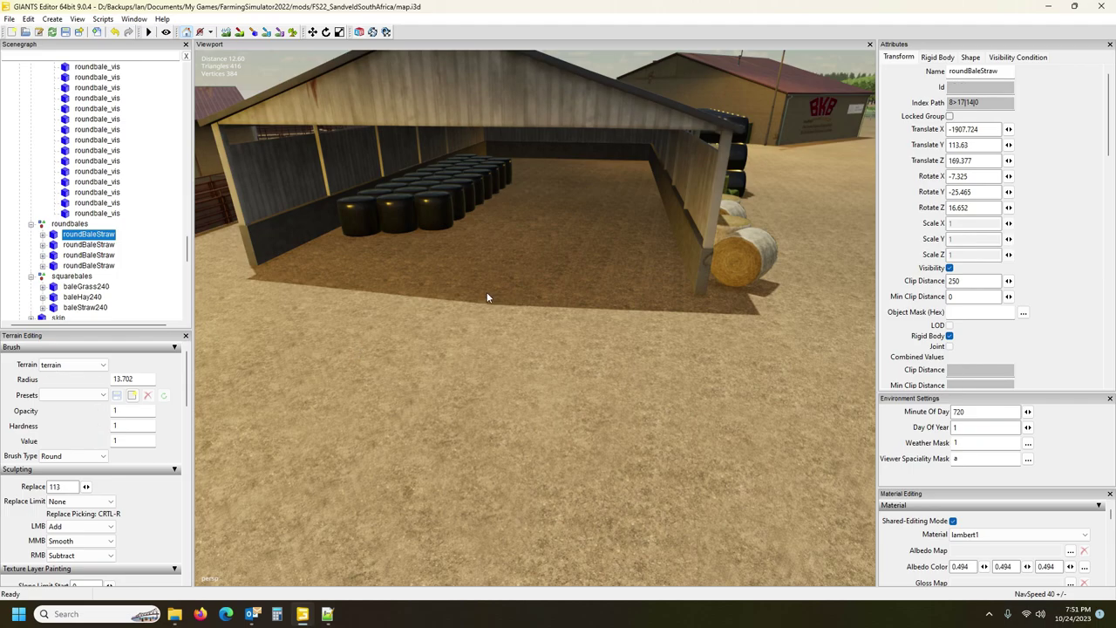
pyautogui.hotkey('ctrl', 'd')
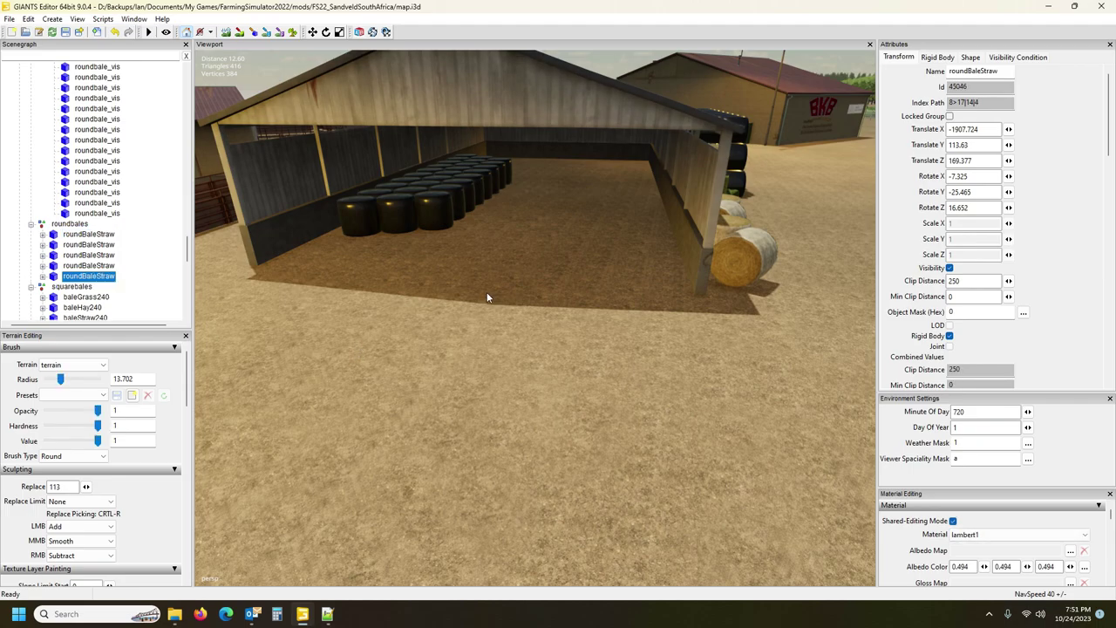
pyautogui.hotkey('ctrl', 'b')
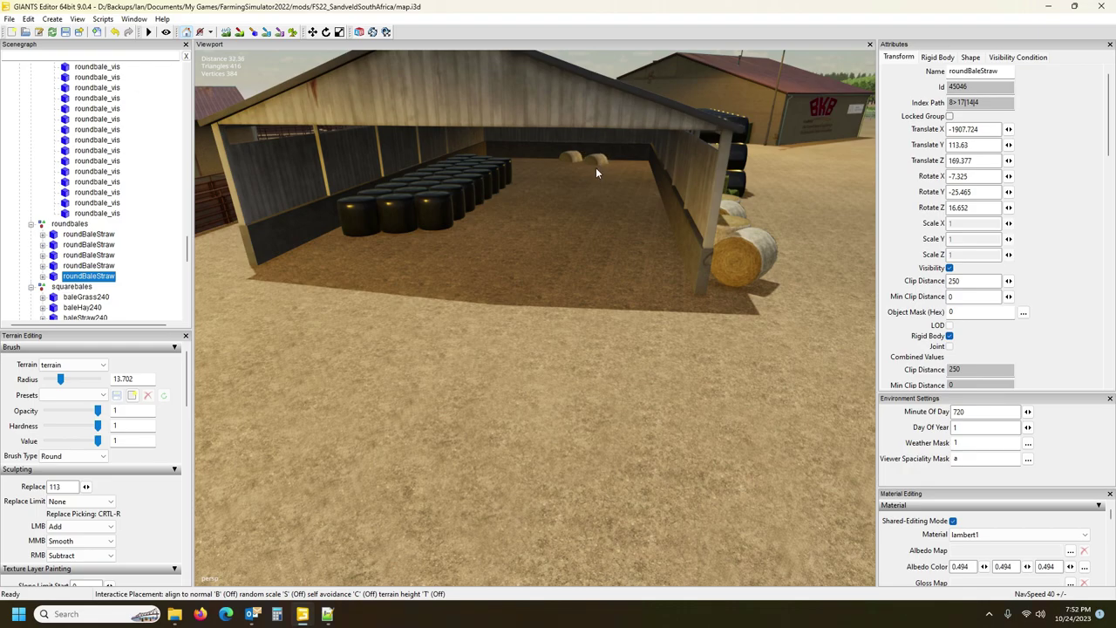
pyautogui.click(596, 185)
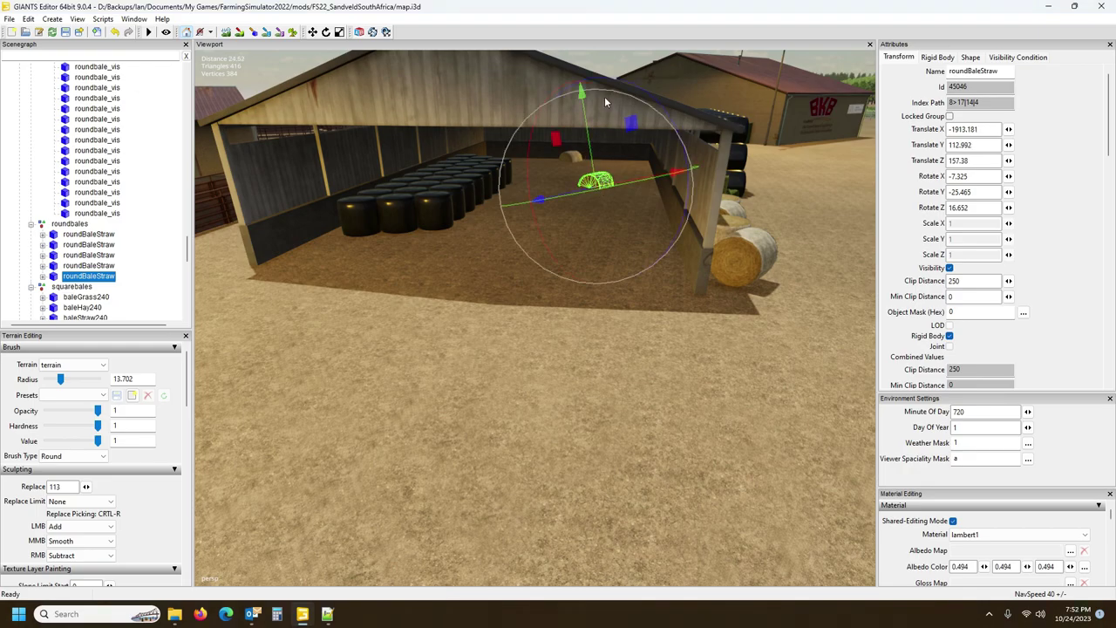
# Reset the copied straw bale's X, Y and Z rotation to 0 and stand it upright at about 91.6° around X.
pyautogui.click(981, 175)
pyautogui.write('0')
pyautogui.press('Tab')
pyautogui.write('0')
pyautogui.press('Tab')
pyautogui.write('0')
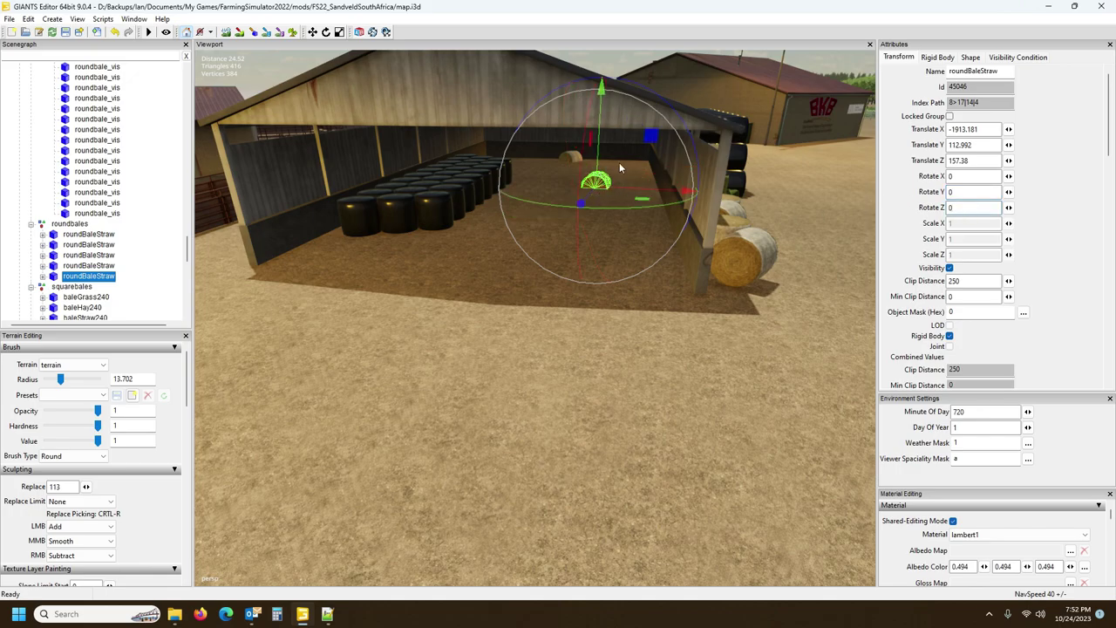
pyautogui.moveTo(598, 104); pyautogui.dragTo(630, 237)
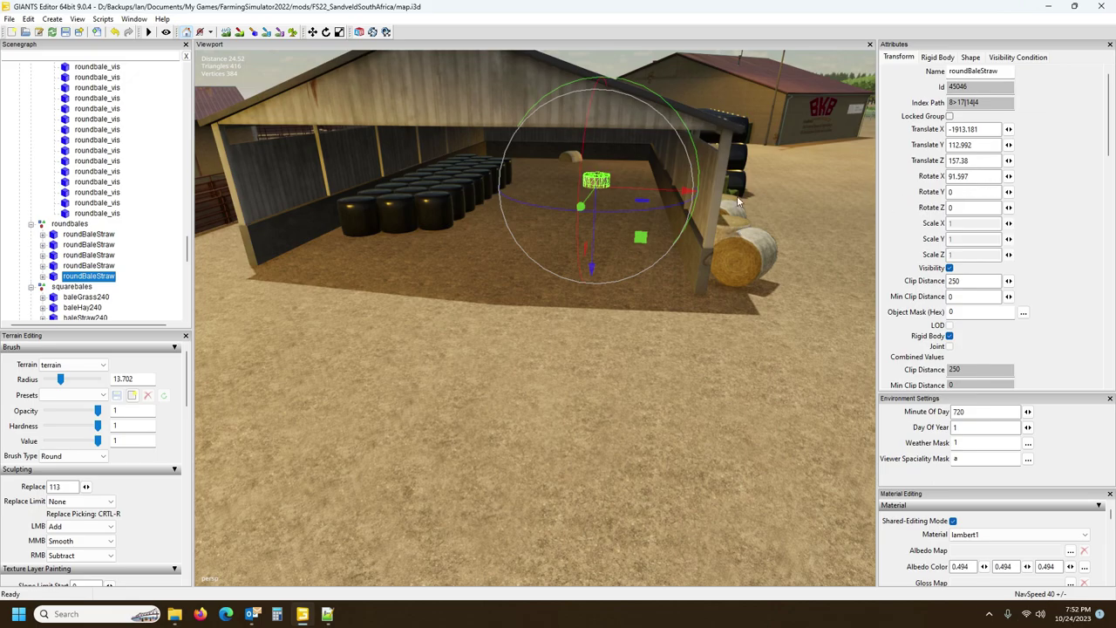
# Place upright roundBaleStraw copies by the shed's back wall, around -1913.1, 113, 155.2, and run the physics simulation to settle them.
pyautogui.hotkey('ctrl', 'b')
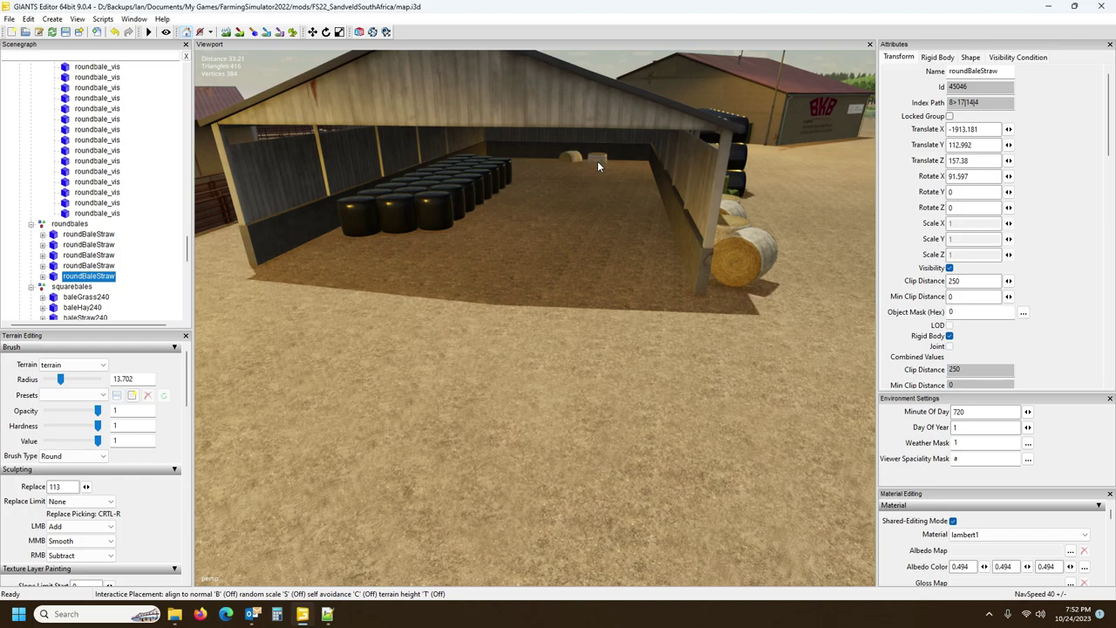
pyautogui.click(599, 161)
pyautogui.click(605, 178)
pyautogui.click(150, 33)
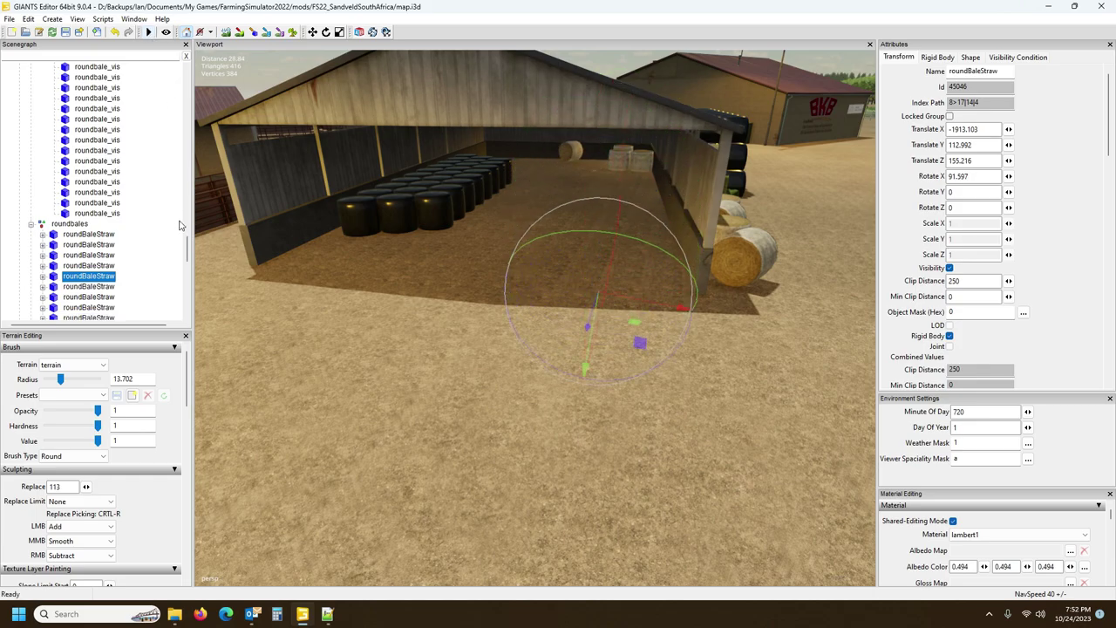
# Find the fifth roundBaleStraw in the roundbales group and re-place it beside the bales at the shed's back, about -1911.3, 113, 154.9.
pyautogui.click(86, 234)
pyautogui.click(87, 246)
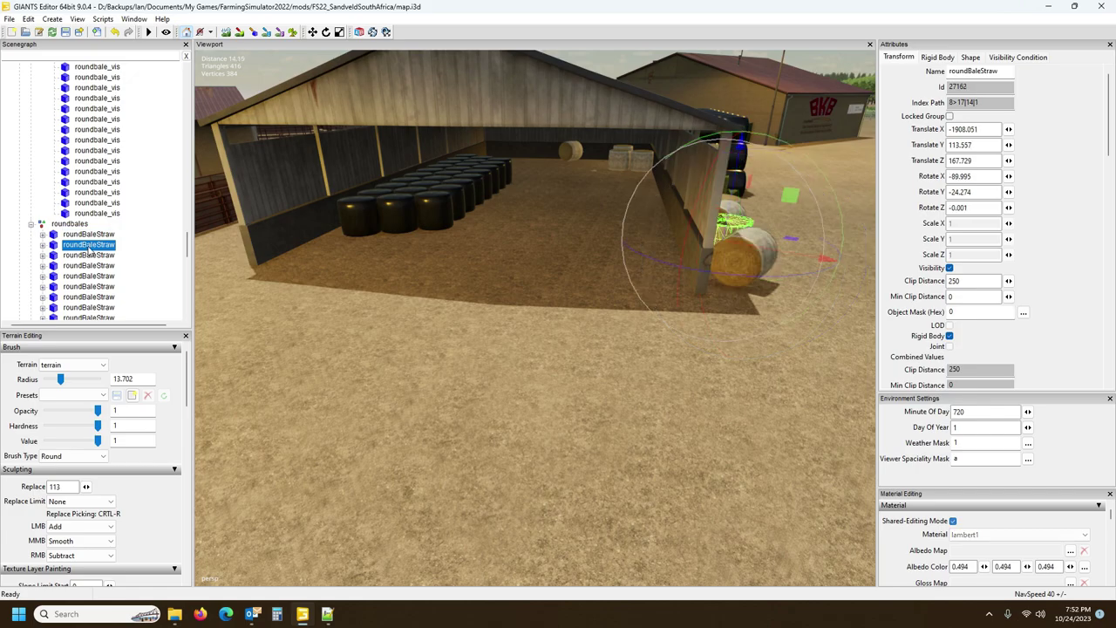
pyautogui.click(92, 255)
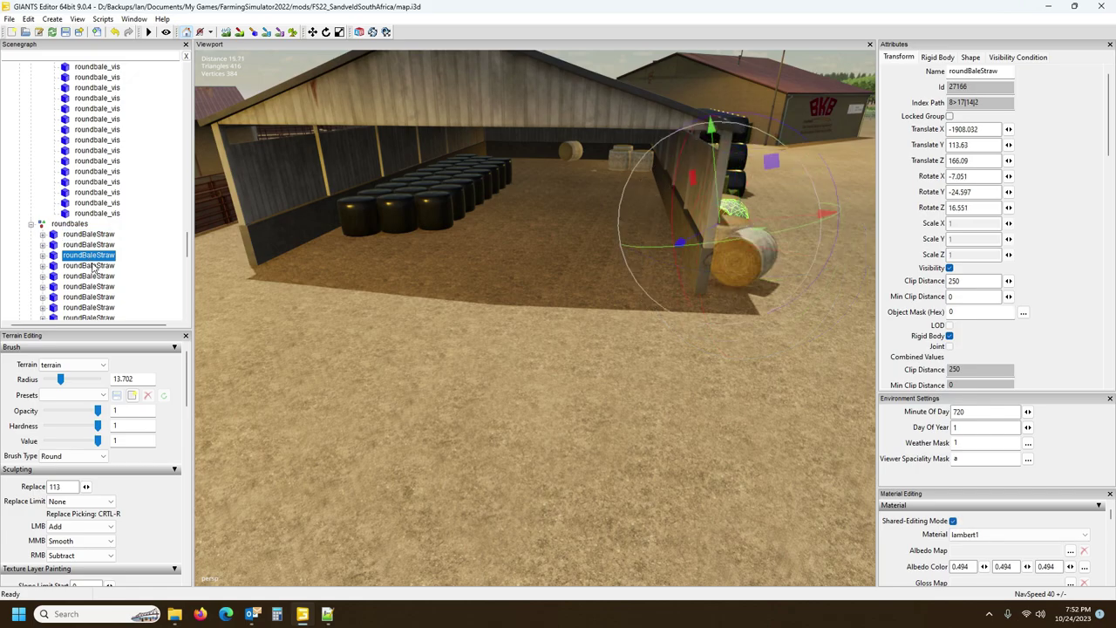
pyautogui.click(92, 266)
pyautogui.click(92, 276)
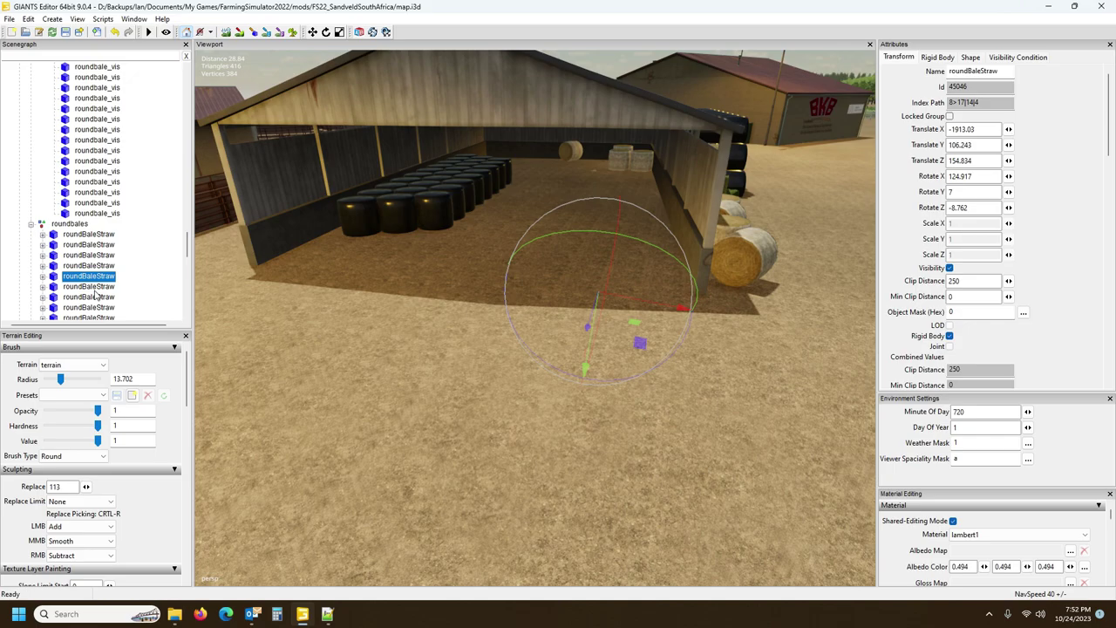
pyautogui.hotkey('ctrl', 'b')
pyautogui.click(637, 183)
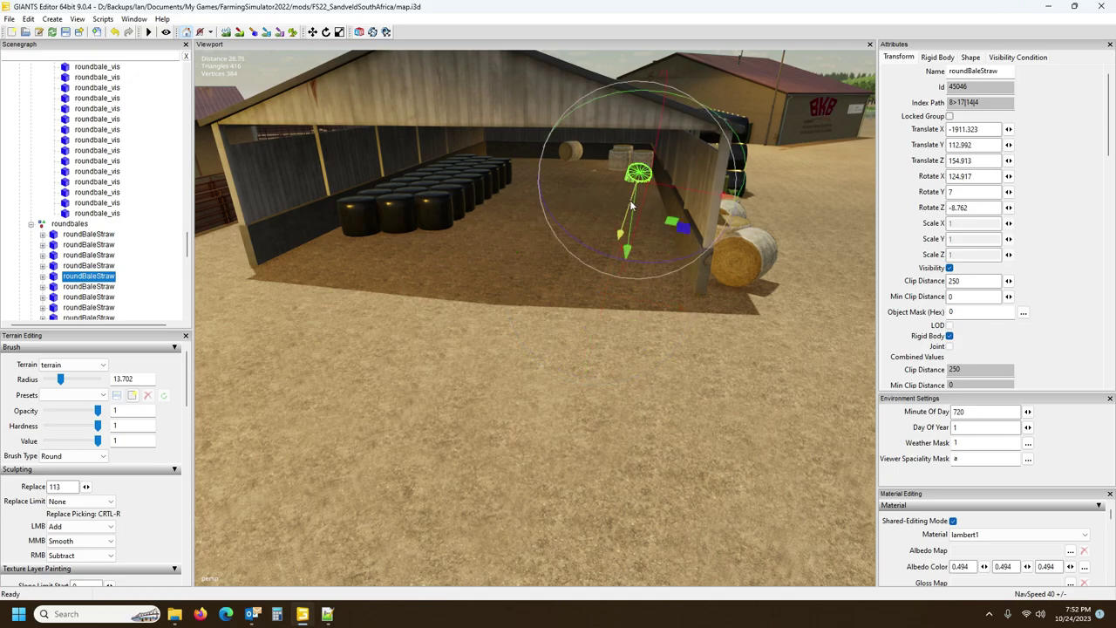
pyautogui.click(108, 288)
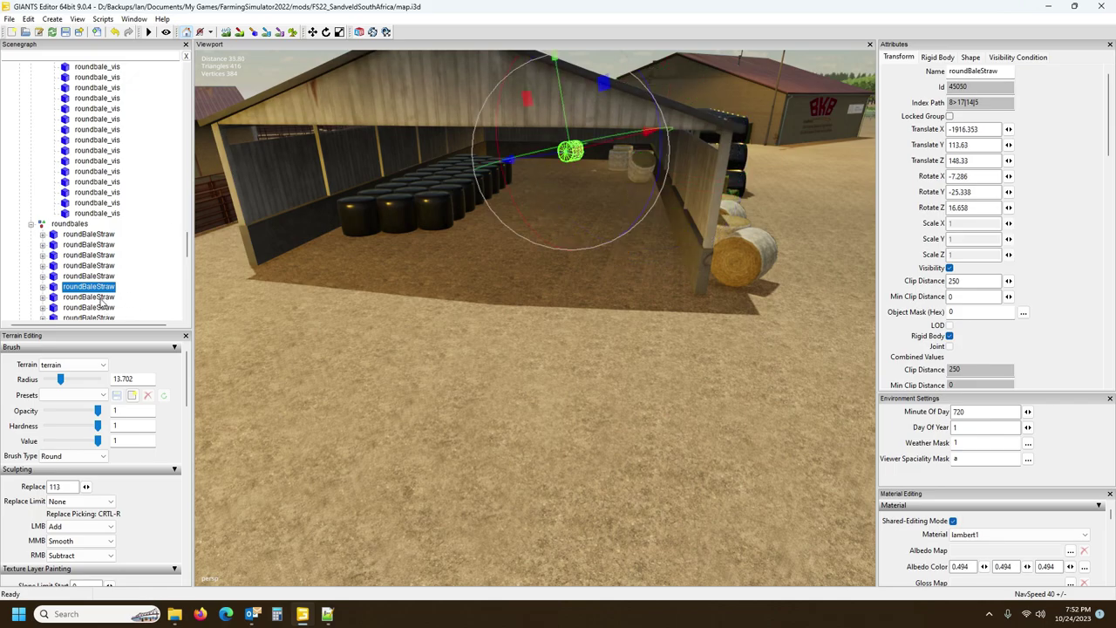
# Raise the low-lying roundBaleStraw bales inside the shed to about Y 113.5 and run the physics simulation to settle them.
pyautogui.click(110, 297)
pyautogui.moveTo(620, 215); pyautogui.dragTo(603, 148)
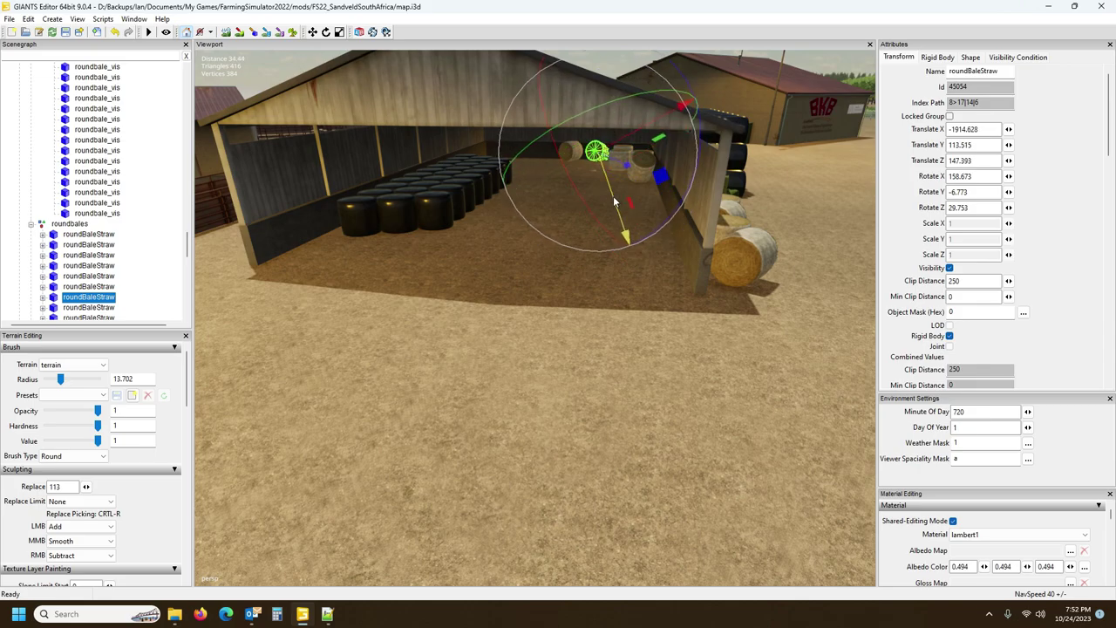
pyautogui.click(107, 307)
pyautogui.scroll(-1, 107, 305)
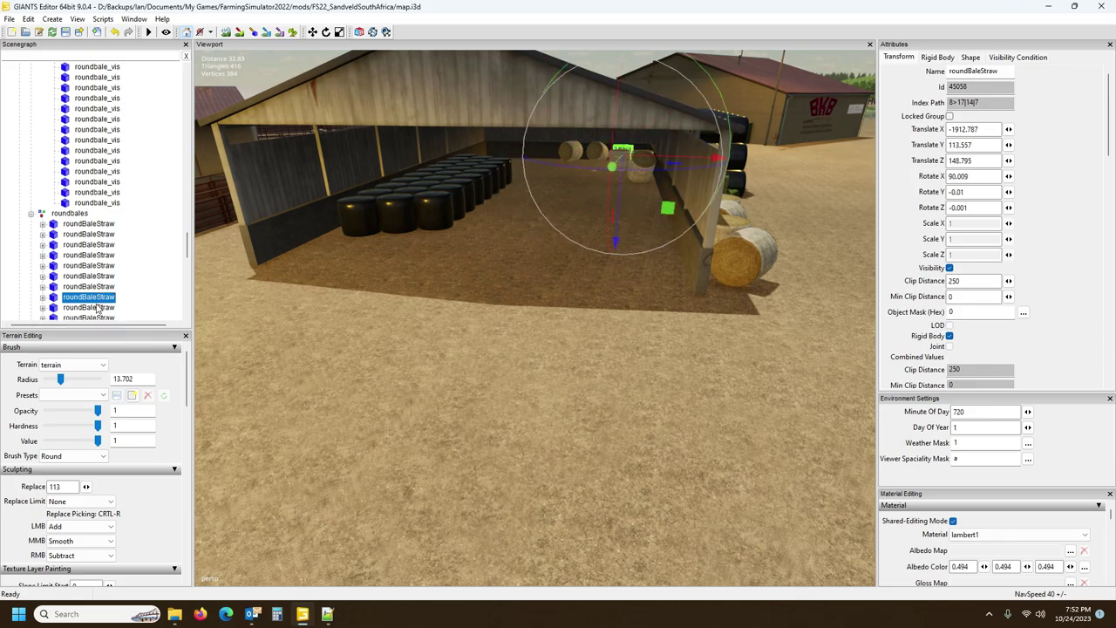
pyautogui.click(97, 308)
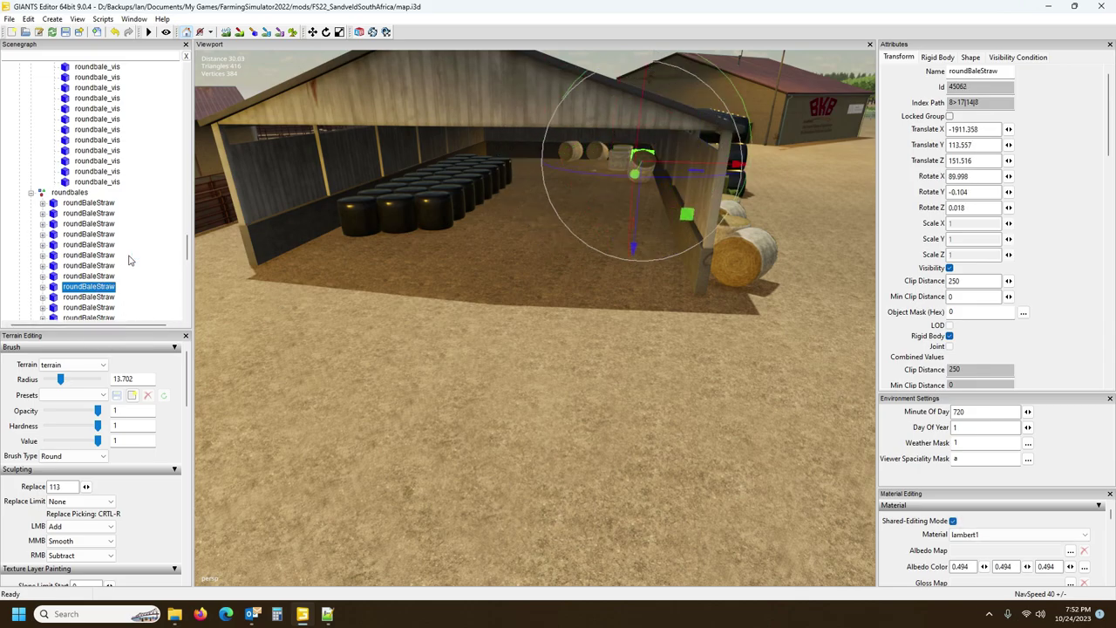
pyautogui.click(105, 307)
pyautogui.click(107, 307)
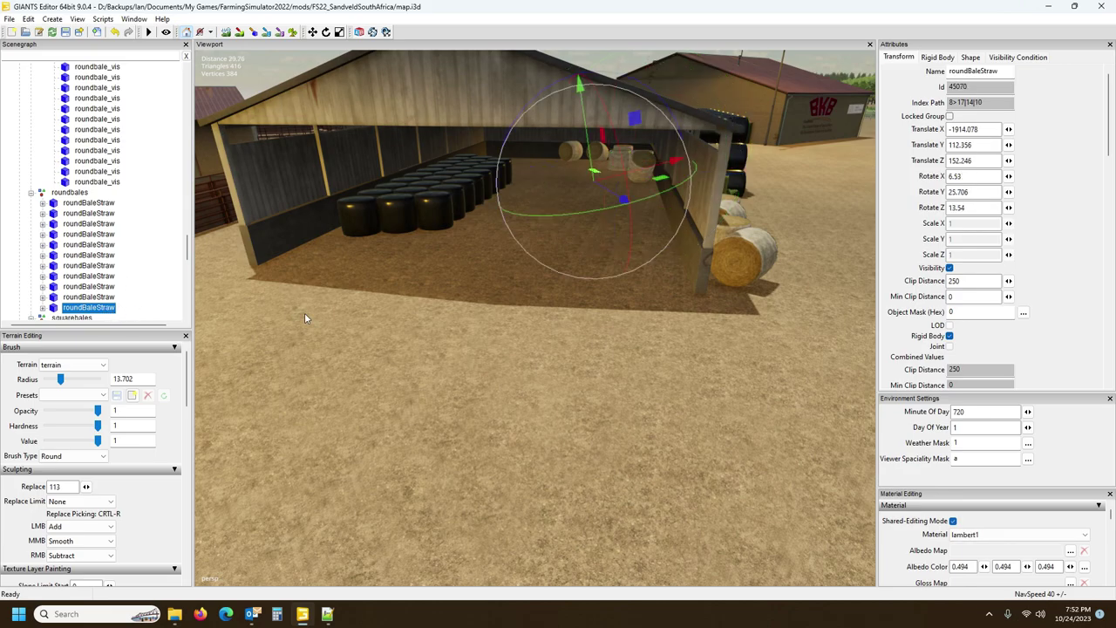
pyautogui.moveTo(588, 162); pyautogui.dragTo(589, 142)
pyautogui.click(148, 34)
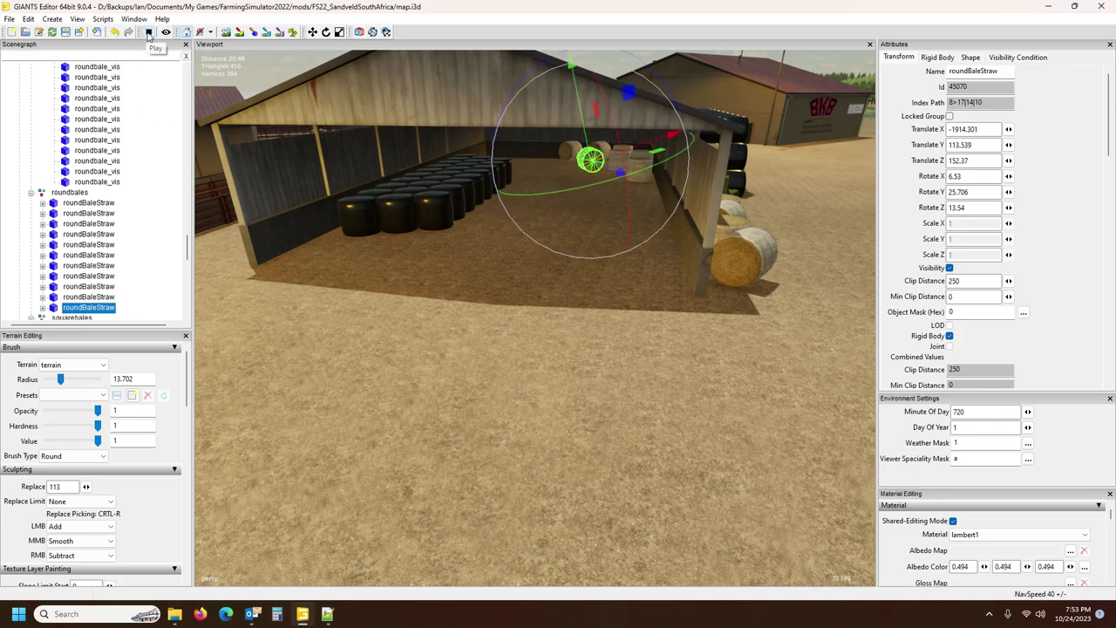
# Collapse the roundbales group and the rest of the scenegraph tree after finishing with the shed's bales.
pyautogui.keyDown('alt'); pyautogui.moveTo(405, 249); pyautogui.dragTo(325, 202); pyautogui.keyUp('alt')
pyautogui.press('f')
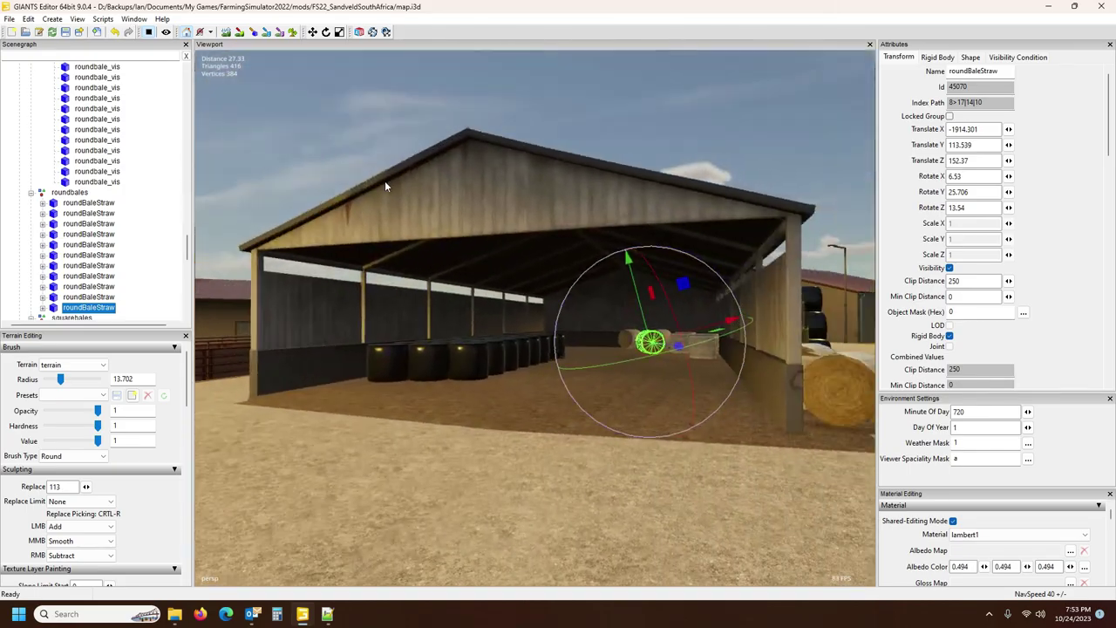
pyautogui.click(31, 193)
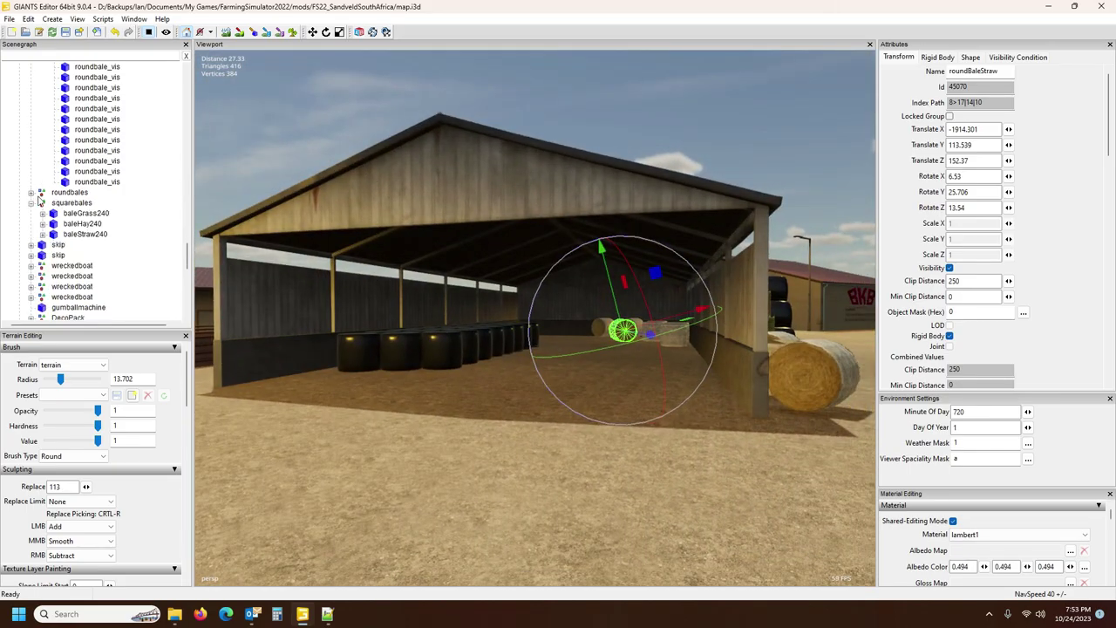
pyautogui.keyDown('alt'); pyautogui.moveTo(315, 256); pyautogui.dragTo(199, 318); pyautogui.keyUp('alt')
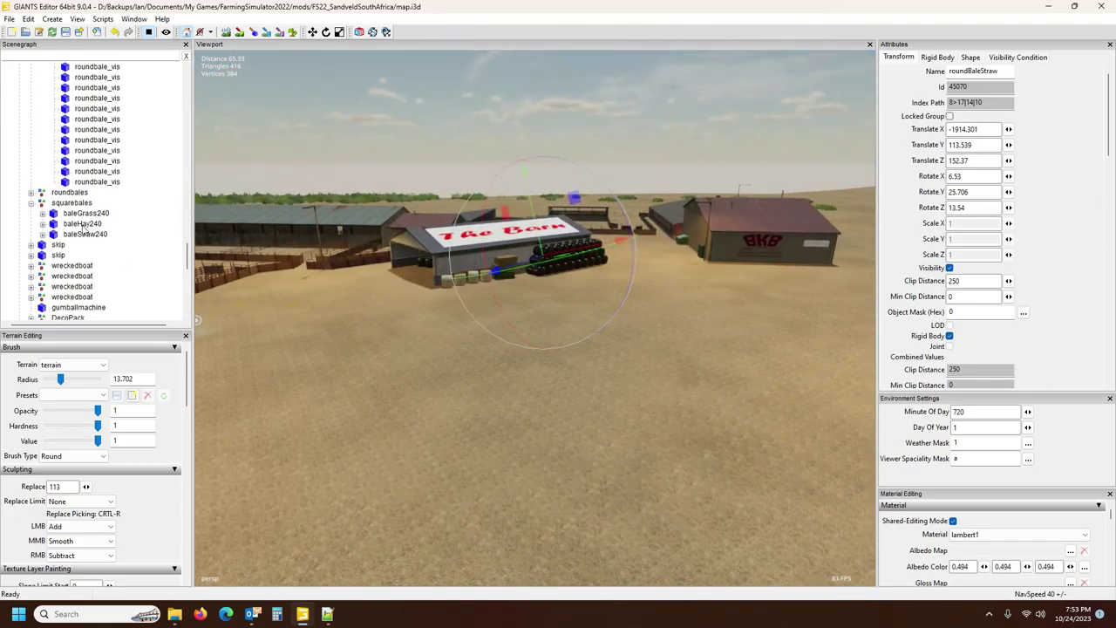
pyautogui.rightClick(137, 130)
pyautogui.click(160, 157)
# Move the red car_07 from the trees to the fence near the grey shed, about -1850.3, 113, 161.1, rotated about -43.9° around Y.
pyautogui.scroll(-5, 412, 260)
pyautogui.keyDown('alt'); pyautogui.moveTo(366, 249); pyautogui.dragTo(484, 224); pyautogui.keyUp('alt')
pyautogui.scroll(5, 414, 259)
pyautogui.moveTo(484, 224); pyautogui.dragTo(234, 269, button='right')
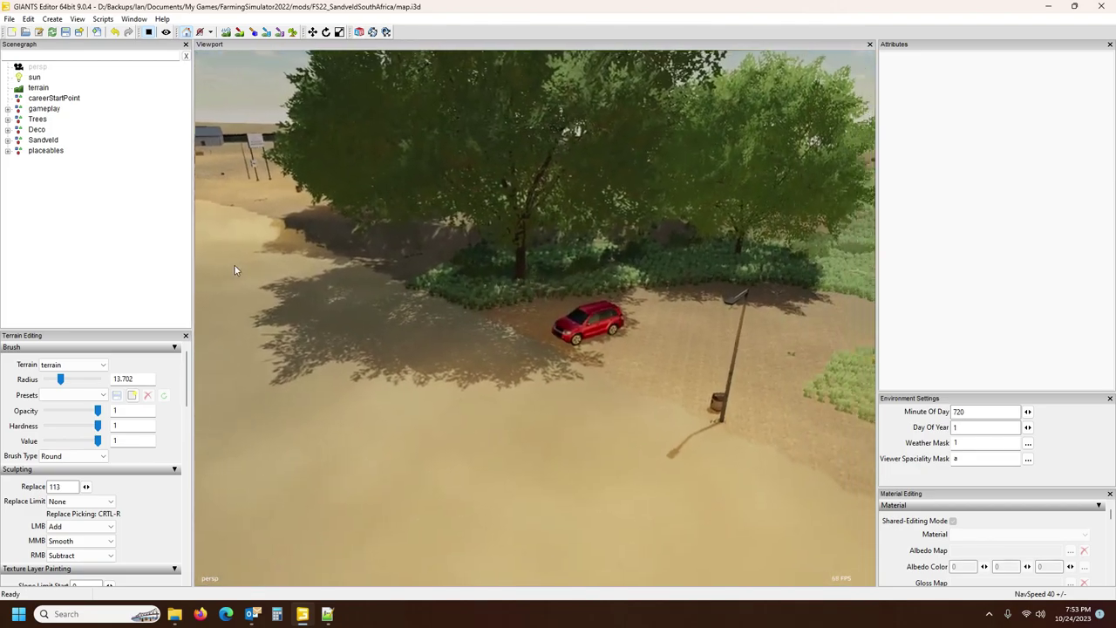
pyautogui.click(589, 339)
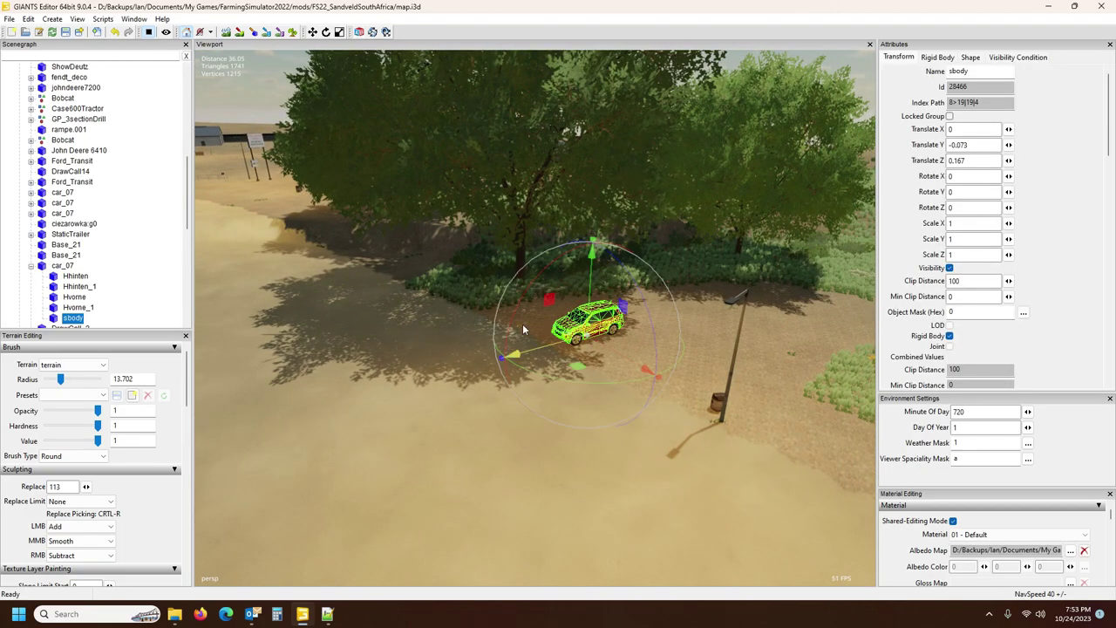
pyautogui.click(61, 268)
pyautogui.moveTo(378, 269); pyautogui.dragTo(428, 342, button='right')
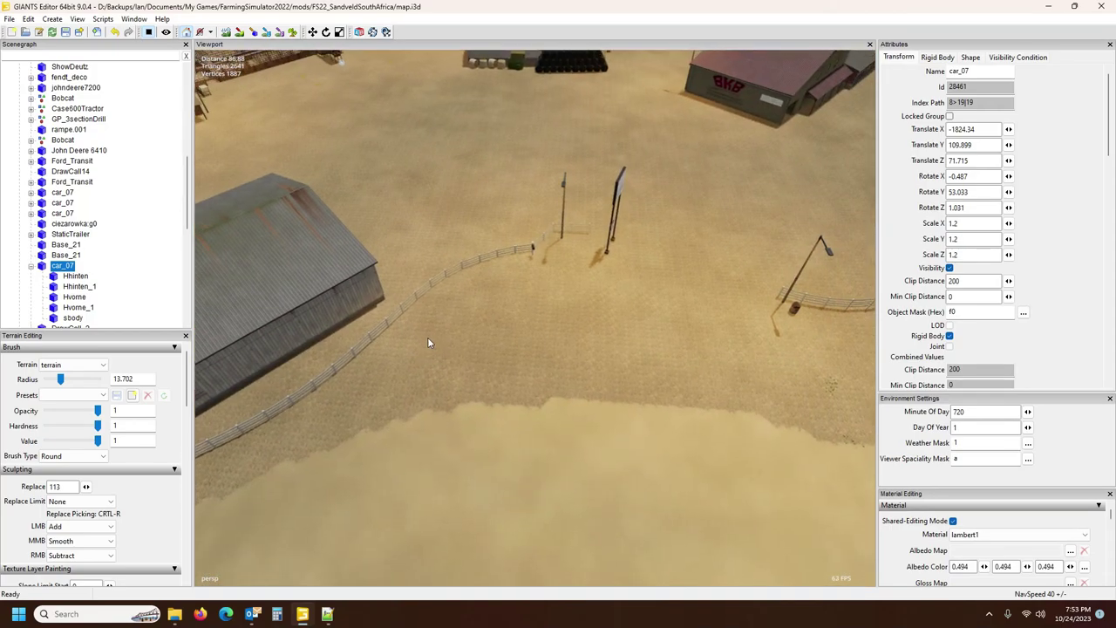
pyautogui.hotkey('ctrl', 'b')
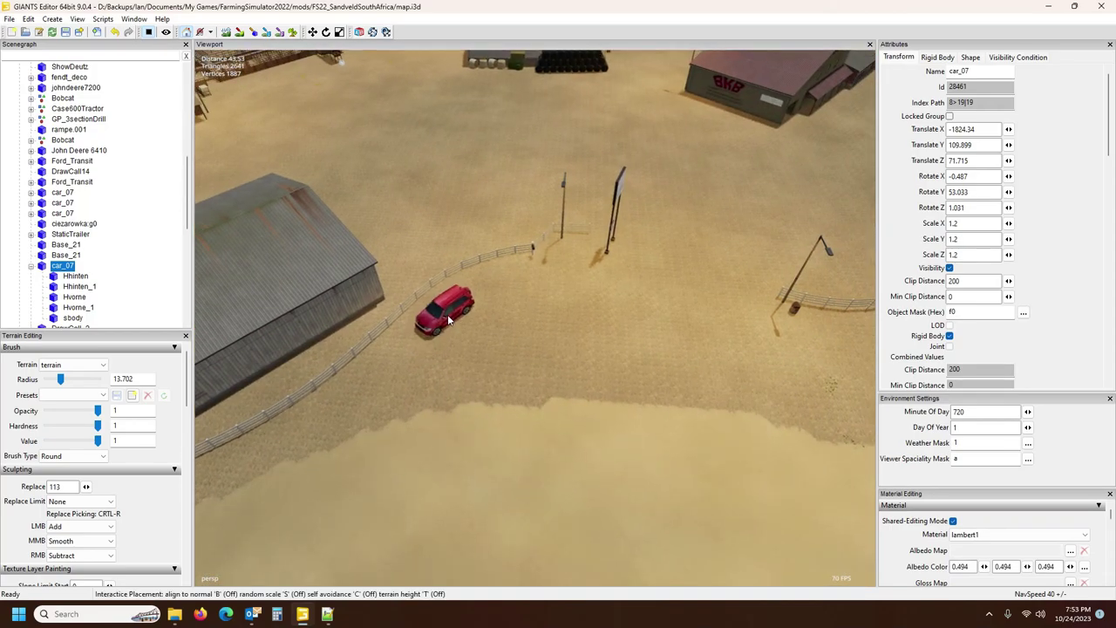
pyautogui.click(454, 315)
pyautogui.moveTo(480, 387); pyautogui.dragTo(353, 336)
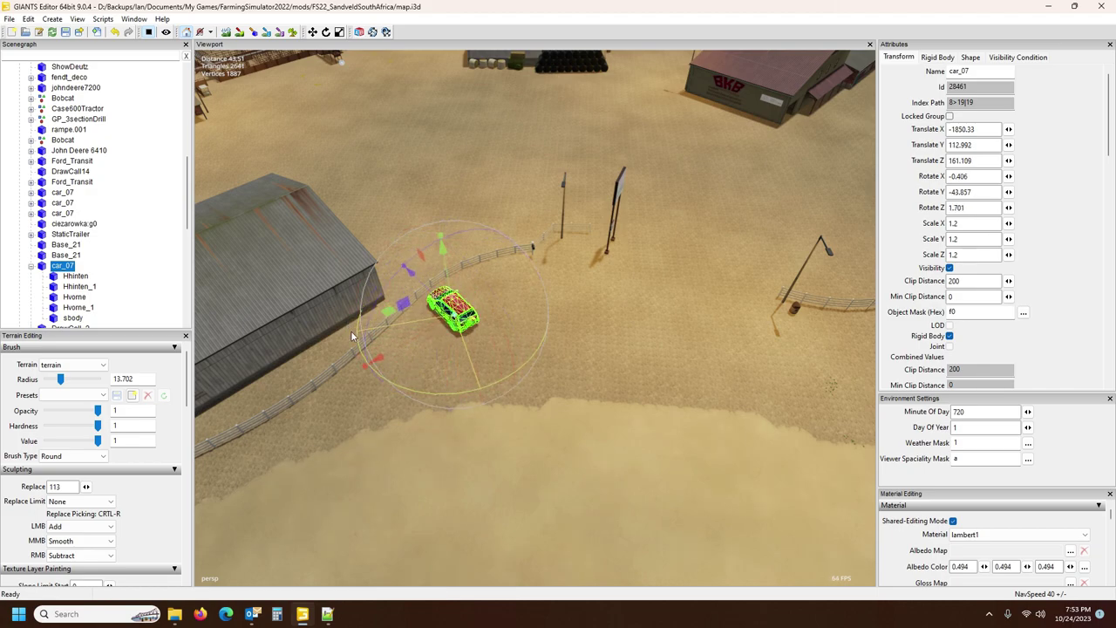
pyautogui.click(32, 266)
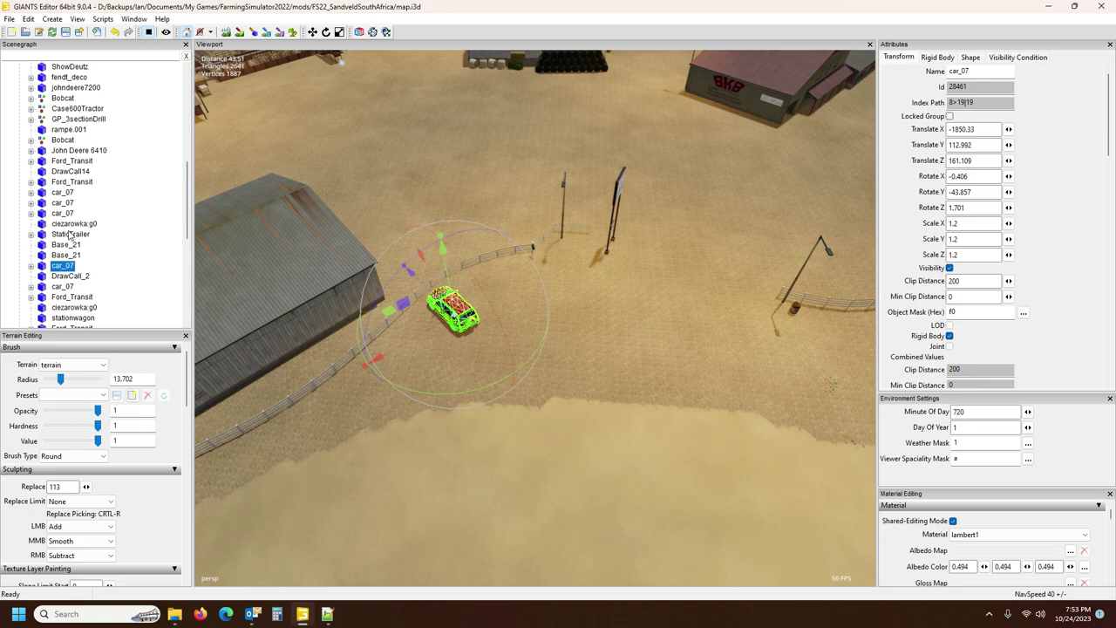
# Duplicate the ciezarowka:g0 truck and place the copy near the BKB building, about -1891.9, 113, 135.
pyautogui.click(72, 224)
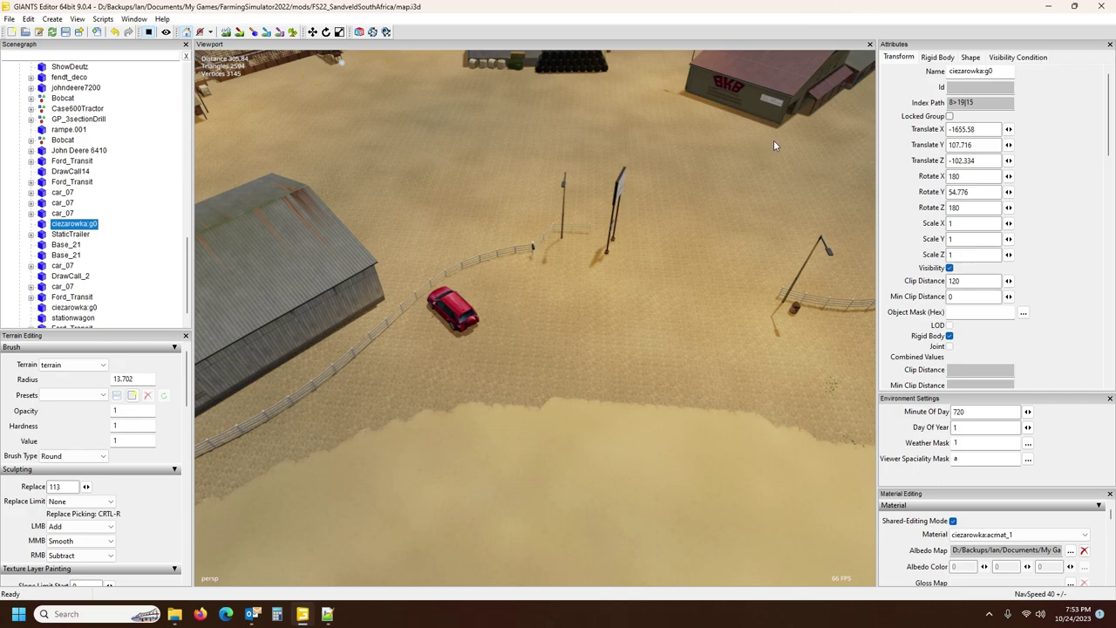
pyautogui.hotkey('ctrl', 'd')
pyautogui.hotkey('ctrl', 'b')
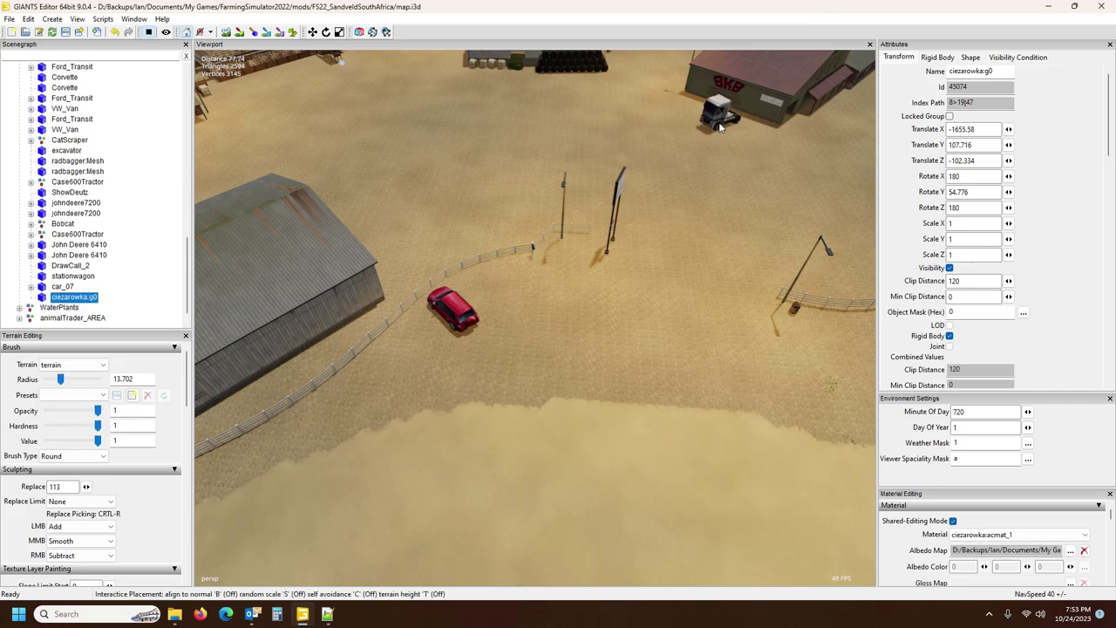
pyautogui.click(681, 118)
# Re-place the copied ciezarowka:g0 truck beside the grey shed near the red car, about -1865.2, 113, 176.7.
pyautogui.keyDown('alt'); pyautogui.moveTo(714, 185); pyautogui.dragTo(744, 170); pyautogui.keyUp('alt')
pyautogui.scroll(5, 679, 119)
pyautogui.moveTo(745, 175); pyautogui.dragTo(201, 179, button='right')
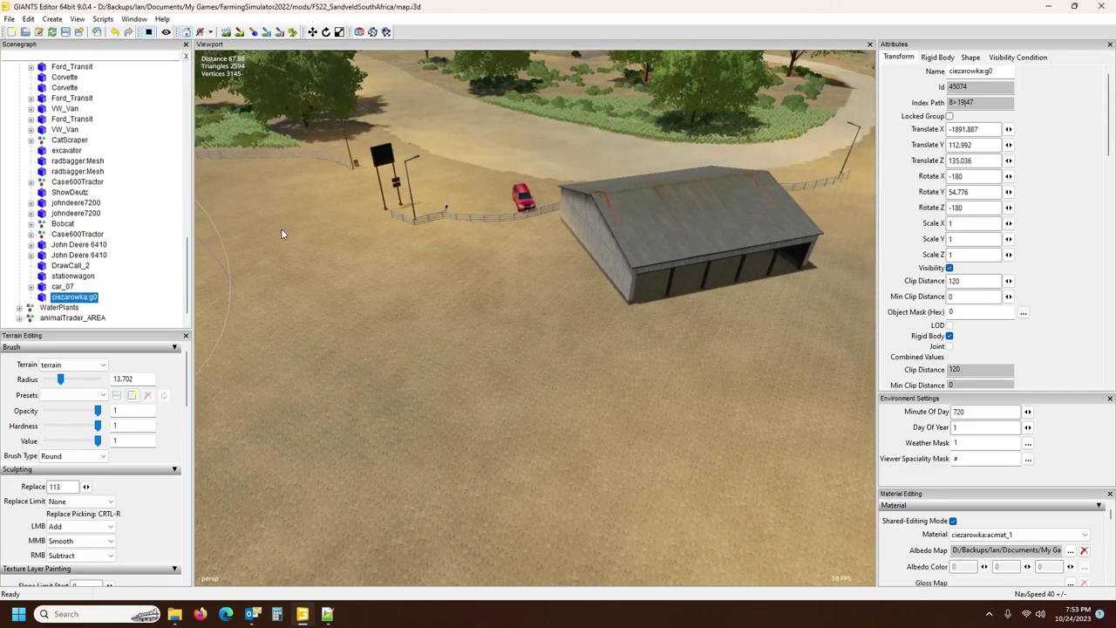
pyautogui.hotkey('ctrl', 'b')
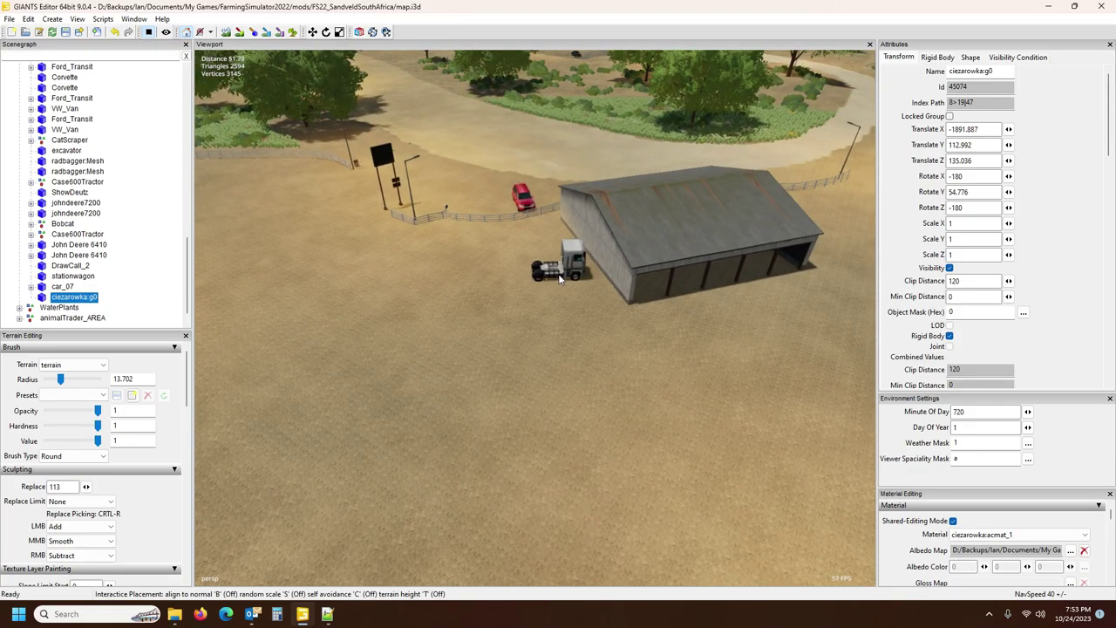
pyautogui.click(566, 287)
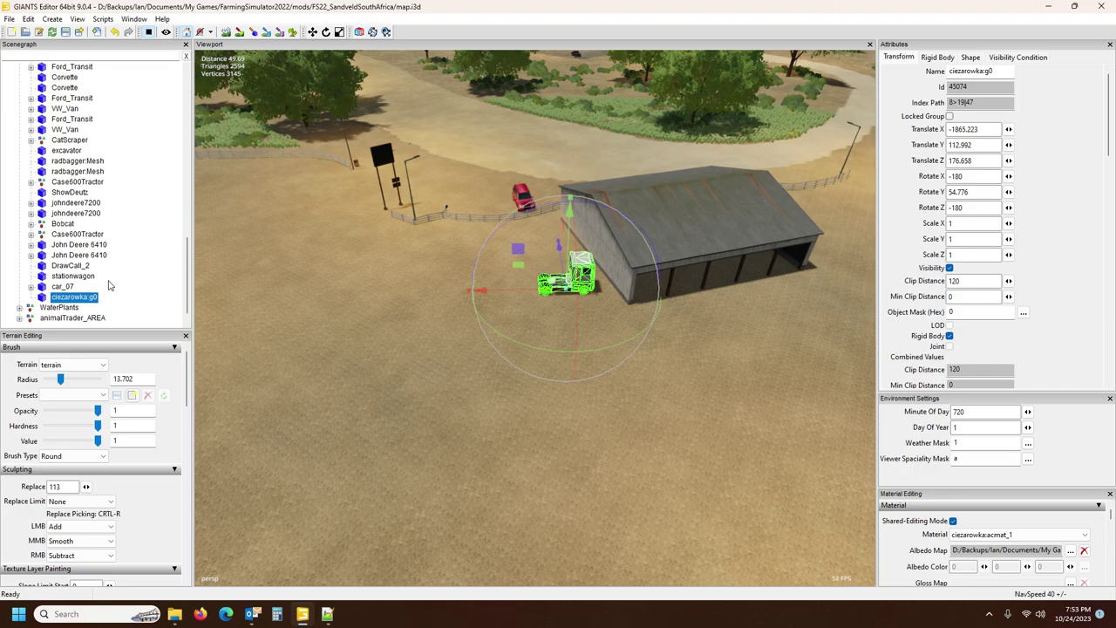
# Duplicate the Ford_Transit van with Index Path 8>19|30 and place the copy beside the BKB building, about -1911.1, 113, 130.2.
pyautogui.scroll(1, 96, 255)
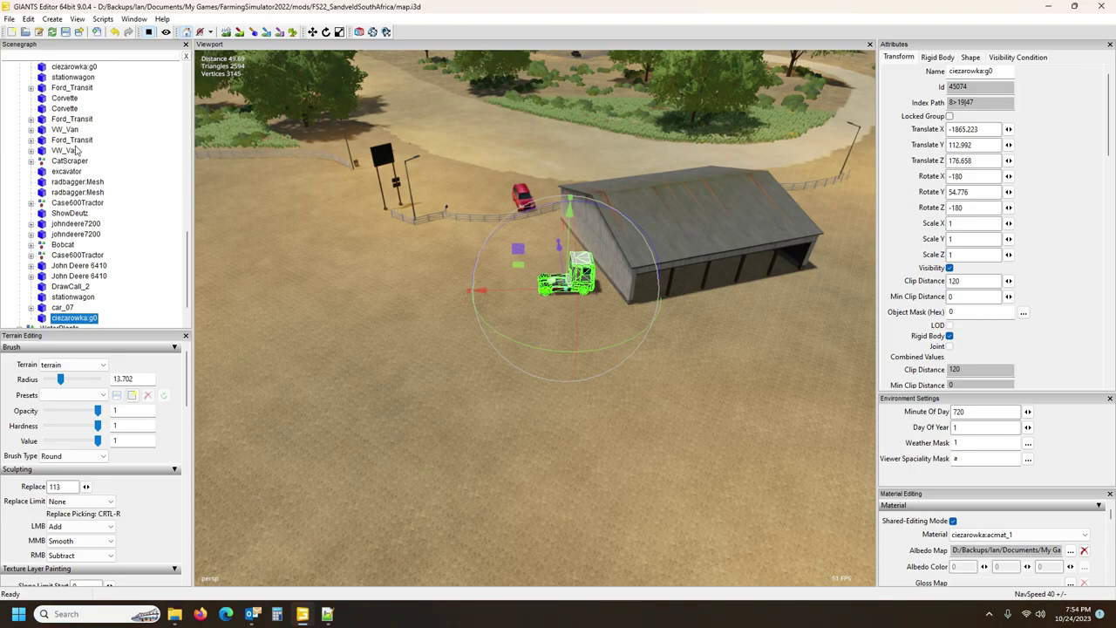
pyautogui.click(70, 141)
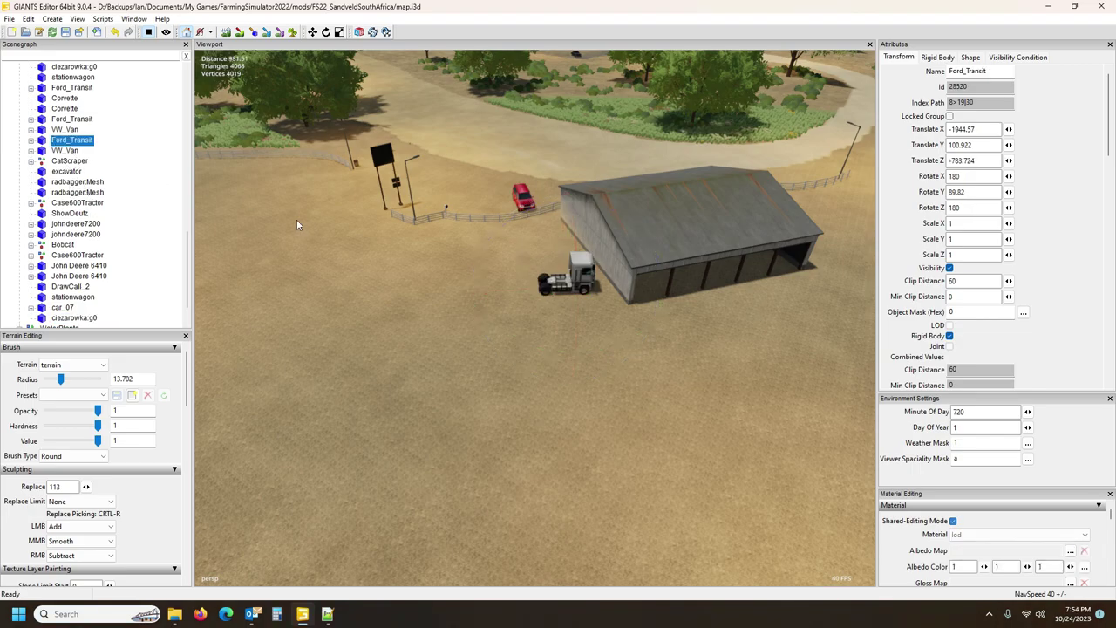
pyautogui.press('f')
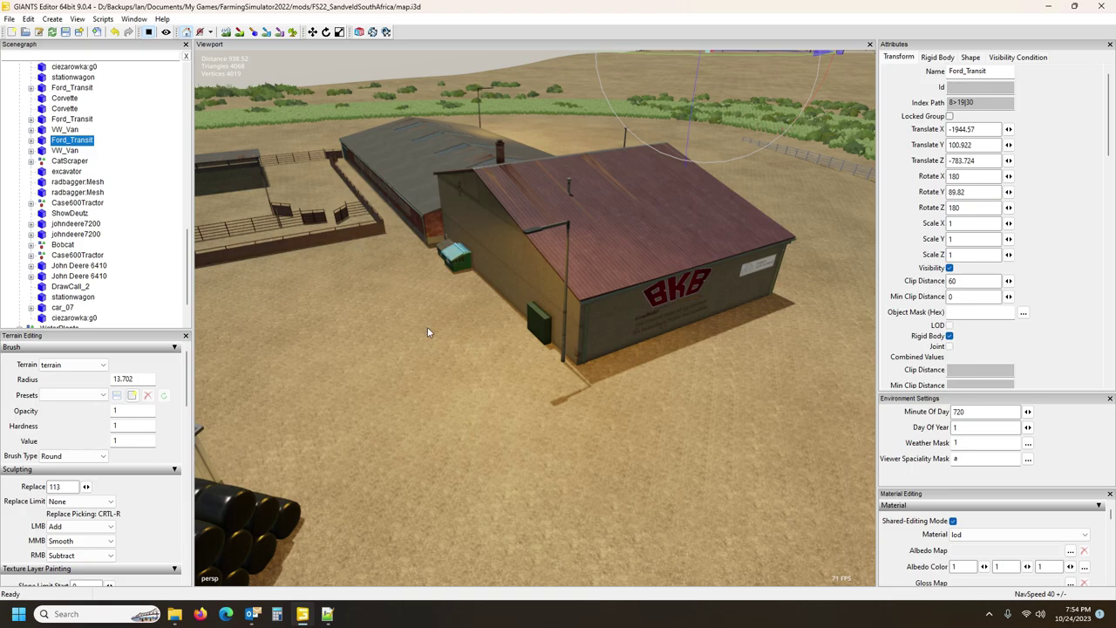
pyautogui.hotkey('ctrl', 'v')
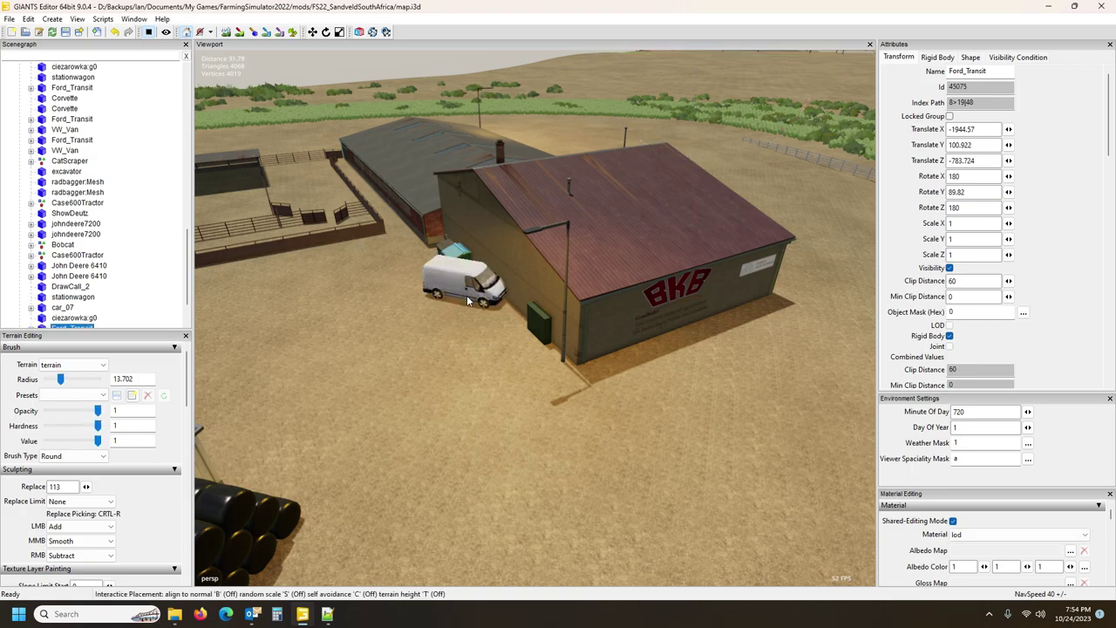
pyautogui.click(447, 304)
# Collapse the whole scenegraph tree back to its top-level groups.
pyautogui.keyDown('alt'); pyautogui.moveTo(495, 395); pyautogui.dragTo(244, 425); pyautogui.keyUp('alt')
pyautogui.scroll(-6, 531, 418)
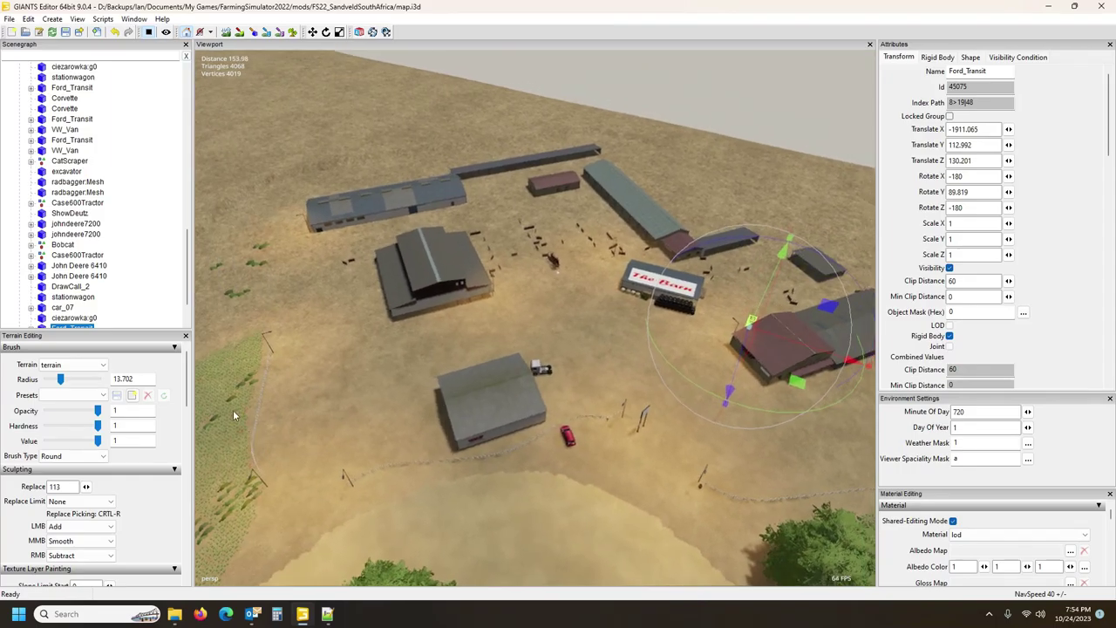
pyautogui.rightClick(130, 144)
pyautogui.click(165, 167)
# Return to the open ground in front of The Barn and expand the triggerMarkers group under gameplay.
pyautogui.moveTo(401, 347)
pyautogui.keyDown('alt'); pyautogui.mouseDown()
pyautogui.moveTo(448, 350)
pyautogui.moveTo(372, 349)
pyautogui.moveTo(400, 334)
pyautogui.mouseUp(); pyautogui.keyUp('alt')
pyautogui.scroll(3, 372, 349)
pyautogui.moveTo(399, 340); pyautogui.dragTo(646, 319, button='right')
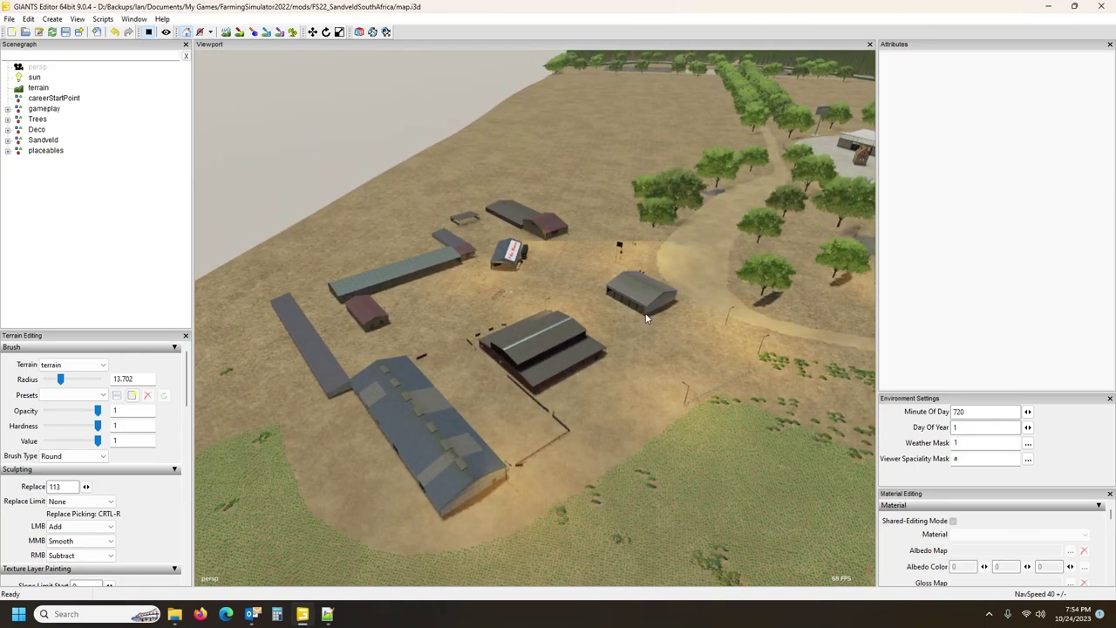
pyautogui.moveTo(608, 314); pyautogui.dragTo(463, 332, button='right')
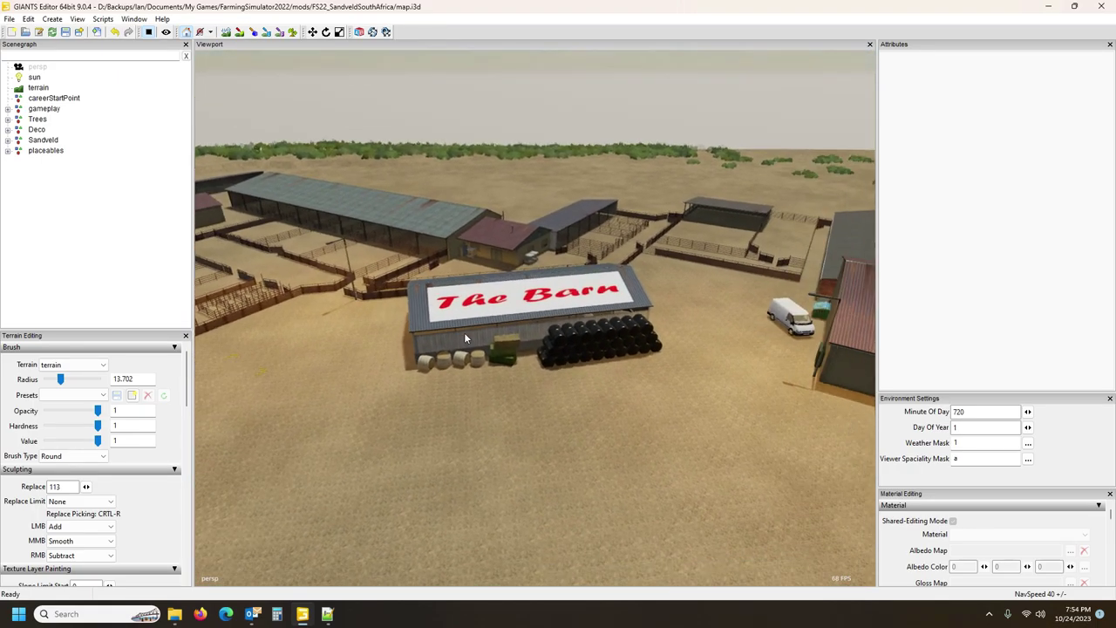
pyautogui.click(7, 109)
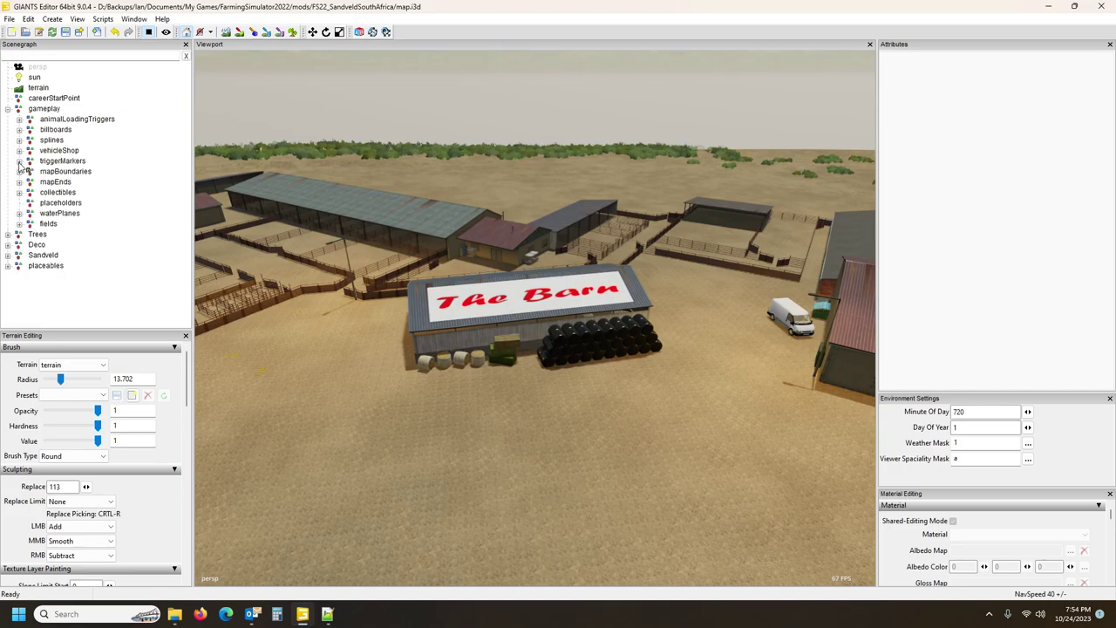
pyautogui.click(19, 161)
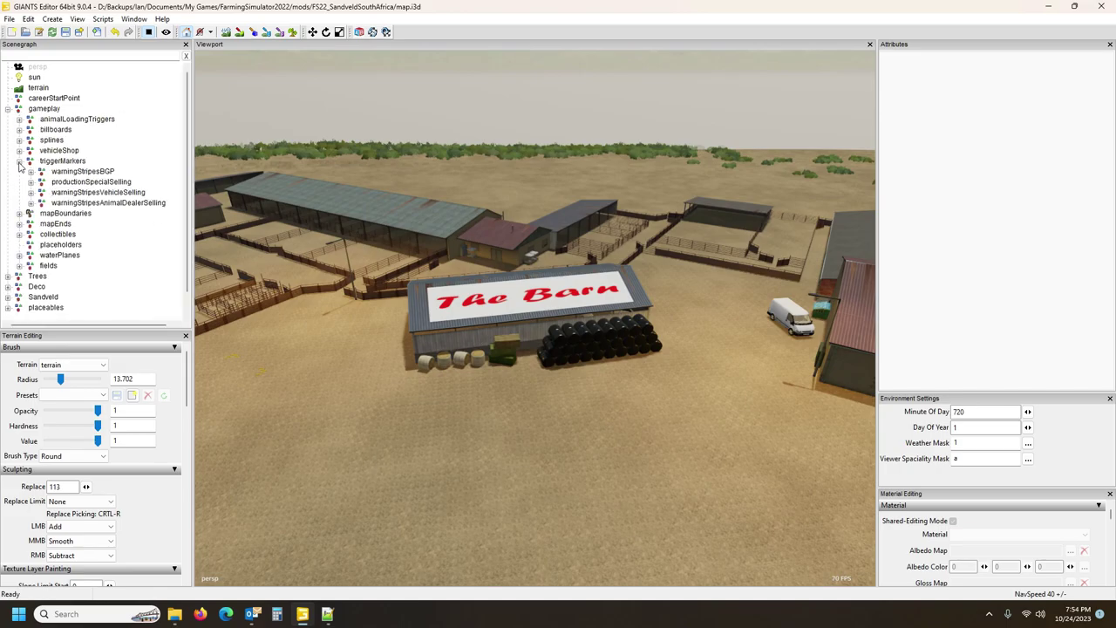
# Try to place the productionSpecialSelling markers in front of The Barn, about -1900.3, 113.9, 165.9, expand the group, and undo the placement.
pyautogui.click(86, 193)
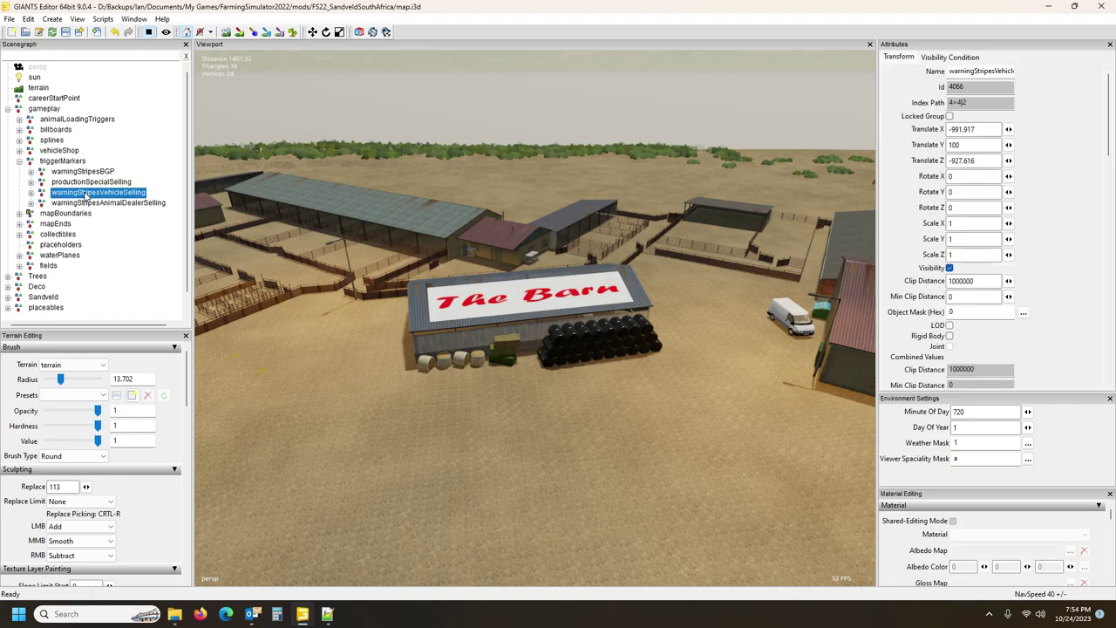
pyautogui.click(88, 184)
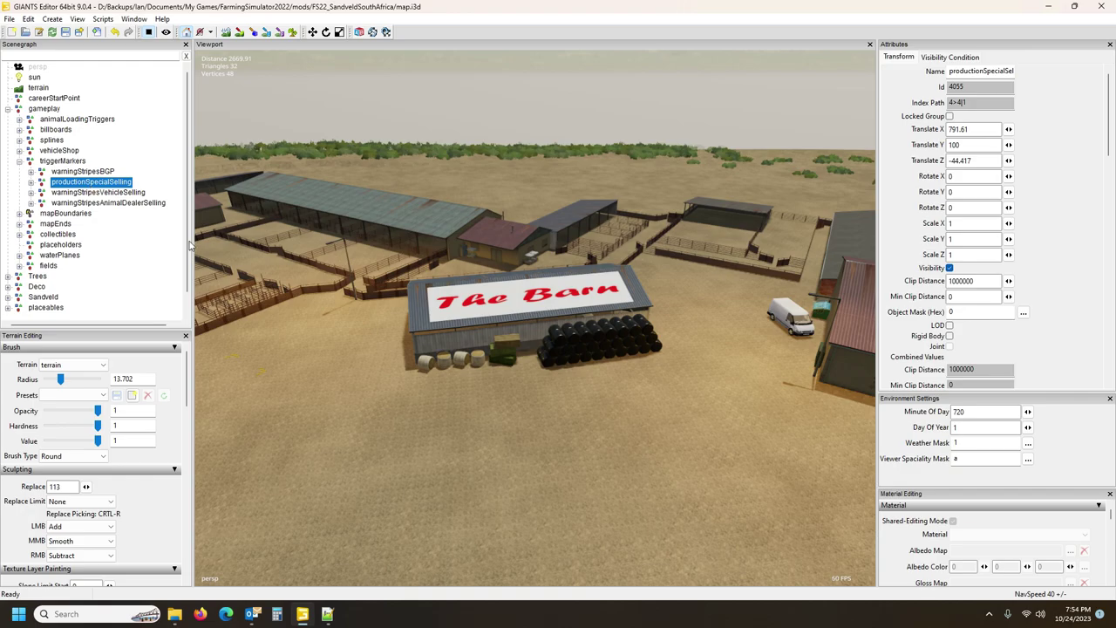
pyautogui.keyDown('alt'); pyautogui.moveTo(357, 342); pyautogui.dragTo(333, 453); pyautogui.keyUp('alt')
pyautogui.scroll(3, 325, 436)
pyautogui.scroll(-4, 333, 454)
pyautogui.hotkey('ctrl', 'b')
pyautogui.click(452, 359)
pyautogui.moveTo(445, 351)
pyautogui.mouseDown()
pyautogui.moveTo(448, 317)
pyautogui.moveTo(456, 314)
pyautogui.moveTo(459, 342)
pyautogui.mouseUp()
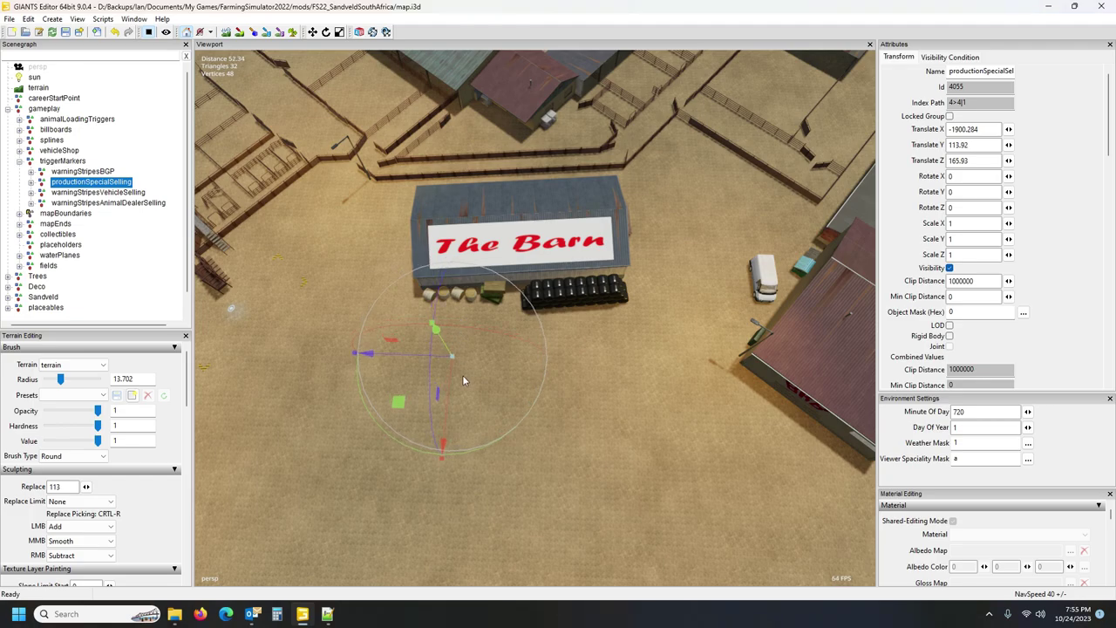
pyautogui.click(30, 182)
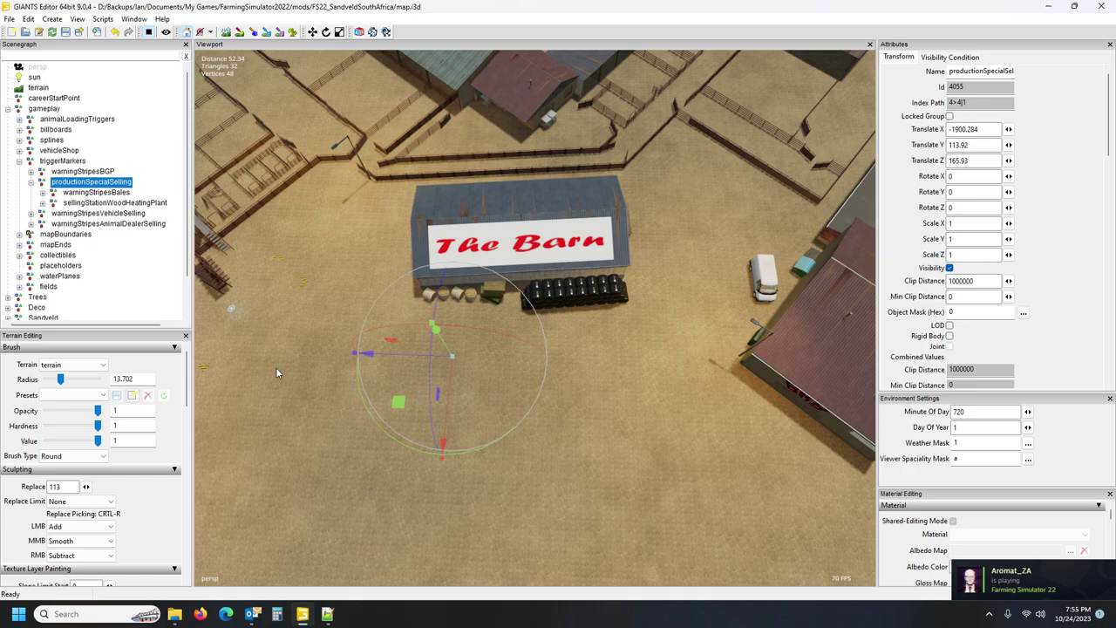
pyautogui.hotkey('ctrl', 'z')
pyautogui.hotkey('ctrl', 'z')
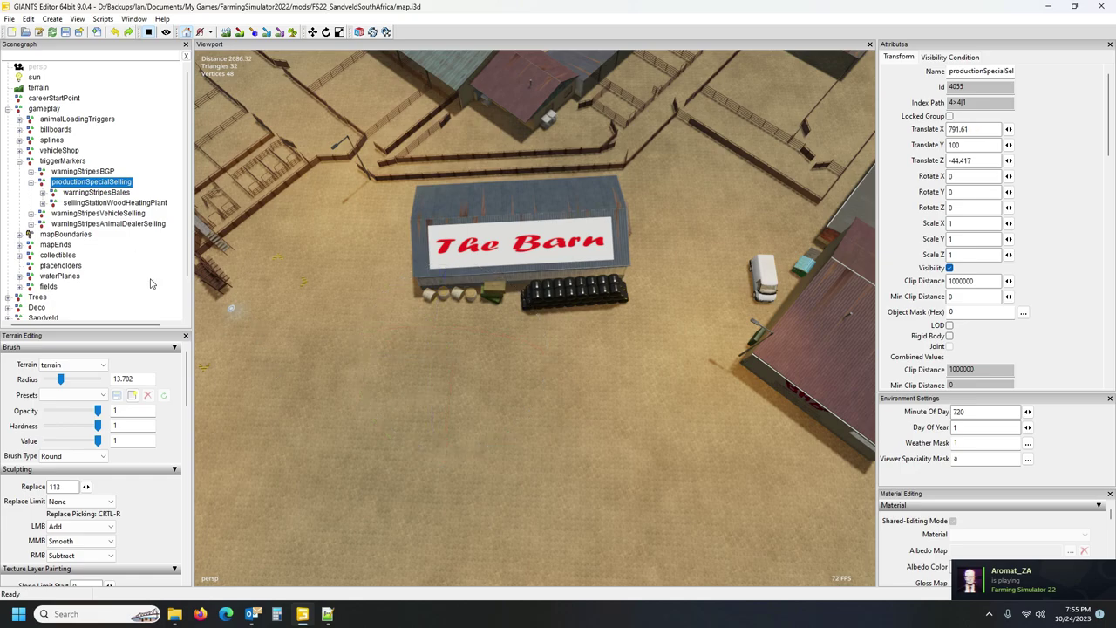
# Place the warningStripesBales markers in front of The Barn's bales, translated about -2692.1, 13, 209.4 and rotated about 6.3° around Y.
pyautogui.click(88, 192)
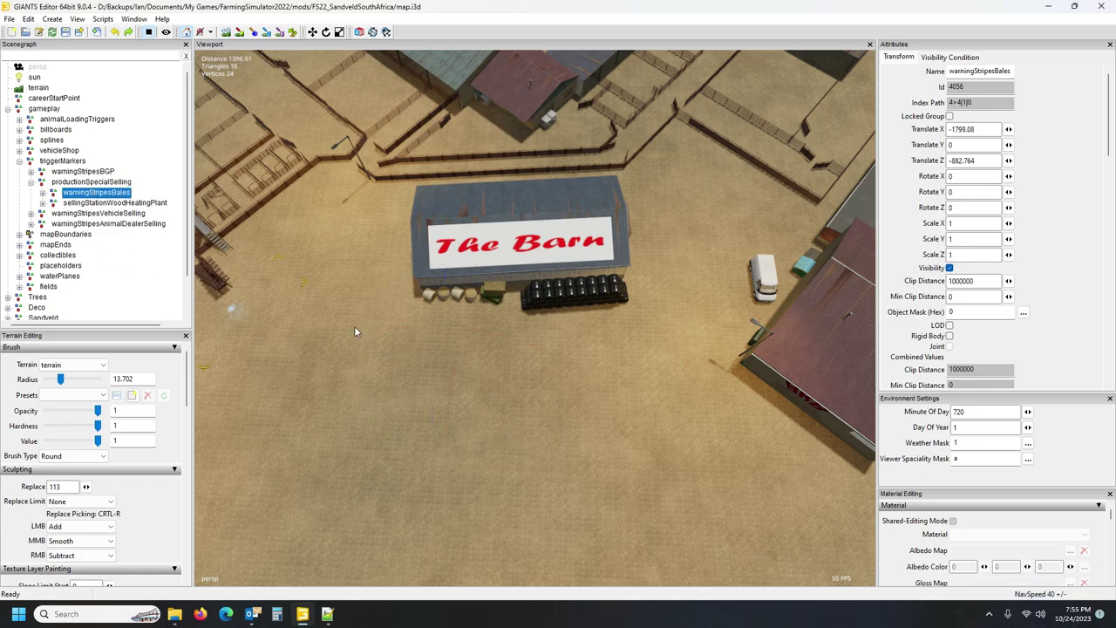
pyautogui.hotkey('ctrl', 'b')
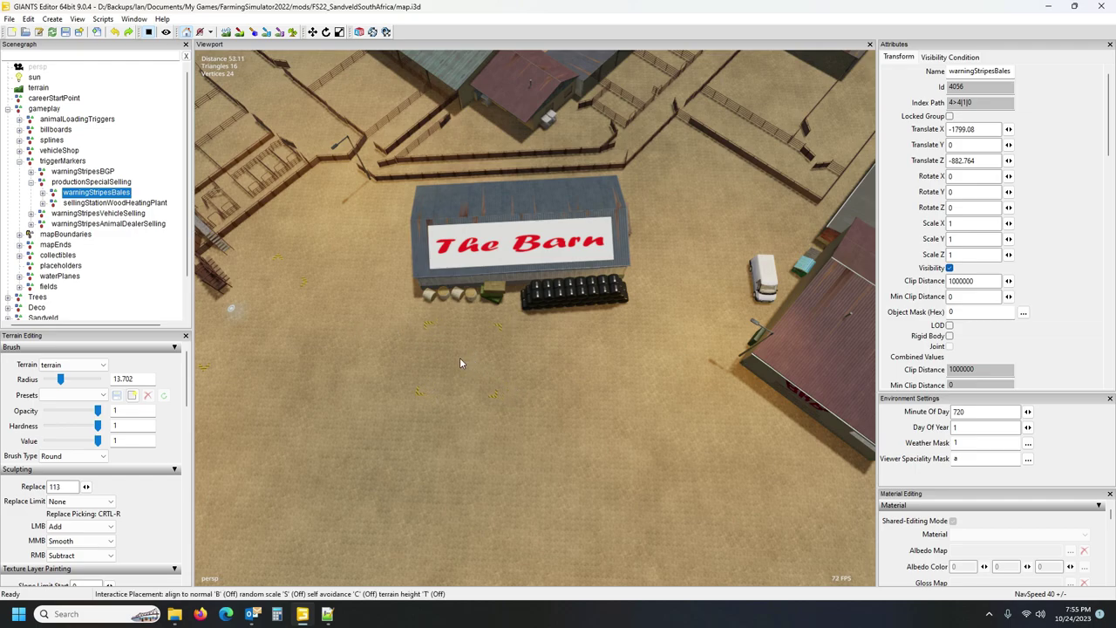
pyautogui.click(462, 357)
pyautogui.keyDown('alt'); pyautogui.moveTo(579, 428); pyautogui.dragTo(527, 392); pyautogui.keyUp('alt')
pyautogui.scroll(4, 541, 449)
pyautogui.scroll(-3, 505, 399)
pyautogui.scroll(-1, 505, 400)
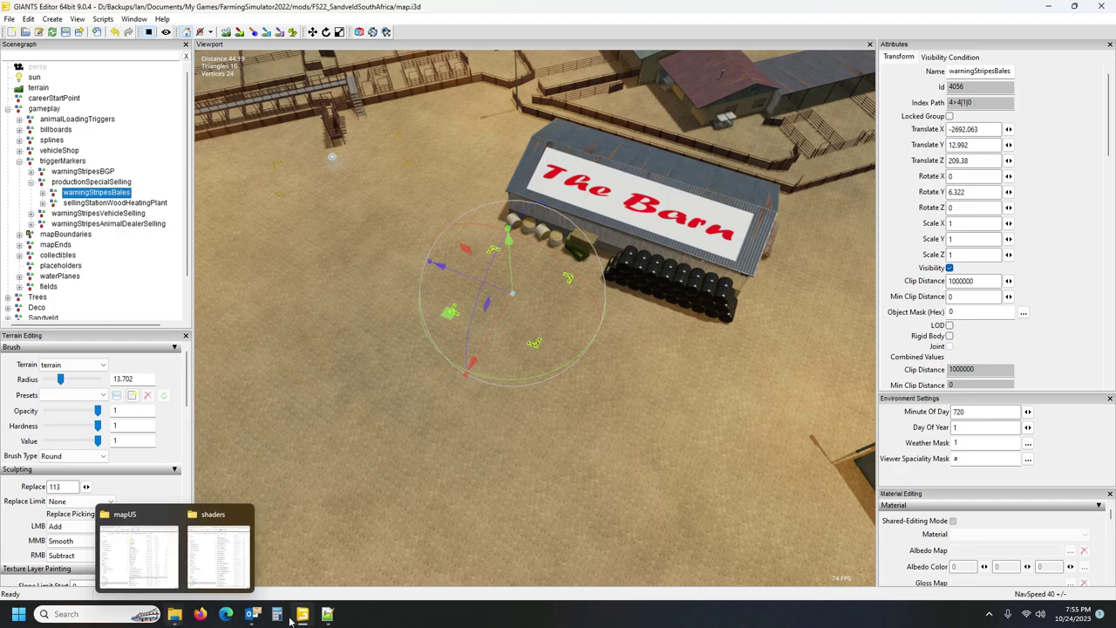
# Switch to Notepad++, look through placeables.xml and search for "bales" to locate the sellingStationBales entry and its file path.
pyautogui.click(327, 614)
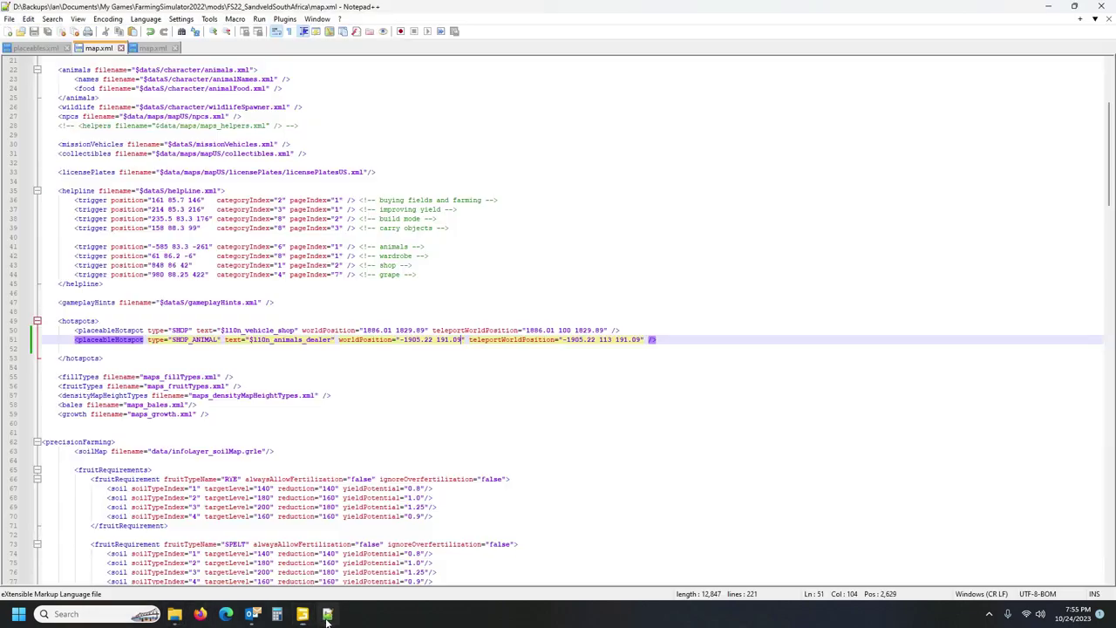
pyautogui.click(35, 48)
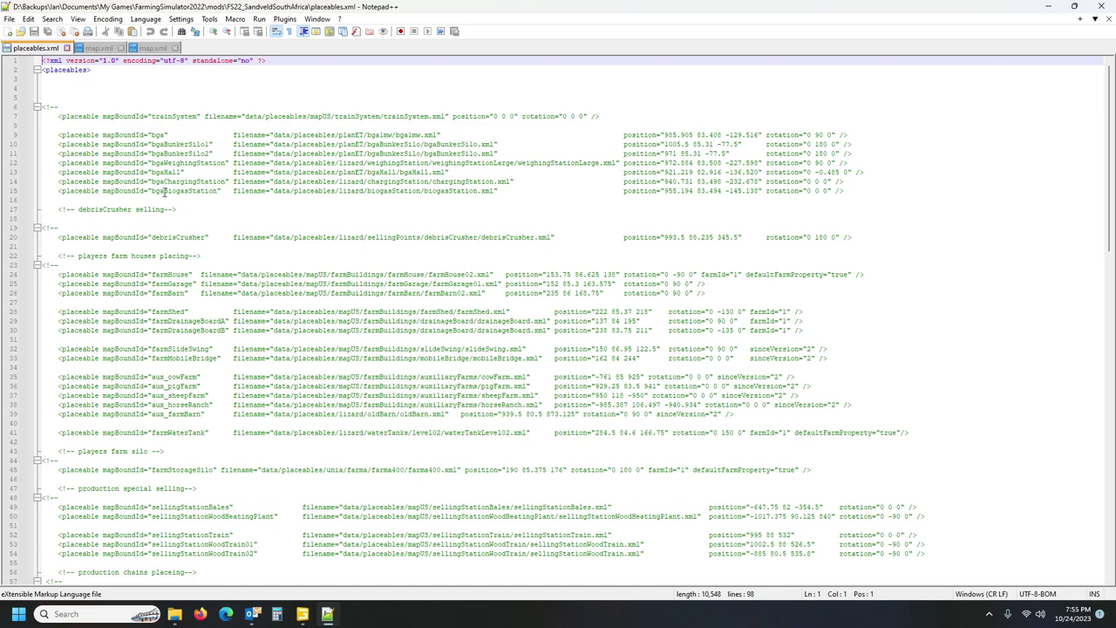
pyautogui.scroll(-20, 136, 347)
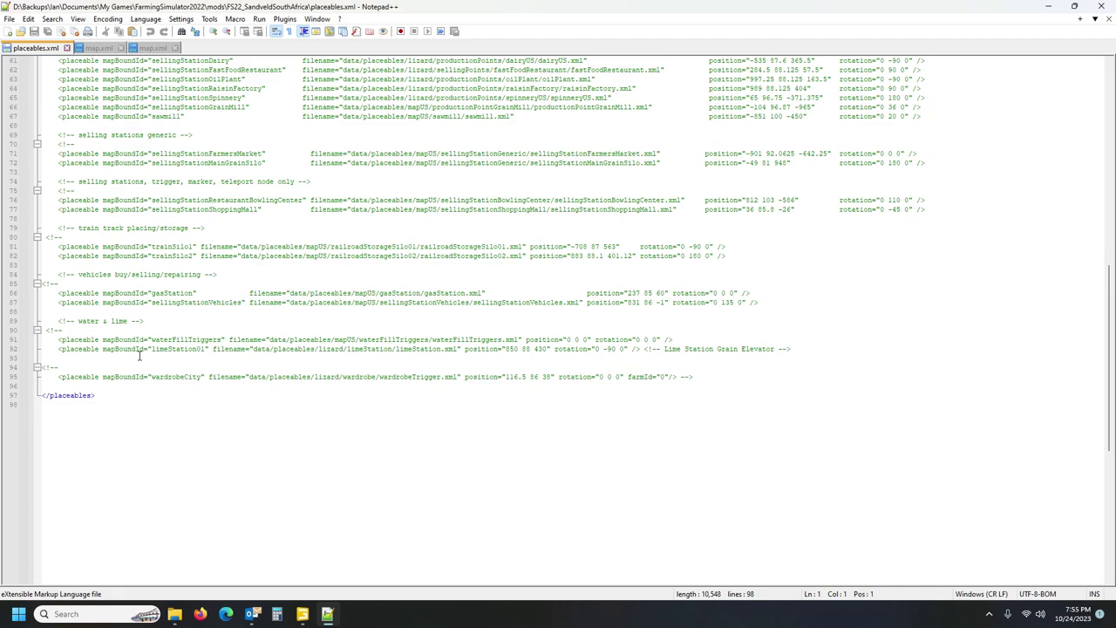
pyautogui.scroll(16, 139, 354)
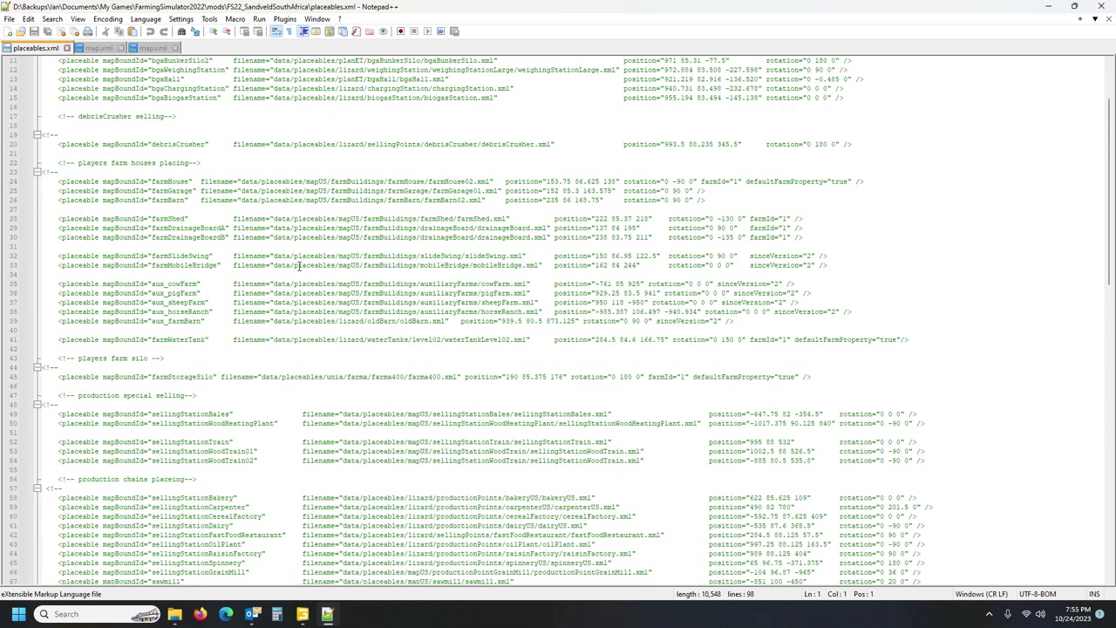
pyautogui.scroll(4, 373, 324)
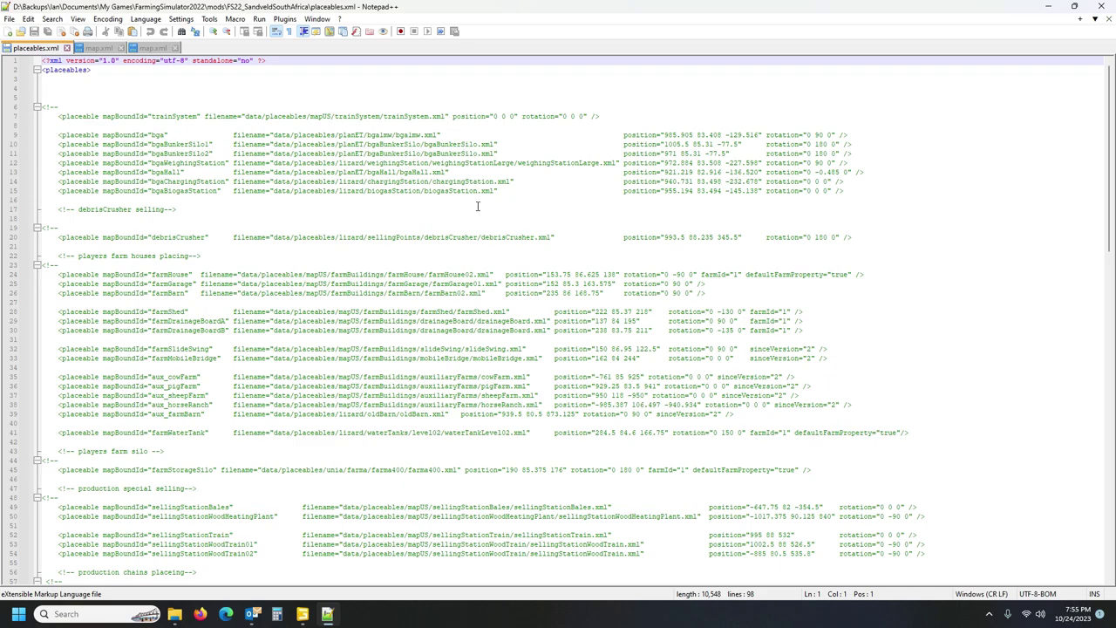
pyautogui.click(357, 106)
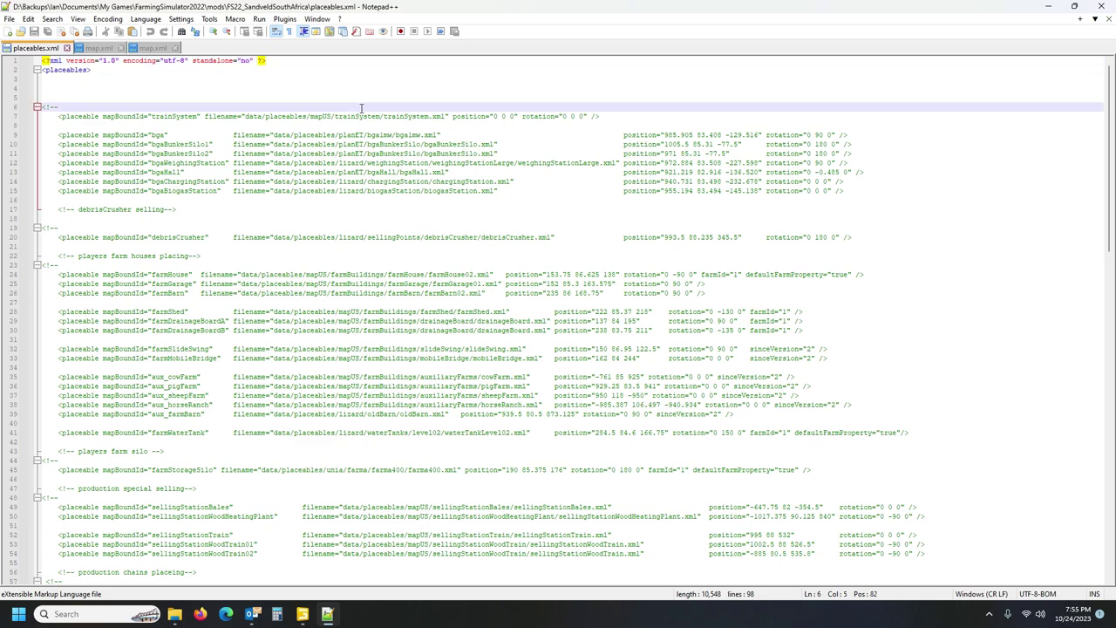
pyautogui.hotkey('ctrl', 'f')
pyautogui.write('bales')
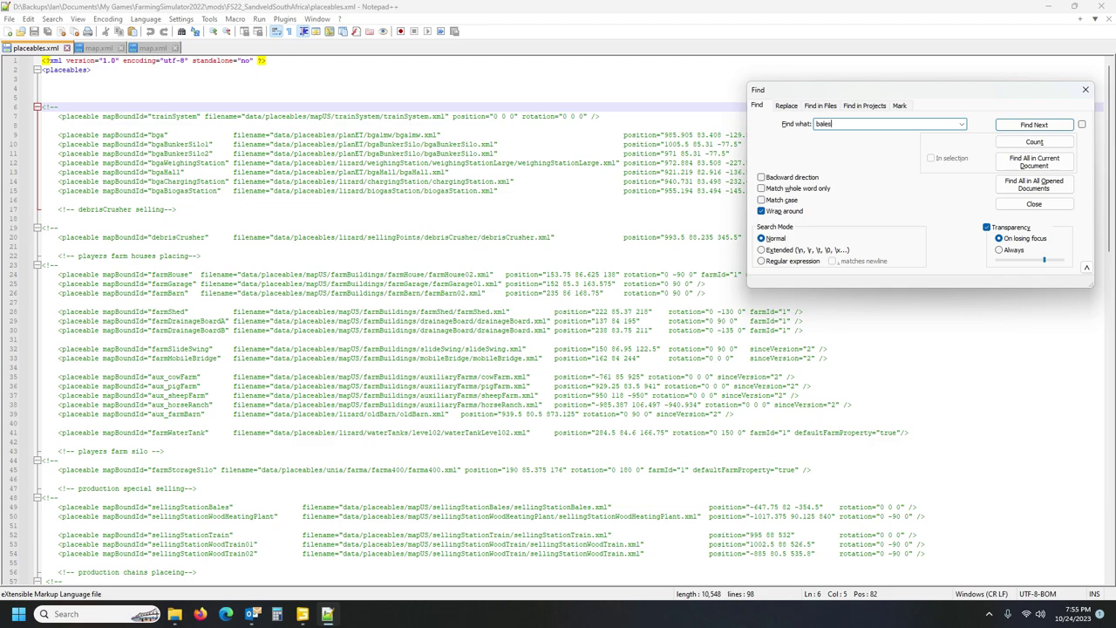
pyautogui.press('Return')
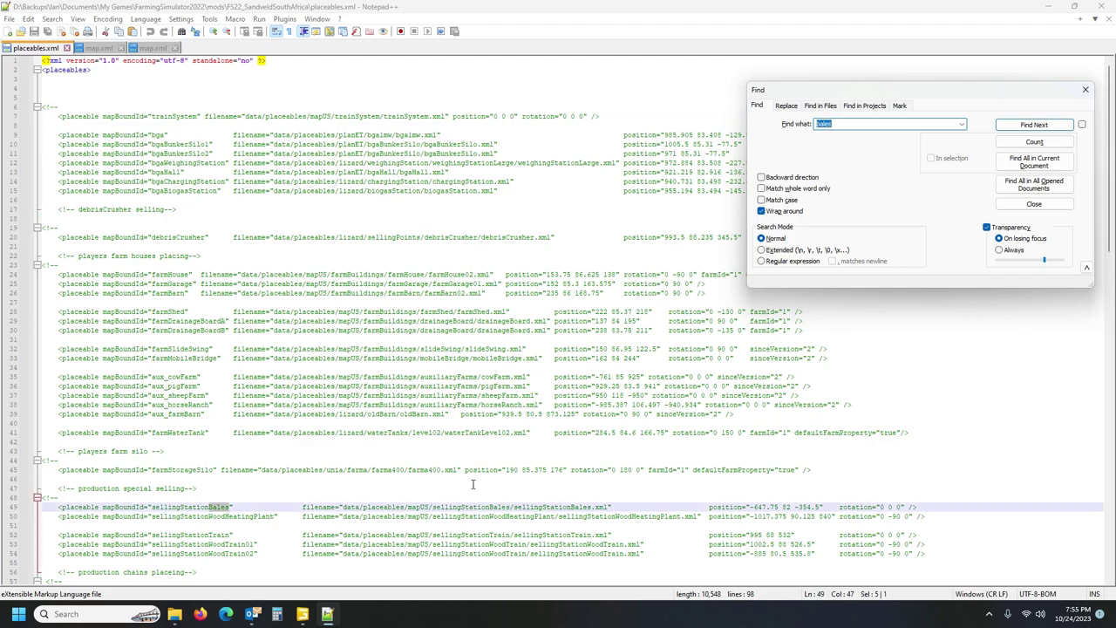
pyautogui.click(538, 506)
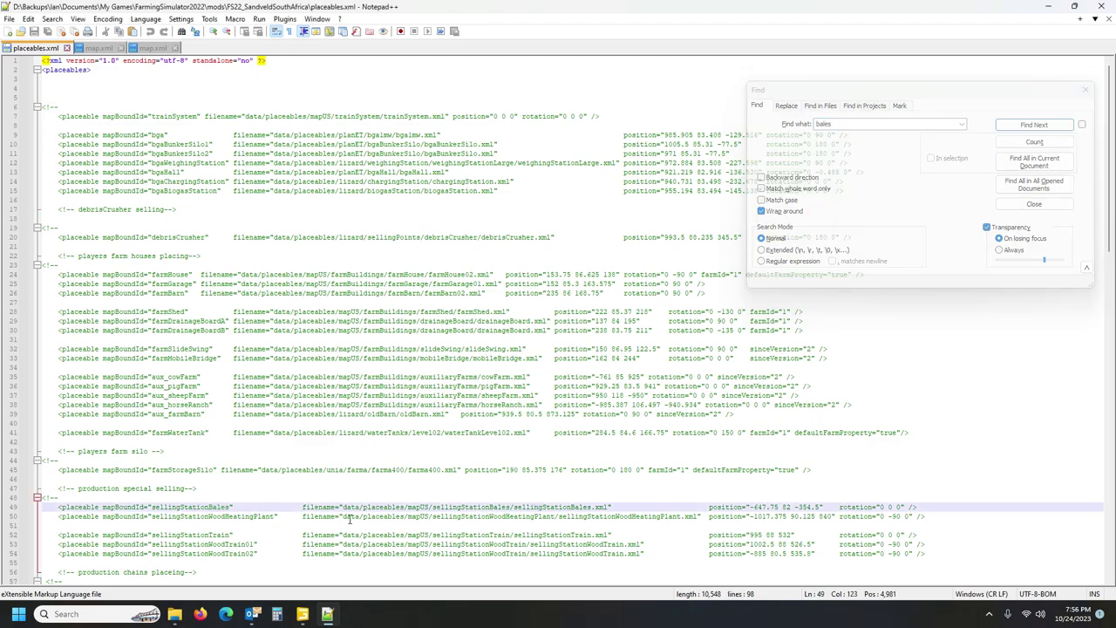
pyautogui.click(428, 507)
# In File Explorer, go to data/placeables/mapUS/sellingStationBales in the Farming Simulator 22 folder and open sellingStationBales.i3d in GIANTS Editor 9.0.4.
pyautogui.moveTo(178, 617)
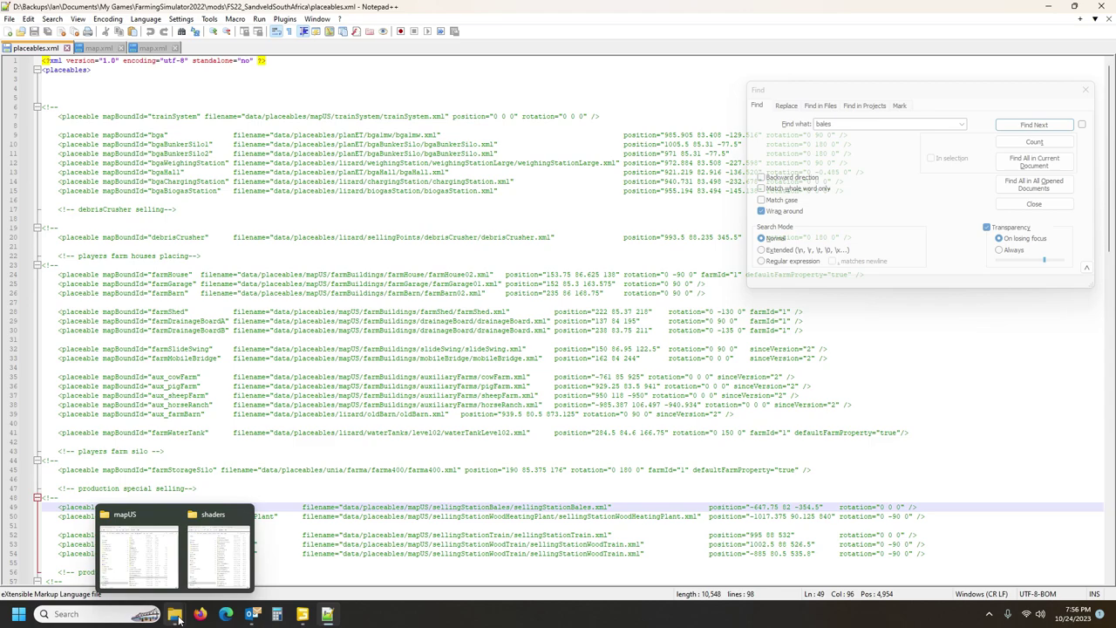
pyautogui.click(137, 549)
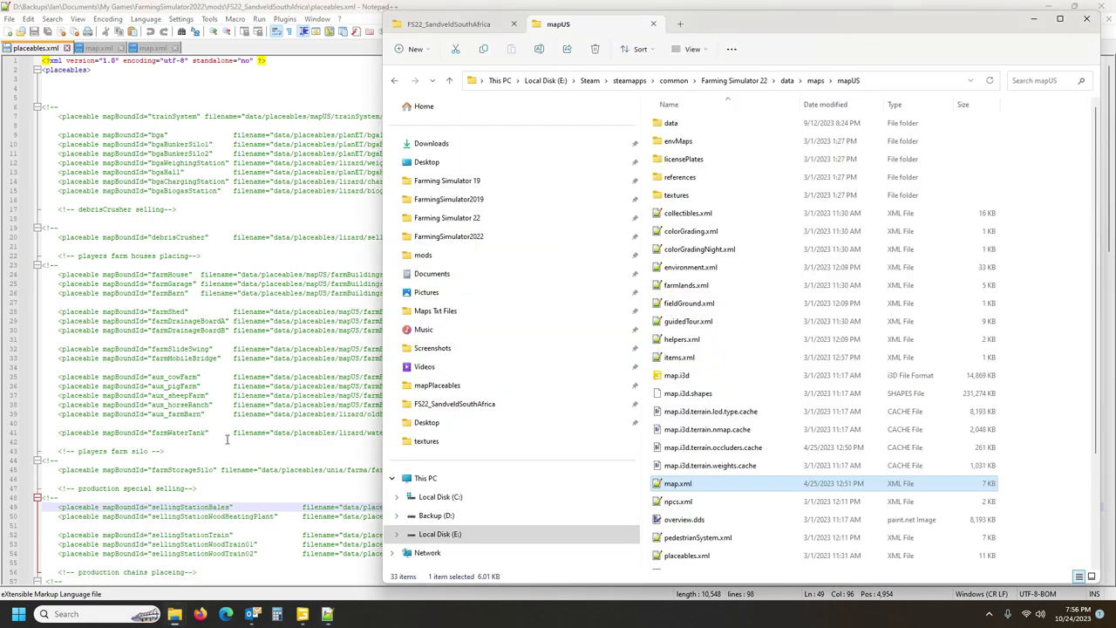
pyautogui.click(788, 80)
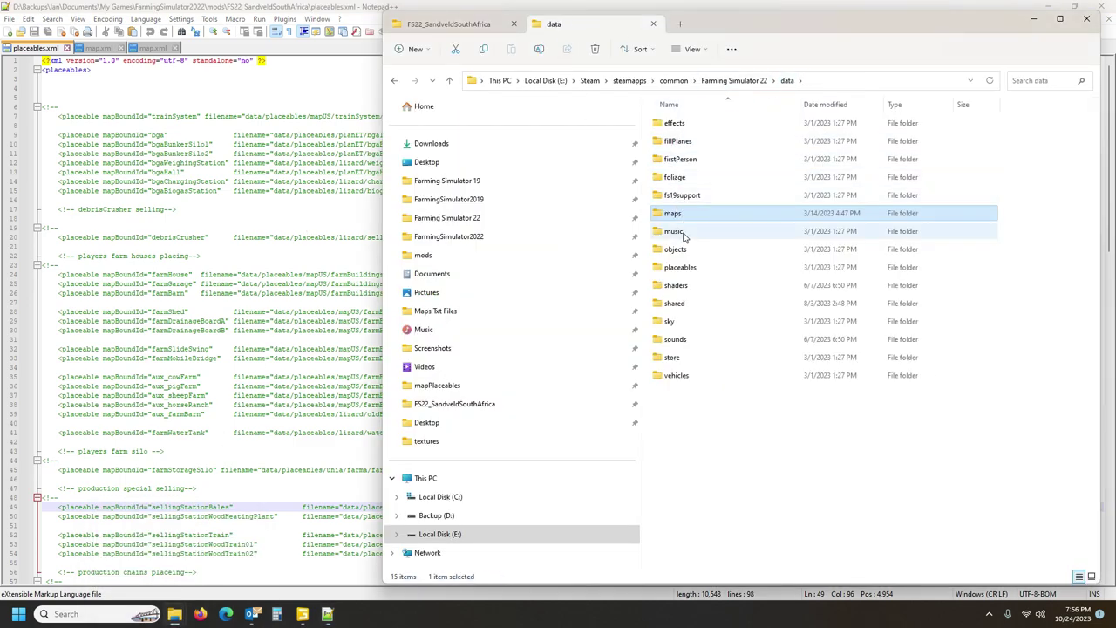
pyautogui.doubleClick(681, 267)
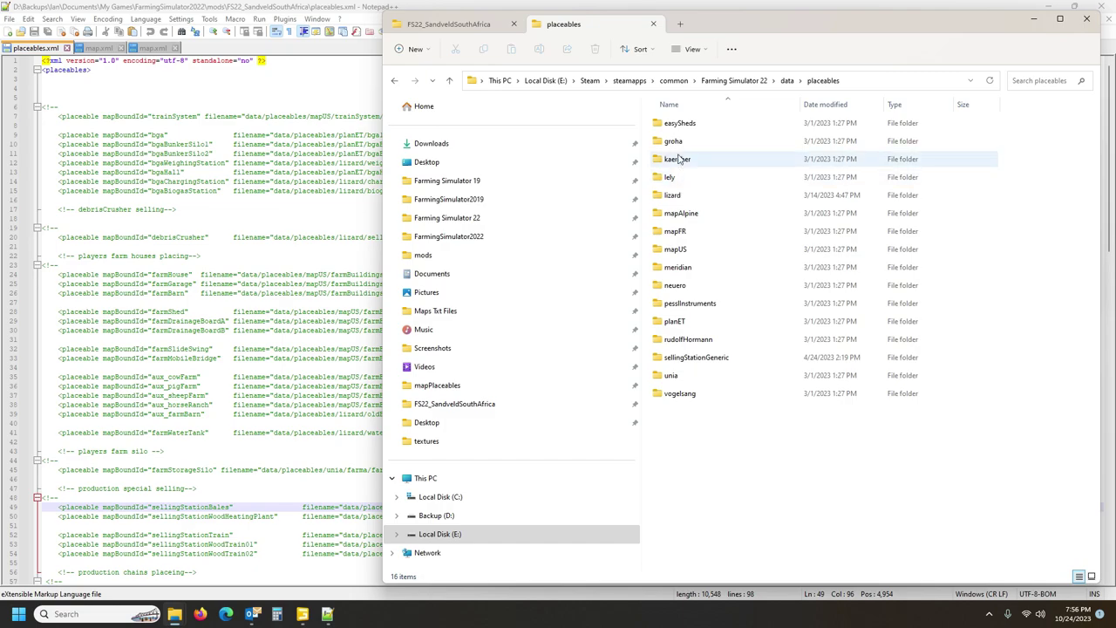
pyautogui.doubleClick(677, 249)
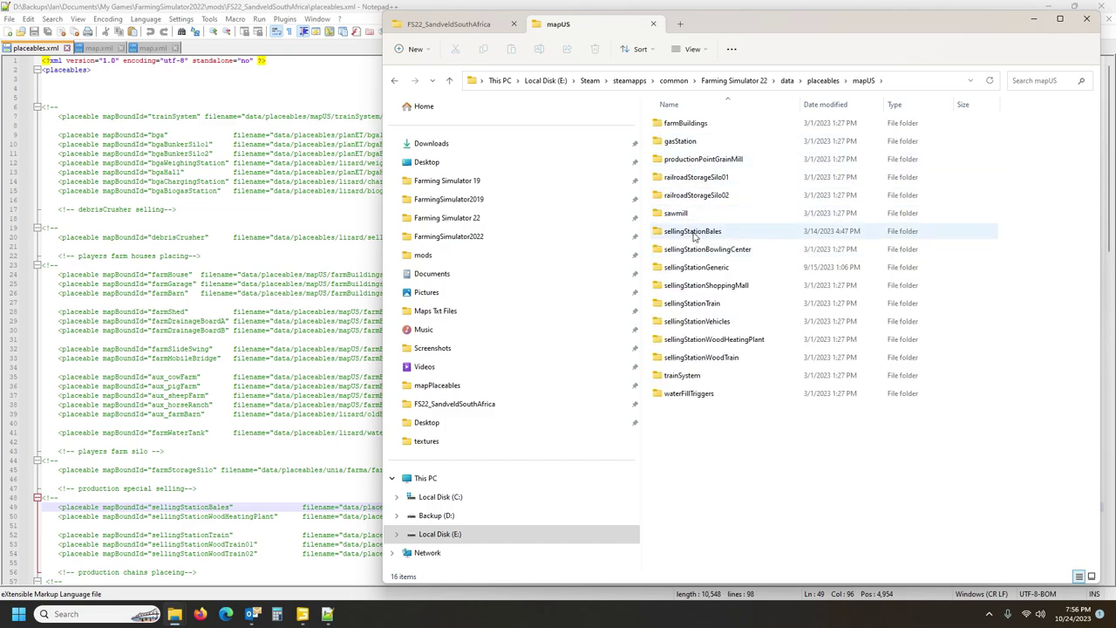
pyautogui.doubleClick(694, 232)
pyautogui.doubleClick(683, 125)
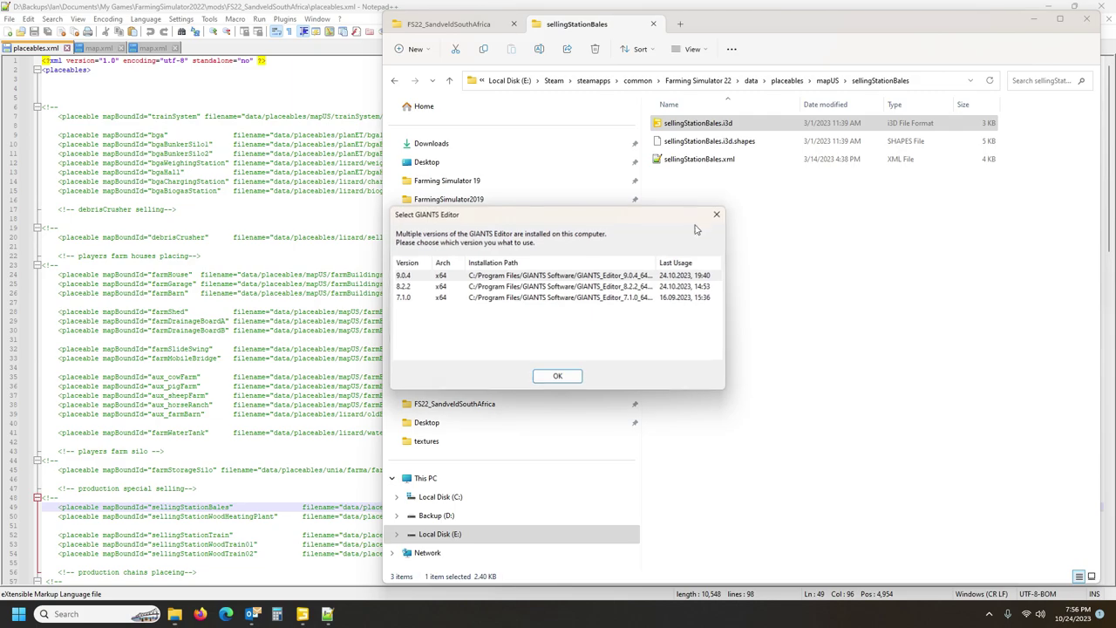
pyautogui.click(571, 373)
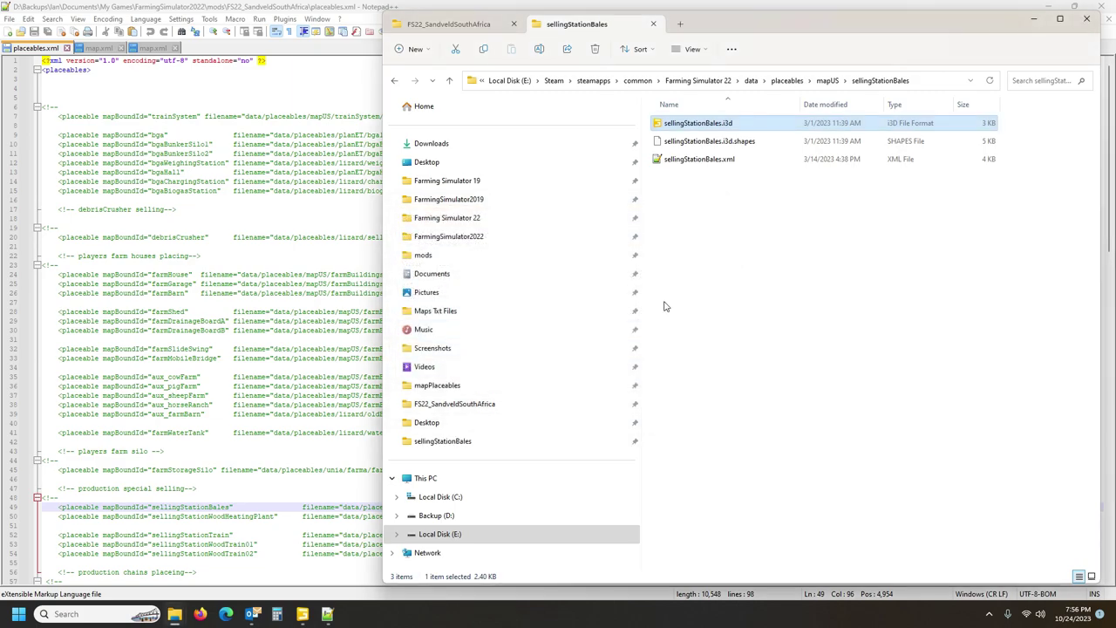
pyautogui.doubleClick(698, 129)
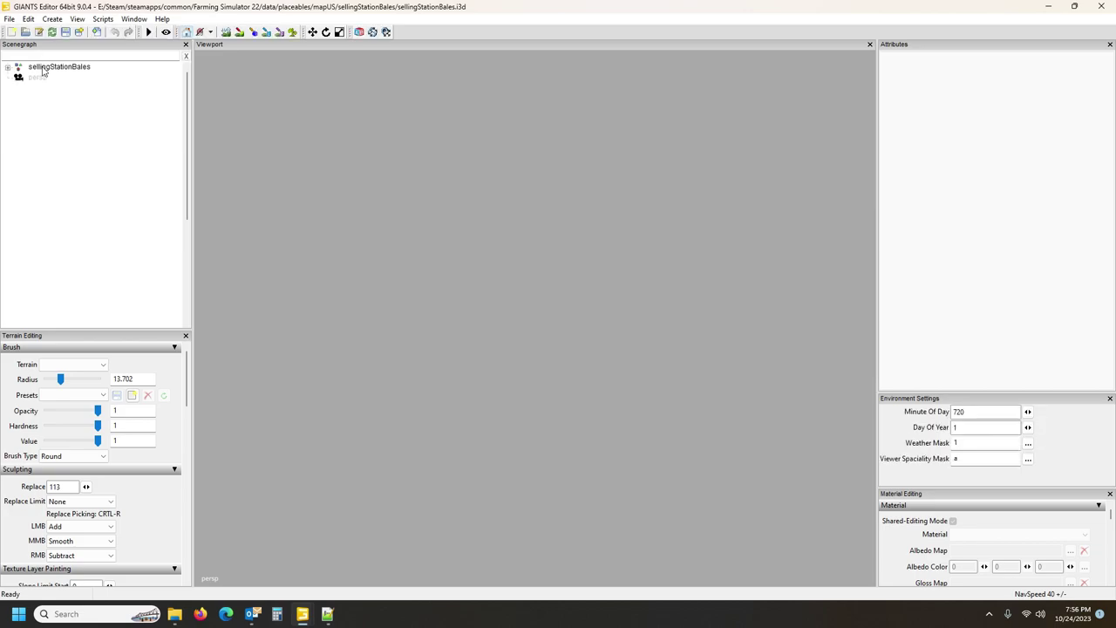
# Expand the sellingStationBales group and examine its unloadTrigger and baleTrigger.
pyautogui.click(48, 69)
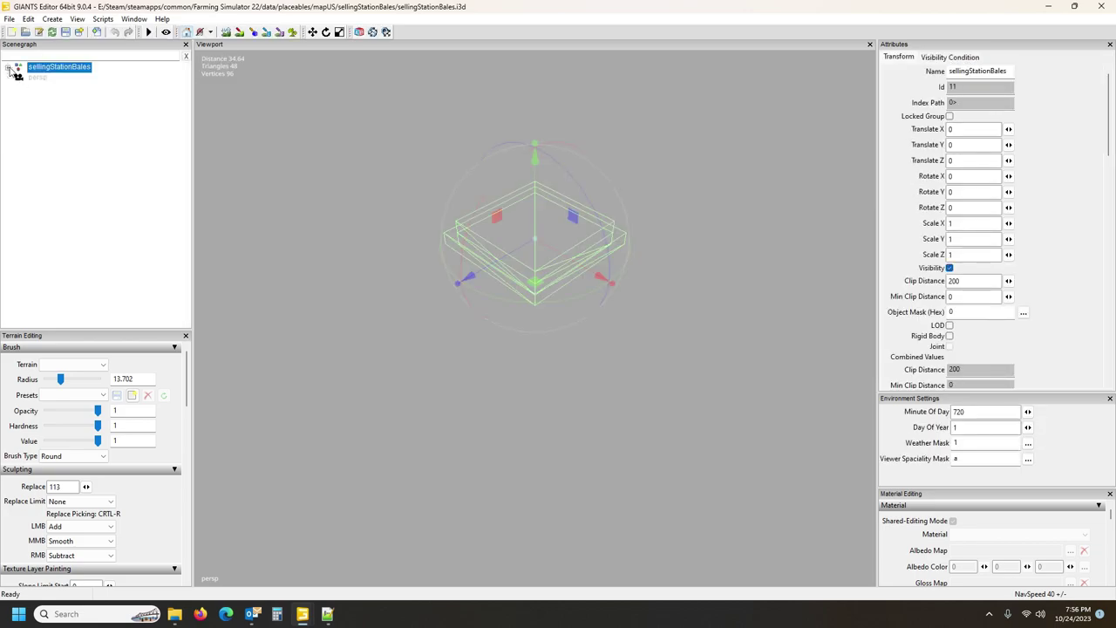
pyautogui.click(8, 68)
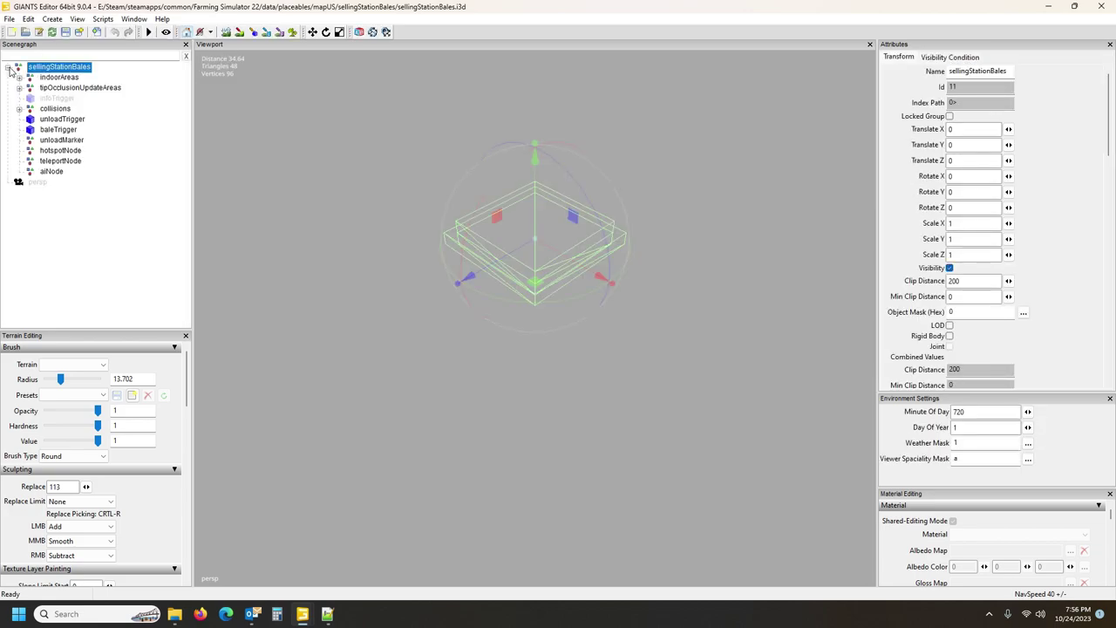
pyautogui.click(61, 120)
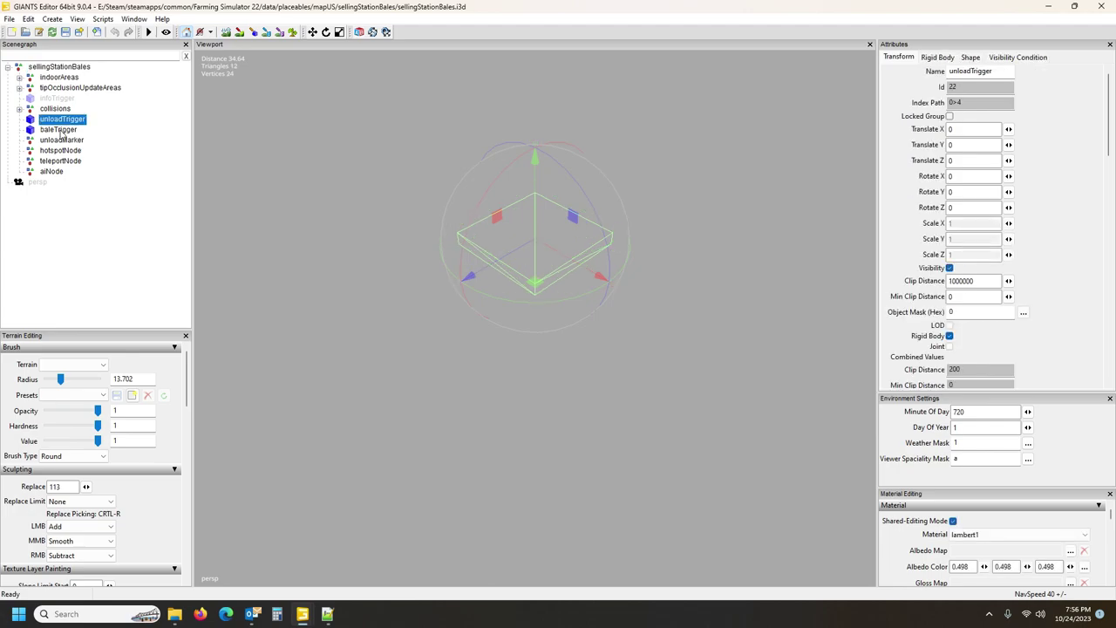
pyautogui.click(61, 130)
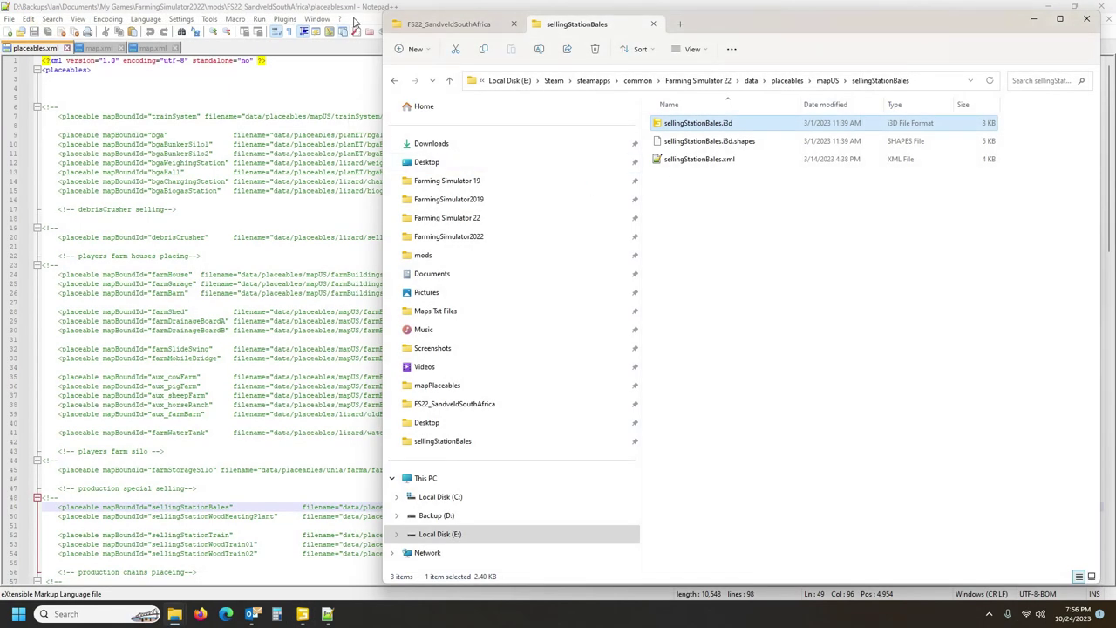
# Copy sellingStationBales.xml from the game's sellingStationBales folder into the xml folder of the FS22_SandveldSouthAfrica mod.
pyautogui.click(349, 8)
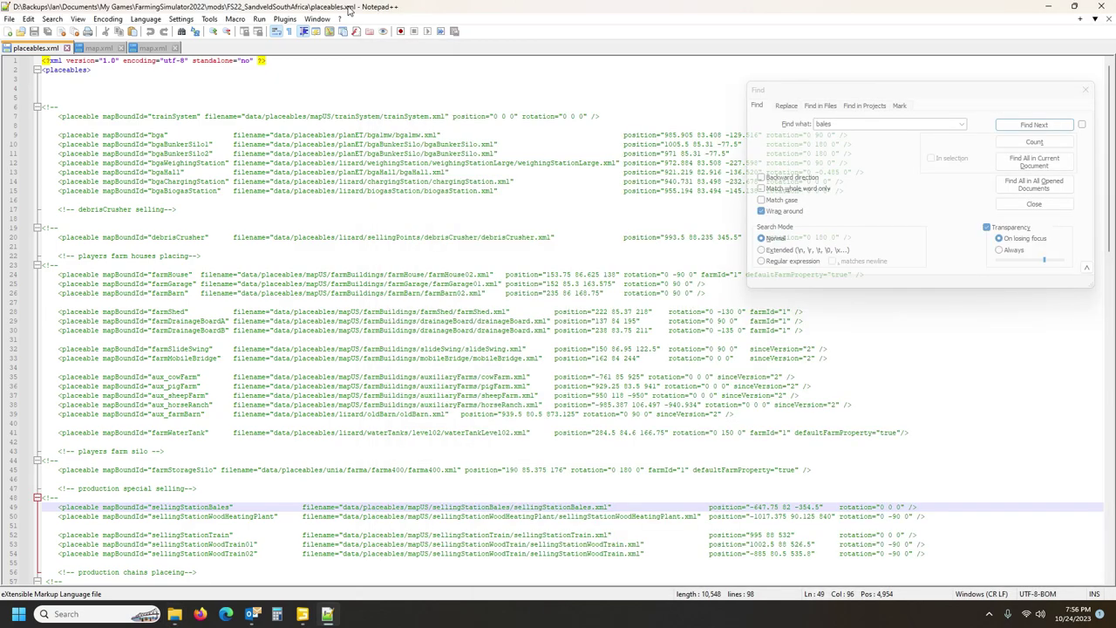
pyautogui.moveTo(174, 614)
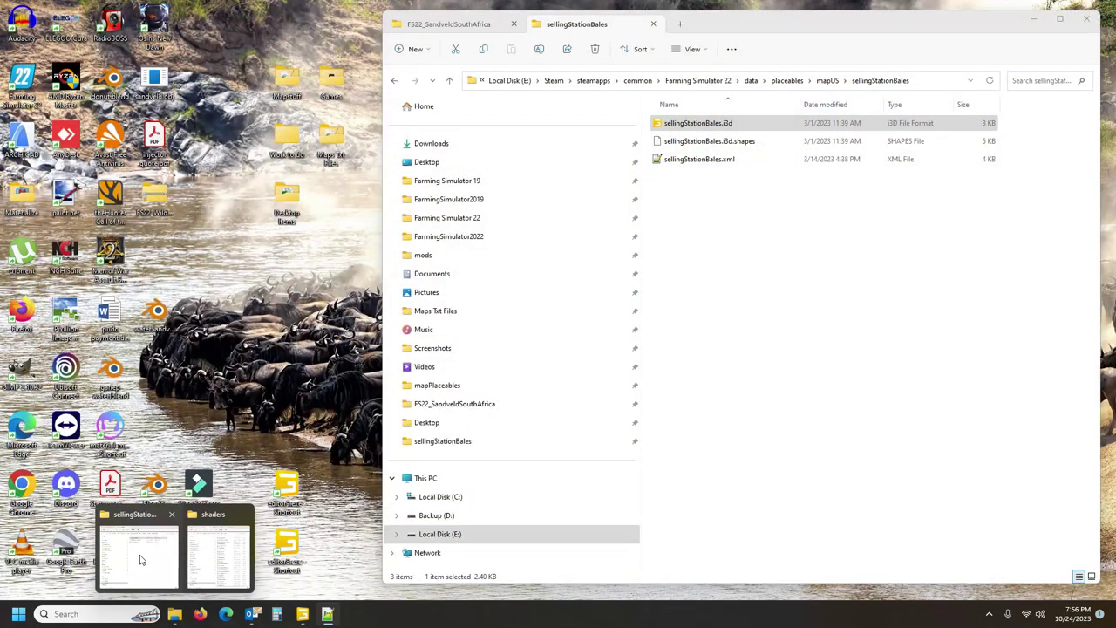
pyautogui.click(137, 559)
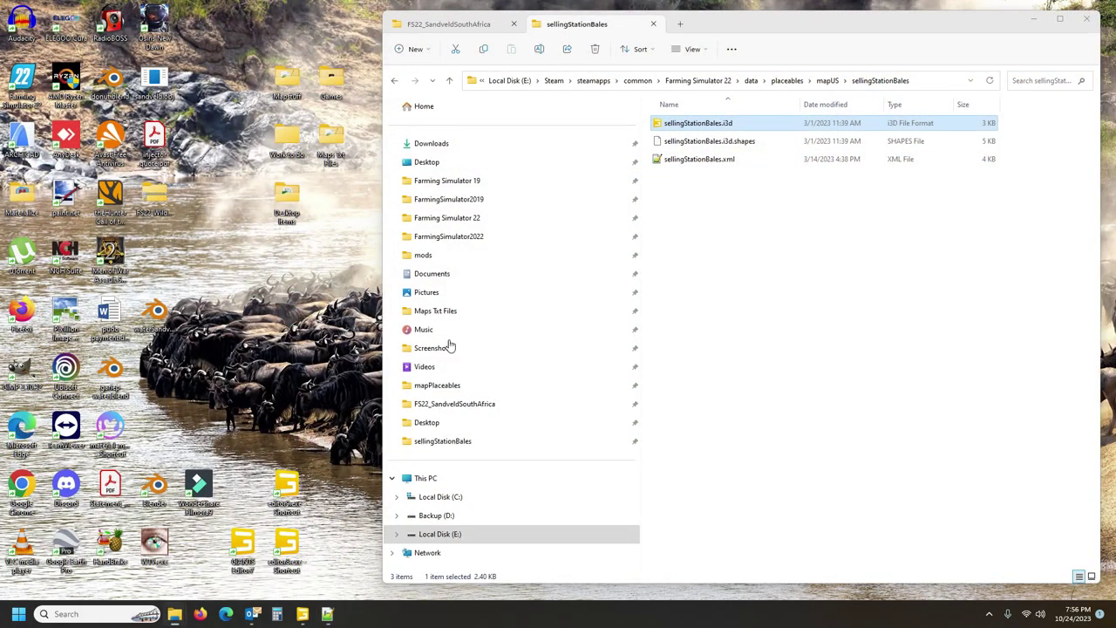
pyautogui.click(688, 165)
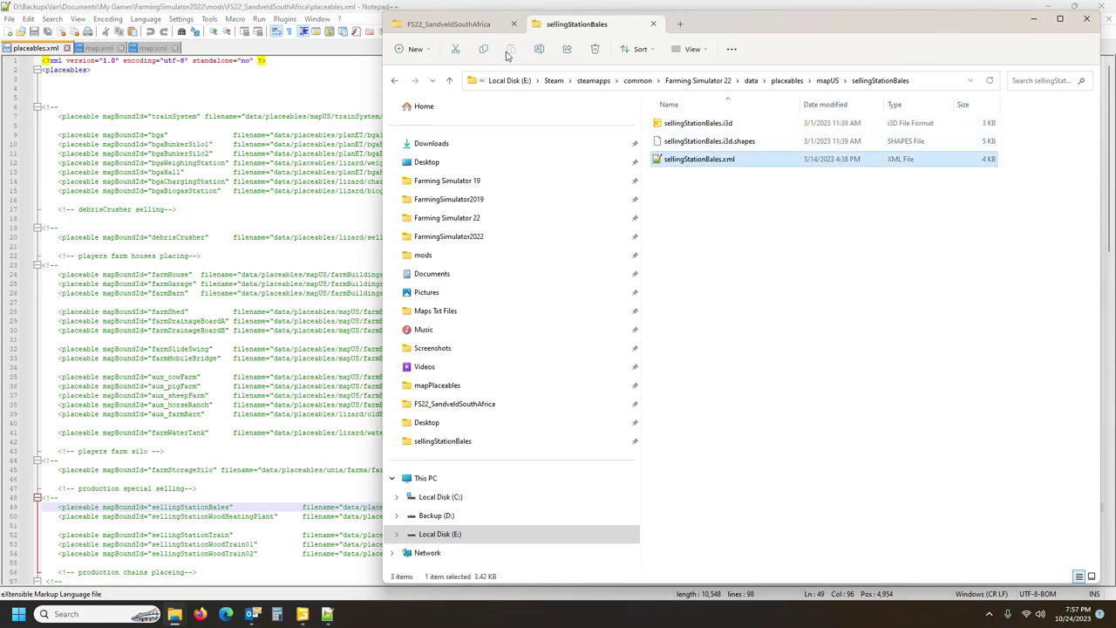
pyautogui.click(467, 24)
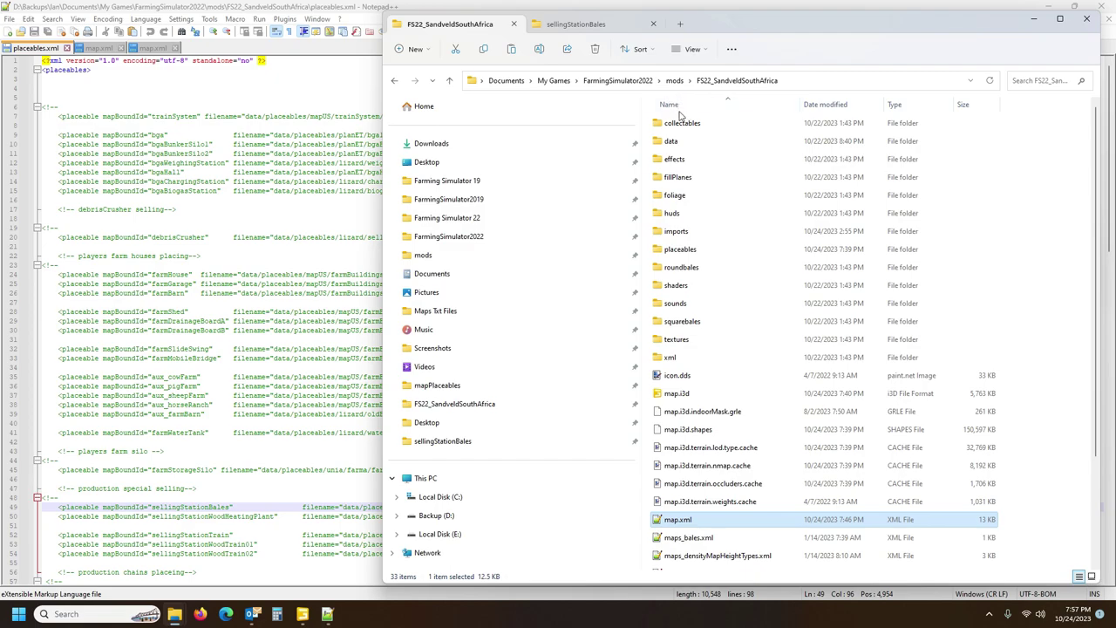
pyautogui.doubleClick(680, 358)
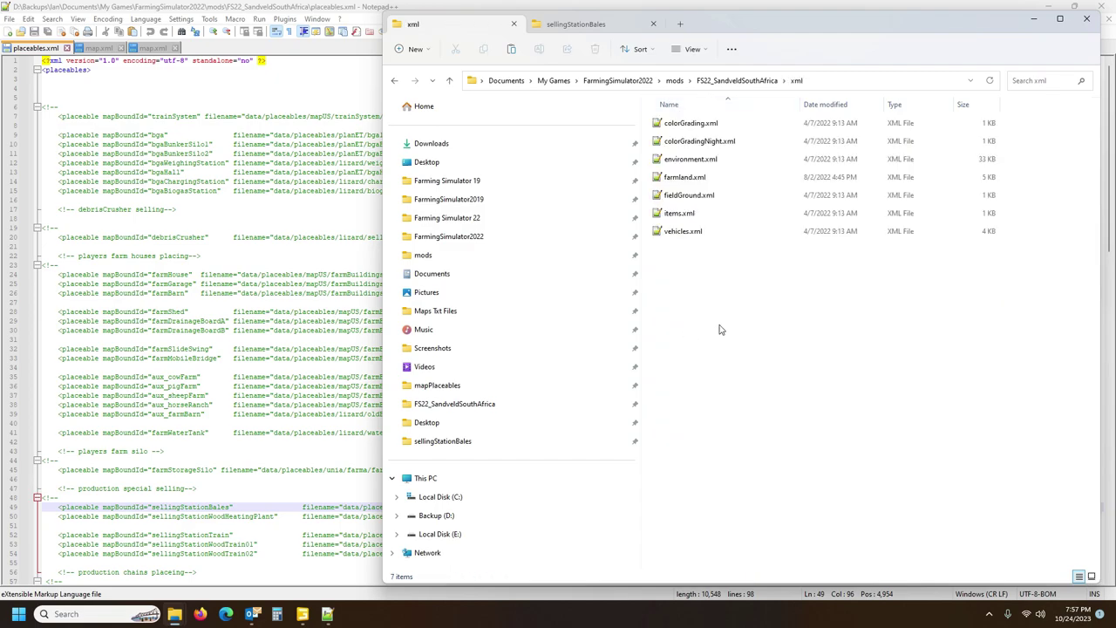
pyautogui.hotkey('ctrl', 'v')
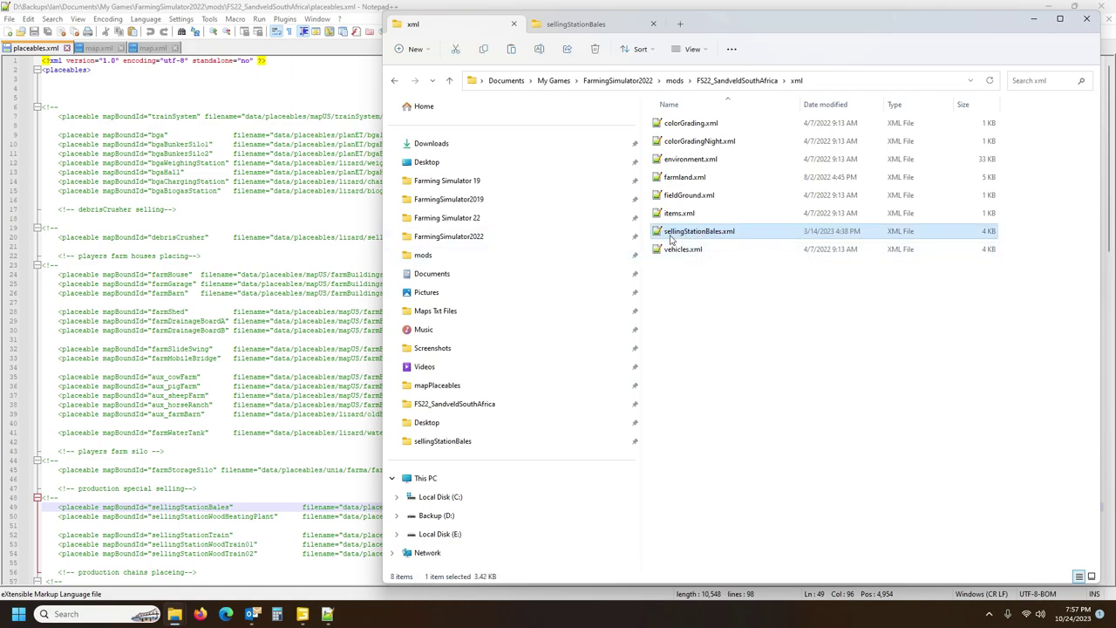
pyautogui.click(704, 232)
pyautogui.moveTo(176, 614)
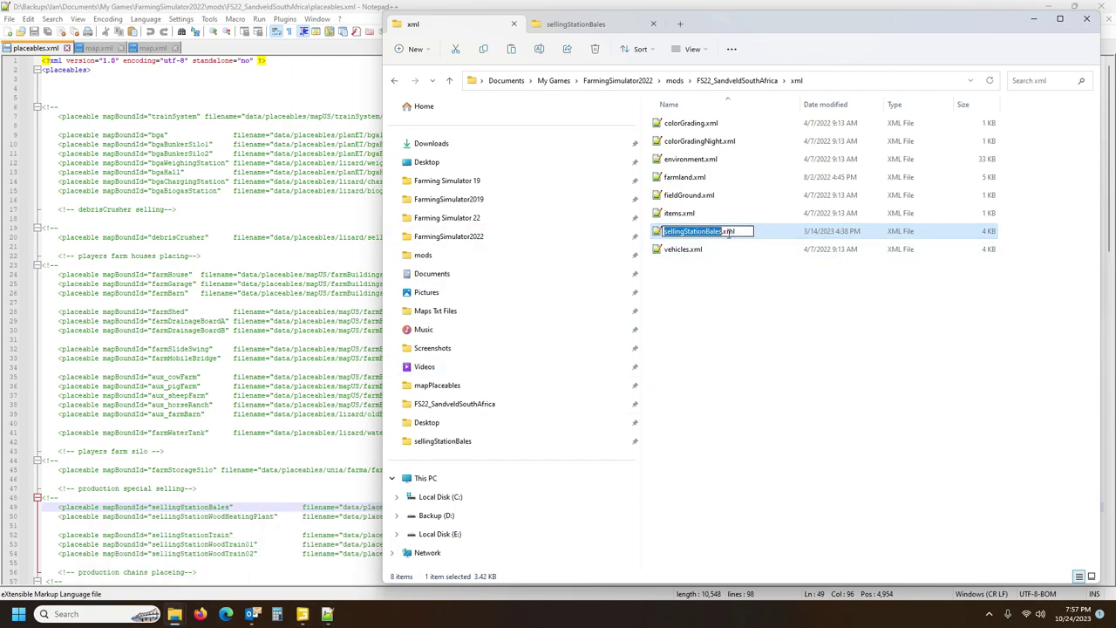
pyautogui.click(723, 304)
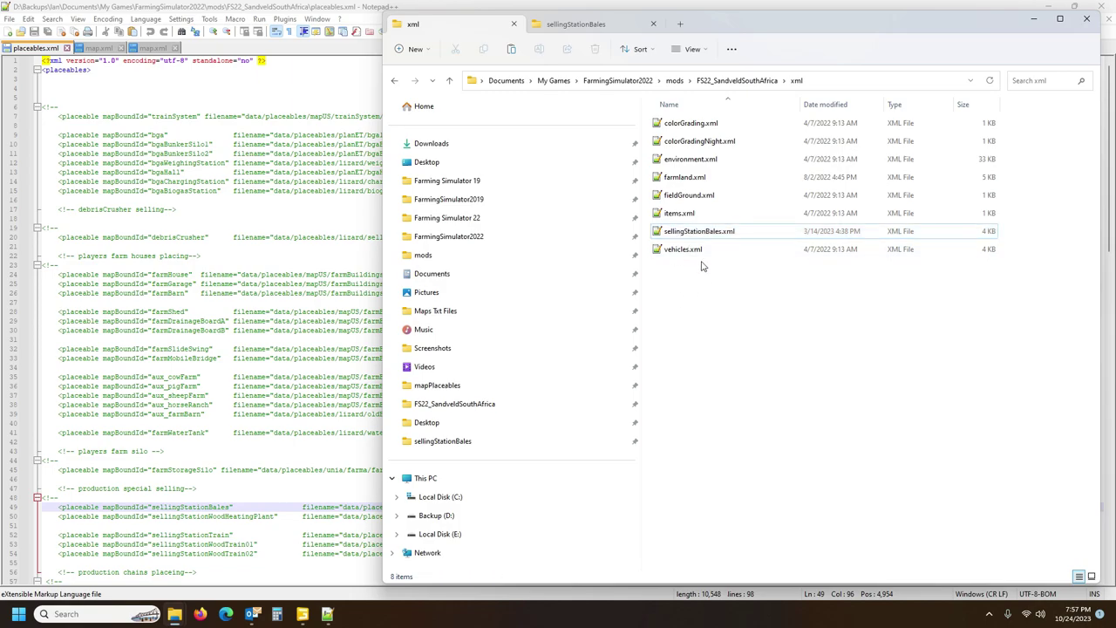
# Open the mod's copy of sellingStationBales.xml in Notepad++ and select the name value in its storeData.
pyautogui.doubleClick(695, 232)
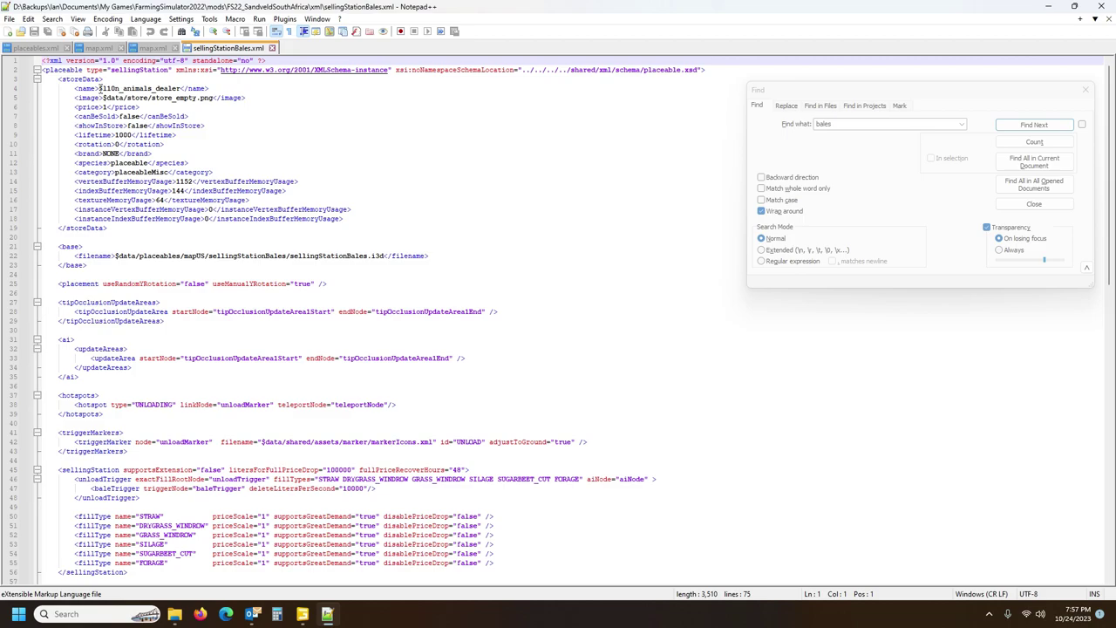
pyautogui.moveTo(99, 88); pyautogui.dragTo(179, 97)
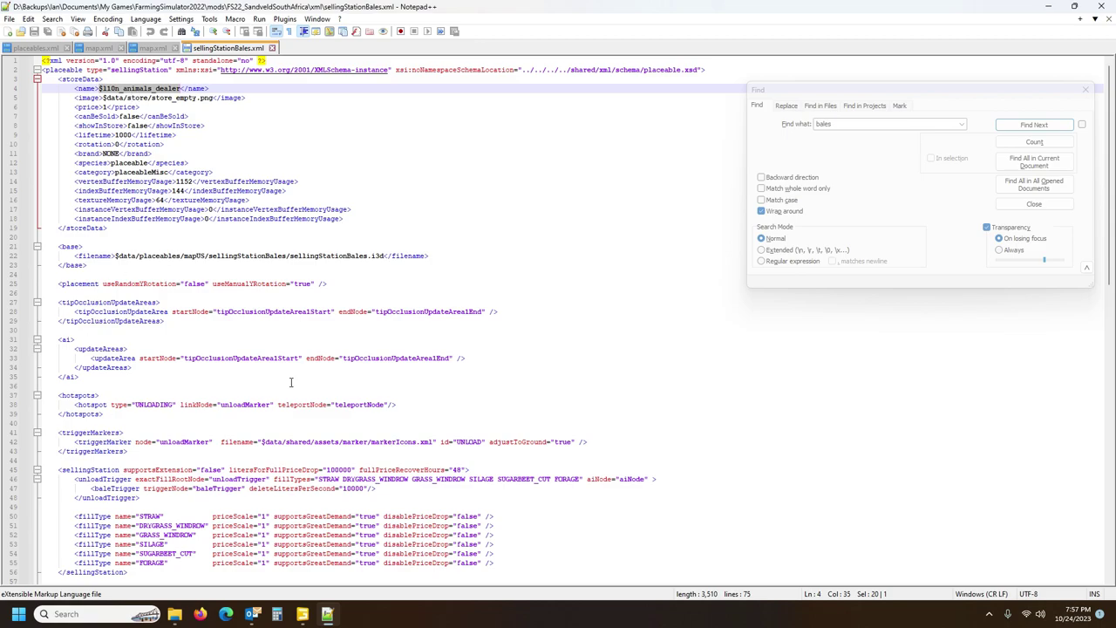
# Set the name value in the storeData of sellingStationBales.xml to "BKB Bales".
pyautogui.click(135, 88)
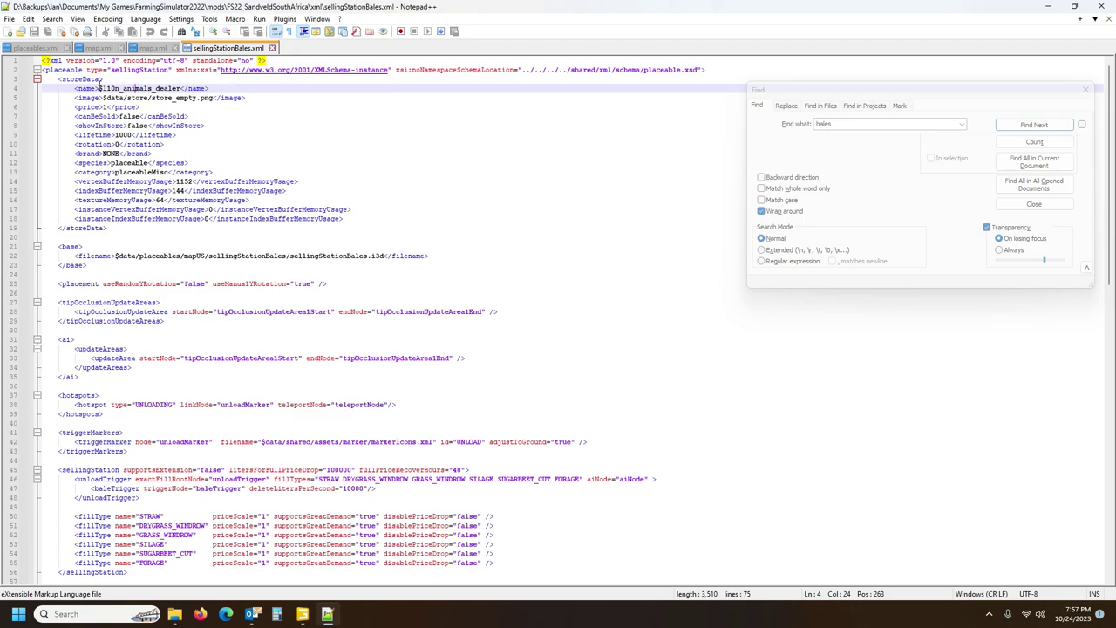
pyautogui.moveTo(99, 88); pyautogui.dragTo(181, 88)
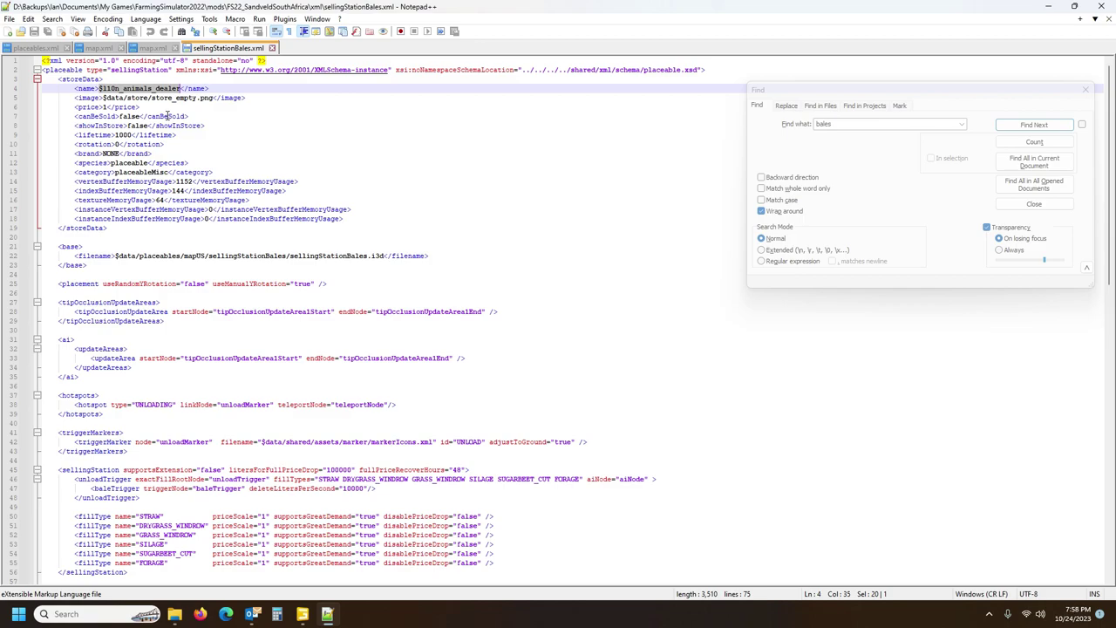
pyautogui.write('BKB')
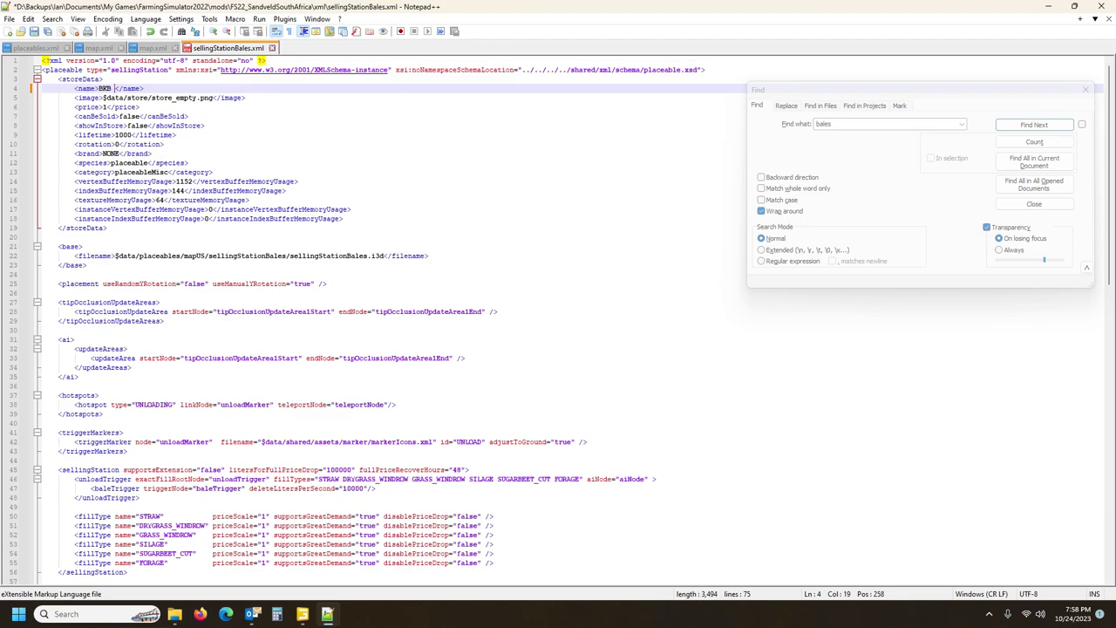
pyautogui.write('Bales')
# In GIANTS Editor, import sellingStationBales.i3d from data/placeables/mapUS/sellingStationBales in the Farming Simulator 22 folder into the map.
pyautogui.click(303, 617)
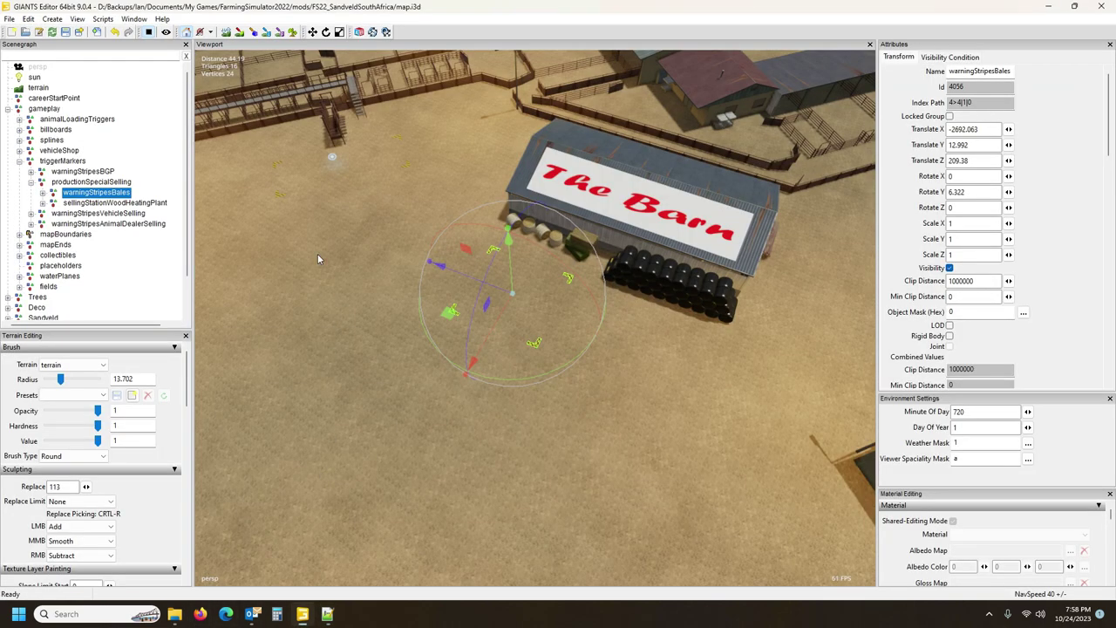
pyautogui.click(9, 19)
pyautogui.click(35, 146)
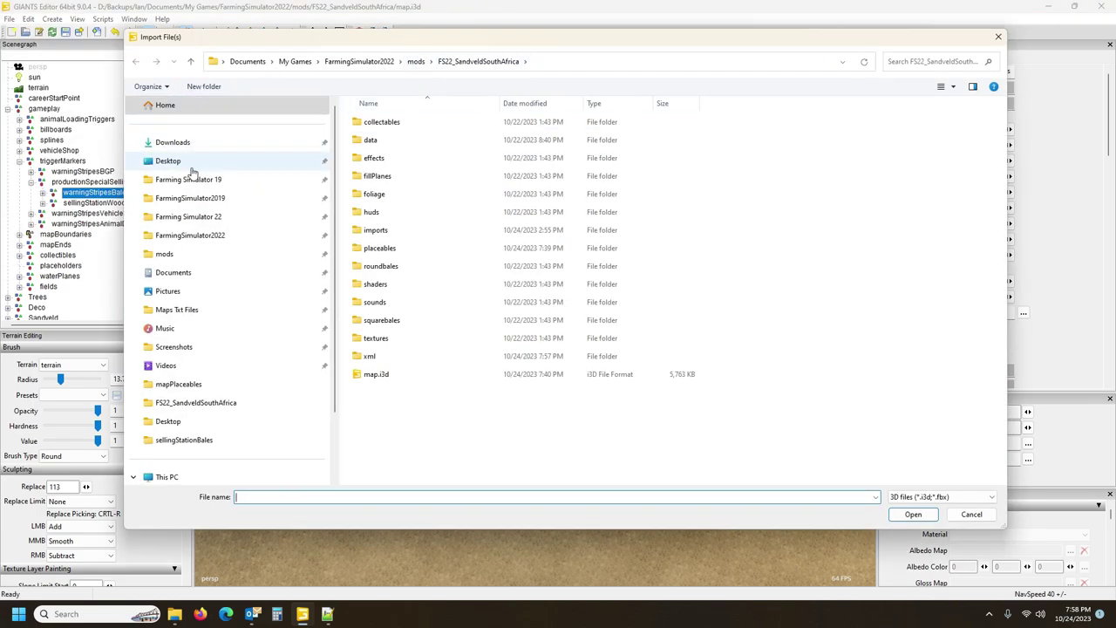
pyautogui.click(192, 216)
pyautogui.doubleClick(366, 121)
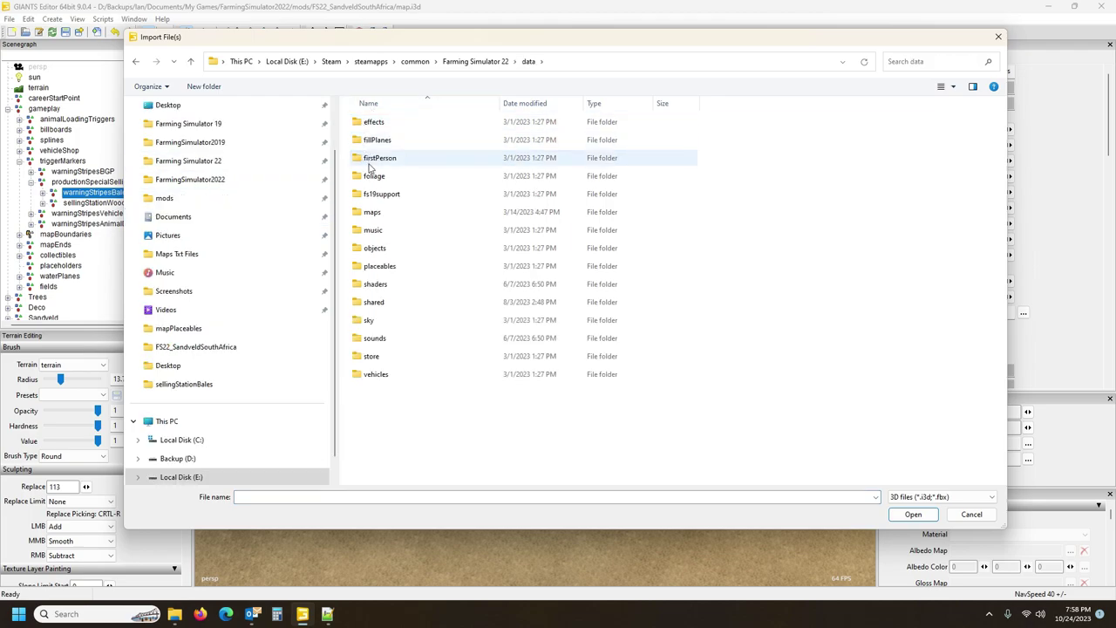
pyautogui.doubleClick(379, 266)
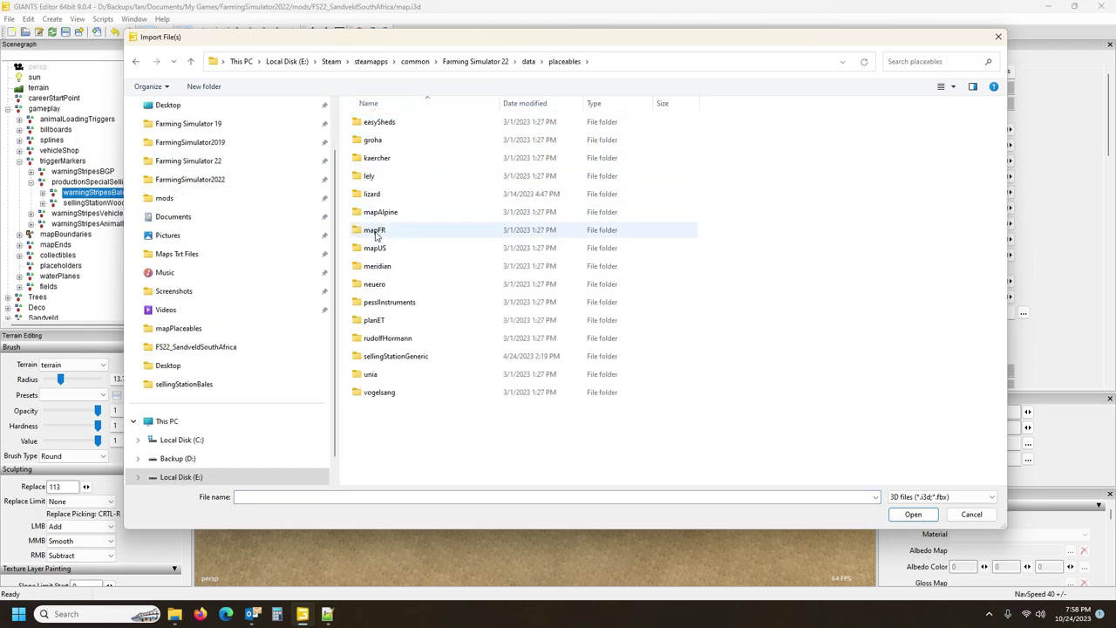
pyautogui.doubleClick(375, 248)
pyautogui.click(388, 234)
pyautogui.doubleClick(388, 235)
pyautogui.doubleClick(385, 127)
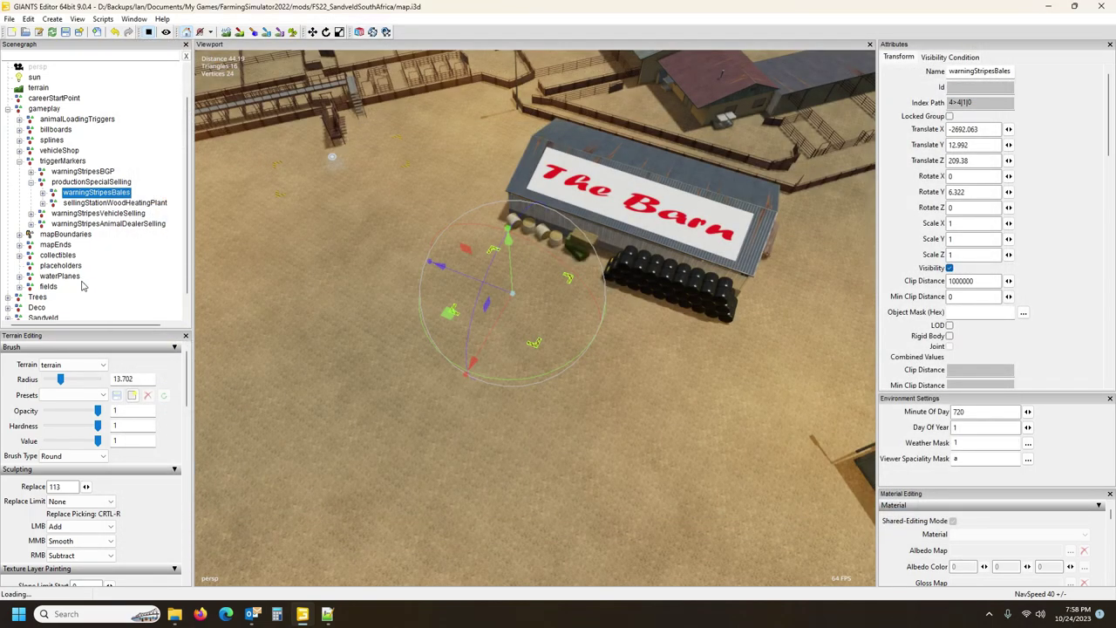
# Move the imported sellingStationBales group into the placeholders group under gameplay by cutting and pasting it.
pyautogui.click(89, 308)
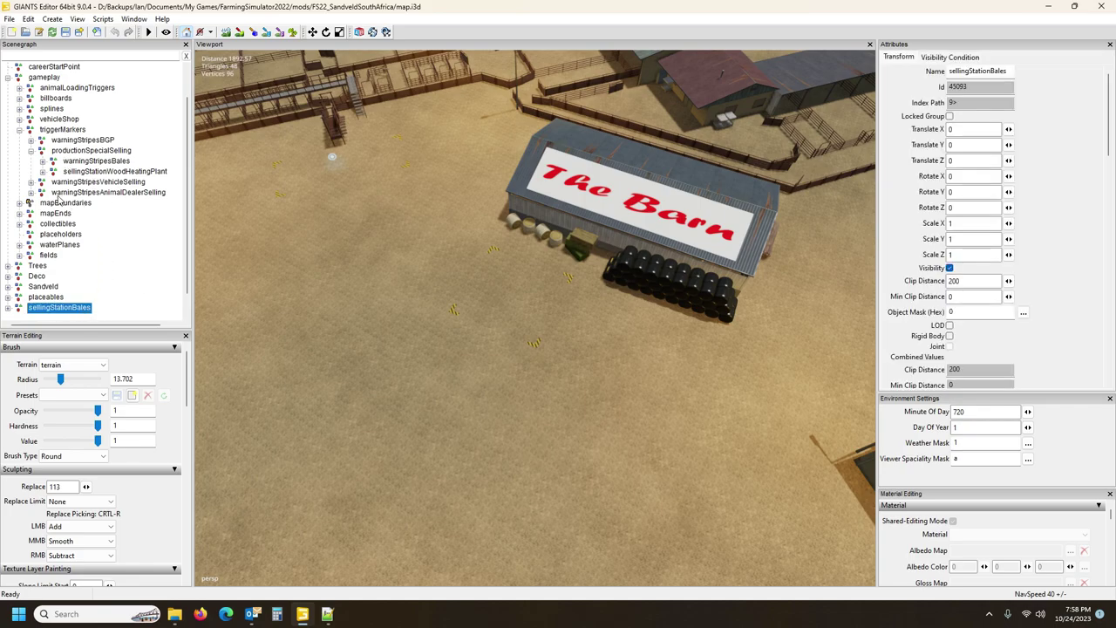
pyautogui.press('Delete')
pyautogui.click(61, 234)
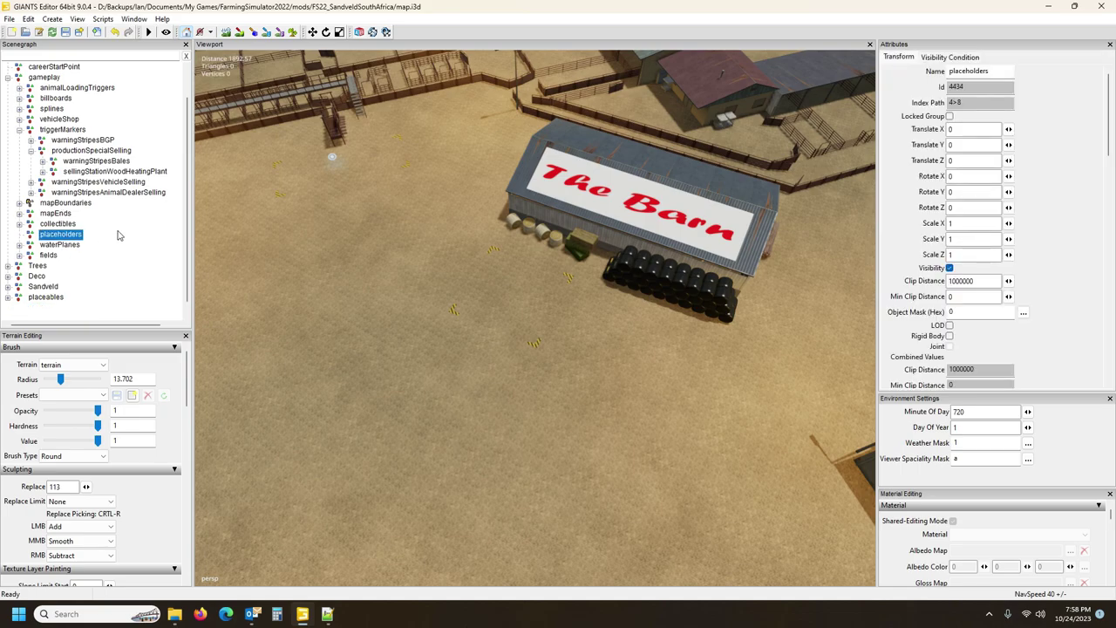
pyautogui.hotkey('ctrl', 'v')
# Close the environment settings and display the user attributes of the placeholders group to check its onCreate attribute.
pyautogui.click(61, 234)
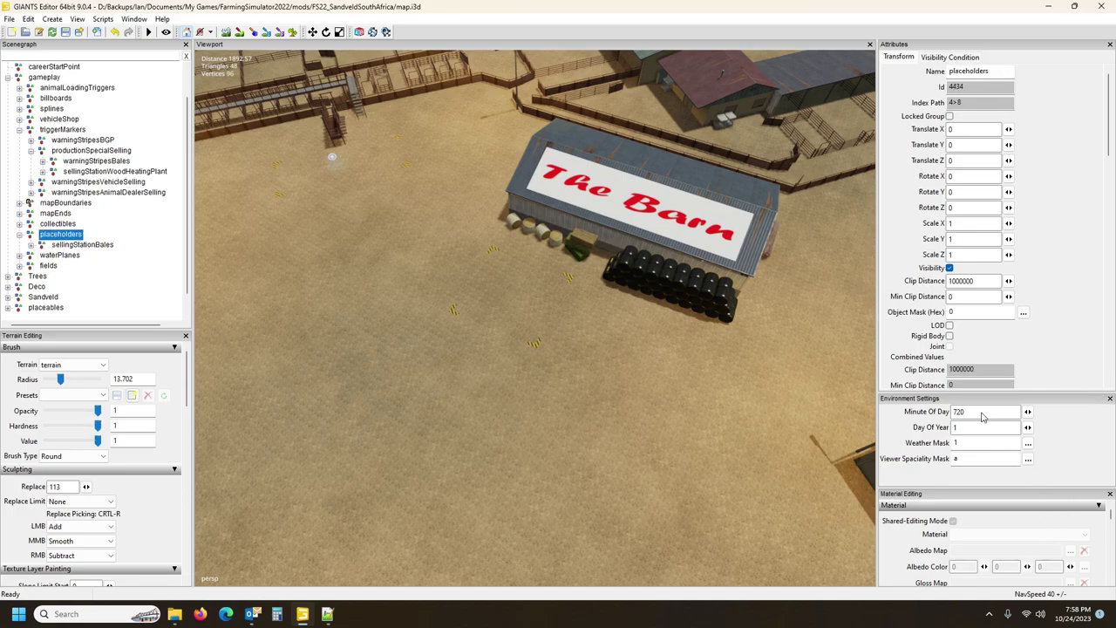
pyautogui.click(1109, 398)
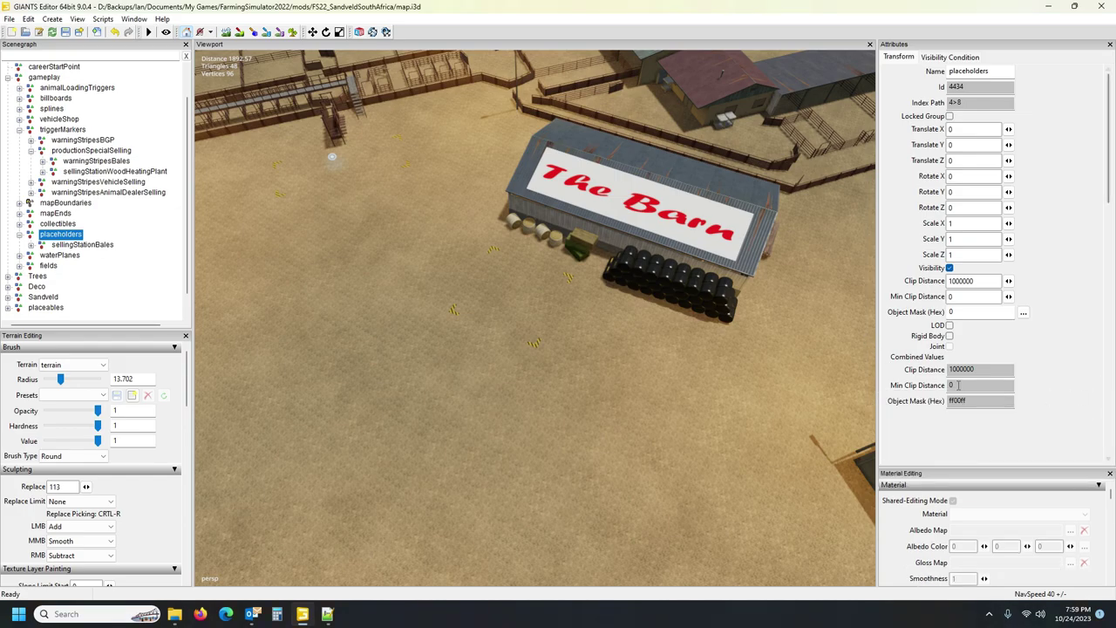
pyautogui.click(135, 19)
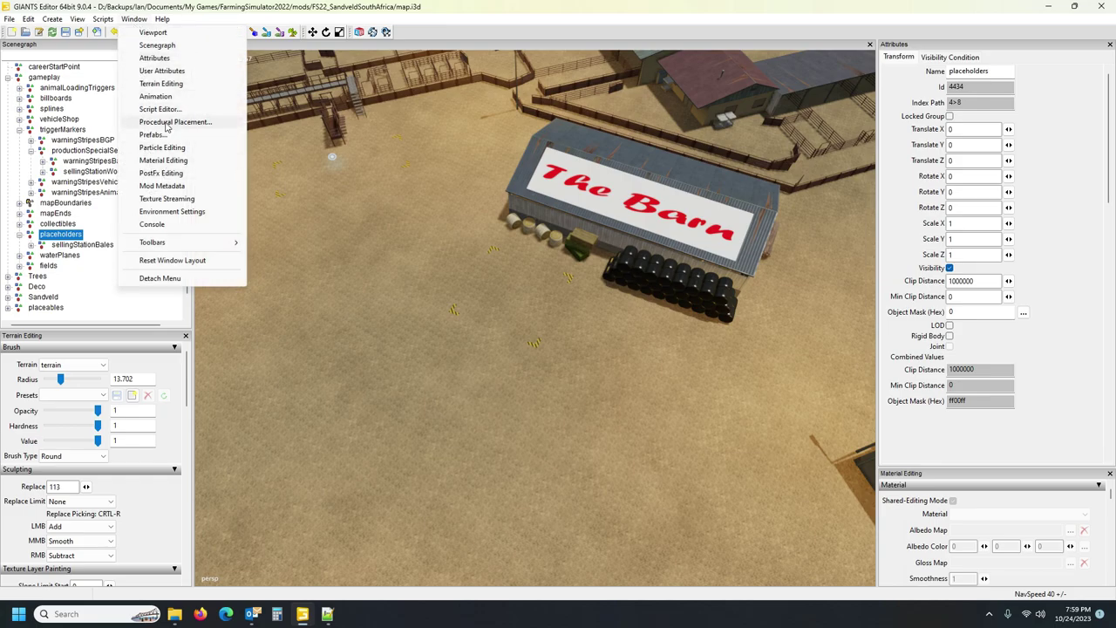
pyautogui.click(160, 72)
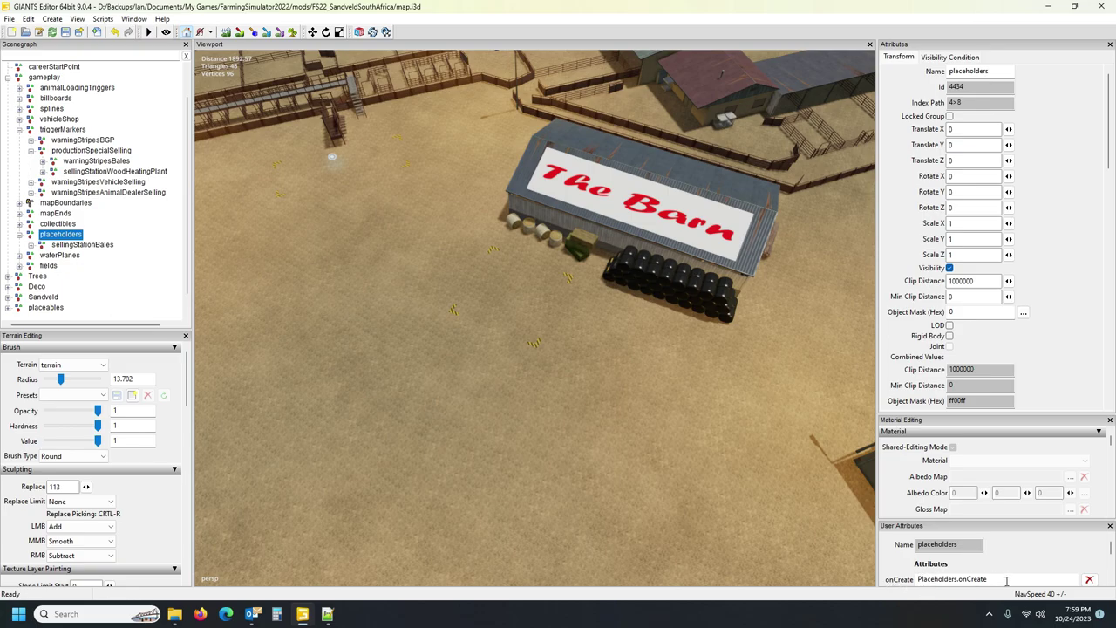
# Place sellingStationBales over the warning stripes in front of The Barn and rotate it about 4.644 degrees around Y to align with them.
pyautogui.click(101, 247)
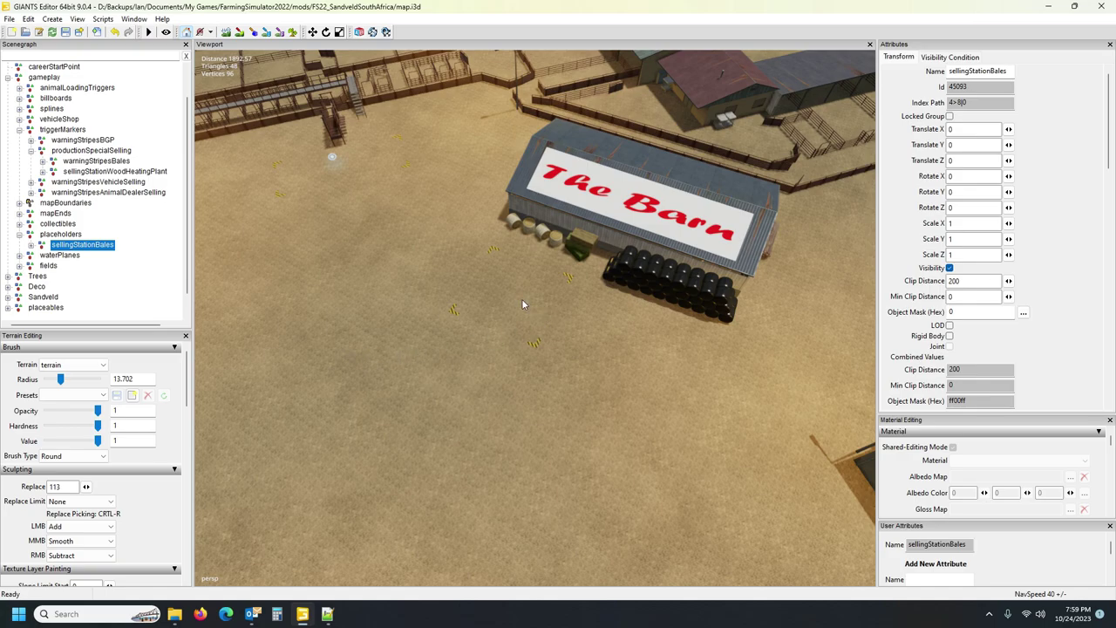
pyautogui.hotkey('ctrl', 'b')
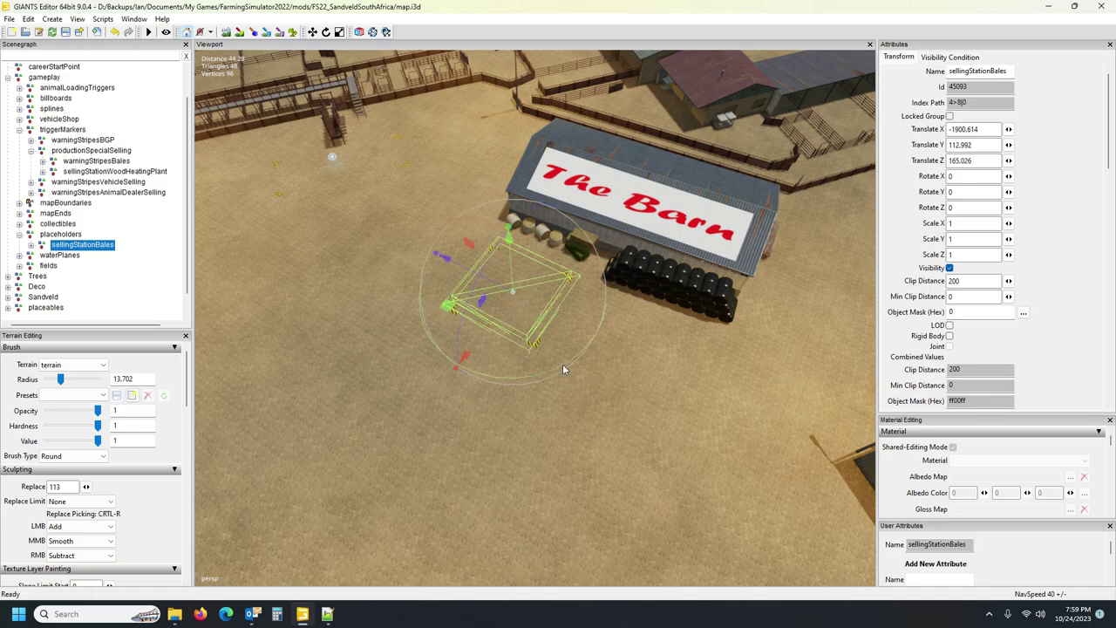
pyautogui.moveTo(523, 376); pyautogui.dragTo(532, 378)
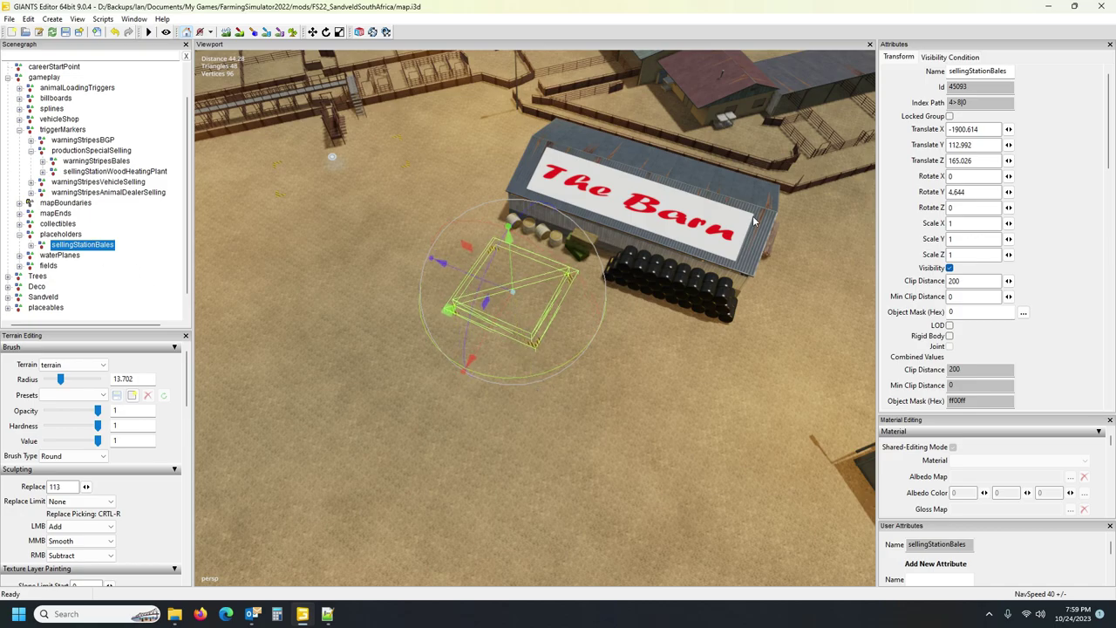
# Copy the placed group's translation into the position of the sellingStationBales entry in placeables.xml in Notepad++: -1900.61401367 112.99221802 165.02627563.
pyautogui.click(980, 129)
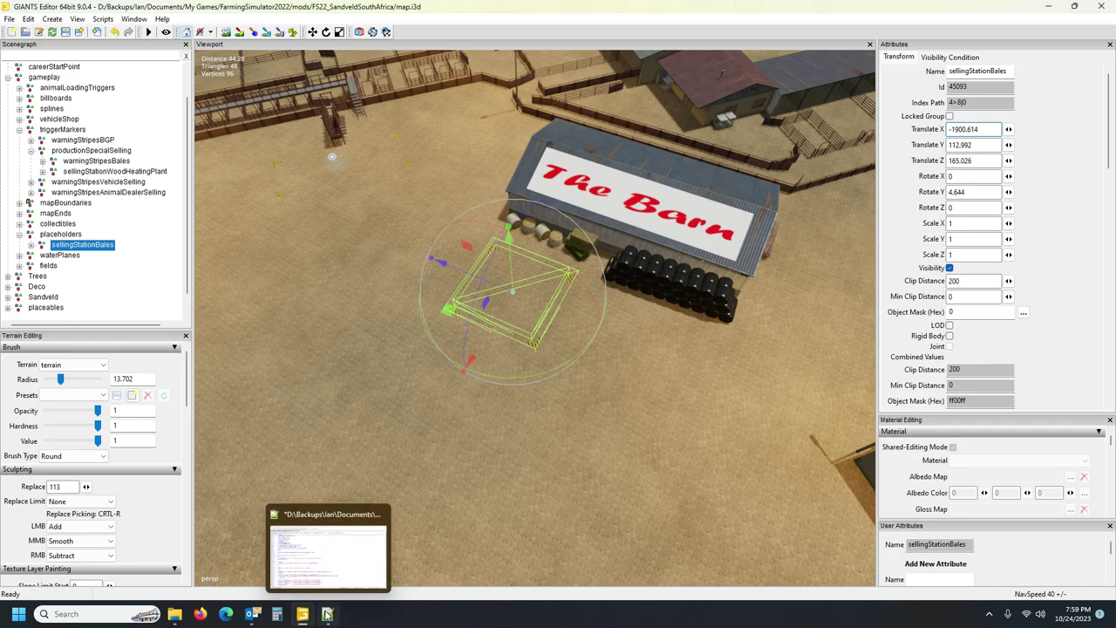
pyautogui.click(305, 541)
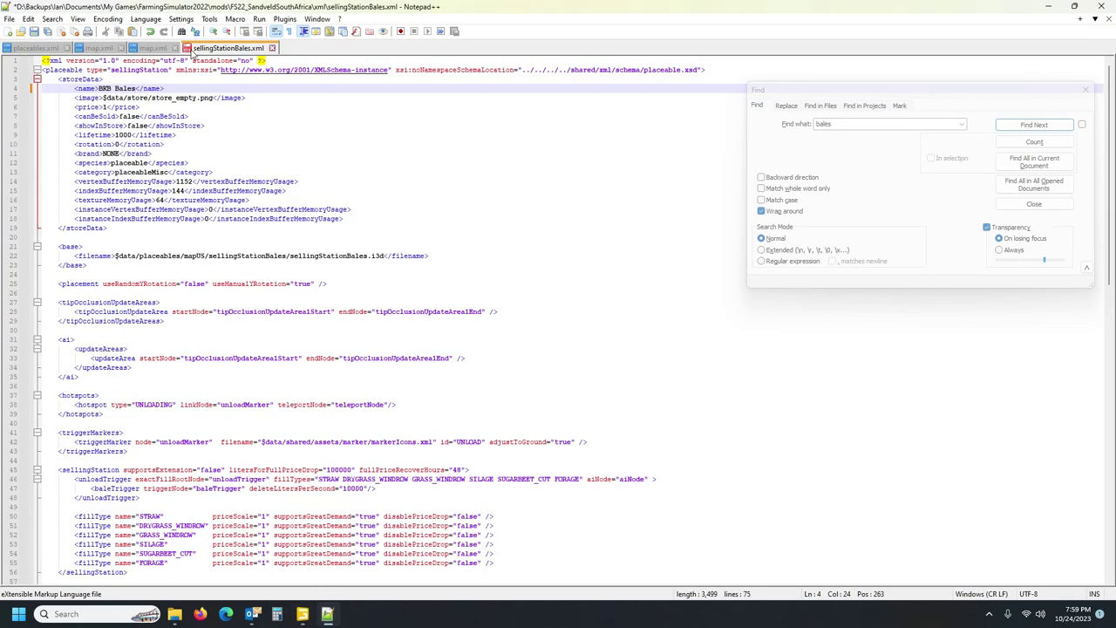
pyautogui.click(38, 52)
pyautogui.scroll(-3, 292, 301)
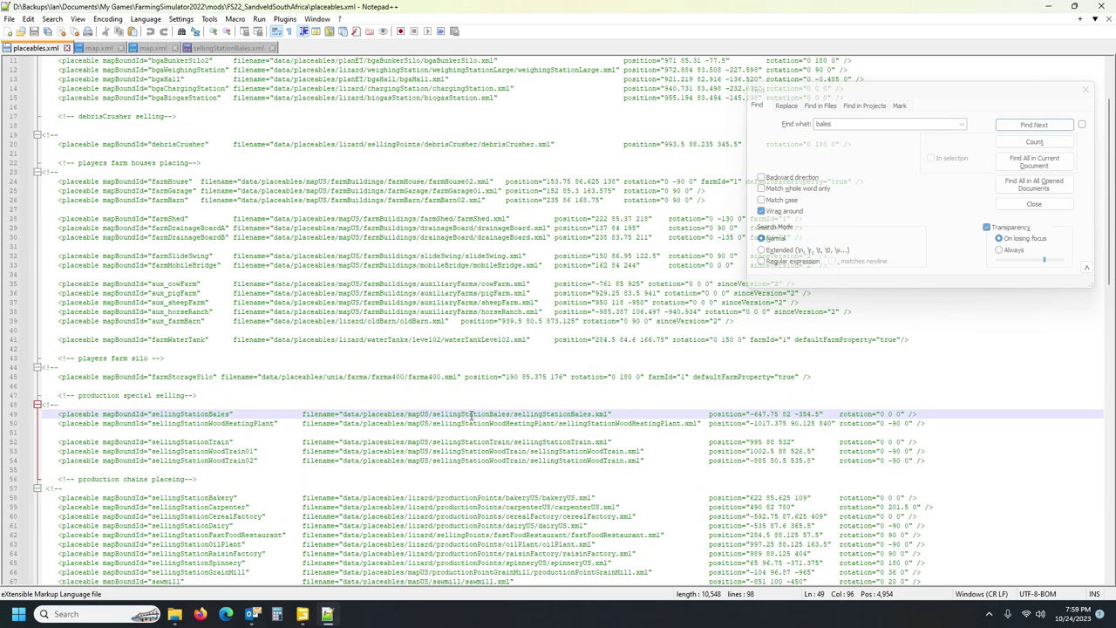
pyautogui.moveTo(750, 413); pyautogui.dragTo(822, 414)
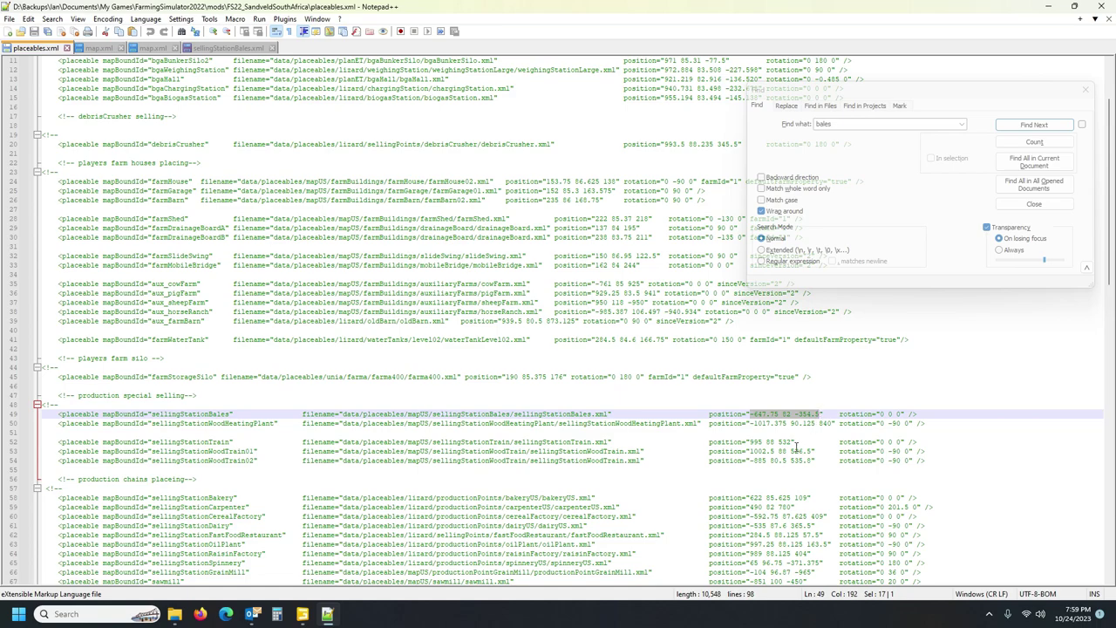
pyautogui.write('-1900.61401367 112.99221802 165.02627563')
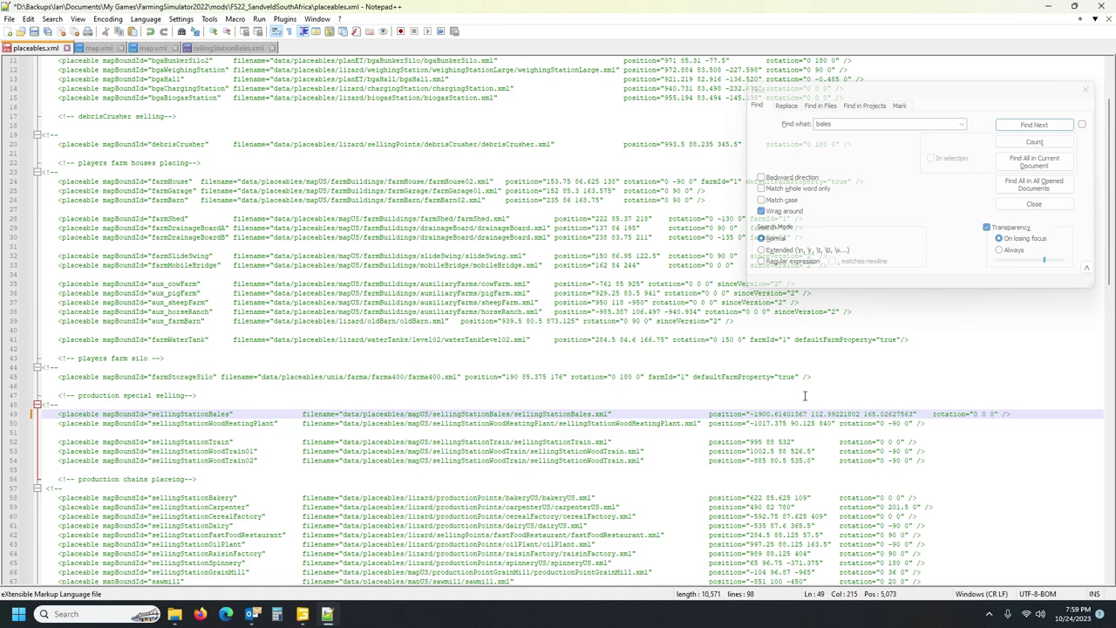
# Copy the group's rotation from GIANTS Editor into the sellingStationBales entry in placeables.xml as 0 4.64388514 0.
pyautogui.click(302, 614)
pyautogui.click(965, 176)
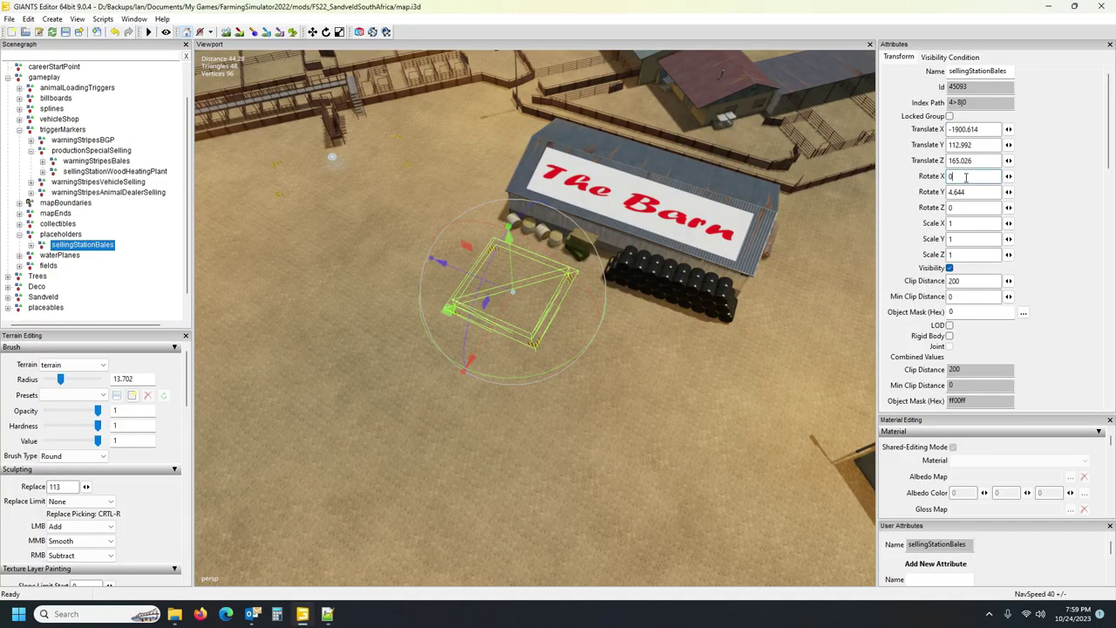
pyautogui.click(327, 614)
pyautogui.moveTo(974, 416); pyautogui.dragTo(992, 415)
pyautogui.write('0 4.64388514 0')
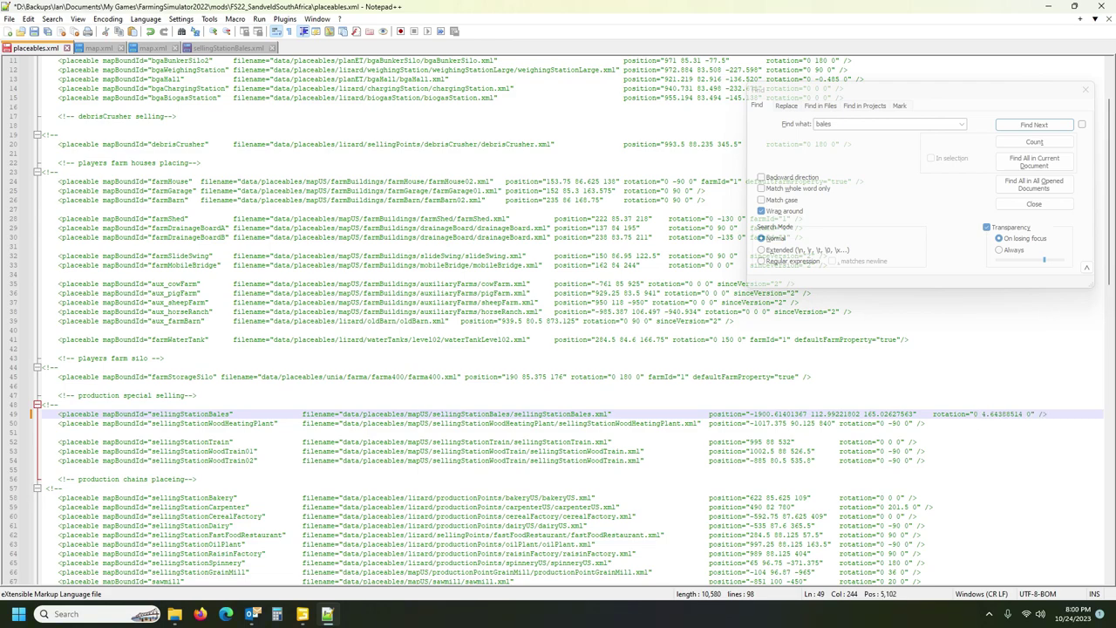
# Move the sellingStationBales line out of the commented block to just below the opening placeables tag, and shift the Find dialog clear of it.
pyautogui.click(9, 415)
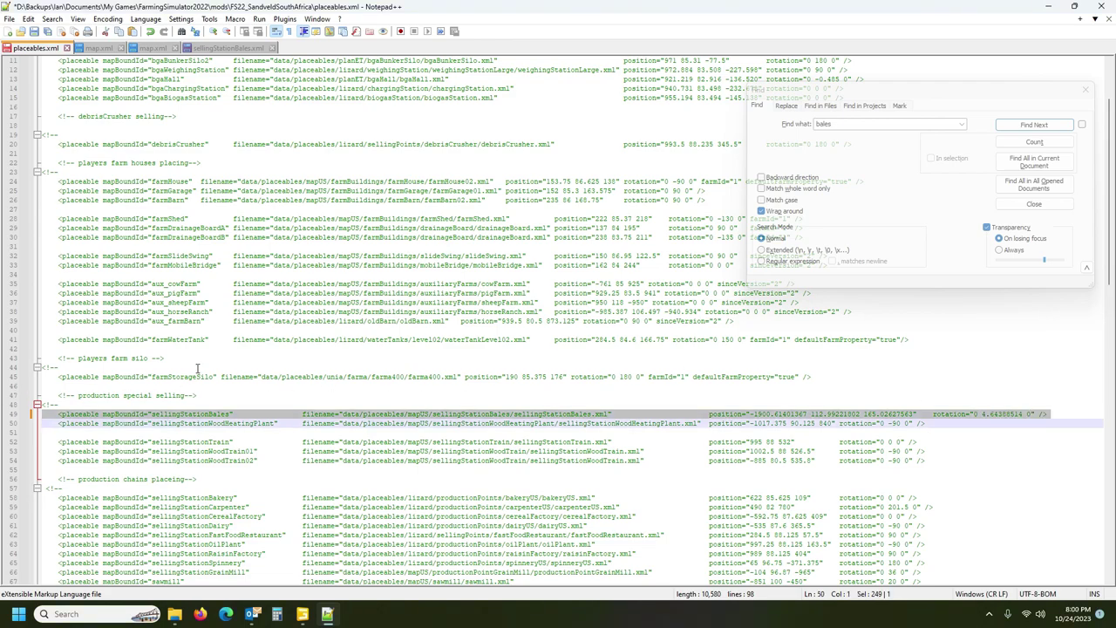
pyautogui.press('Delete')
pyautogui.scroll(4, 154, 276)
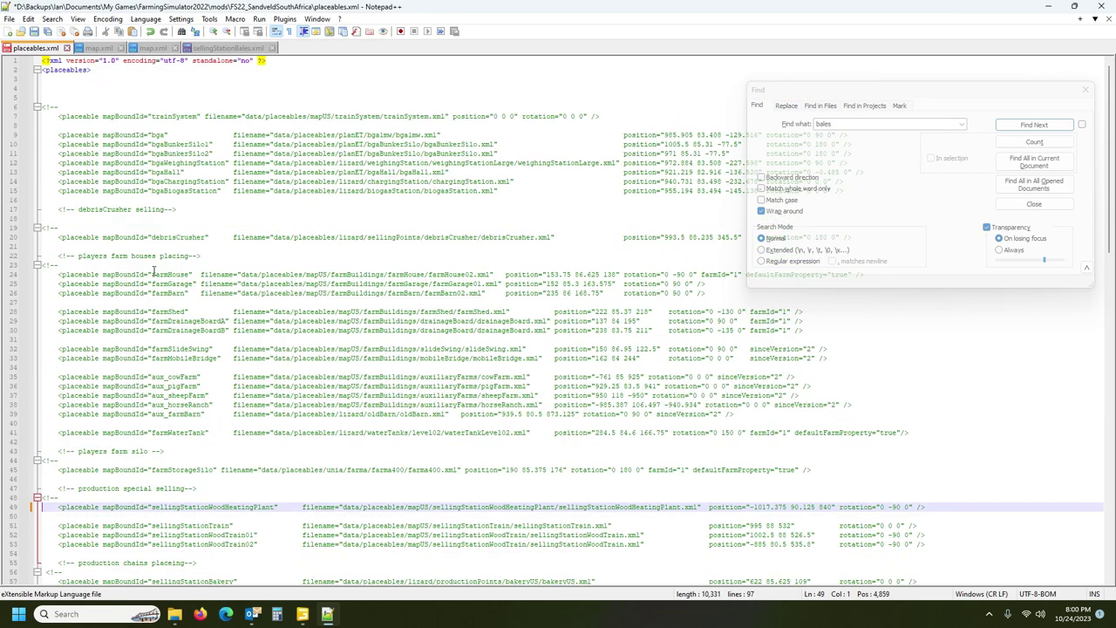
pyautogui.click(45, 88)
pyautogui.write('<placeable mapBoundId="sellingStationBales"                filename="data/placeables/mapUS/sellingStationBales/sellingStationBales.xml"                position="-1000.61401367 112.99221802 165.02627563"   rotation="0 4.64388514 0" />')
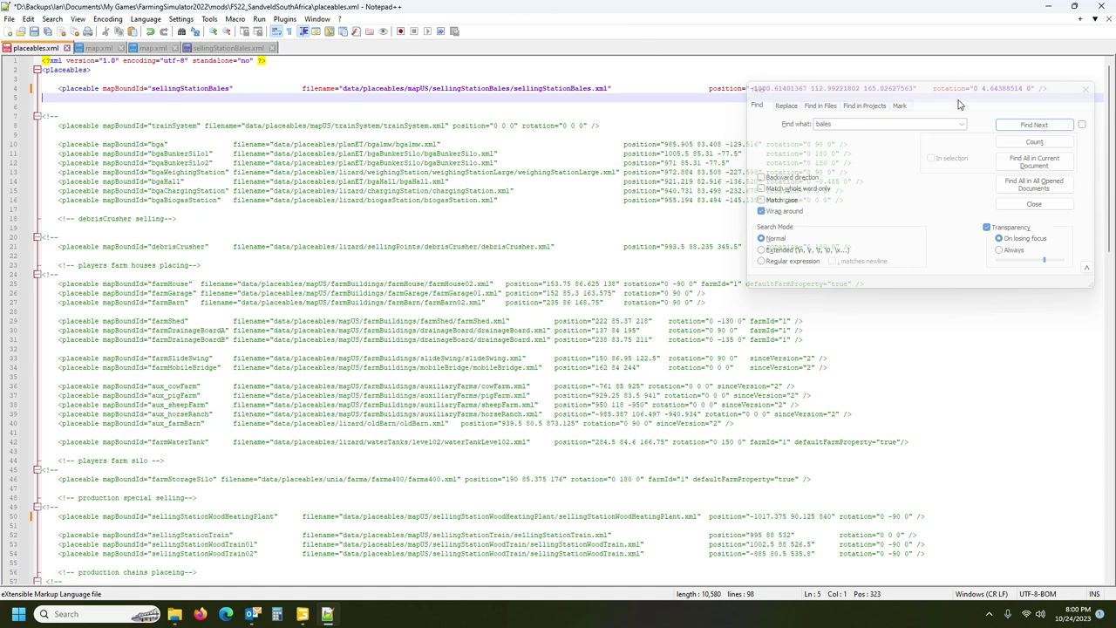
pyautogui.moveTo(965, 91); pyautogui.dragTo(983, 155)
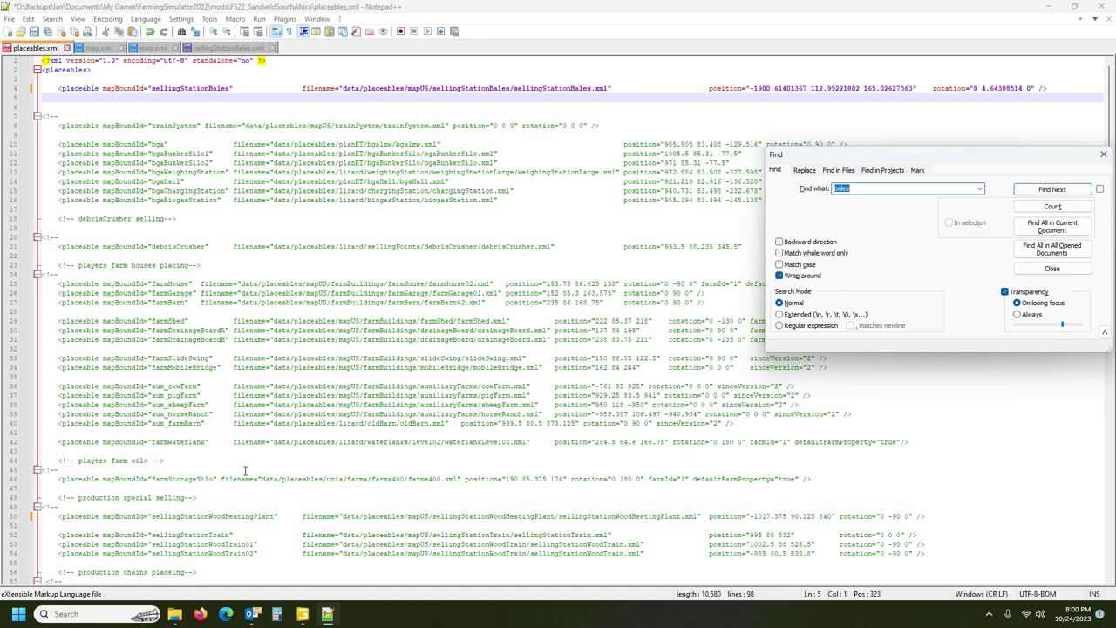
# Check the mod's xml folder in File Explorer, and insert $mapdir$/xml at the start of the sellingStationBales filename in placeables.xml.
pyautogui.moveTo(175, 614)
pyautogui.click(161, 525)
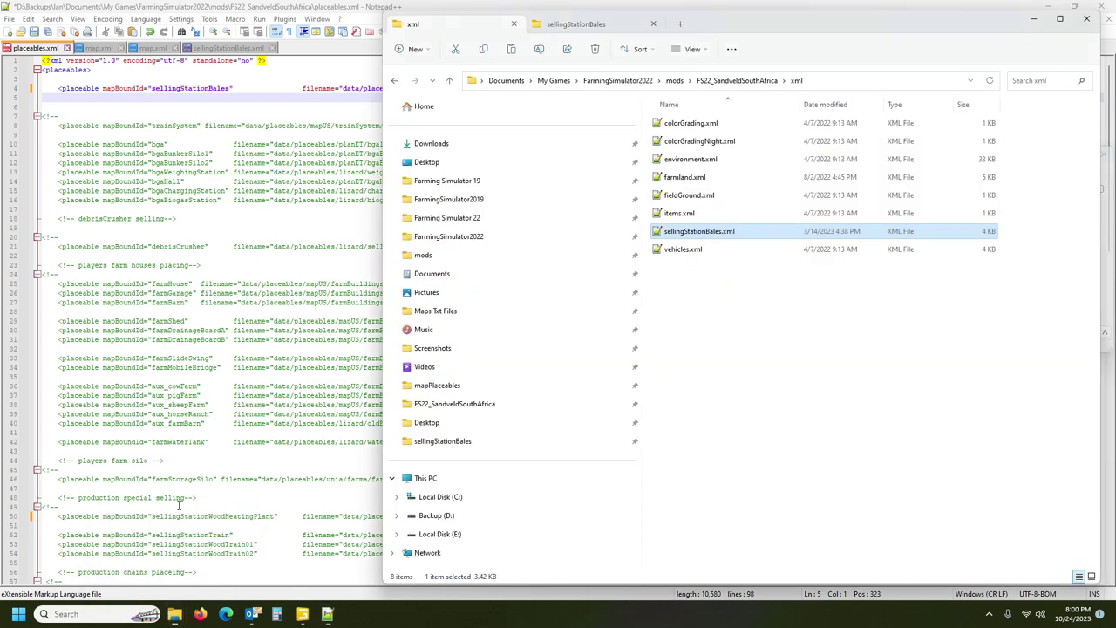
pyautogui.click(360, 89)
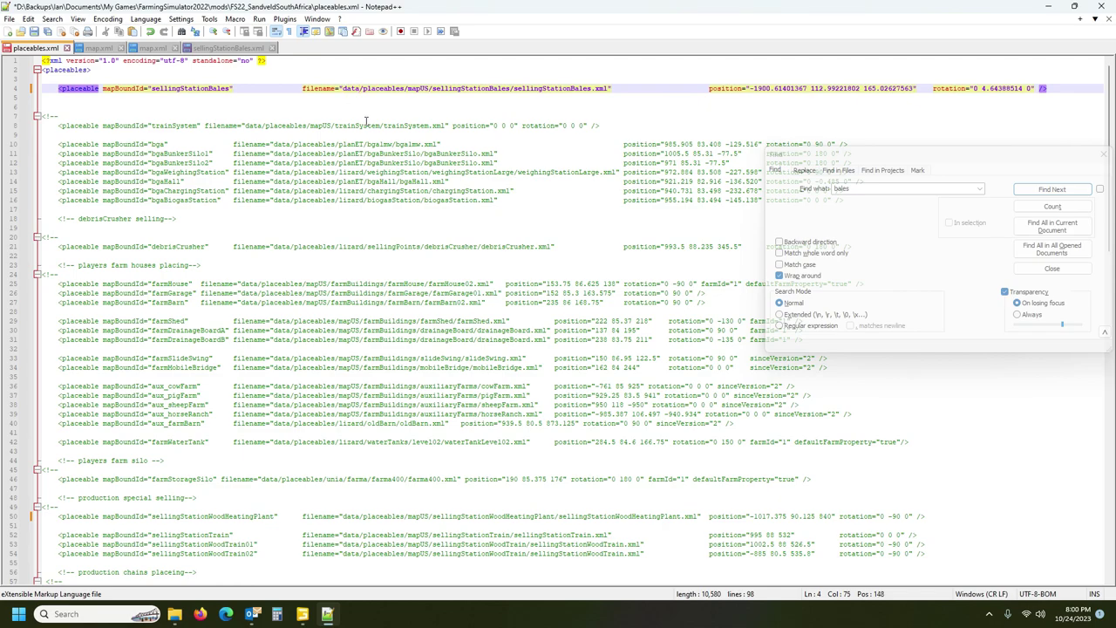
pyautogui.write('$mapd')
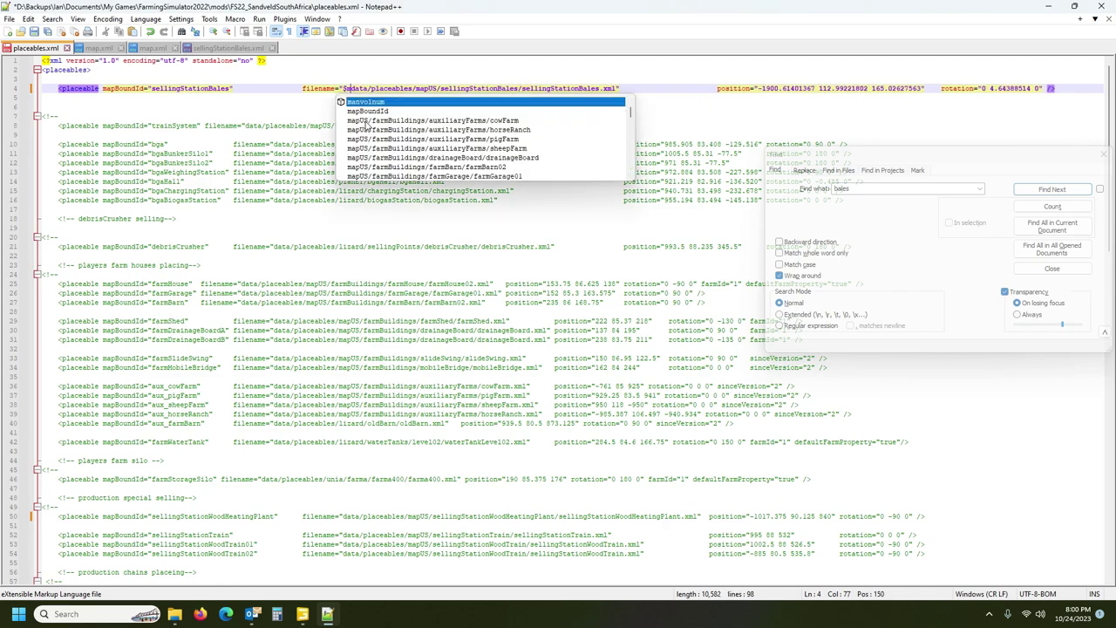
pyautogui.write('ir')
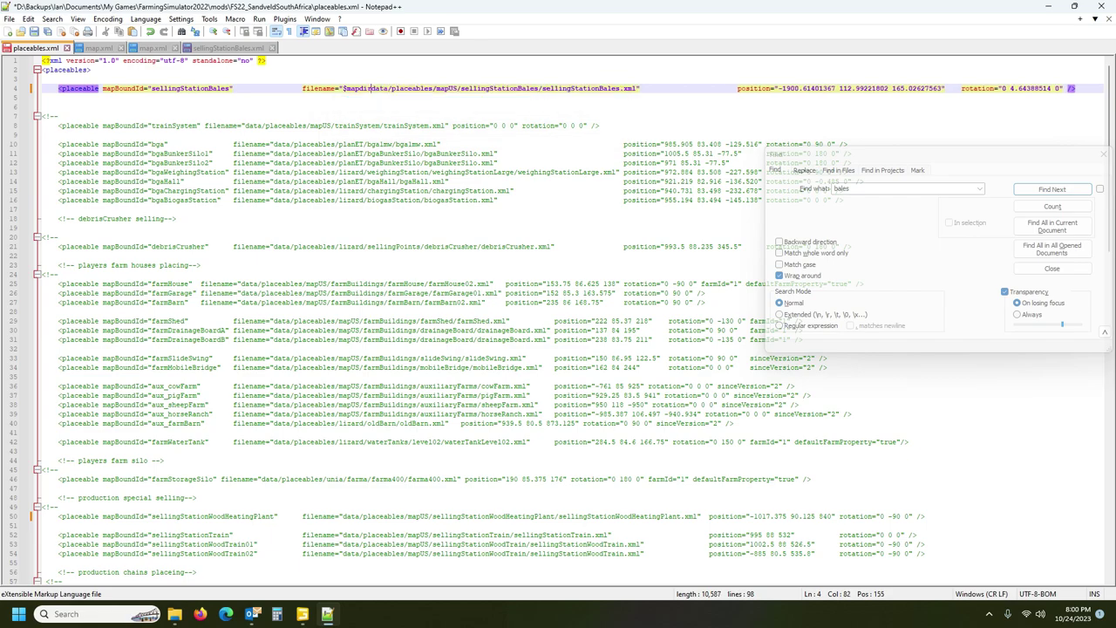
pyautogui.write('$/')
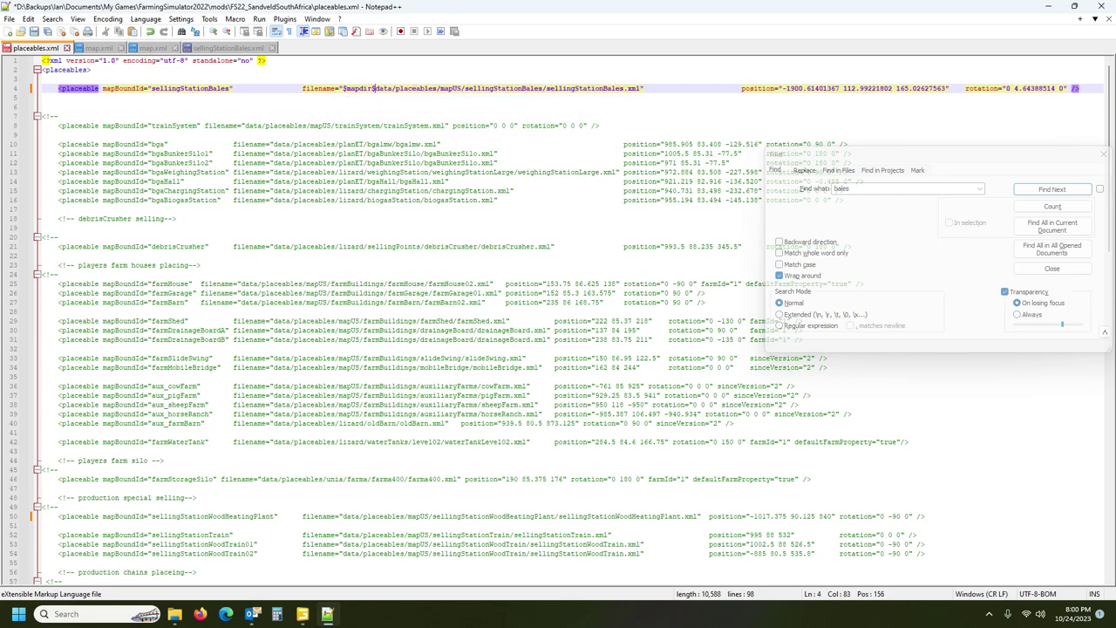
pyautogui.write('xml')
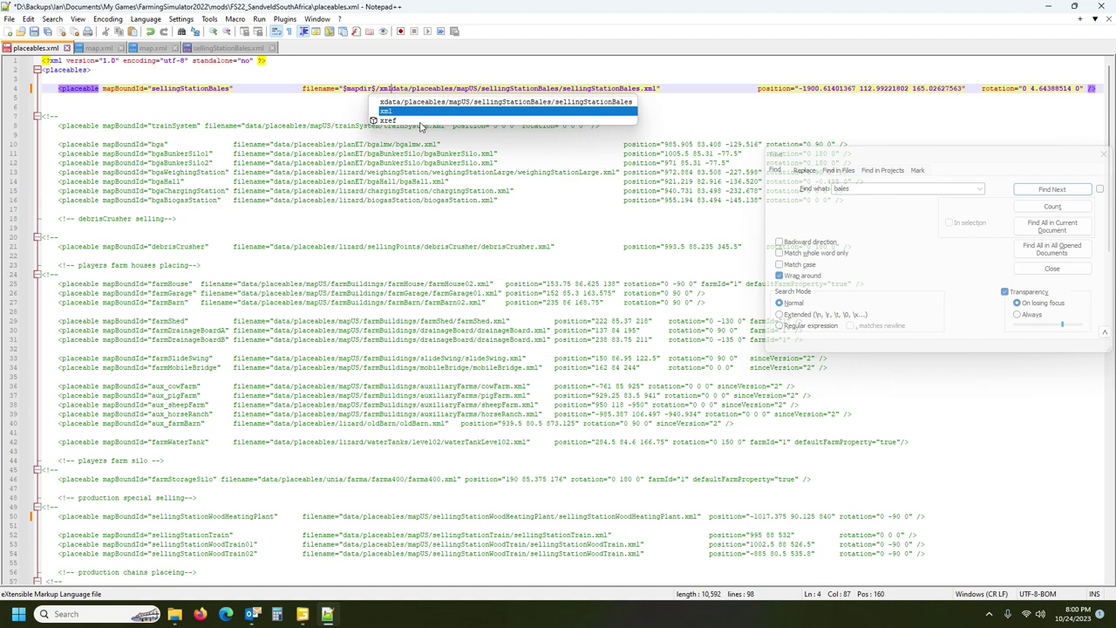
# Remove the leftover data/placeables/mapUS/sellingStationBales part of the filename so it reads $mapdir$/xml/sellingStationBales.xml.
pyautogui.press('Delete')
pyautogui.press('Delete')
pyautogui.press('Delete')
pyautogui.press('Delete')
pyautogui.press('Delete')
pyautogui.press('Delete')
pyautogui.press('Delete')
pyautogui.press('Delete')
pyautogui.press('Delete')
pyautogui.press('Delete')
pyautogui.press('Delete')
pyautogui.press('Delete')
pyautogui.press('Delete')
pyautogui.press('Delete')
pyautogui.press('Delete')
pyautogui.press('Delete')
pyautogui.press('Delete')
pyautogui.press('Delete')
pyautogui.press('Delete')
pyautogui.press('Delete')
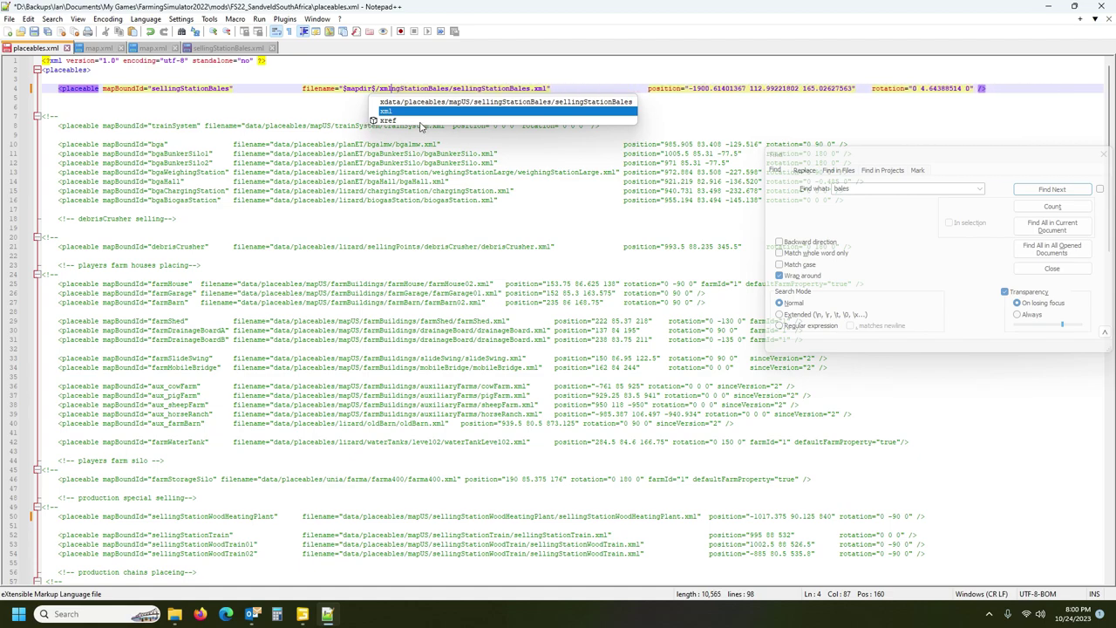
pyautogui.press('Delete')
pyautogui.press('Delete')
pyautogui.press('Delete')
pyautogui.press('Delete')
pyautogui.press('Delete')
pyautogui.press('Delete')
pyautogui.press('Delete')
pyautogui.press('Delete')
pyautogui.press('Delete')
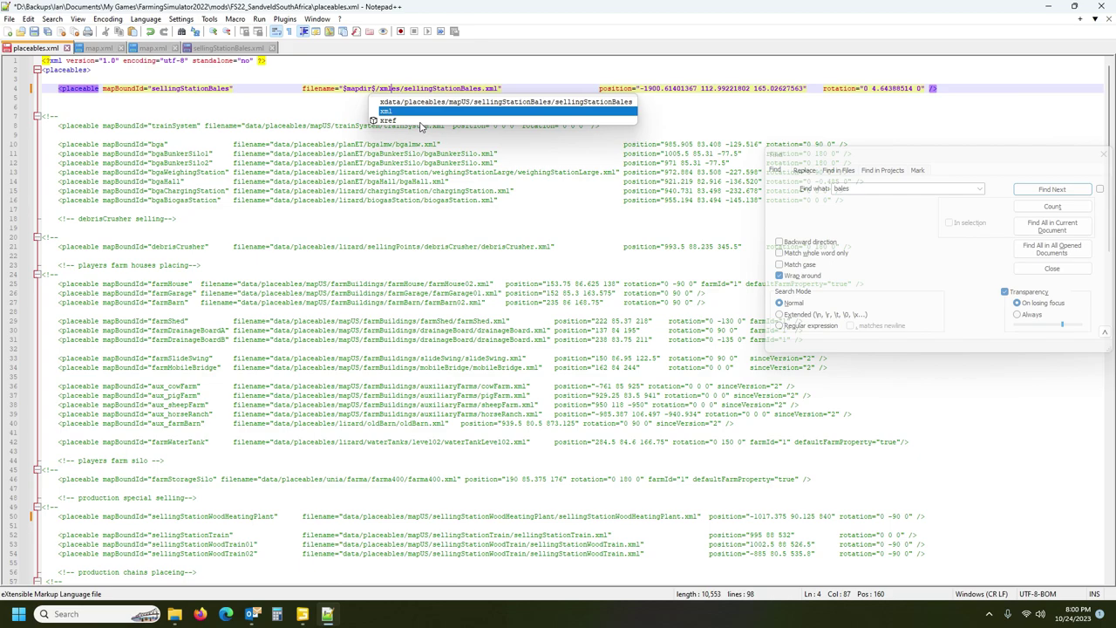
pyautogui.press('Delete')
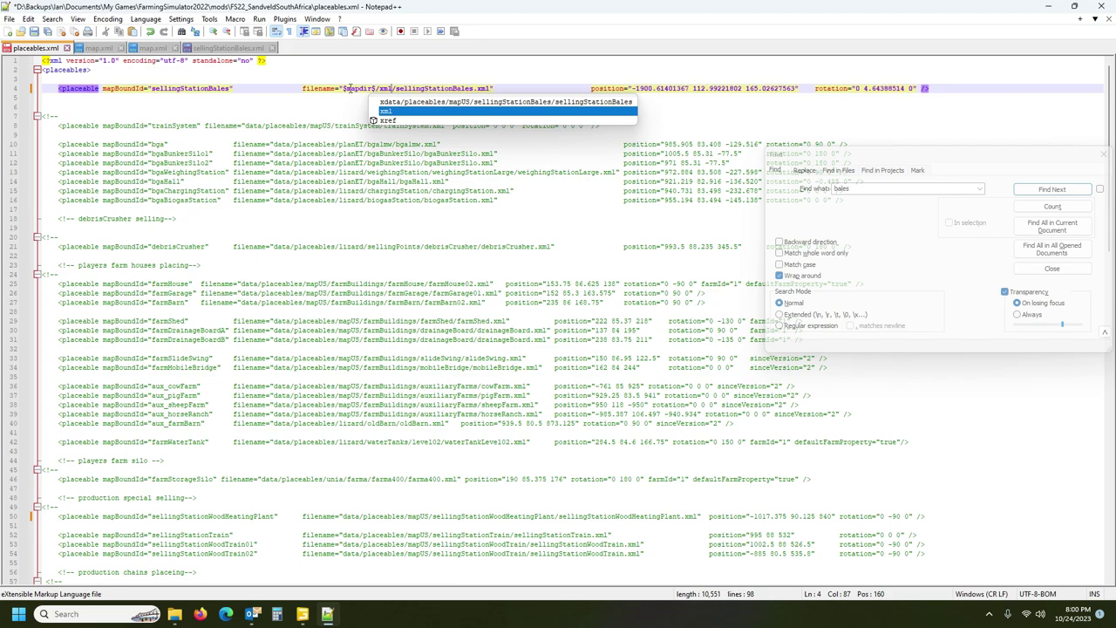
pyautogui.click(353, 90)
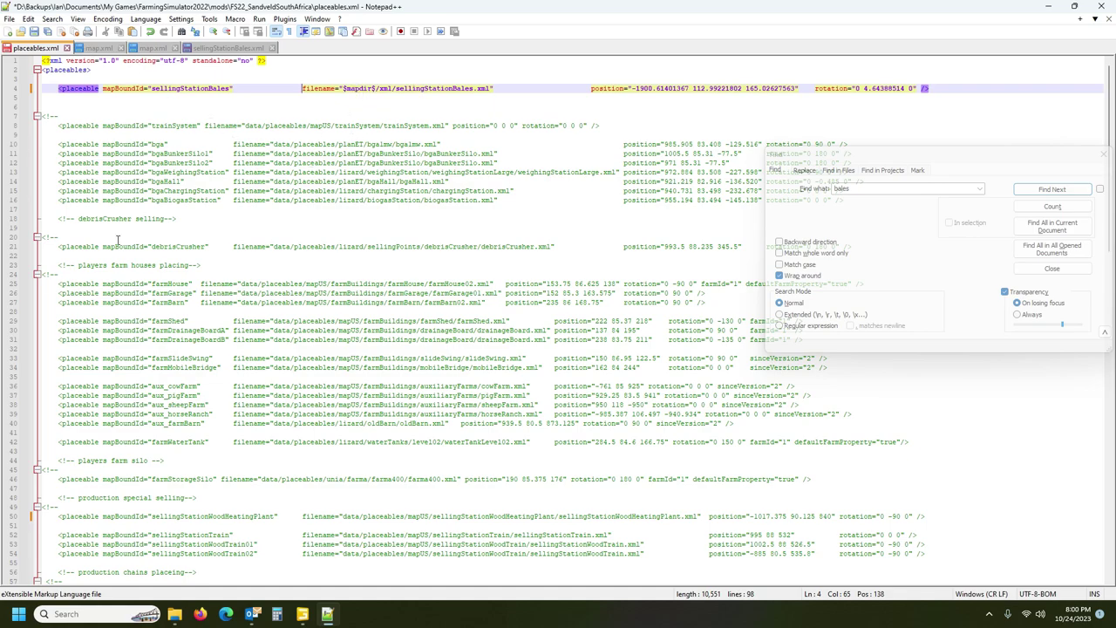
# Open modDesc.xml from the FS22_SandveldSouthAfrica mod folder and go to the commented-out storeItem line.
pyautogui.moveTo(175, 614)
pyautogui.click(139, 545)
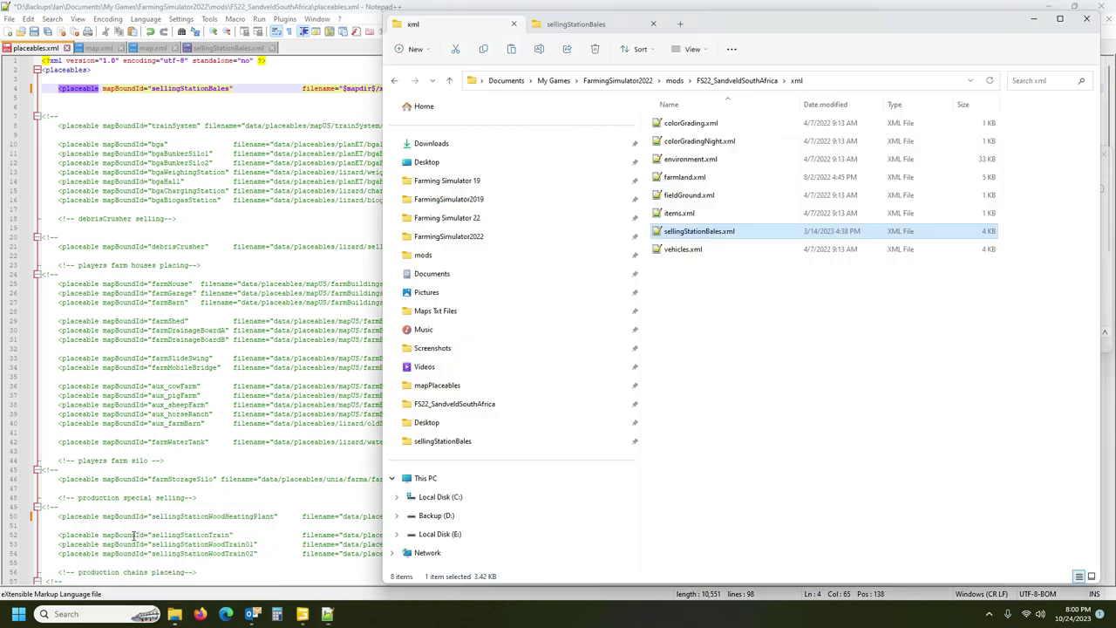
pyautogui.click(719, 81)
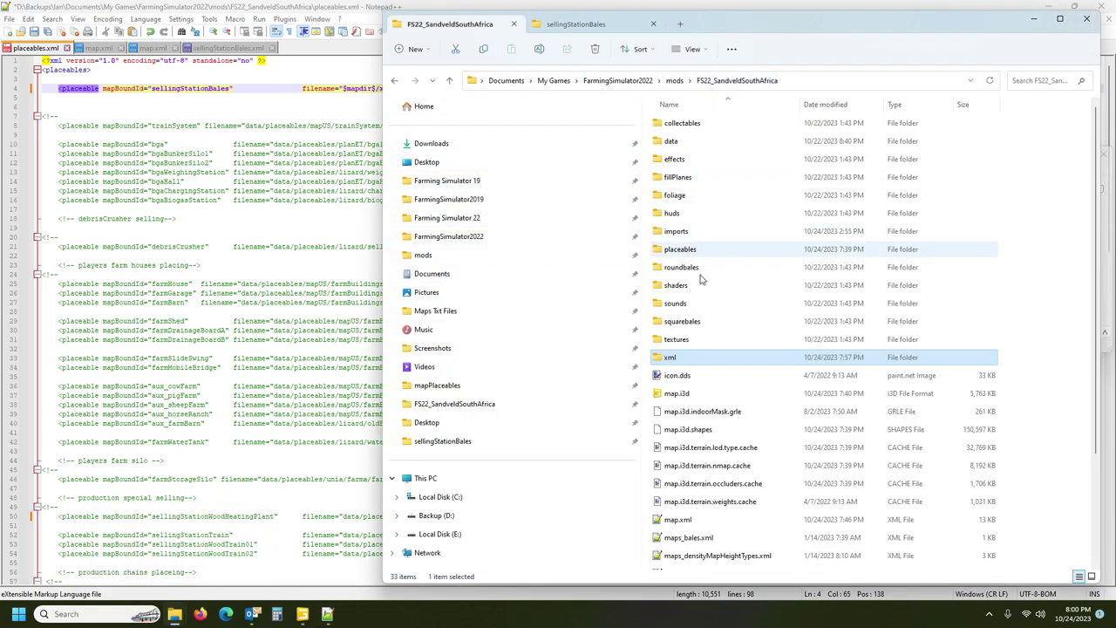
pyautogui.scroll(-3, 693, 488)
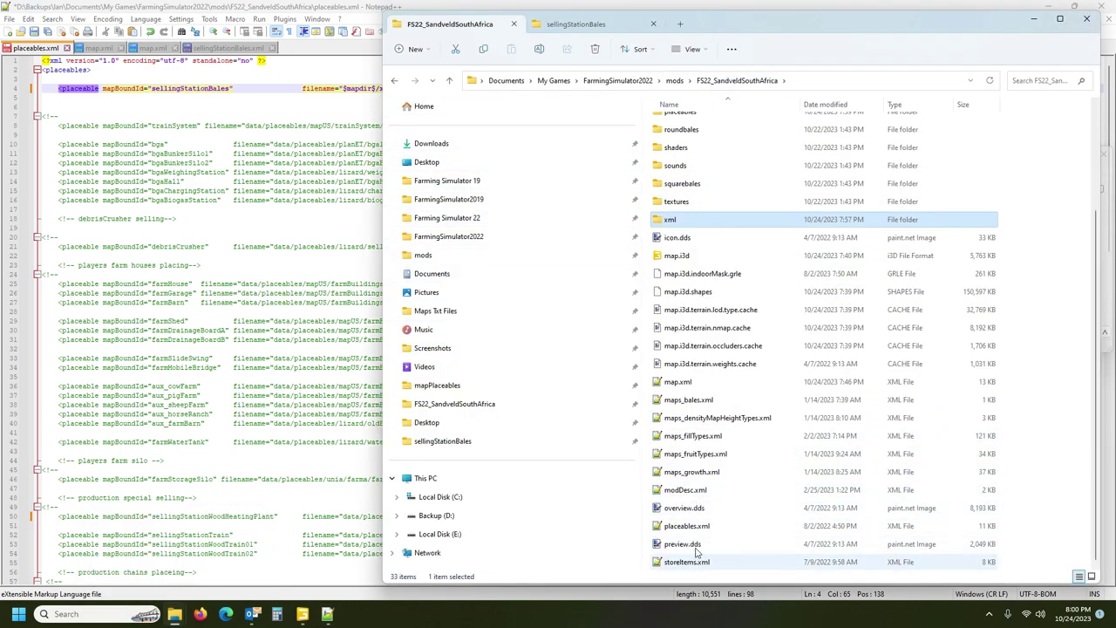
pyautogui.doubleClick(686, 490)
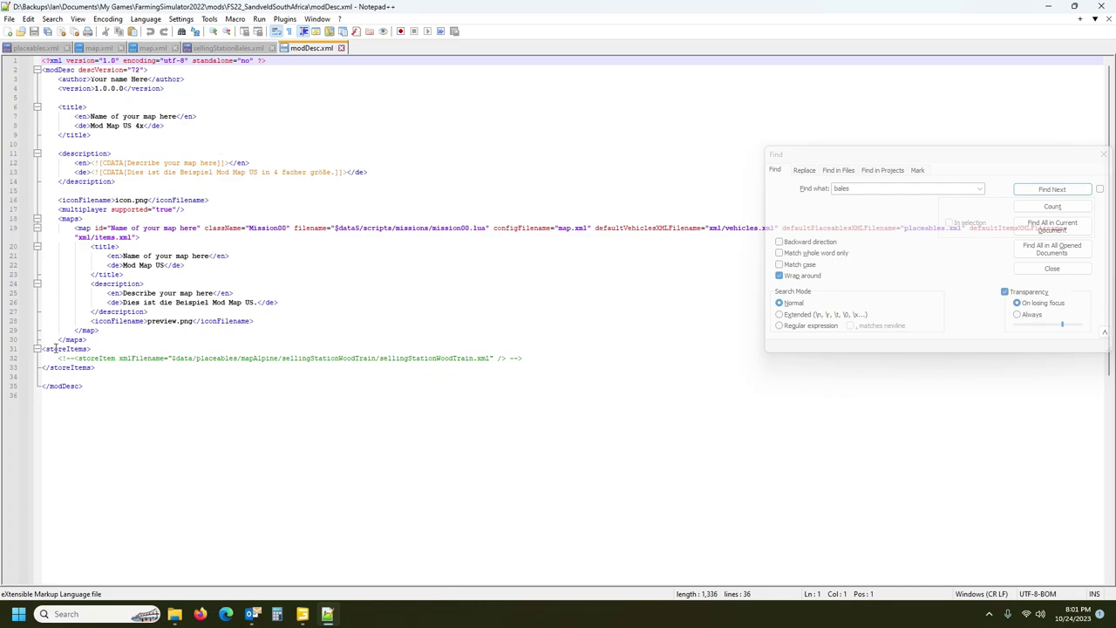
pyautogui.click(117, 360)
pyautogui.click(291, 357)
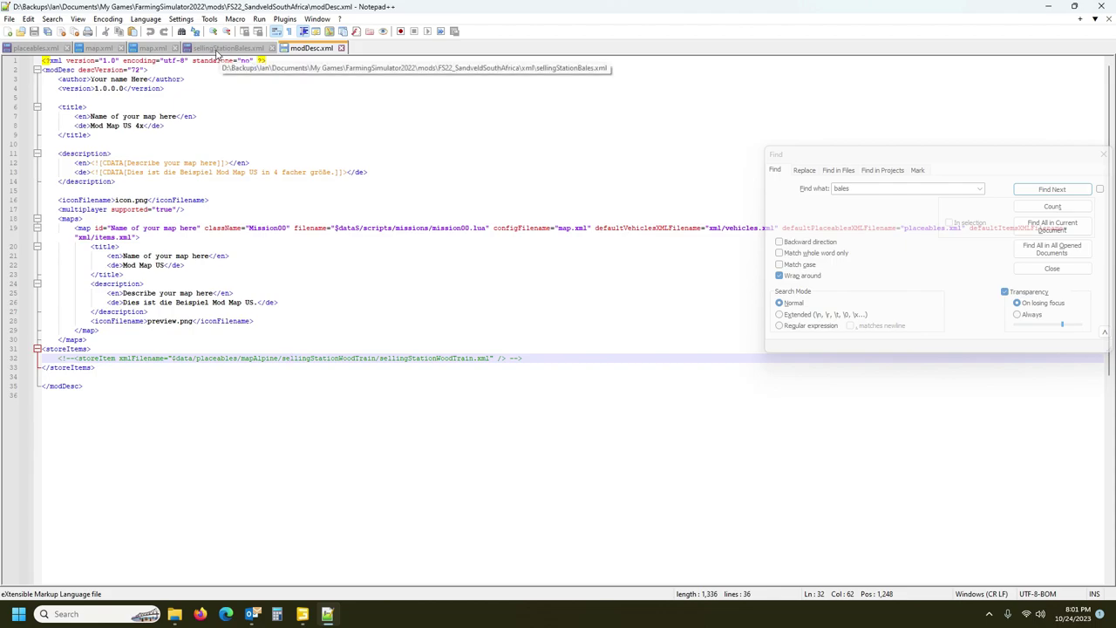
# Copy the xml/sellingStationBales.xml path from placeables.xml over the xmlFilename value of the storeItem in modDesc.xml.
pyautogui.click(36, 48)
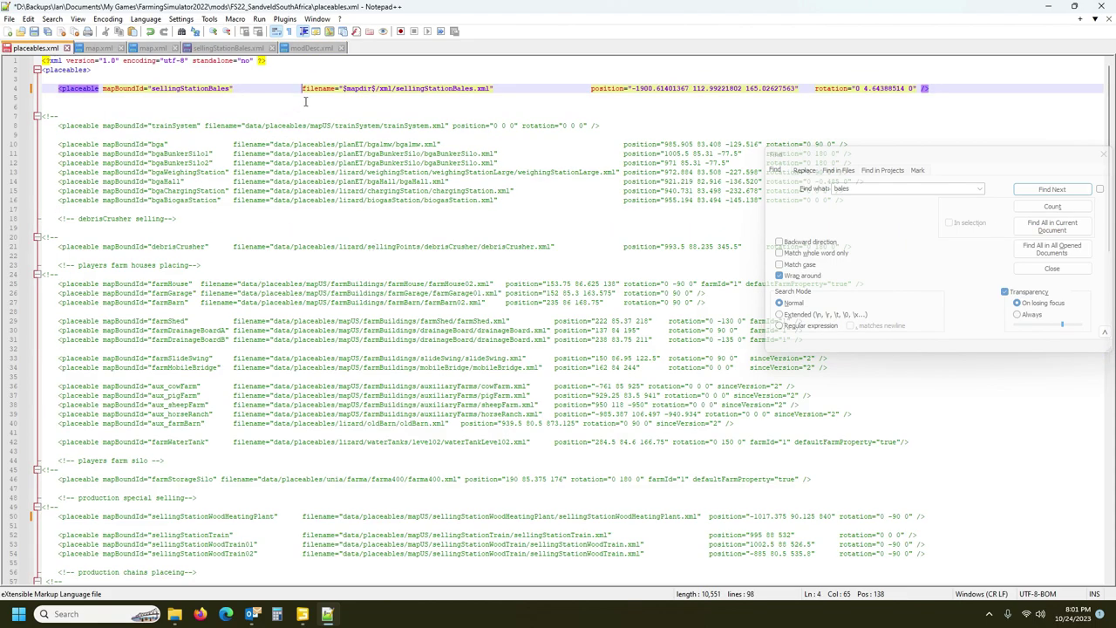
pyautogui.moveTo(379, 88); pyautogui.dragTo(493, 88)
pyautogui.hotkey('ctrl', 'c')
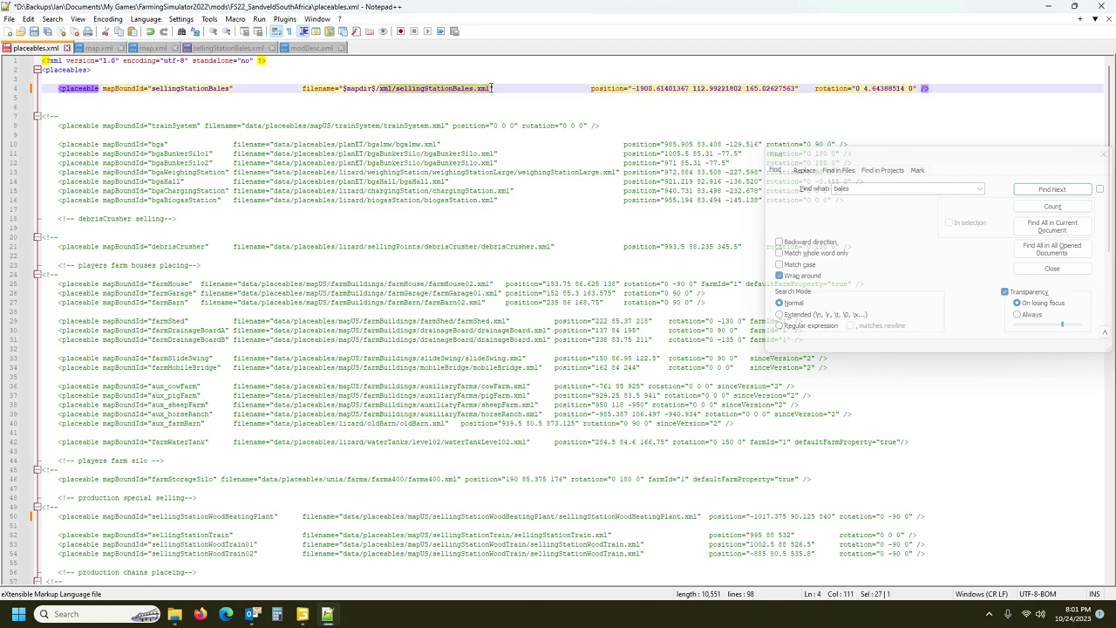
pyautogui.click(312, 47)
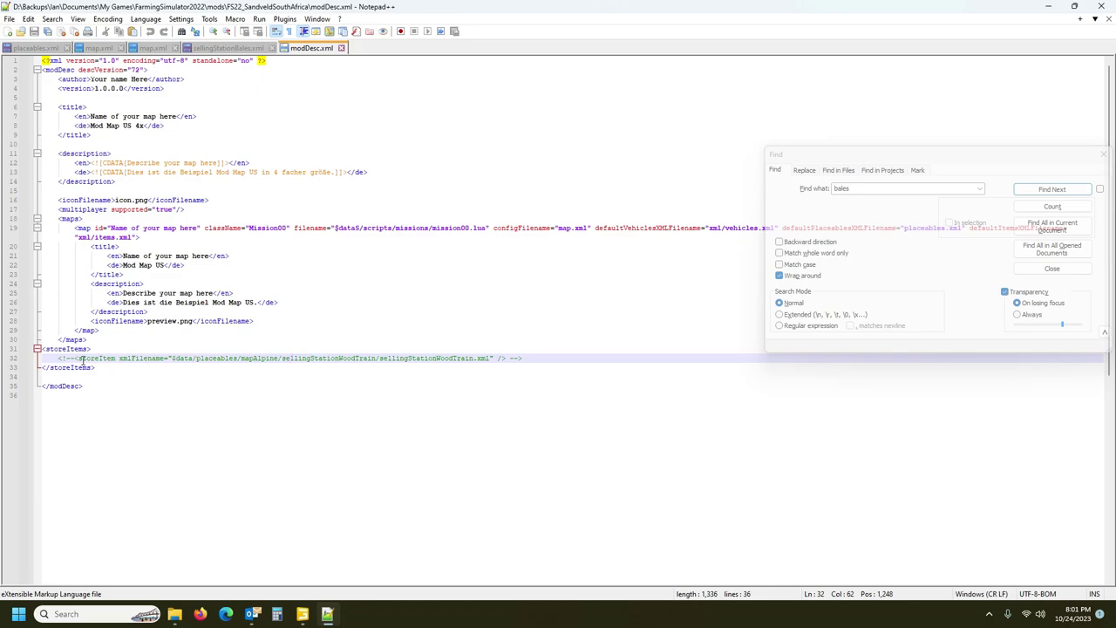
pyautogui.moveTo(173, 358); pyautogui.dragTo(490, 358)
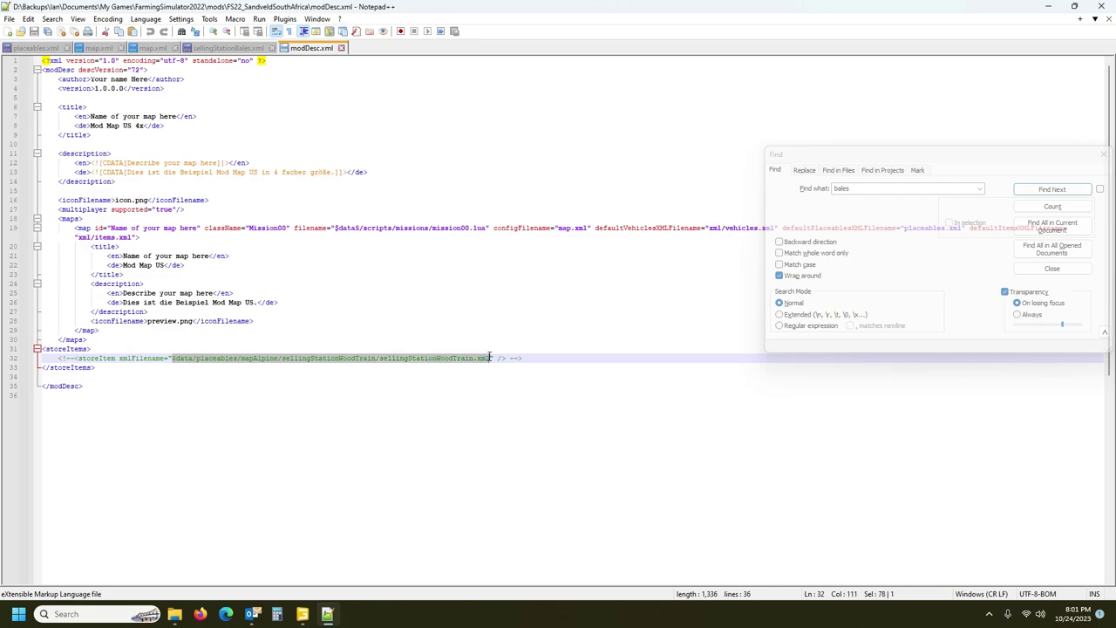
pyautogui.hotkey('ctrl', 'v')
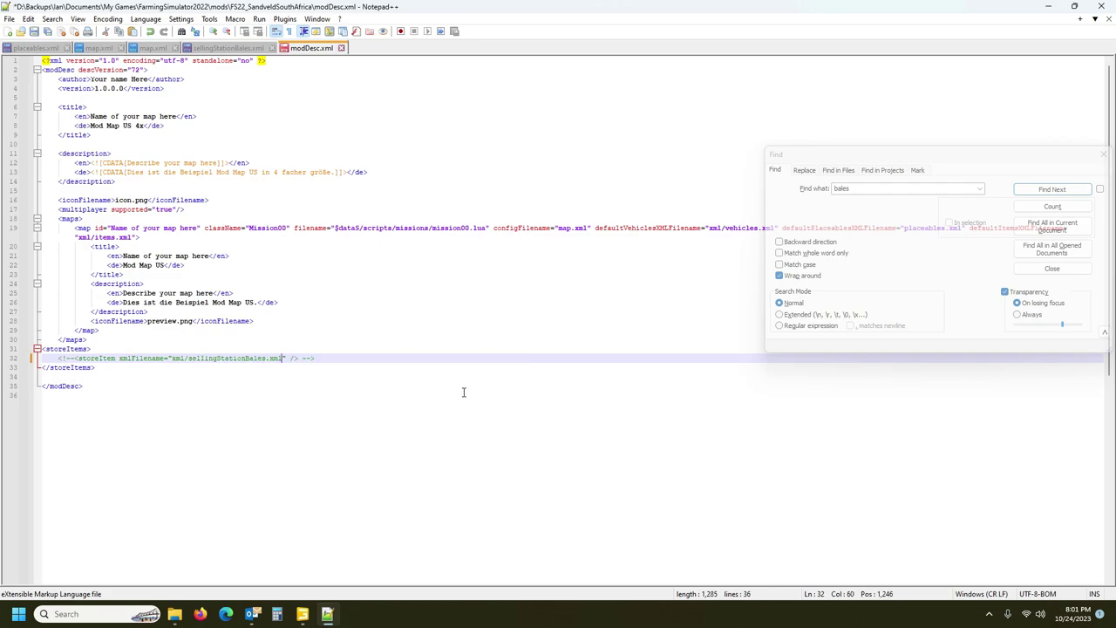
# Uncomment the storeItem line in modDesc.xml by removing its opening and closing comment markers.
pyautogui.click(75, 357)
pyautogui.press('BackSpace')
pyautogui.press('BackSpace')
pyautogui.press('BackSpace')
pyautogui.press('BackSpace')
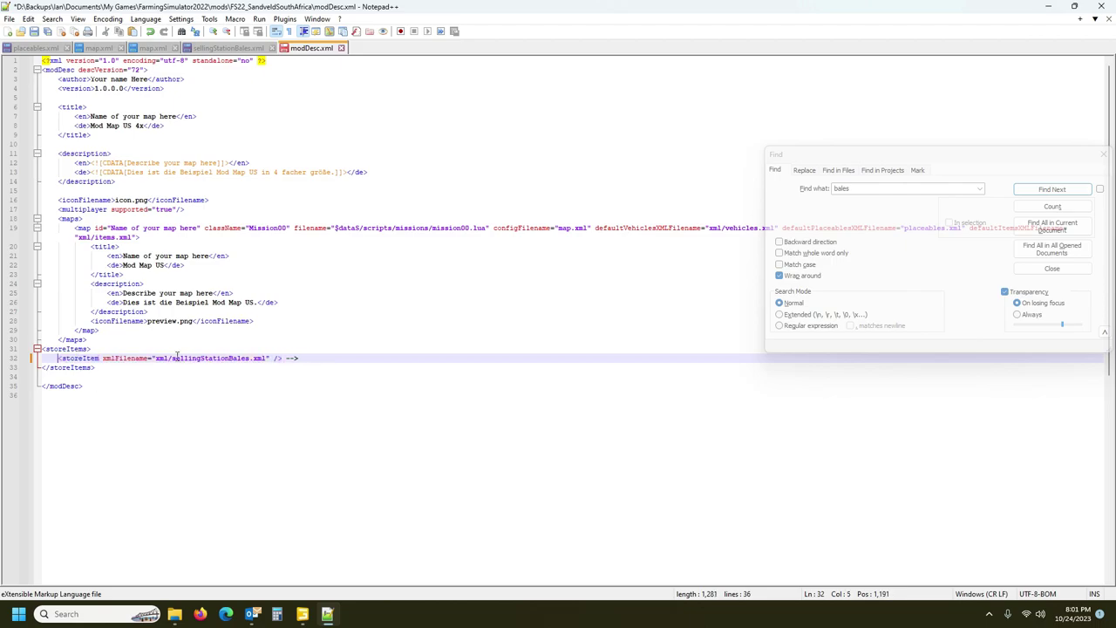
pyautogui.click(315, 358)
pyautogui.press('BackSpace')
pyautogui.press('BackSpace')
pyautogui.press('BackSpace')
pyautogui.press('BackSpace')
pyautogui.click(133, 354)
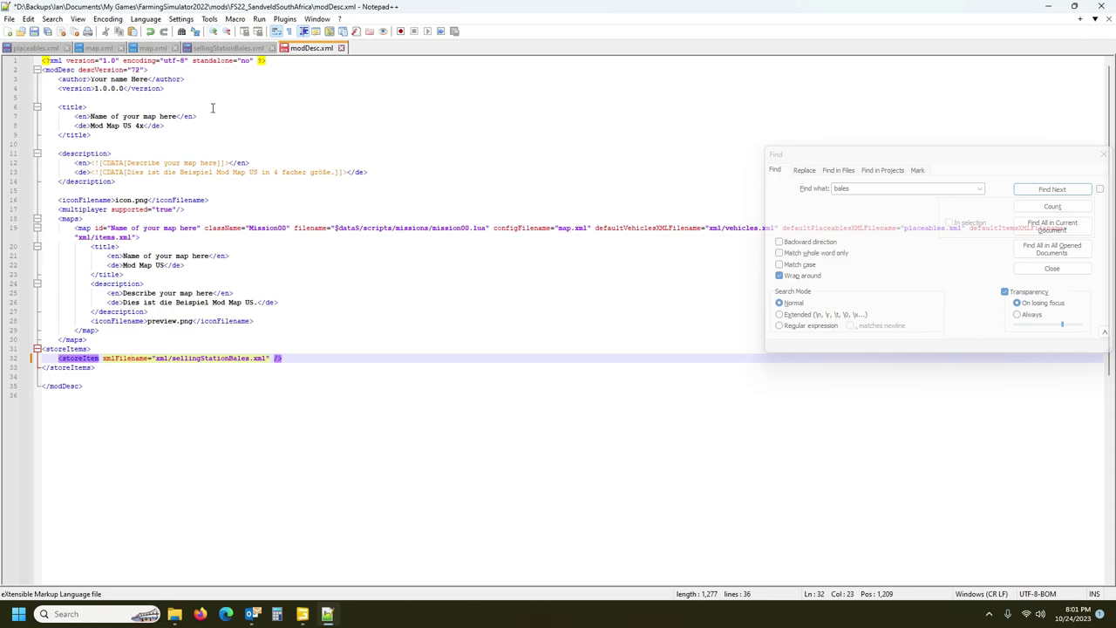
# Set the descVersion in modDesc.xml to 77 and save the file.
pyautogui.moveTo(135, 70); pyautogui.dragTo(139, 70)
pyautogui.write('7')
pyautogui.click(204, 393)
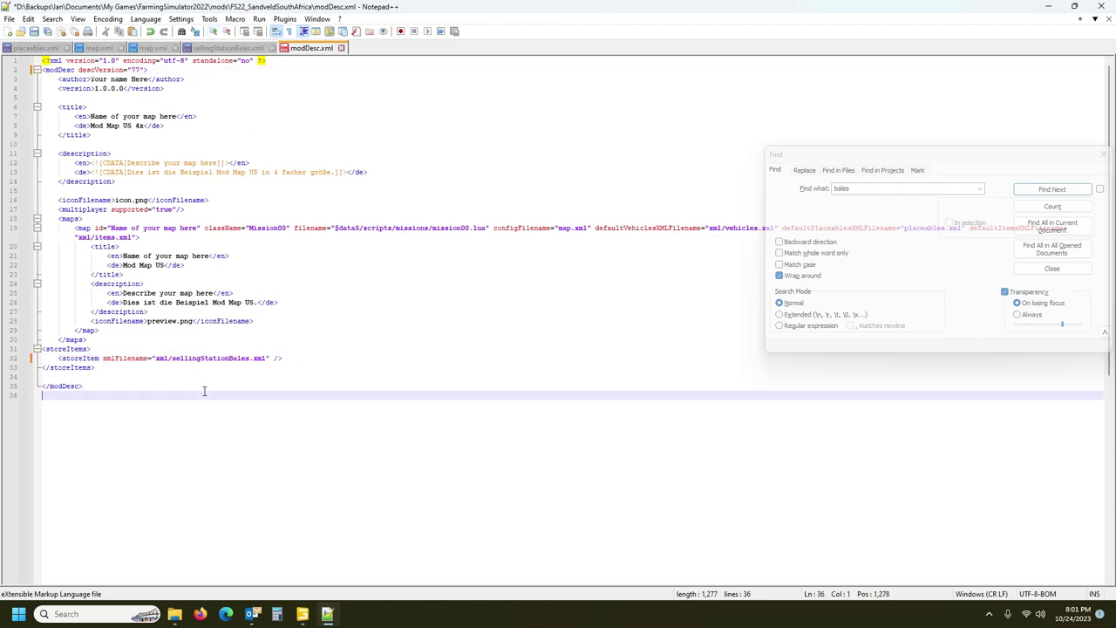
pyautogui.click(34, 31)
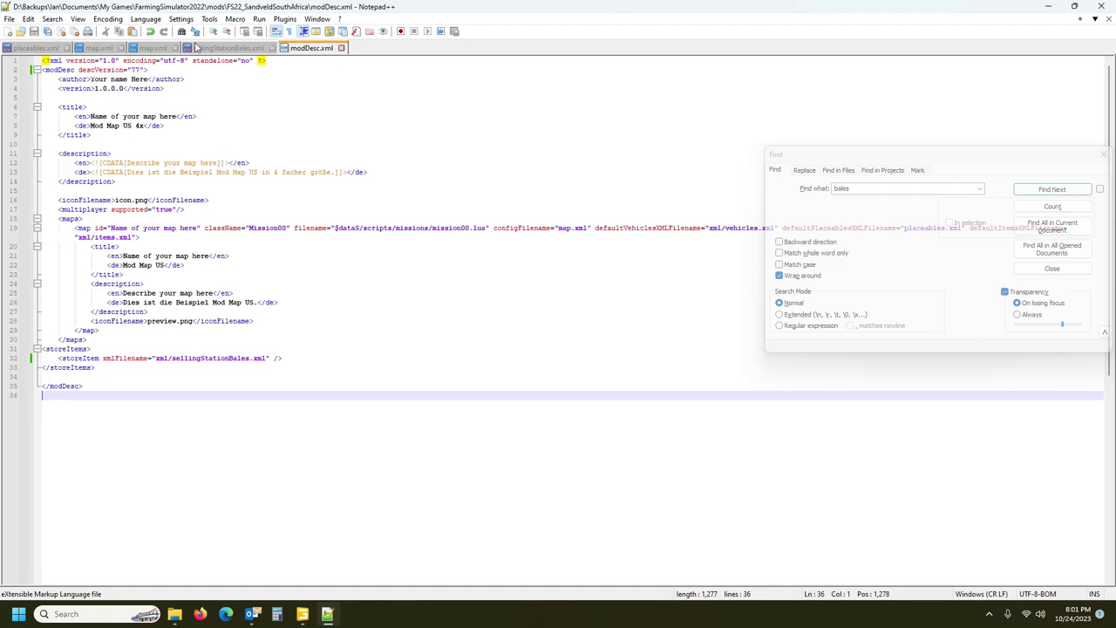
# Review the fillType entries from STRAW to FORAGE in sellingStationBales.xml and save the file.
pyautogui.click(218, 48)
pyautogui.scroll(-7, 394, 322)
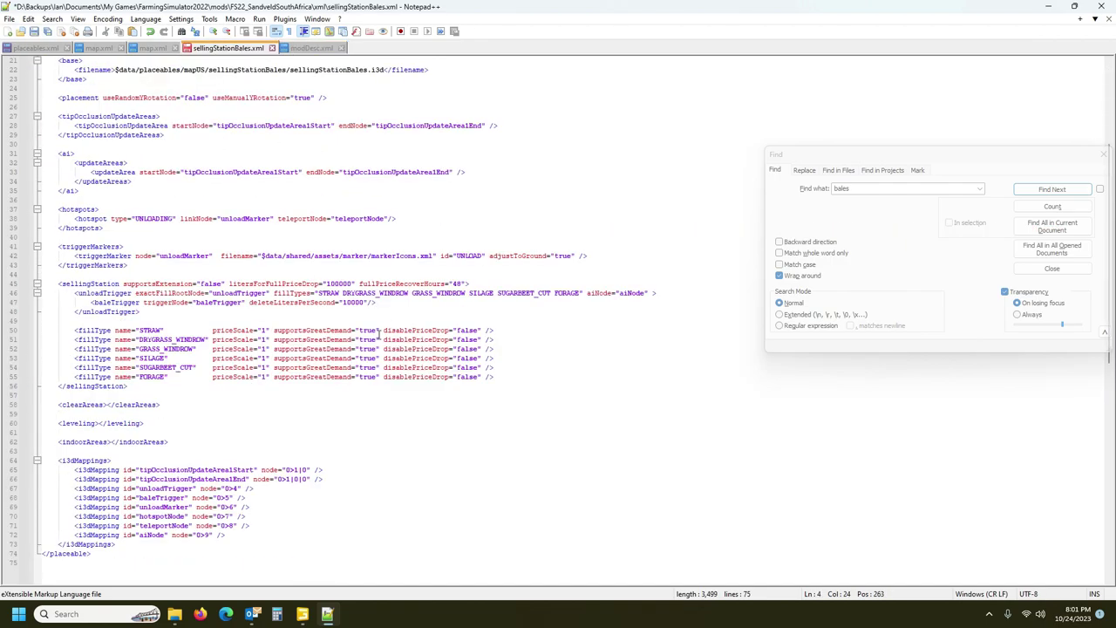
pyautogui.click(150, 330)
pyautogui.click(150, 339)
pyautogui.click(148, 349)
pyautogui.click(148, 358)
pyautogui.click(145, 367)
pyautogui.click(139, 376)
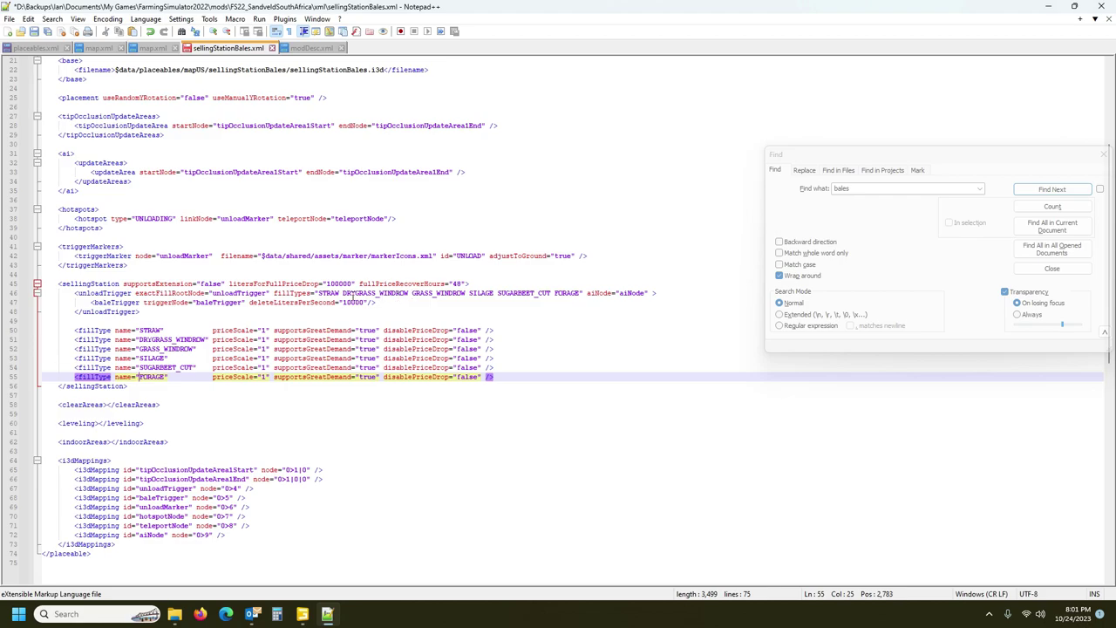
pyautogui.moveTo(174, 614)
pyautogui.click(34, 32)
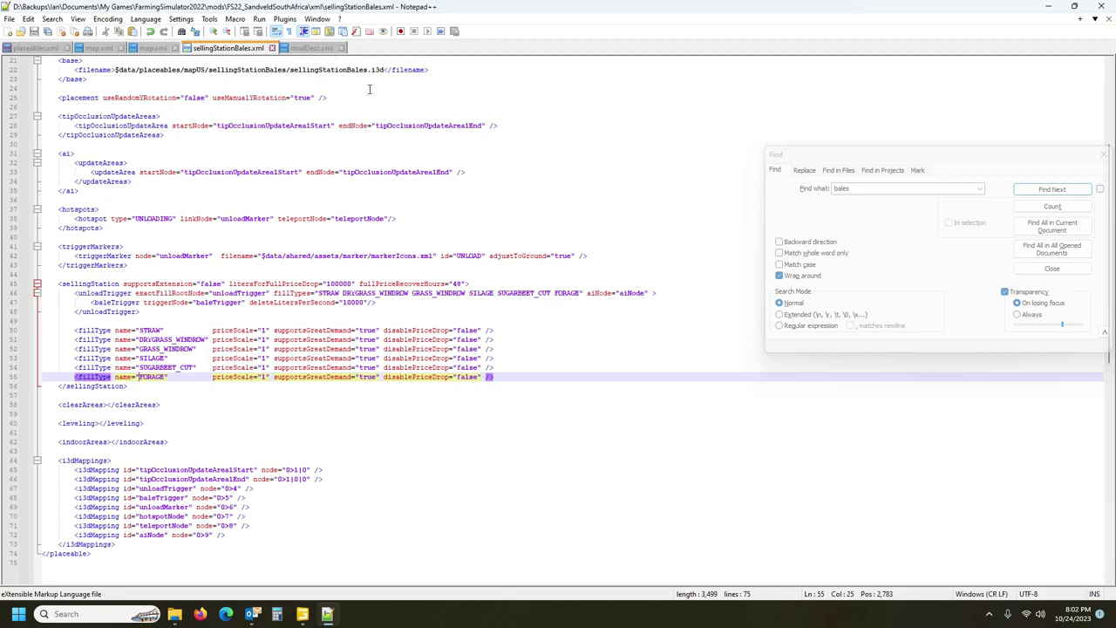
# Return to placeables.xml, move the Find dialog clear of the sellingStationBales line, and save the file.
pyautogui.hotkey('ctrl', 'f')
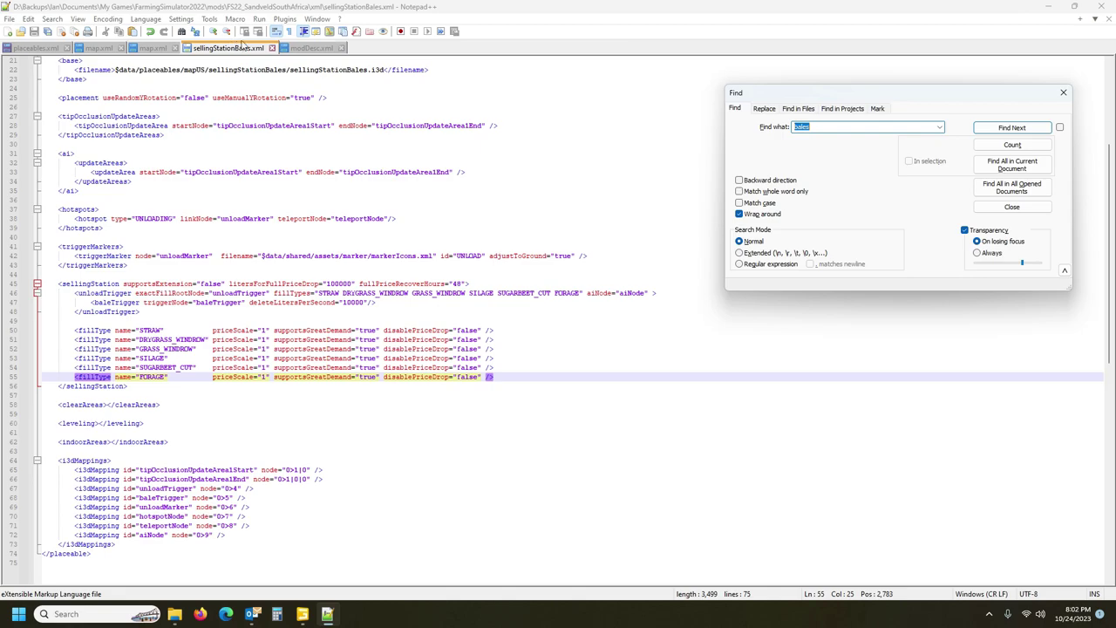
pyautogui.click(48, 50)
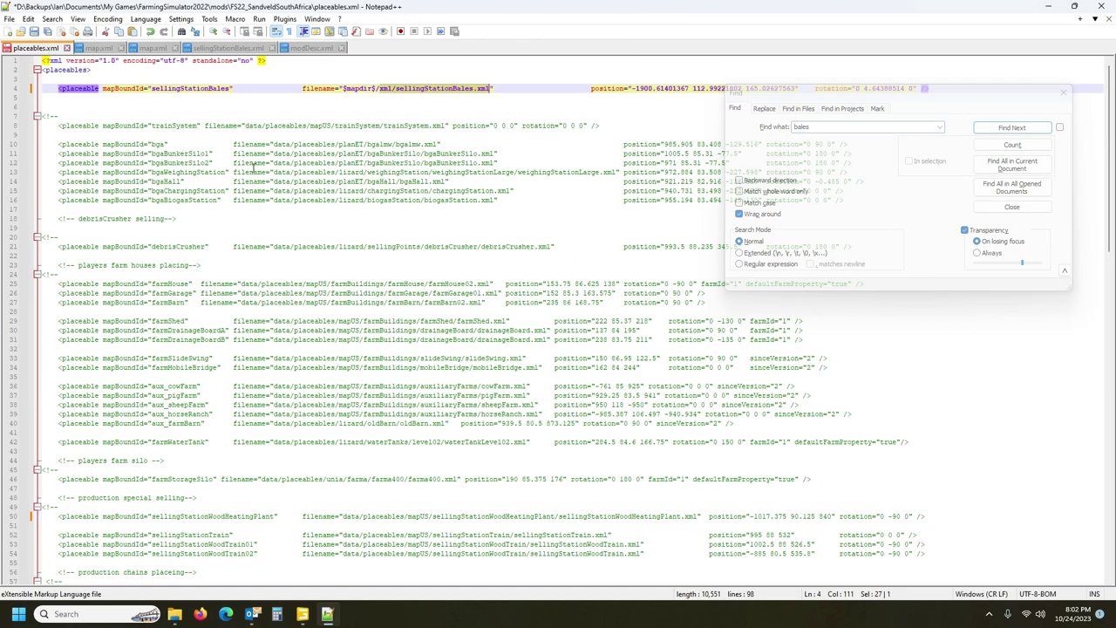
pyautogui.moveTo(980, 88); pyautogui.dragTo(989, 144)
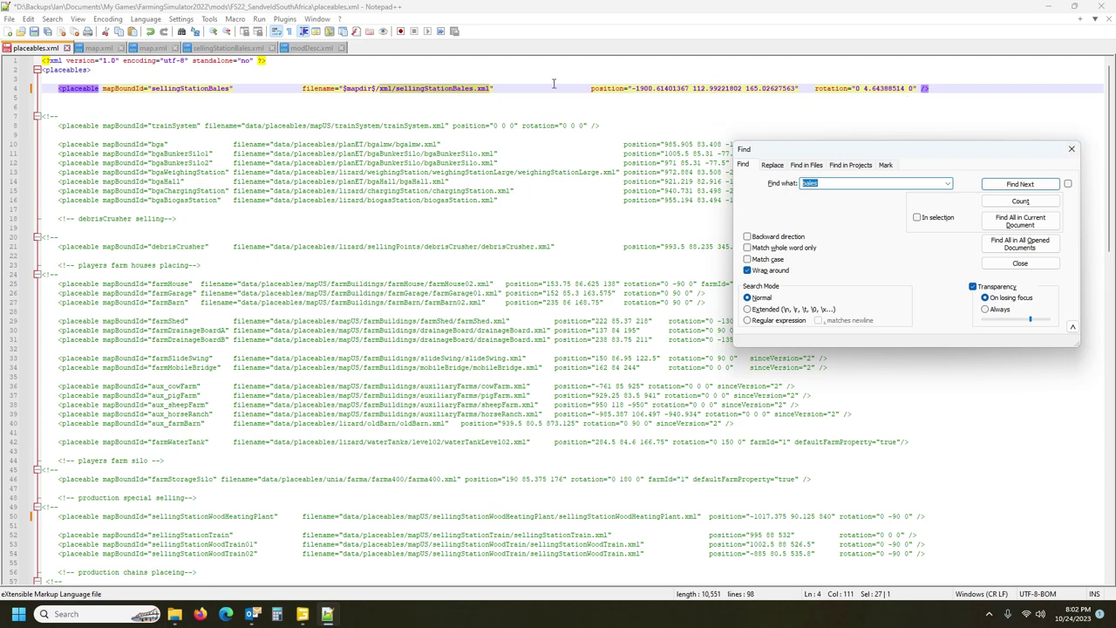
pyautogui.click(35, 31)
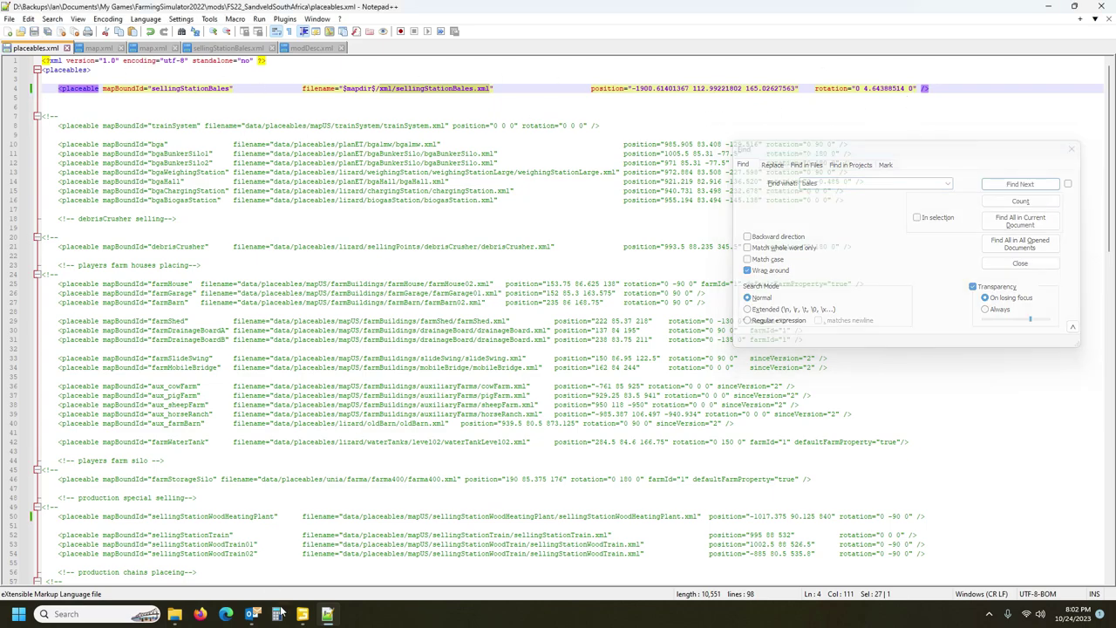
# Switch to GIANTS Editor and examine the terrain, rocky strip and bushes around the selling area from afar and close up.
pyautogui.click(303, 613)
pyautogui.keyDown('alt'); pyautogui.moveTo(455, 432); pyautogui.dragTo(849, 366); pyautogui.keyUp('alt')
pyautogui.scroll(-5, 393, 379)
pyautogui.scroll(4, 393, 378)
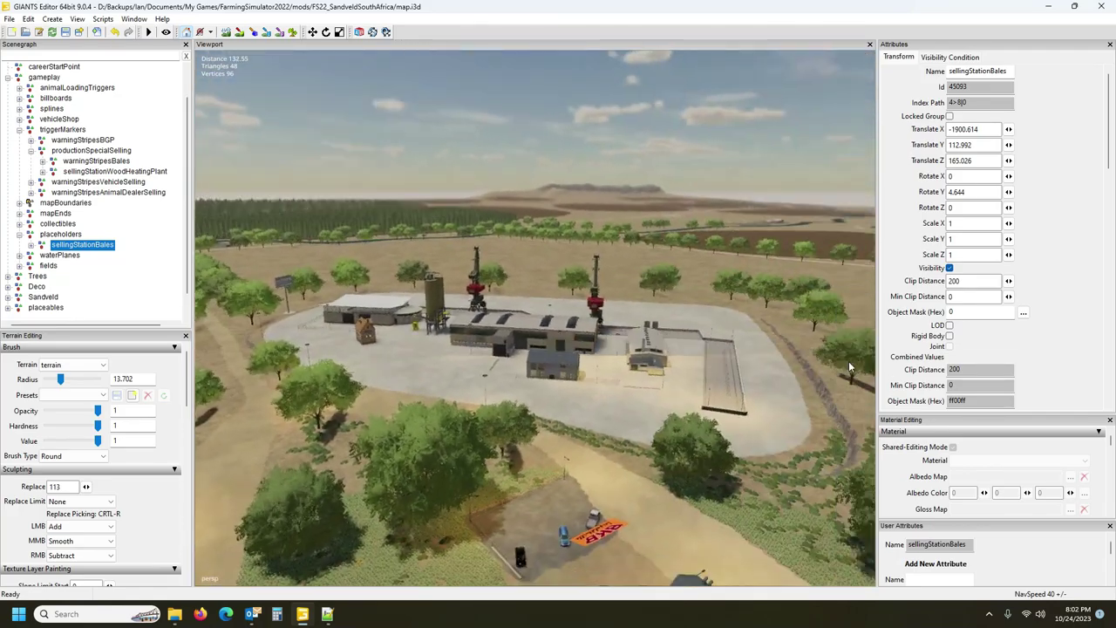
pyautogui.keyDown('alt'); pyautogui.moveTo(700, 411); pyautogui.dragTo(437, 497); pyautogui.keyUp('alt')
pyautogui.scroll(5, 690, 381)
pyautogui.scroll(-5, 466, 470)
pyautogui.moveTo(436, 497); pyautogui.dragTo(281, 452, button='right')
pyautogui.scroll(5, 231, 470)
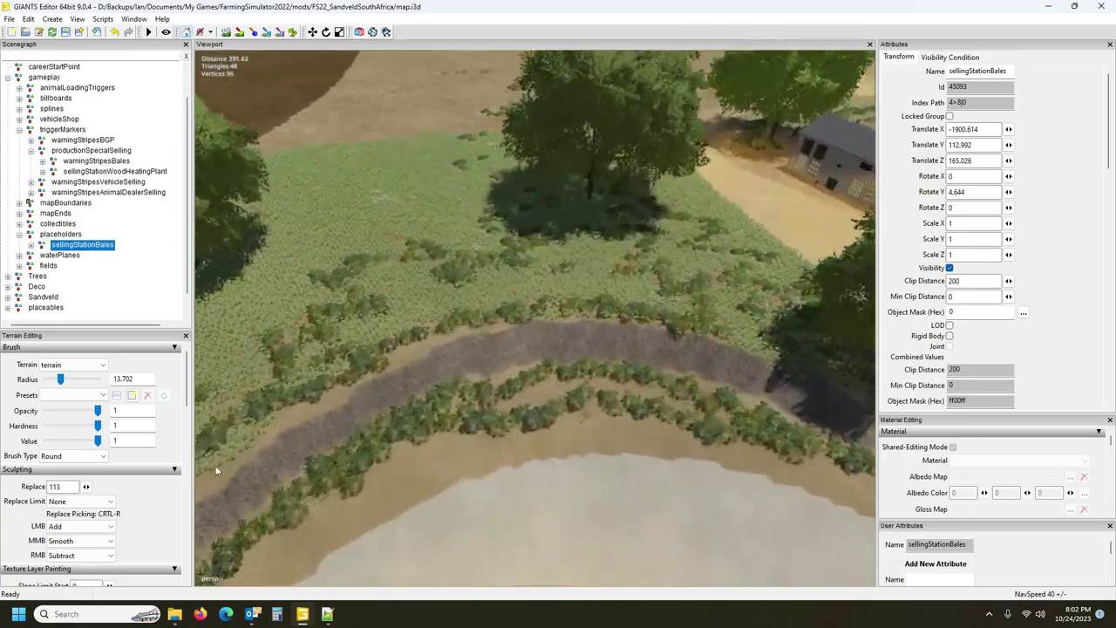
pyautogui.scroll(2, 495, 461)
pyautogui.scroll(4, 495, 462)
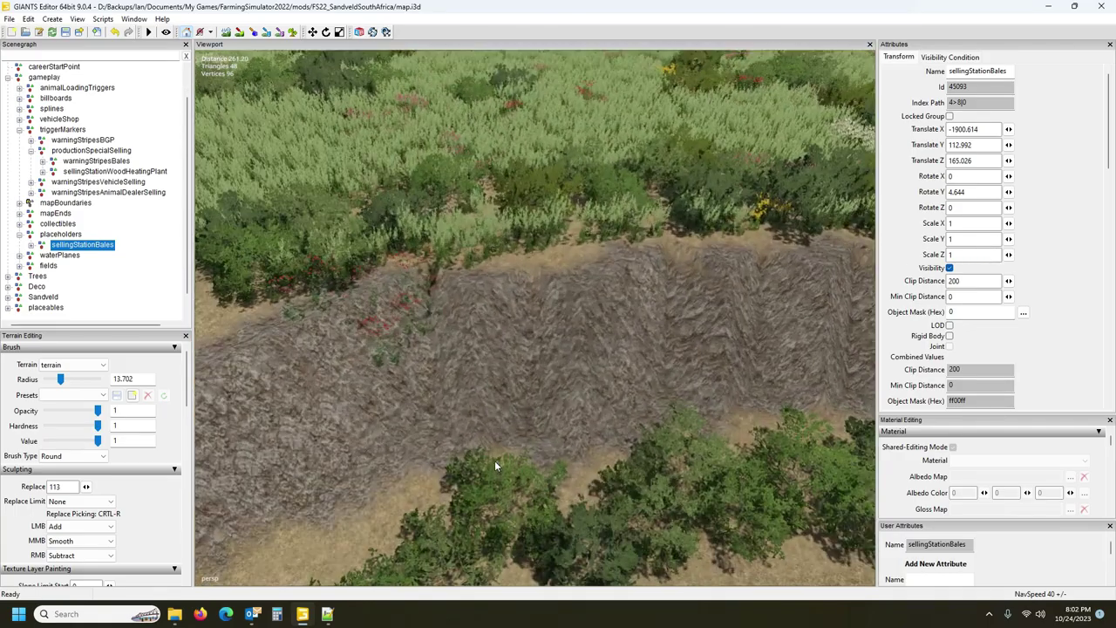
pyautogui.moveTo(501, 463)
pyautogui.keyDown('alt'); pyautogui.mouseDown()
pyautogui.moveTo(431, 470)
pyautogui.moveTo(497, 472)
pyautogui.mouseUp(); pyautogui.keyUp('alt')
pyautogui.scroll(-3, 449, 474)
pyautogui.scroll(-3, 494, 466)
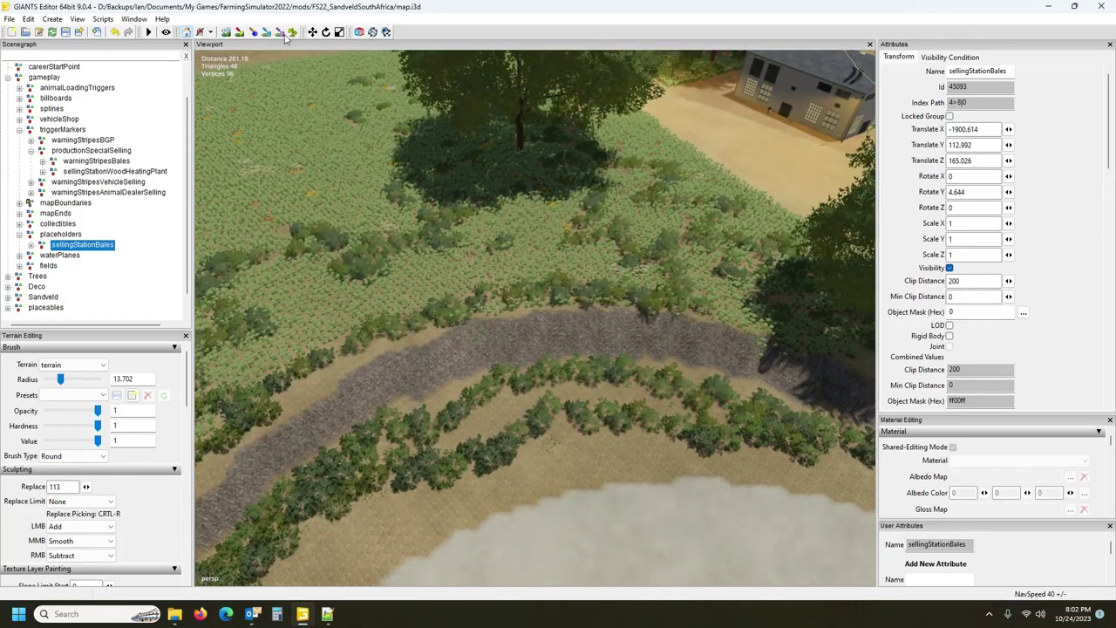
# Paint a long curved ROCK_DARK strip through the green vegetation behind the blue-roofed shed.
pyautogui.scroll(-5, 525, 335)
pyautogui.keyDown('ctrl'); pyautogui.scroll(-3, 538, 340); pyautogui.keyUp('ctrl')
pyautogui.scroll(-2, 188, 415)
pyautogui.scroll(-3, 187, 414)
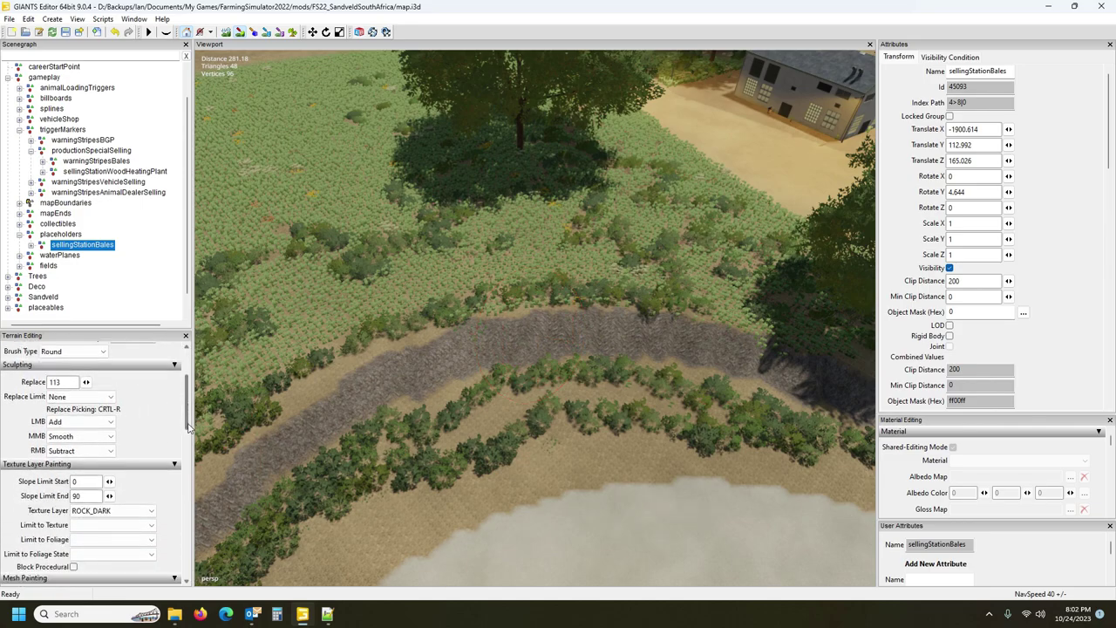
pyautogui.keyDown('ctrl'); pyautogui.scroll(3, 421, 376); pyautogui.keyUp('ctrl')
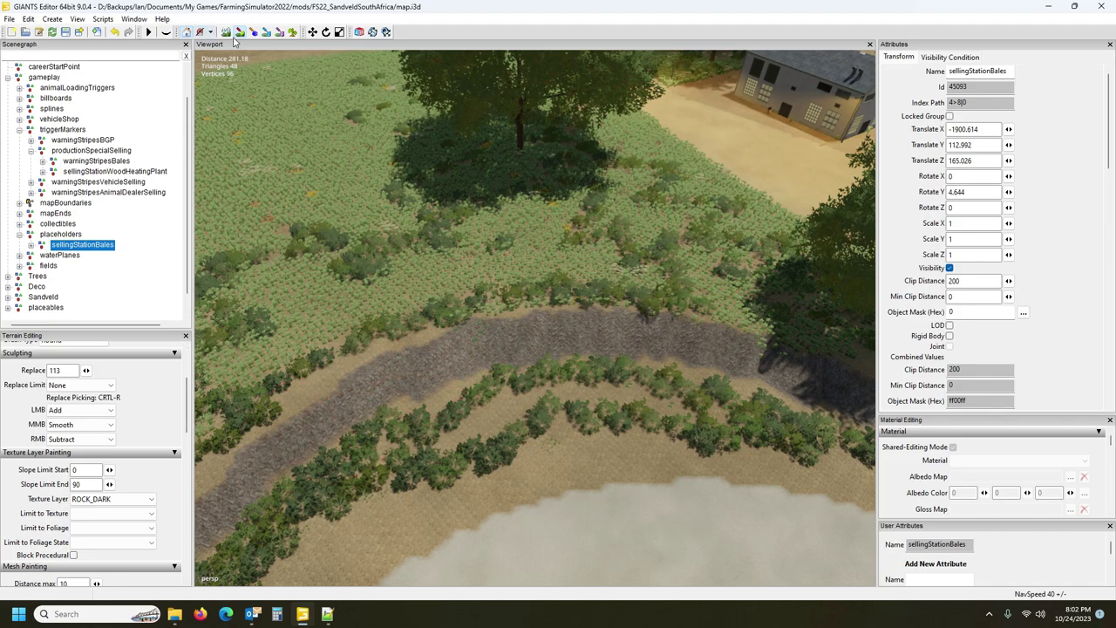
pyautogui.keyDown('alt'); pyautogui.moveTo(470, 235); pyautogui.dragTo(455, 140); pyautogui.keyUp('alt')
pyautogui.moveTo(454, 141); pyautogui.dragTo(259, 195, button='right')
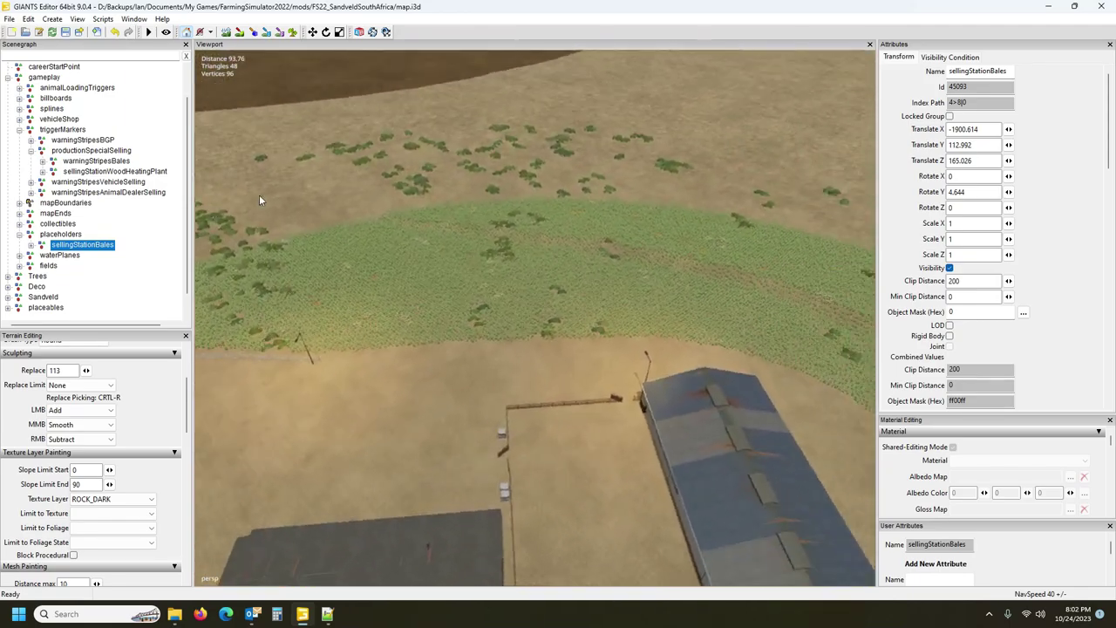
pyautogui.click(226, 33)
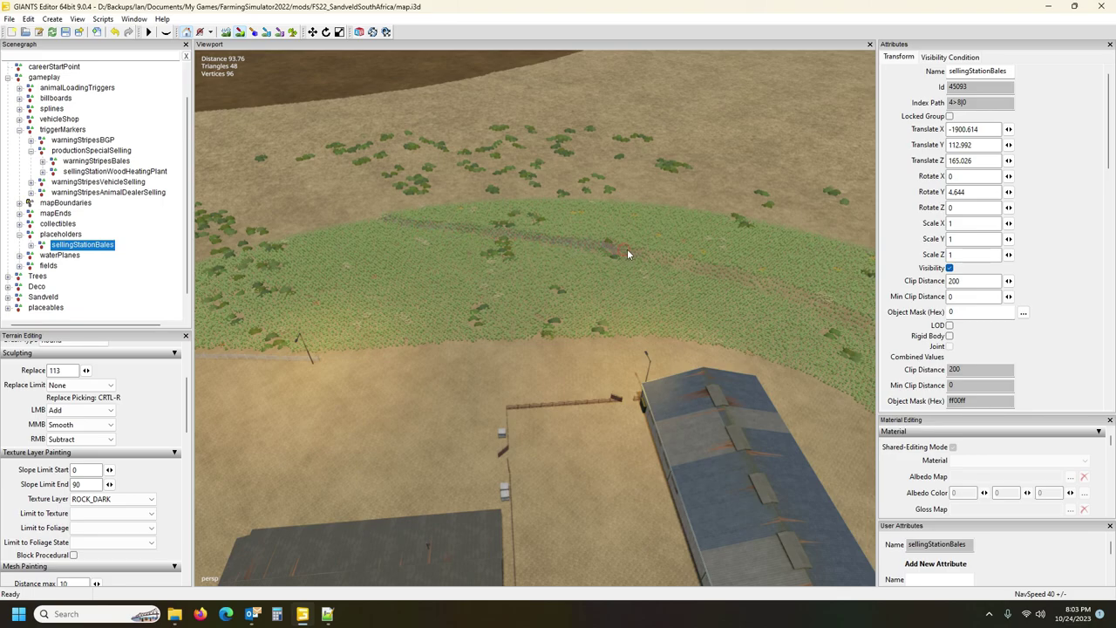
pyautogui.moveTo(732, 281)
pyautogui.mouseDown()
pyautogui.moveTo(849, 331)
pyautogui.moveTo(810, 302)
pyautogui.mouseUp()
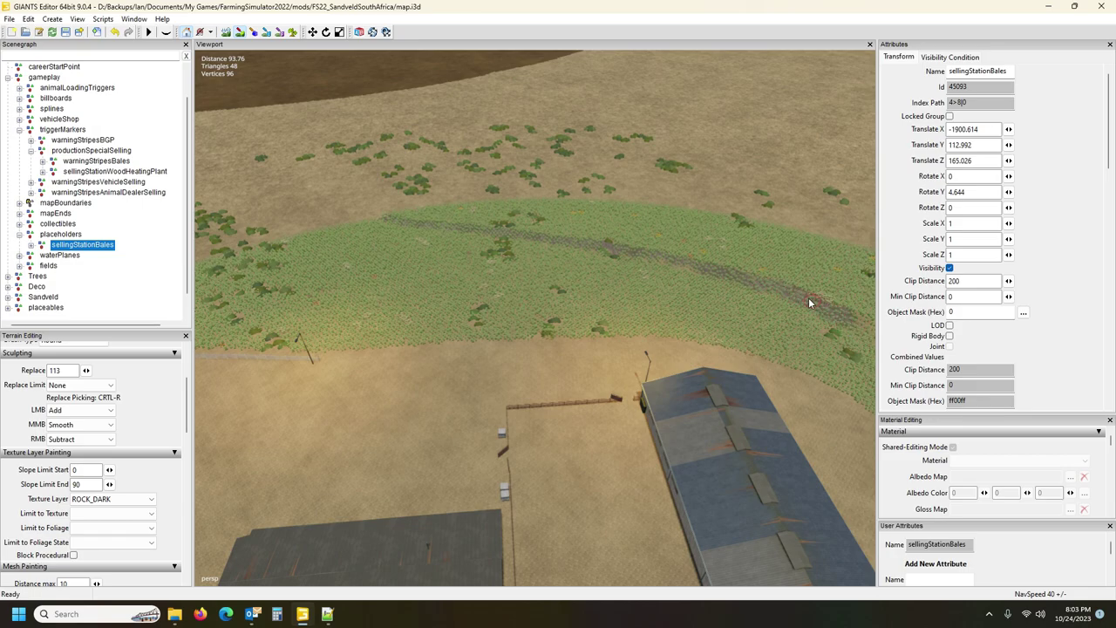
# Erase the foliage along the dark rock strip behind the shed.
pyautogui.keyDown('alt'); pyautogui.moveTo(743, 281); pyautogui.dragTo(934, 293); pyautogui.keyUp('alt')
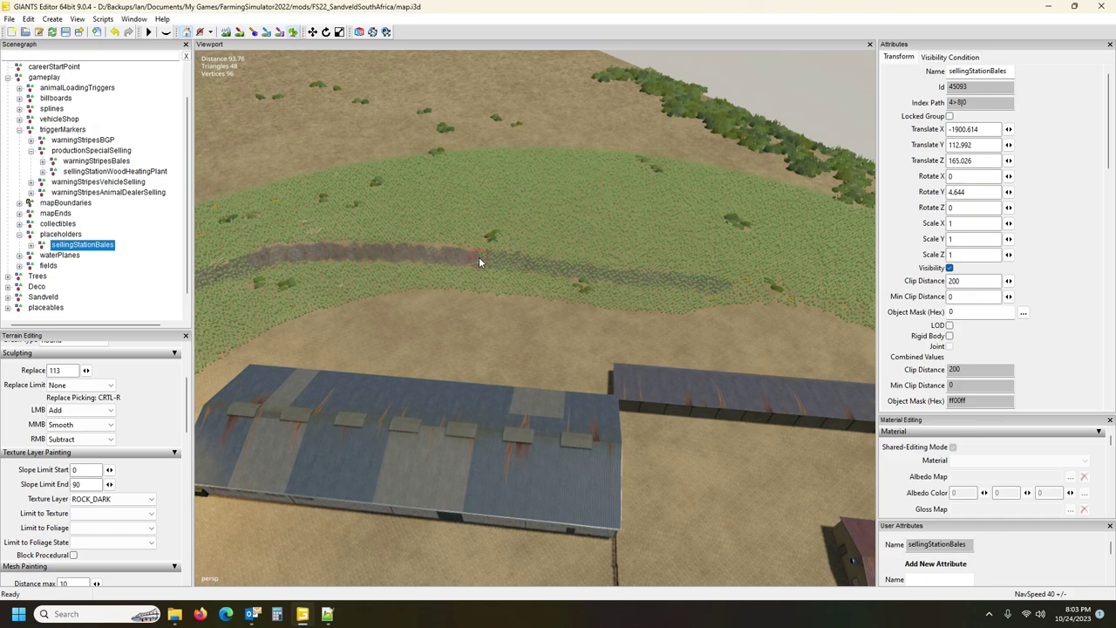
pyautogui.moveTo(623, 279); pyautogui.dragTo(685, 284)
pyautogui.moveTo(571, 262); pyautogui.dragTo(394, 241, button='right')
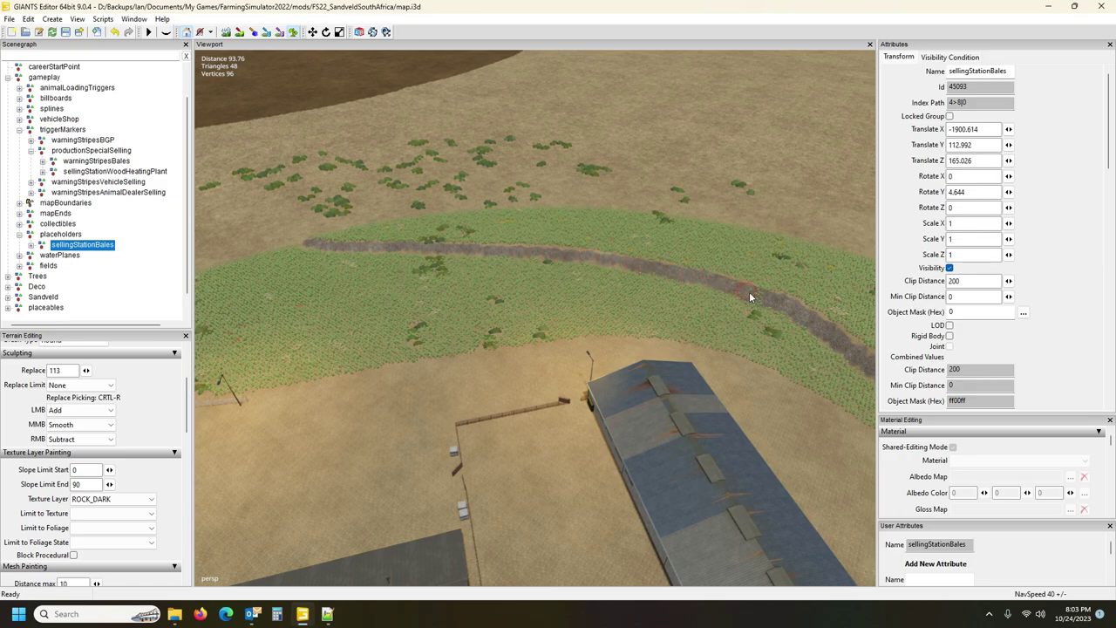
# Extend the strip behind the shed past its far end by erasing the foliage there and painting the ground with ROCK_DARK.
pyautogui.keyDown('alt'); pyautogui.moveTo(490, 163); pyautogui.dragTo(517, 126); pyautogui.keyUp('alt')
pyautogui.scroll(10, 388, 129)
pyautogui.moveTo(516, 125)
pyautogui.mouseDown(button='right')
pyautogui.moveTo(427, 172)
pyautogui.moveTo(370, 117)
pyautogui.moveTo(457, 122)
pyautogui.moveTo(459, 141)
pyautogui.moveTo(726, 127)
pyautogui.moveTo(574, 233)
pyautogui.moveTo(624, 171)
pyautogui.moveTo(650, 245)
pyautogui.moveTo(635, 247)
pyautogui.moveTo(702, 246)
pyautogui.moveTo(523, 217)
pyautogui.moveTo(570, 264)
pyautogui.moveTo(510, 122)
pyautogui.mouseUp(button='right')
pyautogui.click(294, 33)
pyautogui.moveTo(377, 350); pyautogui.dragTo(483, 327, button='right')
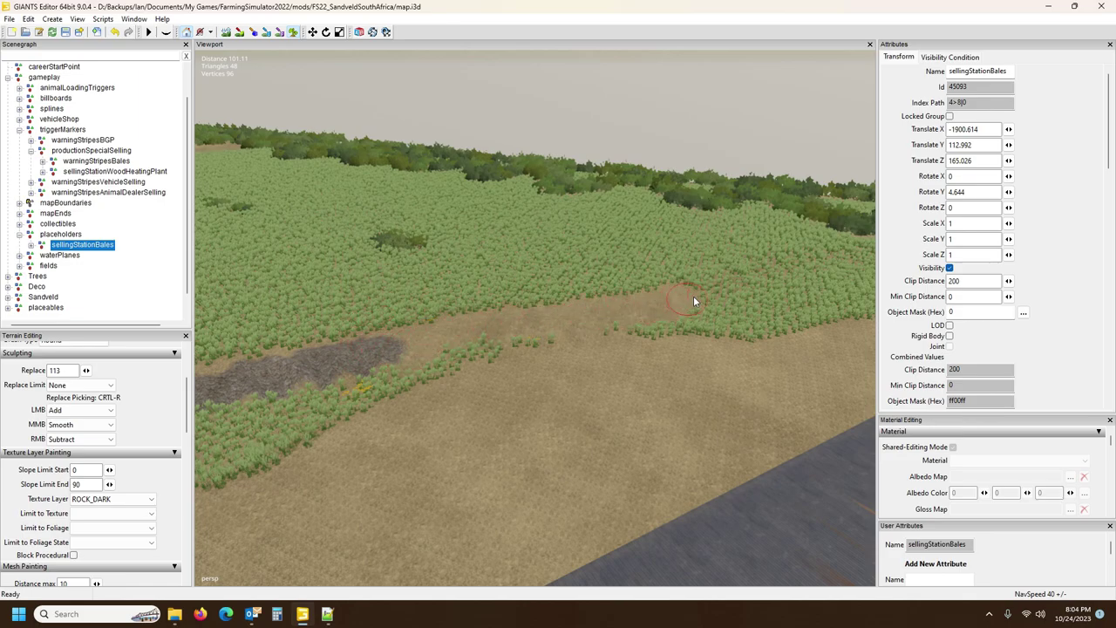
pyautogui.moveTo(809, 270); pyautogui.dragTo(836, 260, button='right')
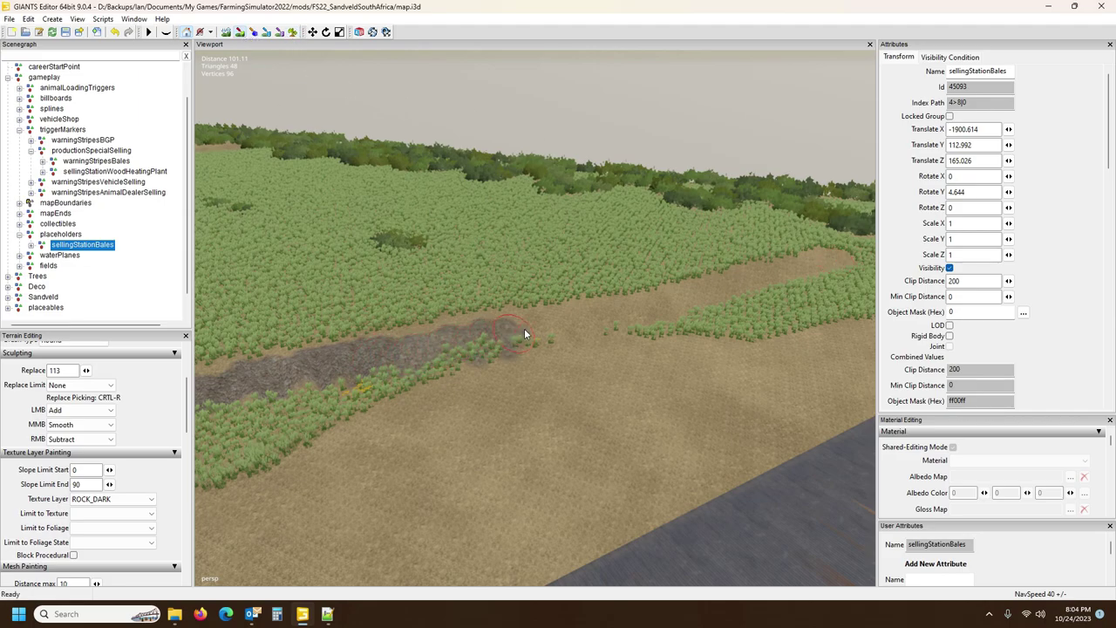
pyautogui.moveTo(593, 322); pyautogui.dragTo(709, 301)
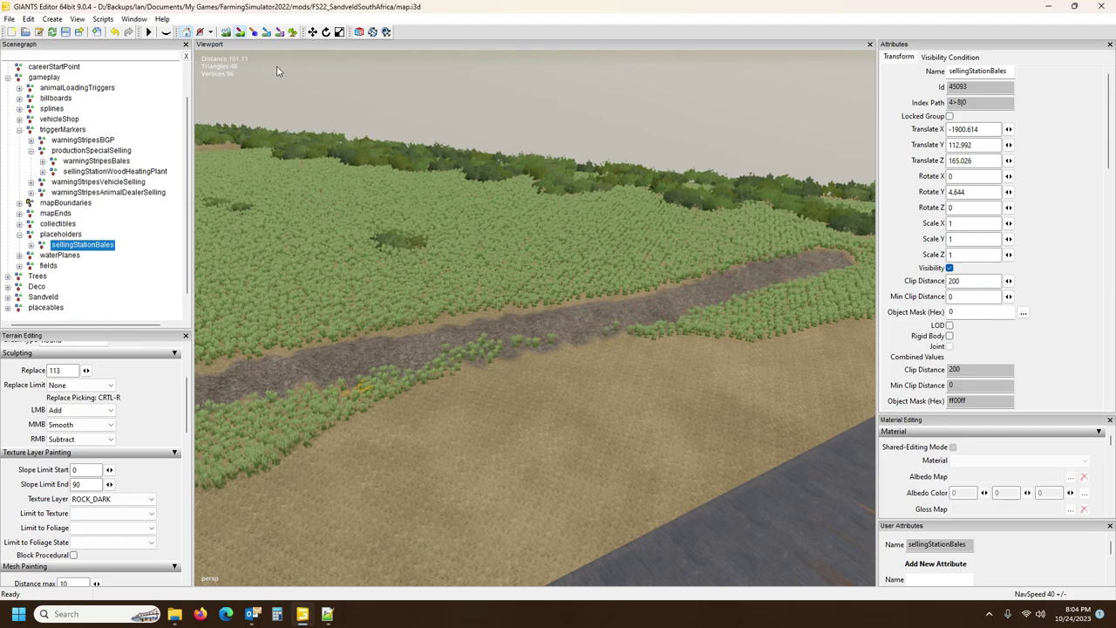
pyautogui.moveTo(347, 367); pyautogui.dragTo(490, 353)
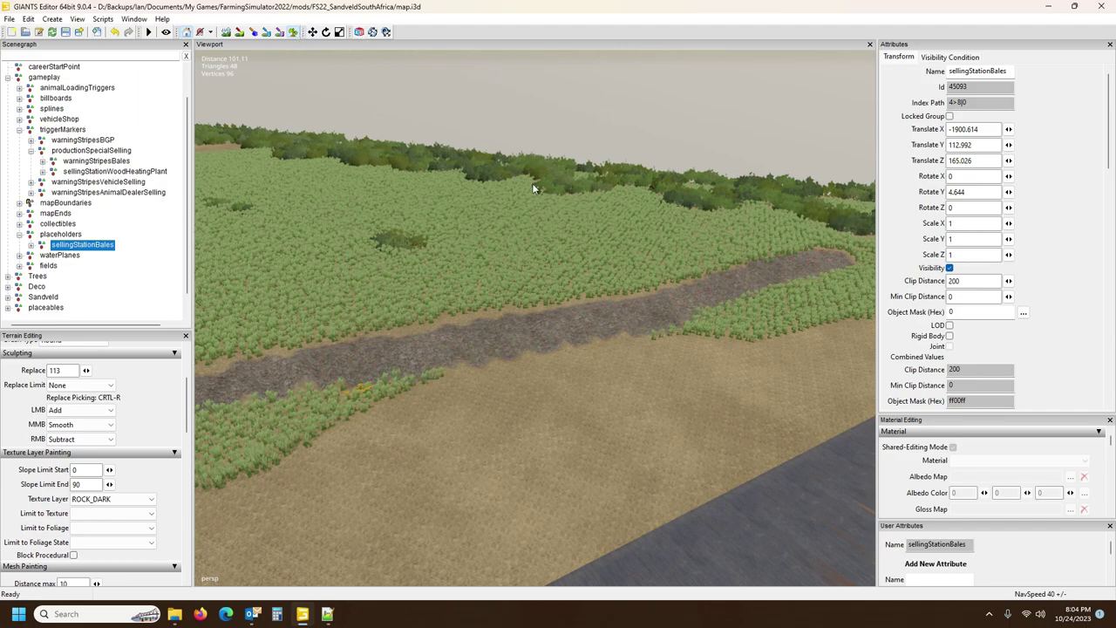
# Erase a curved band of foliage across the green field in front of The Barn yard, starting at the trees.
pyautogui.moveTo(826, 267); pyautogui.dragTo(623, 150, button='right')
pyautogui.scroll(5, 624, 144)
pyautogui.keyDown('alt'); pyautogui.moveTo(625, 139); pyautogui.dragTo(709, 205); pyautogui.keyUp('alt')
pyautogui.moveTo(711, 207); pyautogui.dragTo(628, 418, button='right')
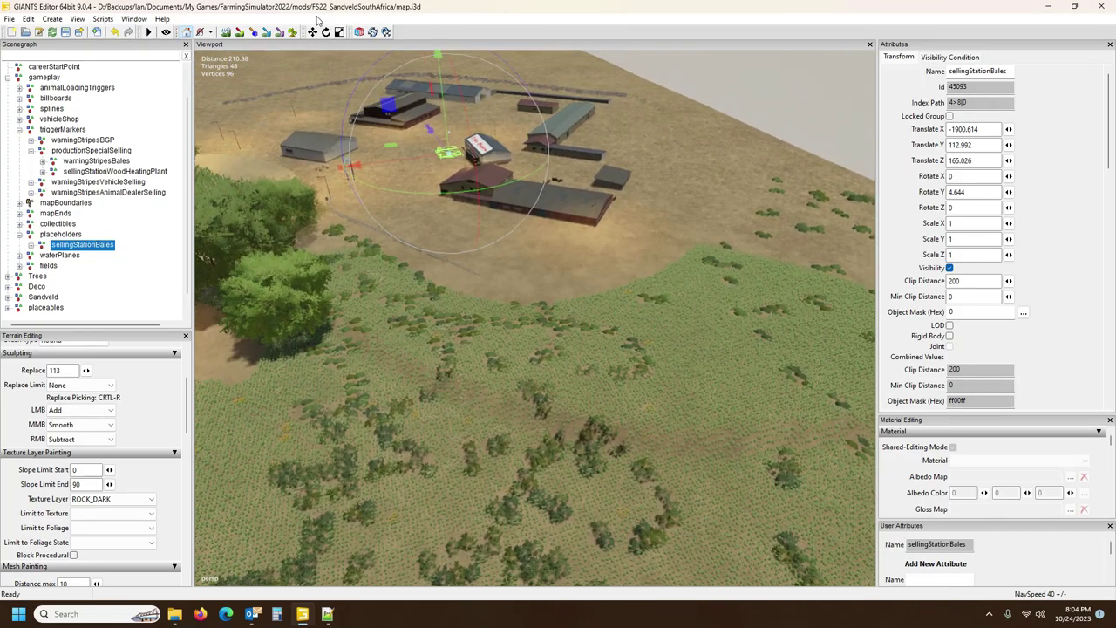
pyautogui.click(293, 33)
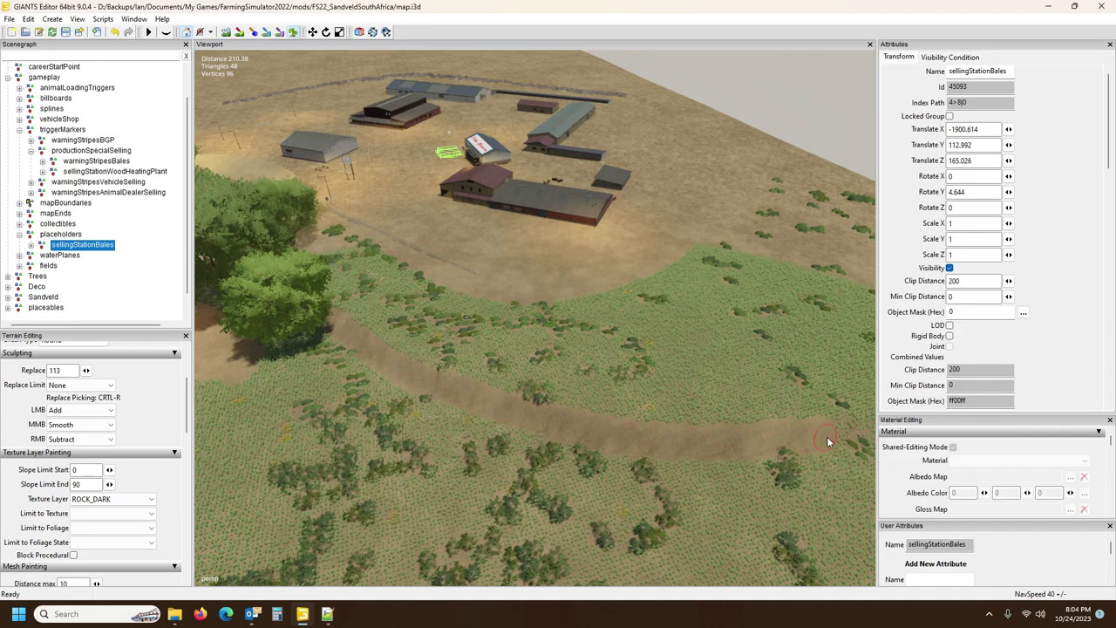
# Paint the cleared band with ROCK_DARK from the field's far end back to the trees.
pyautogui.keyDown('alt'); pyautogui.moveTo(614, 379); pyautogui.dragTo(713, 344); pyautogui.keyUp('alt')
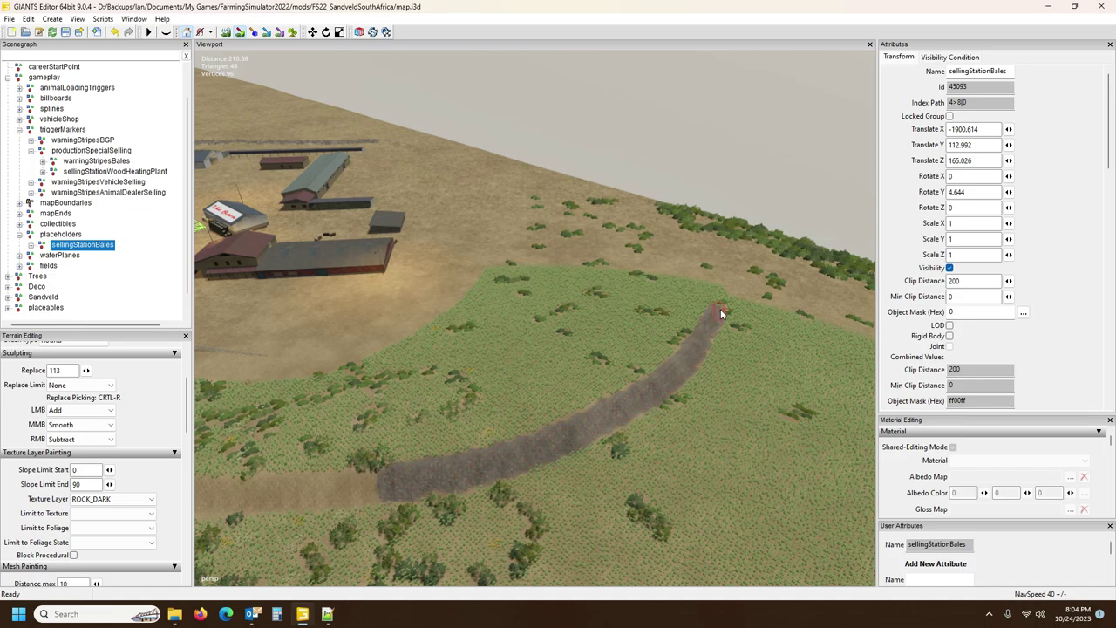
pyautogui.keyDown('alt'); pyautogui.moveTo(699, 328); pyautogui.dragTo(566, 359); pyautogui.keyUp('alt')
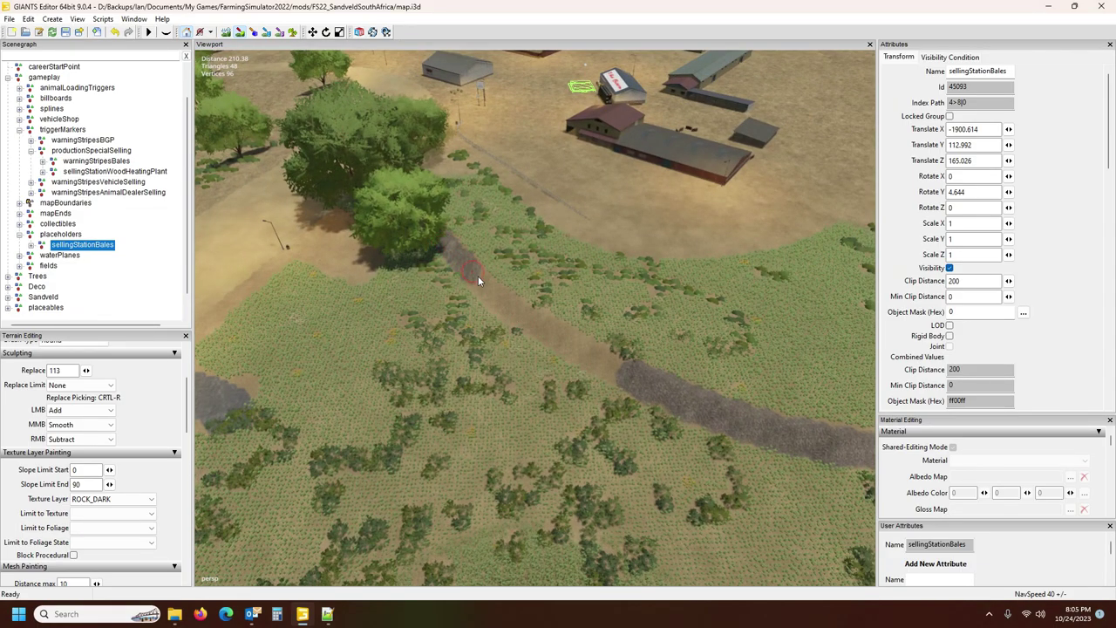
pyautogui.moveTo(547, 330); pyautogui.dragTo(577, 350)
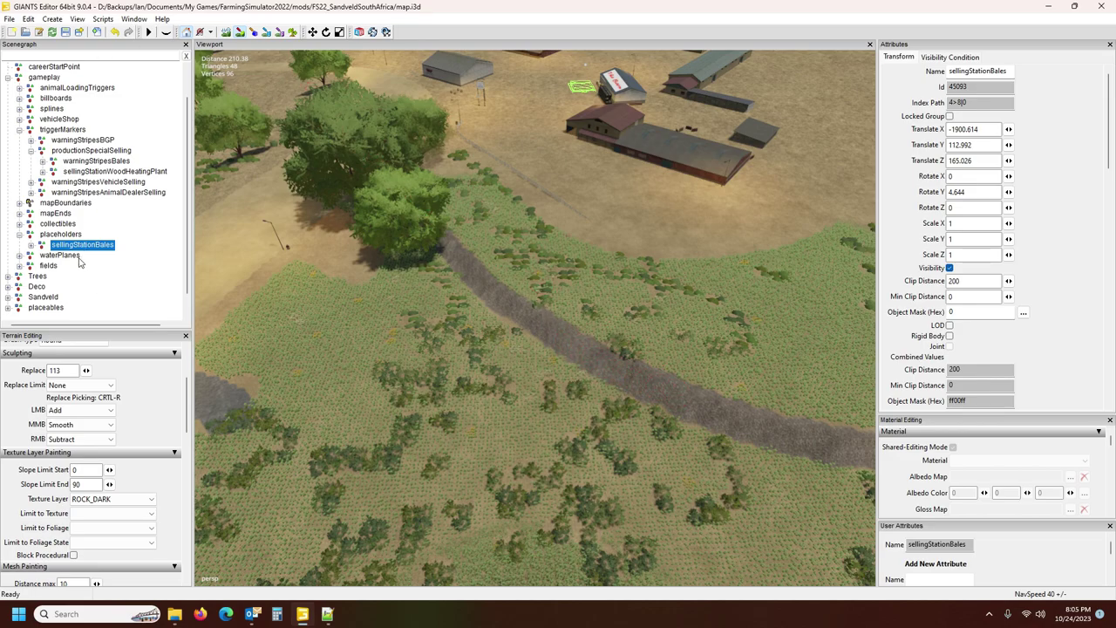
# Change the texture layer to ROCK and paint a short section of the curved strip near the trees.
pyautogui.click(128, 500)
pyautogui.scroll(4, 66, 403)
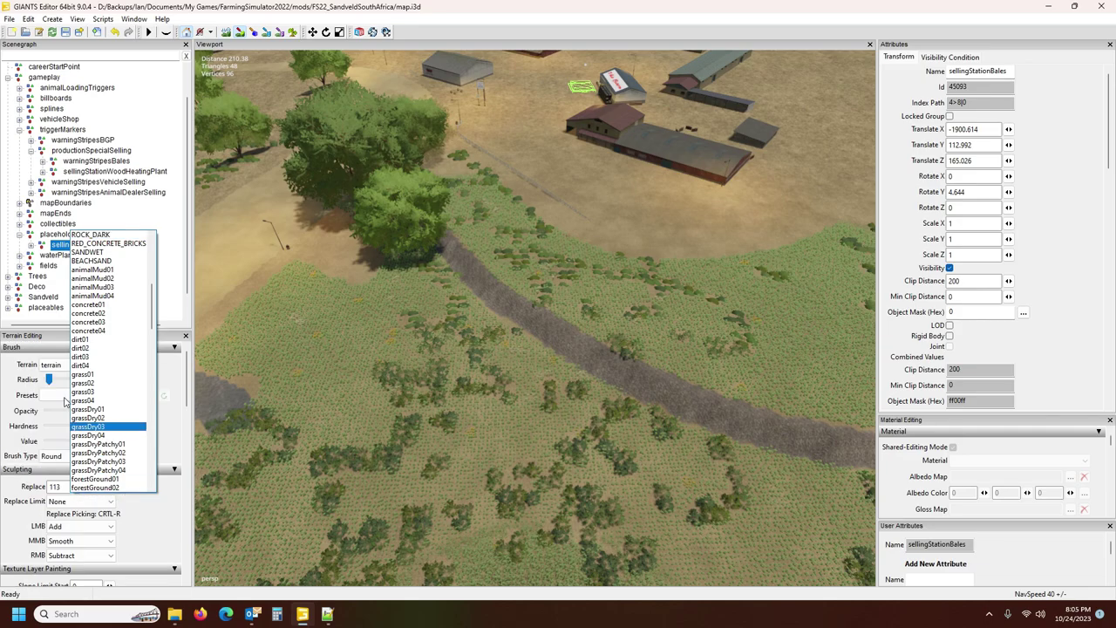
pyautogui.scroll(10, 117, 371)
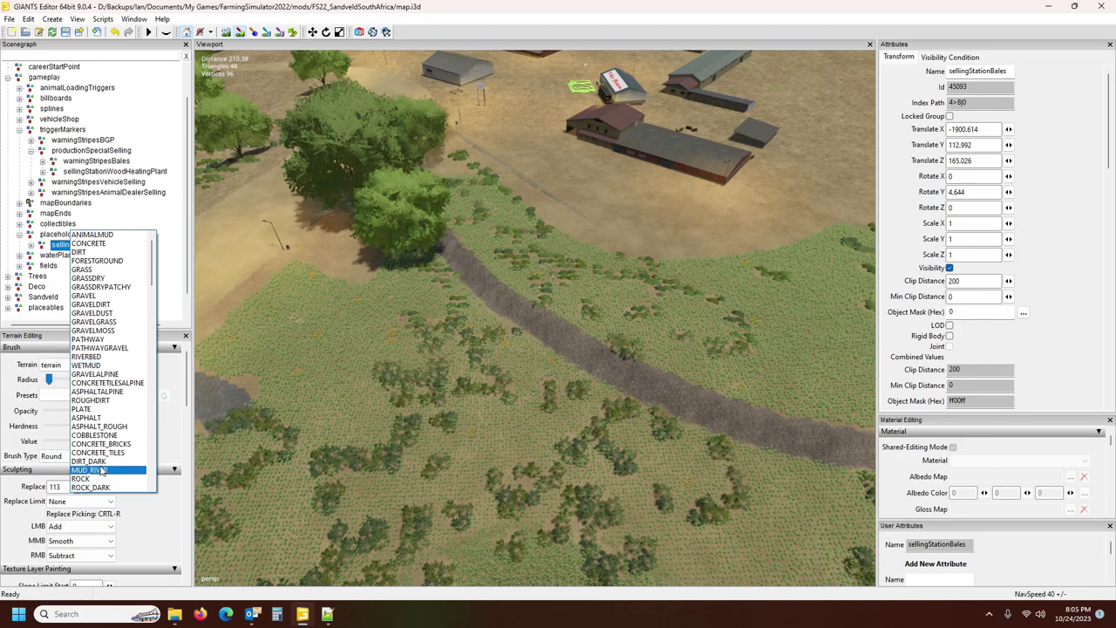
pyautogui.scroll(-3, 127, 422)
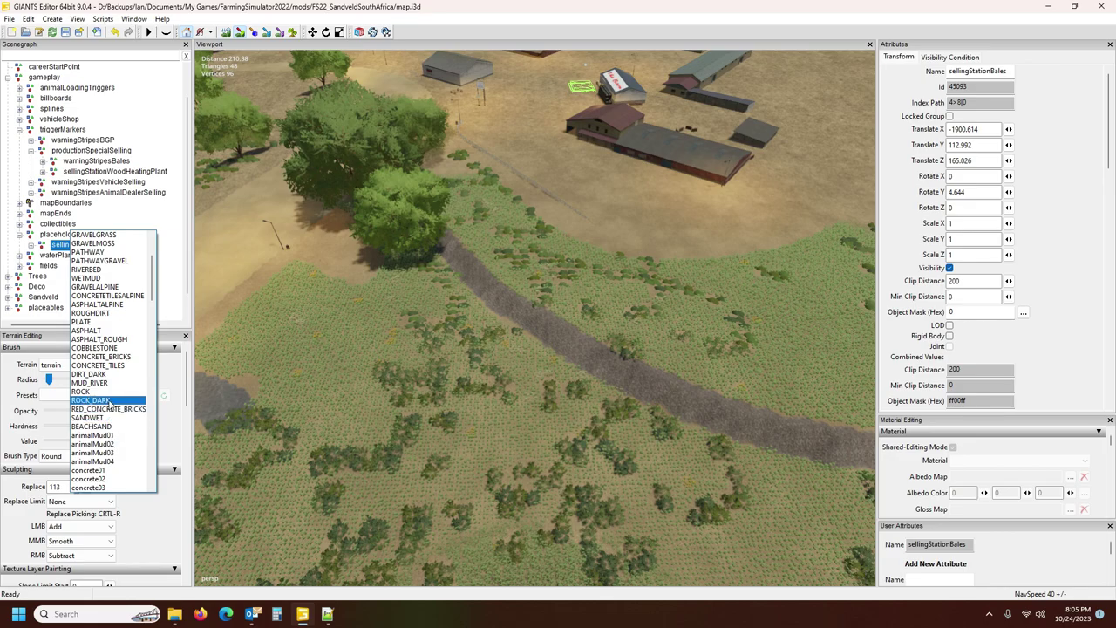
pyautogui.click(109, 392)
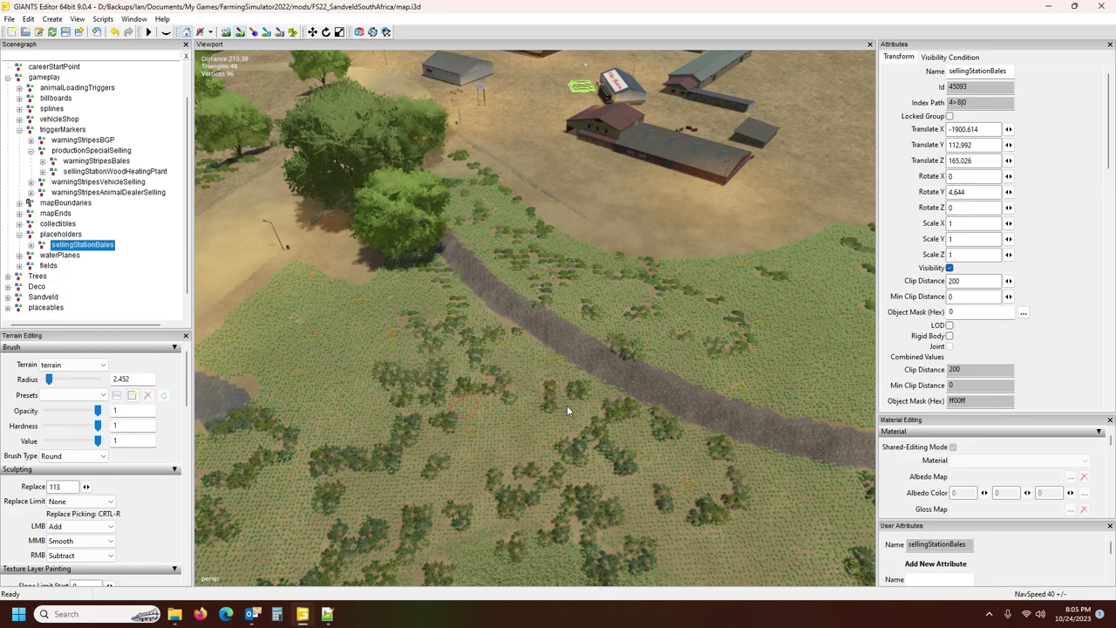
pyautogui.moveTo(592, 358); pyautogui.dragTo(642, 389)
pyautogui.click(241, 34)
# Repaint the rest of the curved strip with ROCK, from the trees to its far end.
pyautogui.moveTo(435, 211)
pyautogui.keyDown('alt'); pyautogui.mouseDown()
pyautogui.moveTo(457, 250)
pyautogui.moveTo(476, 189)
pyautogui.moveTo(658, 159)
pyautogui.mouseUp(); pyautogui.keyUp('alt')
pyautogui.scroll(5, 468, 246)
pyautogui.scroll(3, 477, 185)
pyautogui.moveTo(660, 163); pyautogui.dragTo(443, 234, button='right')
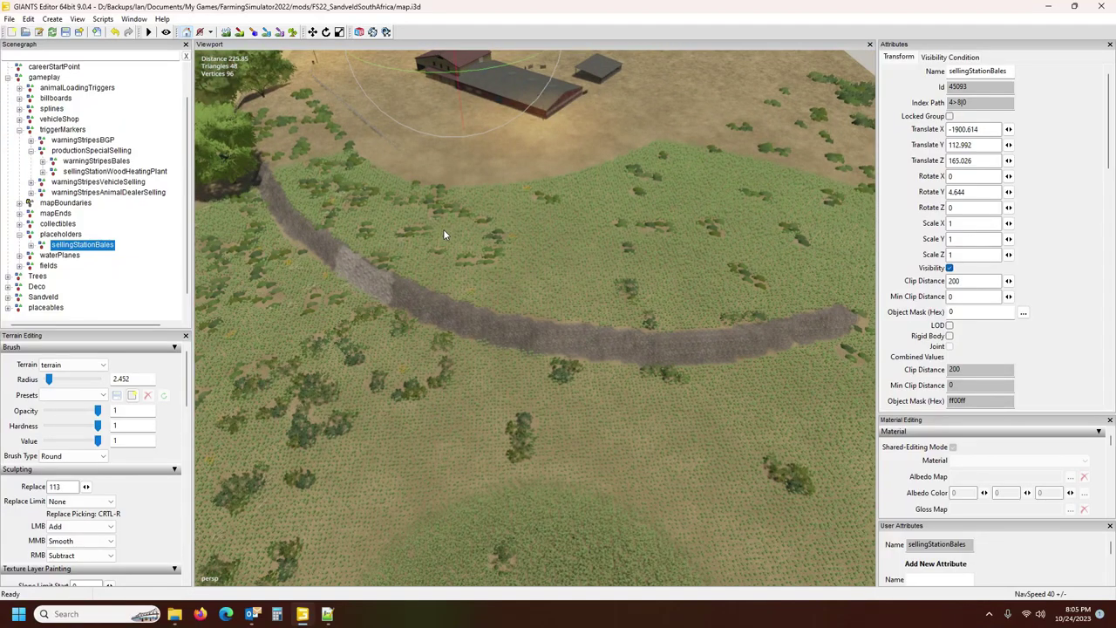
pyautogui.click(251, 31)
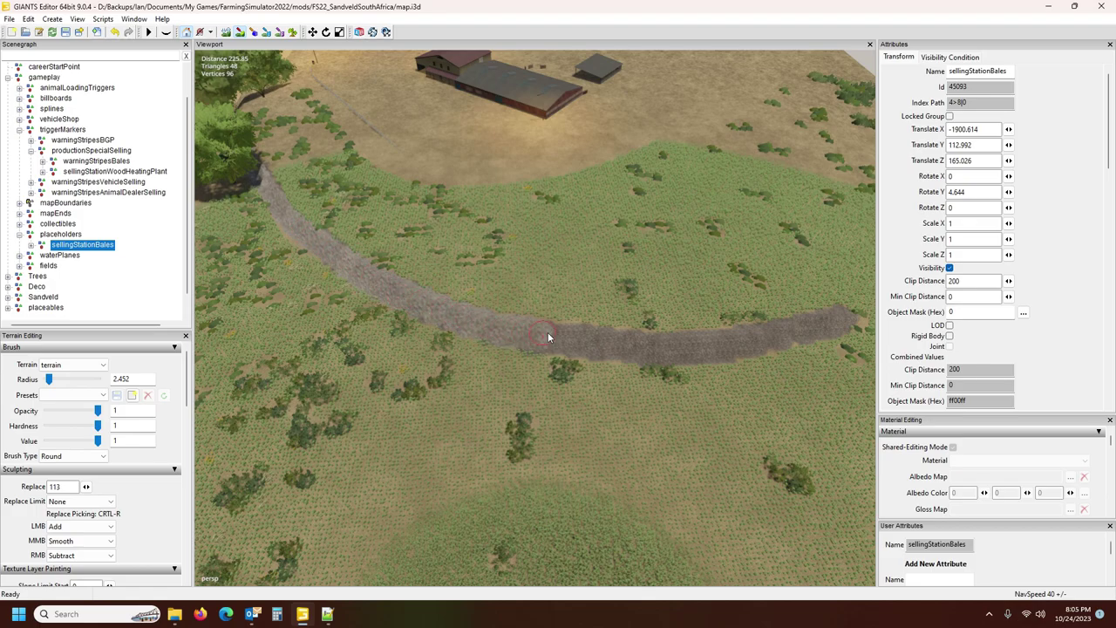
pyautogui.moveTo(689, 351)
pyautogui.mouseDown()
pyautogui.moveTo(838, 325)
pyautogui.moveTo(775, 333)
pyautogui.mouseUp()
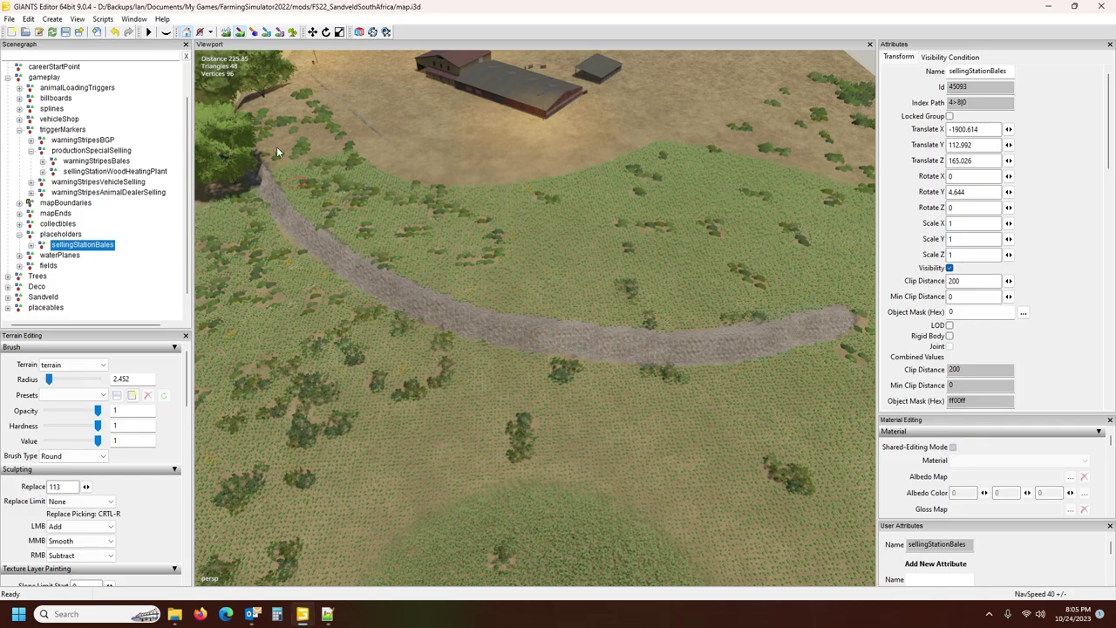
# Move the americanElm_stage03 tree back towards the fence, to about X -131.126, Y 3.416, Z 35.812.
pyautogui.keyDown('alt'); pyautogui.moveTo(475, 228); pyautogui.dragTo(304, 138); pyautogui.keyUp('alt')
pyautogui.moveTo(302, 132); pyautogui.dragTo(307, 321, button='right')
pyautogui.moveTo(307, 323)
pyautogui.keyDown('alt'); pyautogui.mouseDown()
pyautogui.moveTo(247, 292)
pyautogui.moveTo(117, 285)
pyautogui.moveTo(475, 308)
pyautogui.mouseUp(); pyautogui.keyUp('alt')
pyautogui.scroll(1, 475, 307)
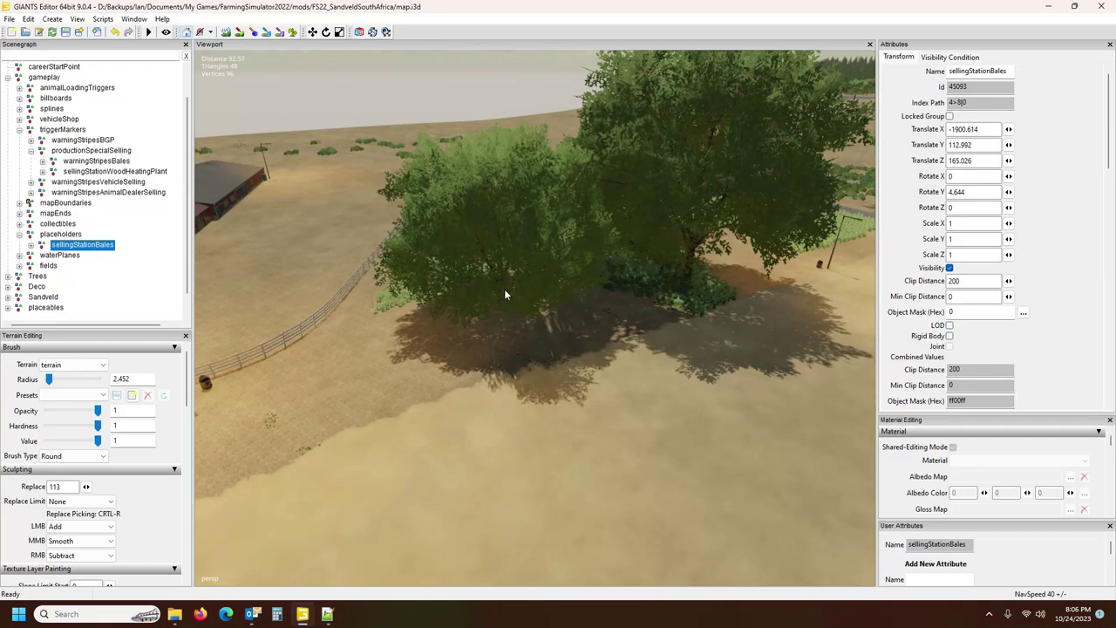
pyautogui.click(505, 295)
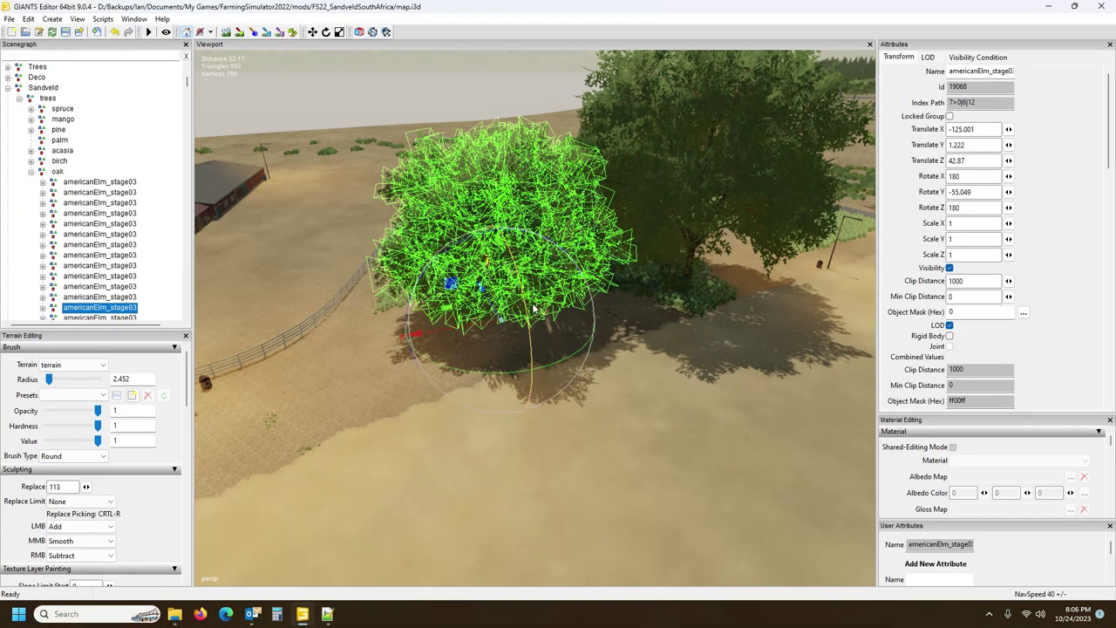
pyautogui.hotkey('ctrl', 'b')
pyautogui.moveTo(479, 253); pyautogui.dragTo(499, 268)
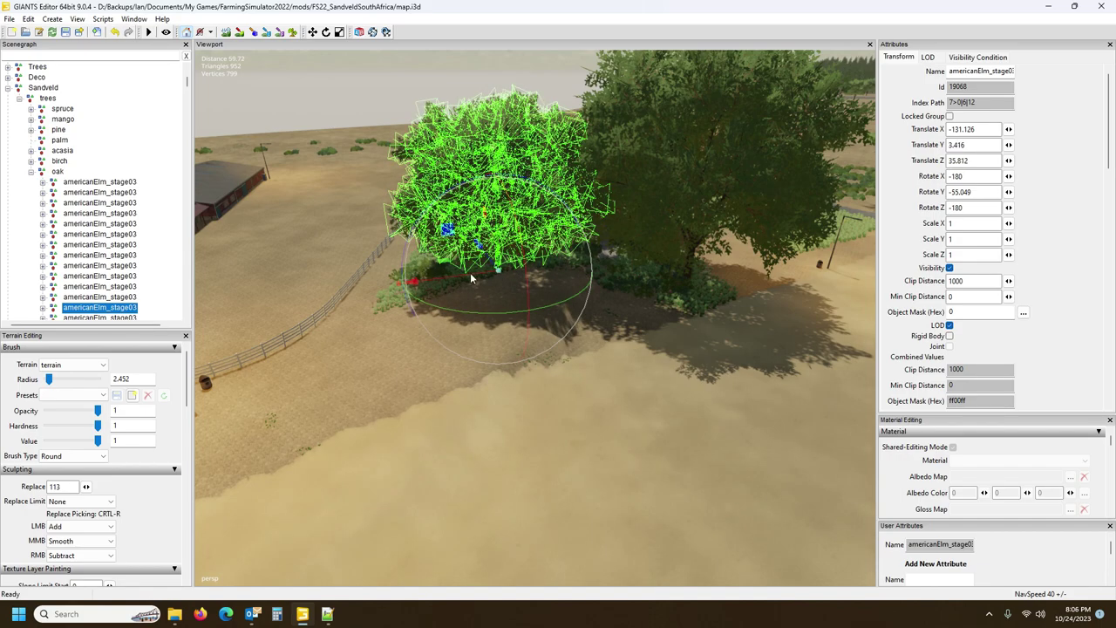
# Paint a patch of green ground foliage beneath the moved elm, between the fence and the sandy road.
pyautogui.click(293, 32)
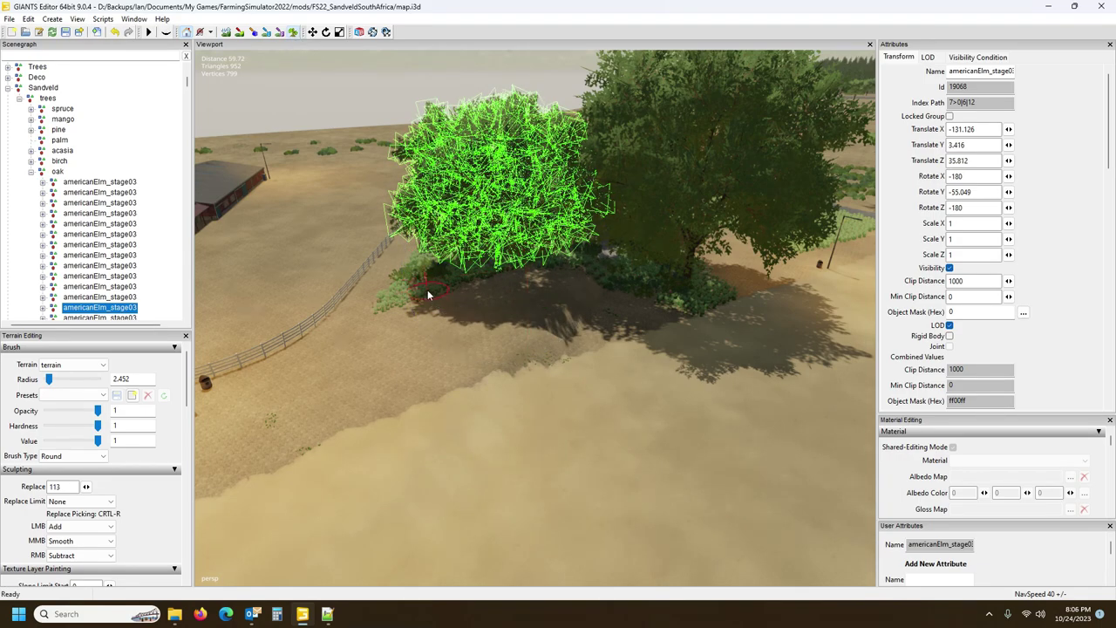
pyautogui.moveTo(415, 276)
pyautogui.mouseDown()
pyautogui.moveTo(383, 339)
pyautogui.moveTo(518, 329)
pyautogui.moveTo(545, 268)
pyautogui.moveTo(477, 305)
pyautogui.moveTo(447, 297)
pyautogui.moveTo(442, 317)
pyautogui.moveTo(536, 332)
pyautogui.mouseUp()
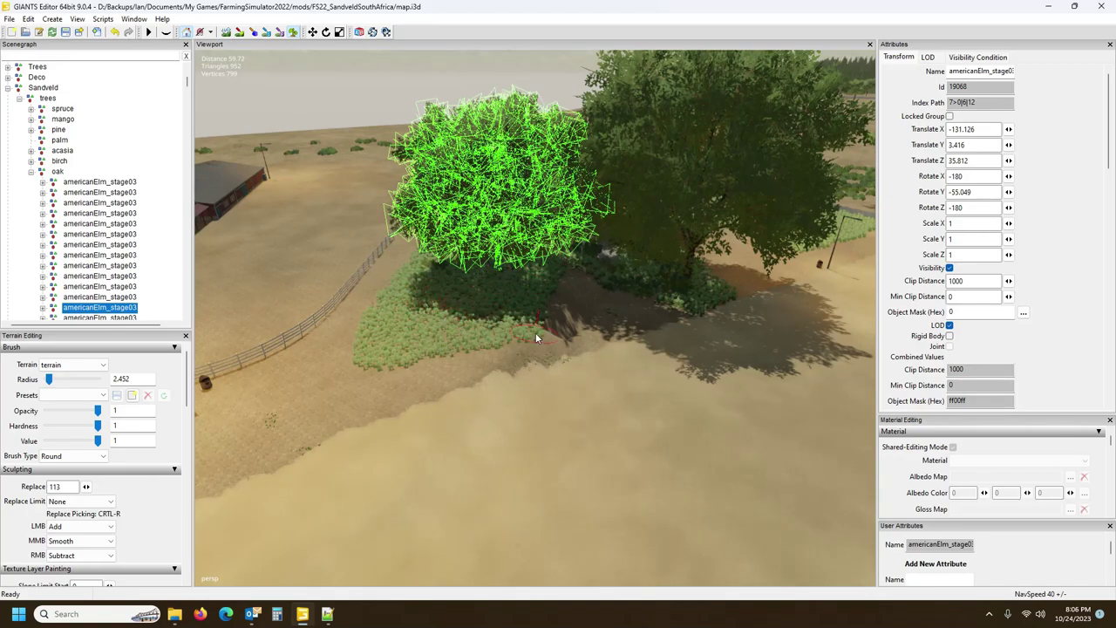
# Set the terrain sculpting brush to radius 8.202, opacity 0.523, hardness 0.523 and value 0.511.
pyautogui.click(166, 32)
pyautogui.keyDown('alt'); pyautogui.moveTo(523, 205); pyautogui.dragTo(677, 294); pyautogui.keyUp('alt')
pyautogui.moveTo(675, 295); pyautogui.dragTo(422, 358, button='right')
pyautogui.press('w')
pyautogui.scroll(-5, 422, 358)
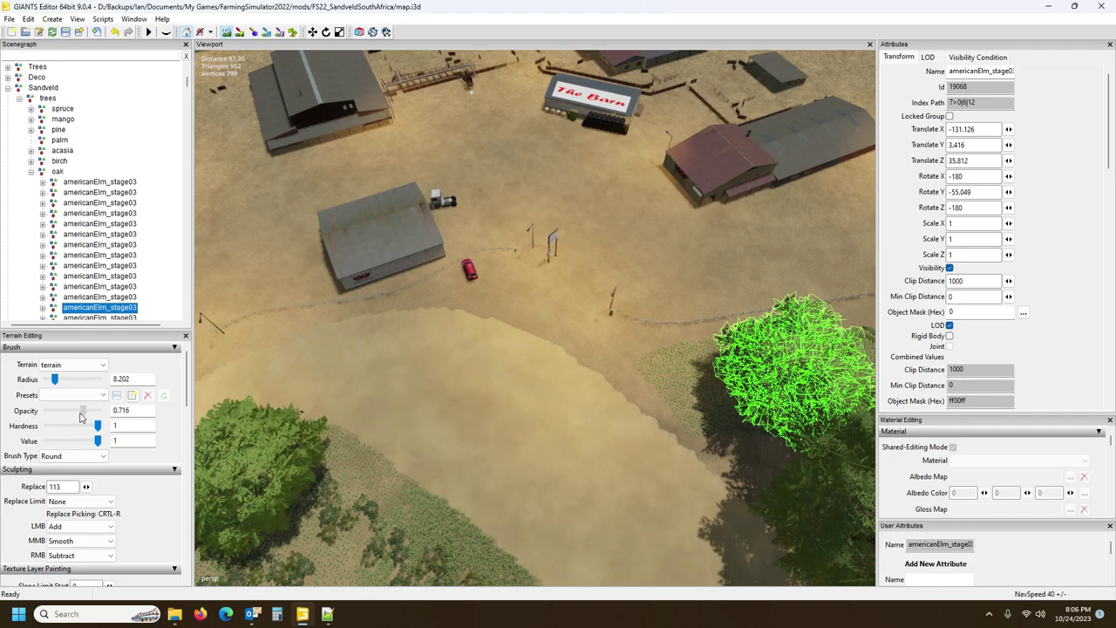
pyautogui.moveTo(73, 418); pyautogui.dragTo(75, 443)
pyautogui.keyDown('alt'); pyautogui.moveTo(434, 377); pyautogui.dragTo(402, 372); pyautogui.keyUp('alt')
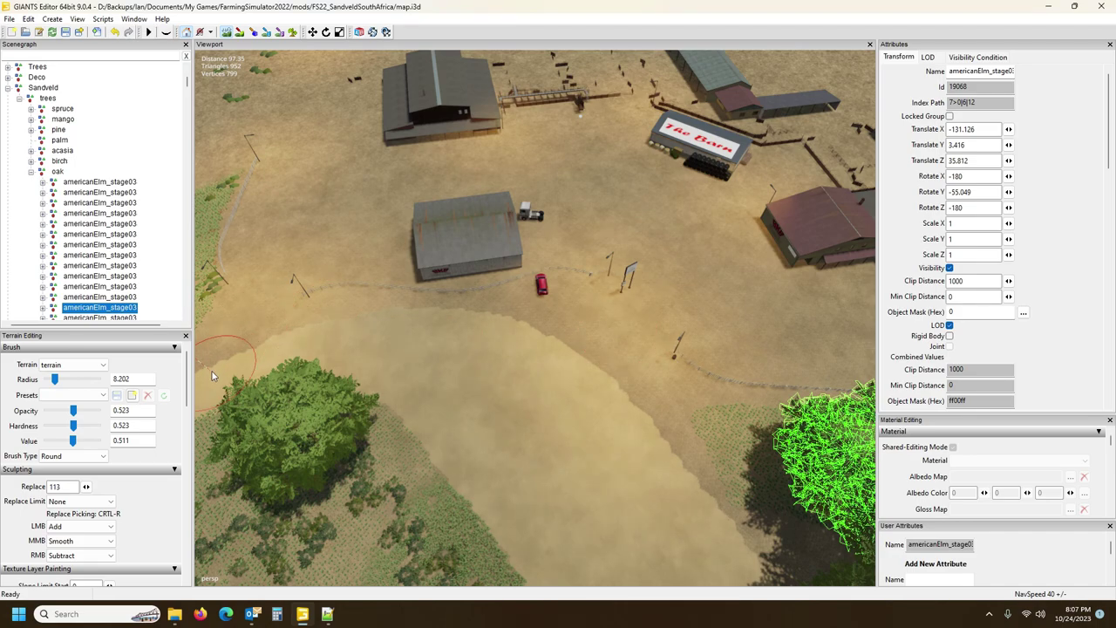
pyautogui.keyDown('alt'); pyautogui.moveTo(418, 334); pyautogui.dragTo(334, 329); pyautogui.keyUp('alt')
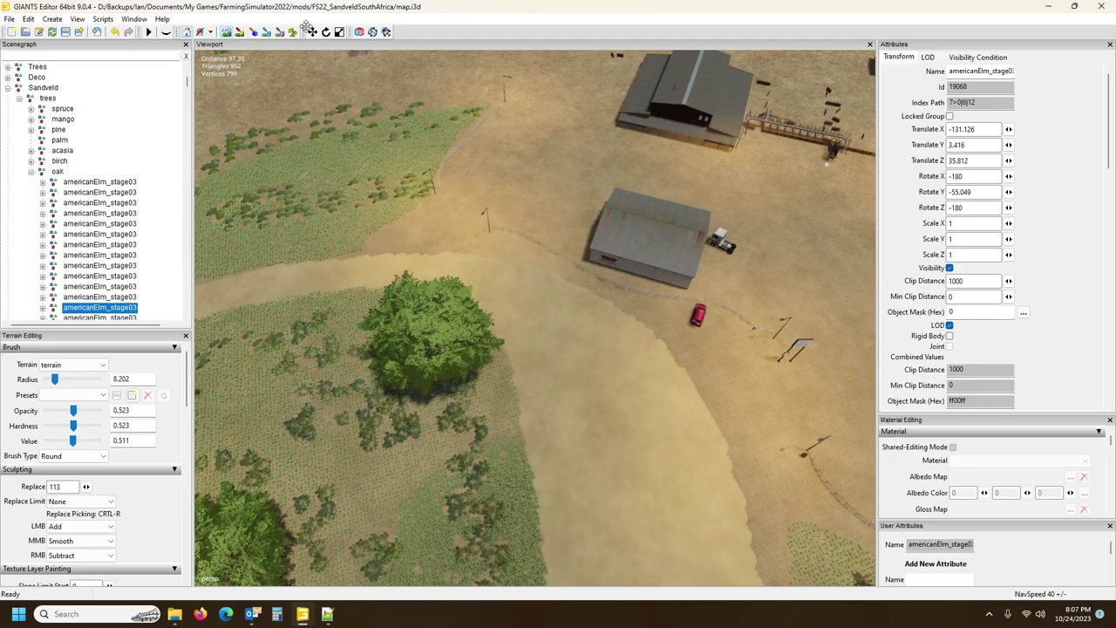
# Inspect the yard, fence, elms and foliage beside the sandy road at ground level in first-person mode.
pyautogui.keyDown('alt'); pyautogui.moveTo(560, 253); pyautogui.dragTo(453, 89); pyautogui.keyUp('alt')
pyautogui.scroll(5, 434, 161)
pyautogui.moveTo(451, 89); pyautogui.dragTo(443, 75, button='right')
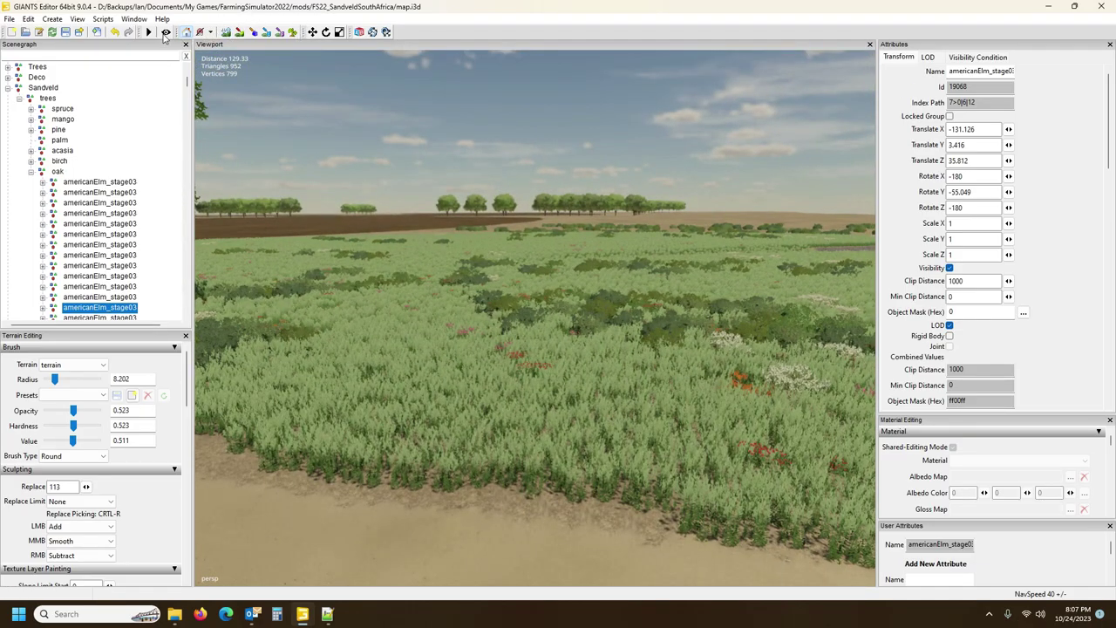
pyautogui.click(166, 33)
pyautogui.press('w')
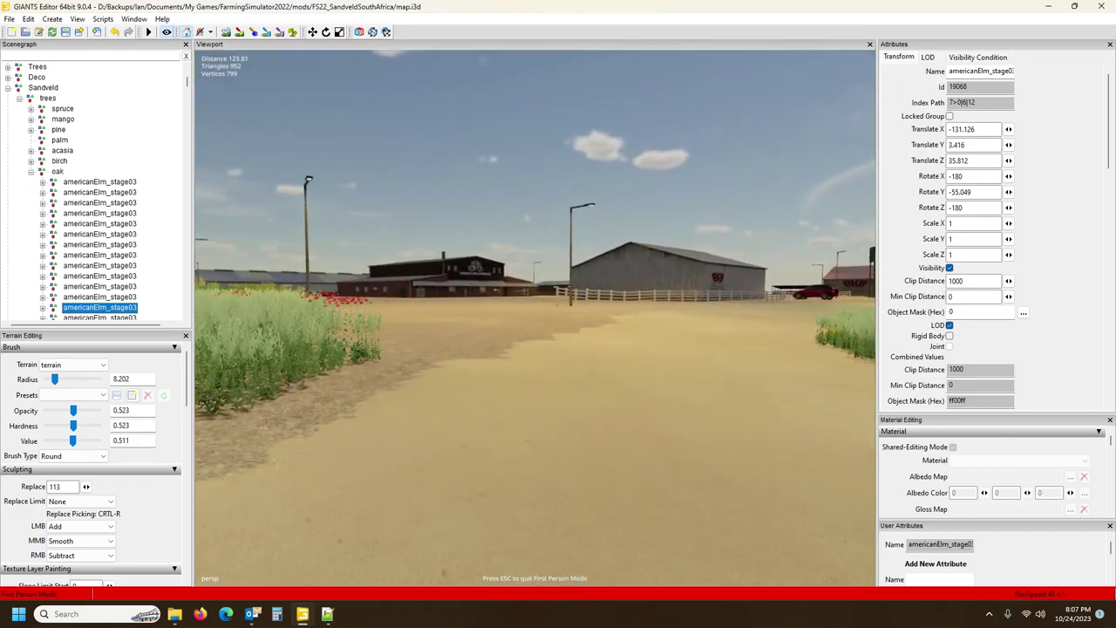
pyautogui.press('w')
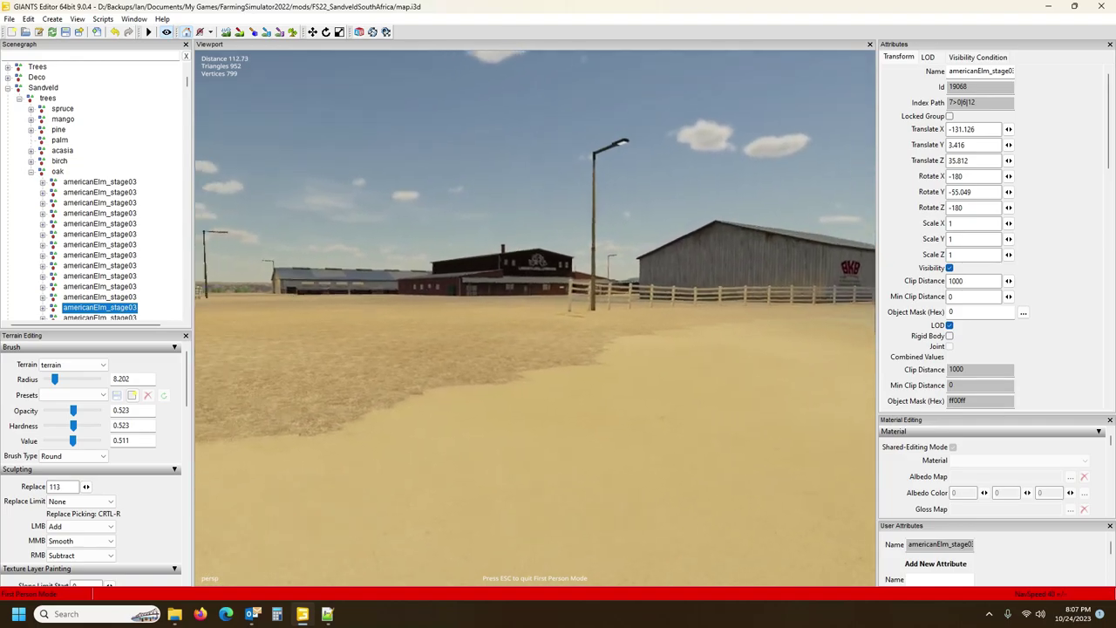
pyautogui.press('w')
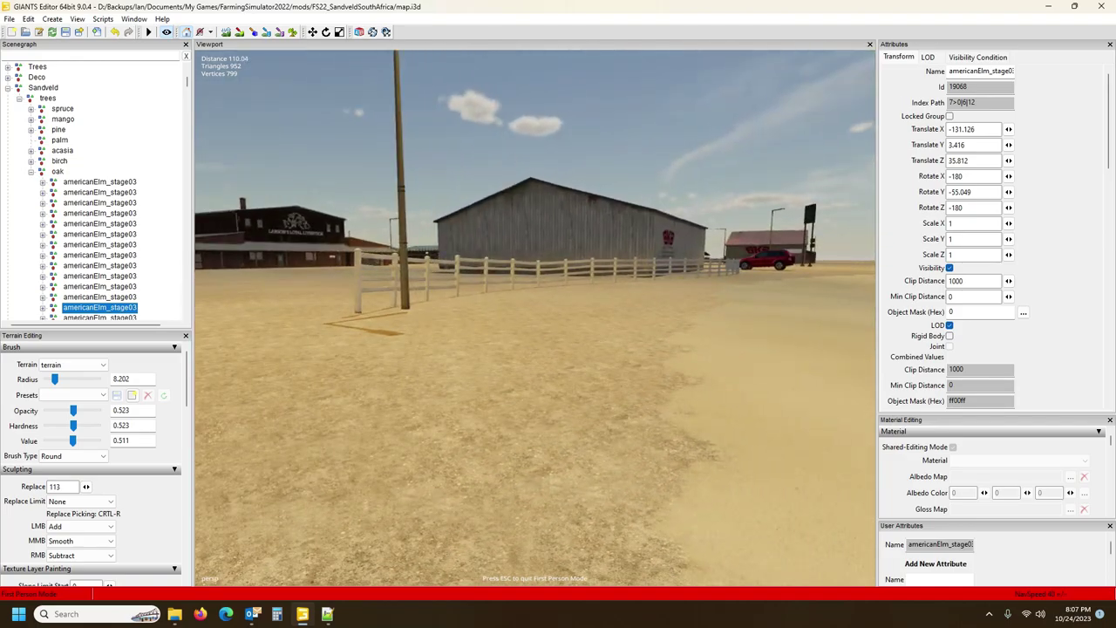
pyautogui.press('w')
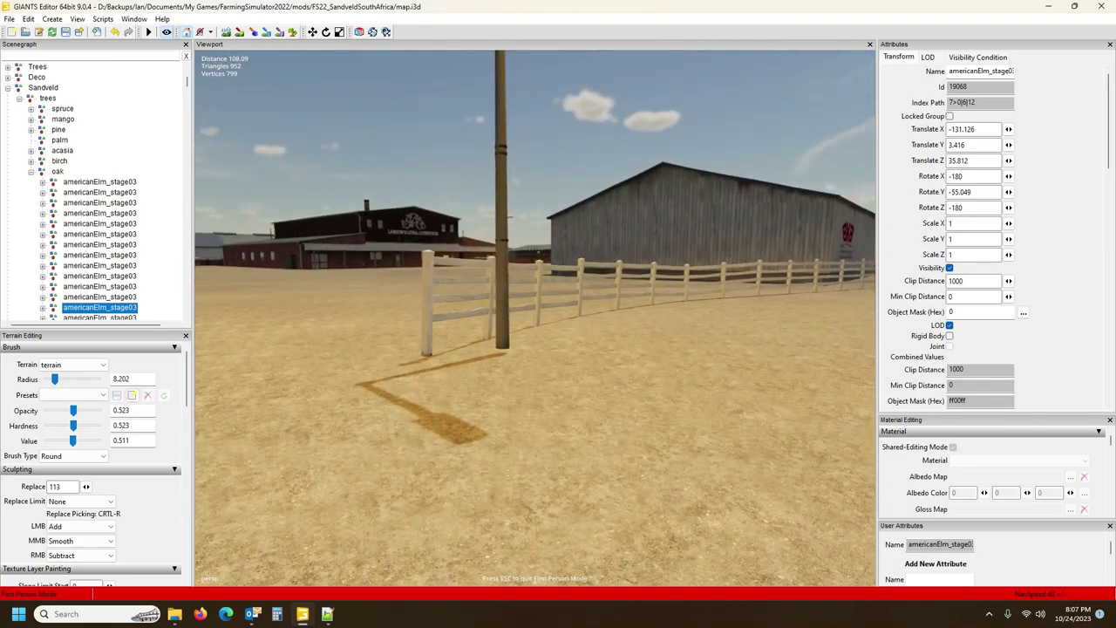
pyautogui.press('w')
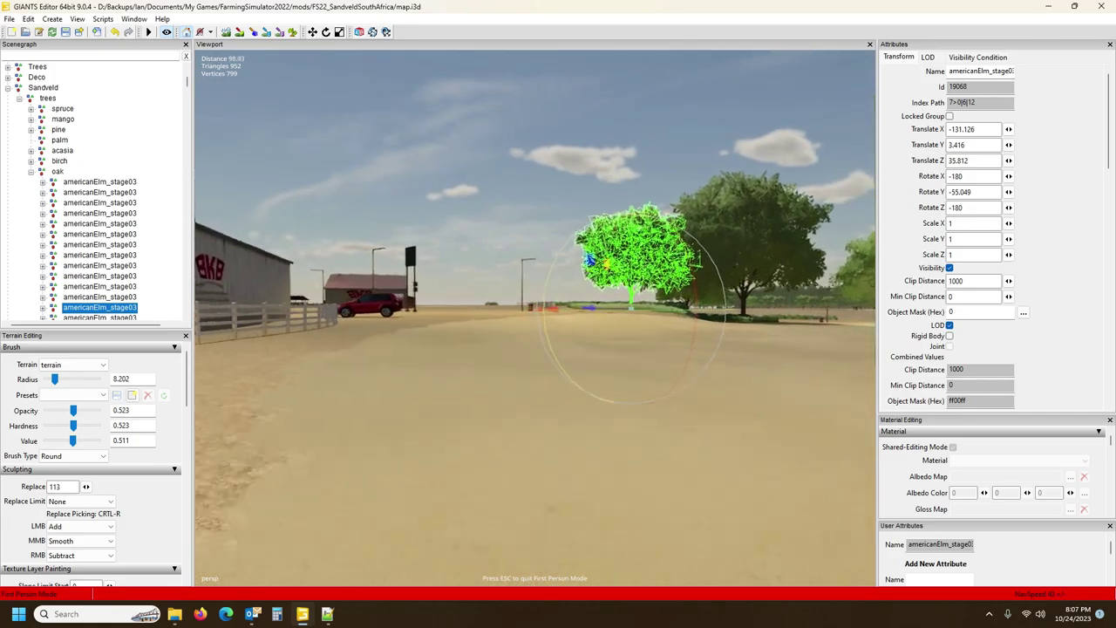
pyautogui.press('w')
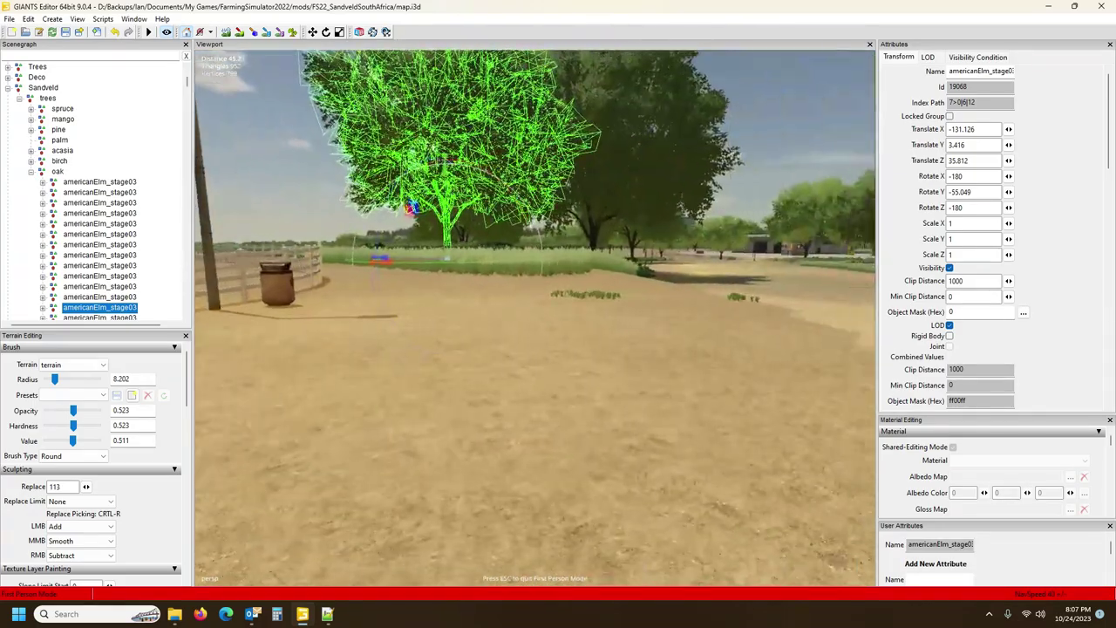
pyautogui.press('w')
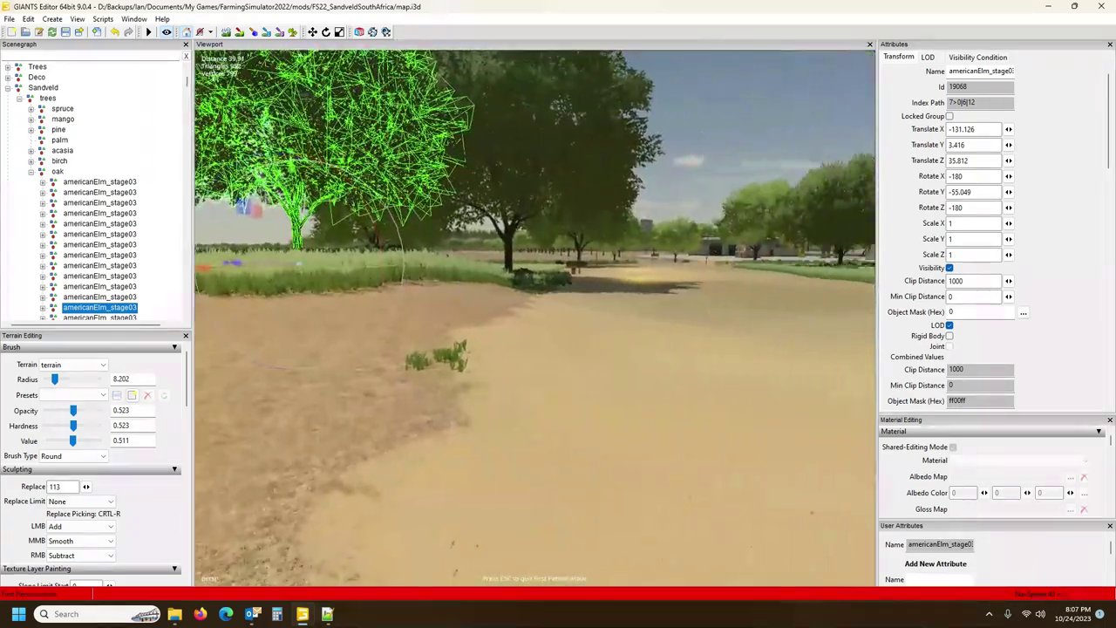
pyautogui.press('w')
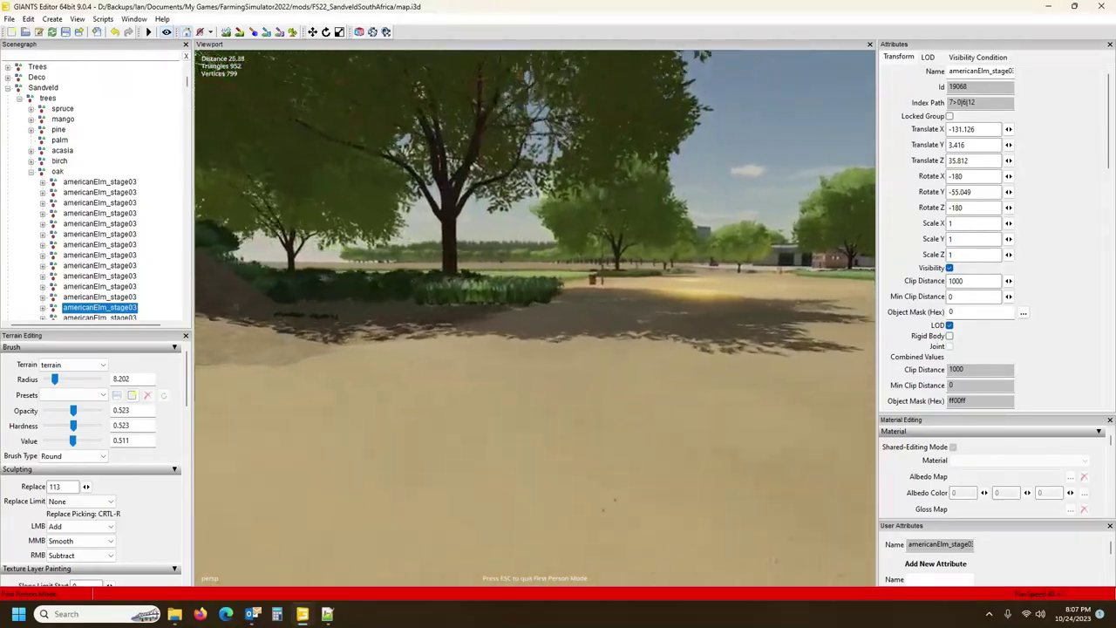
pyautogui.press('w')
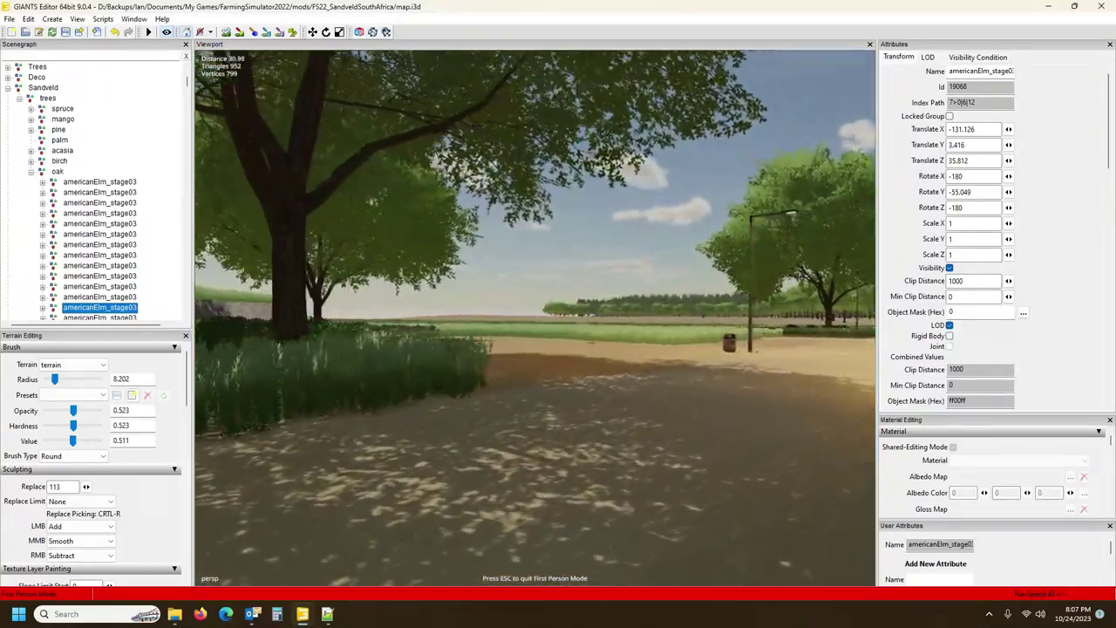
pyautogui.press('w')
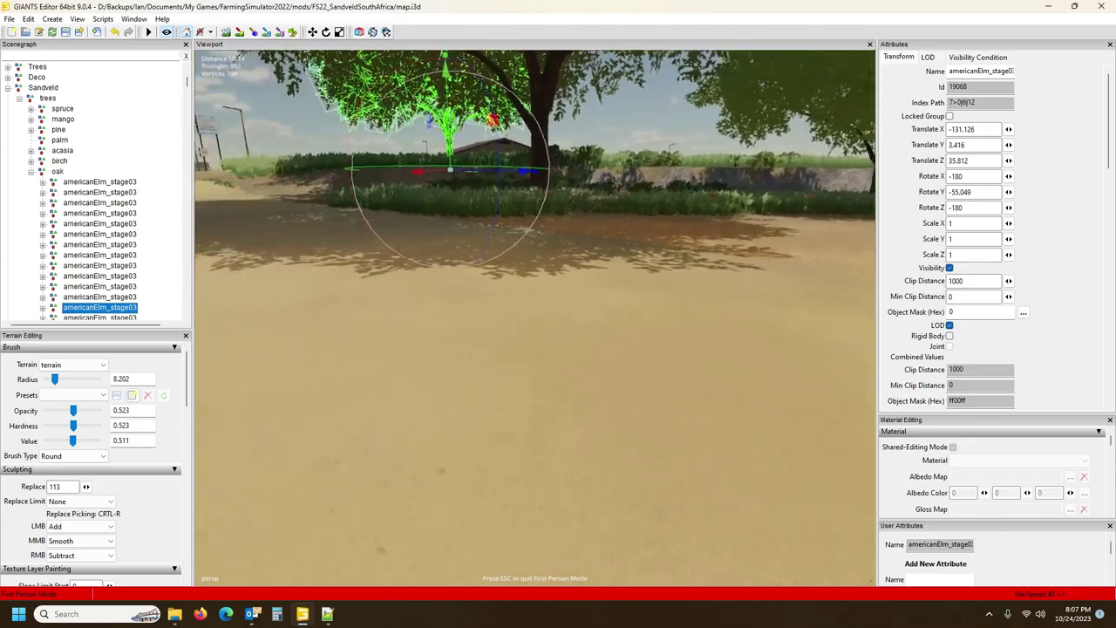
pyautogui.press('w')
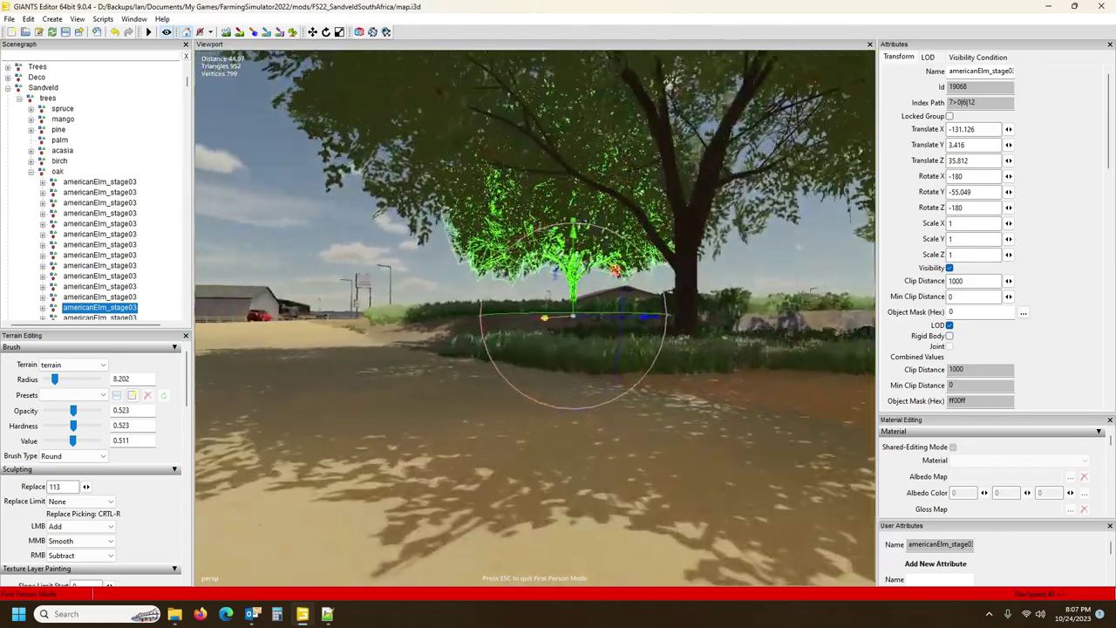
pyautogui.press('w')
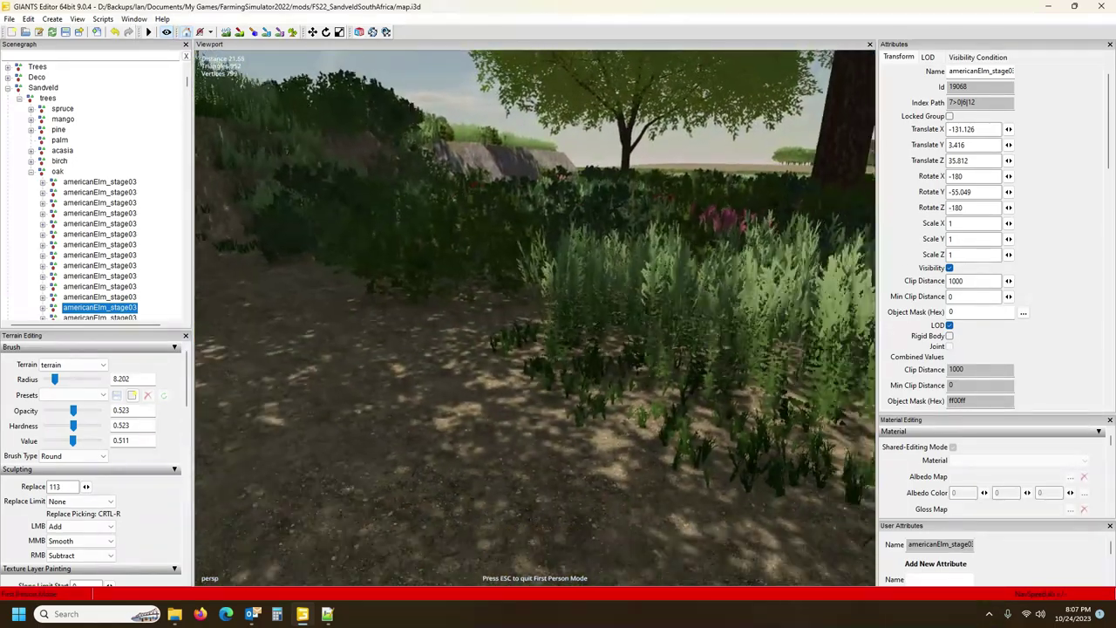
pyautogui.press('s')
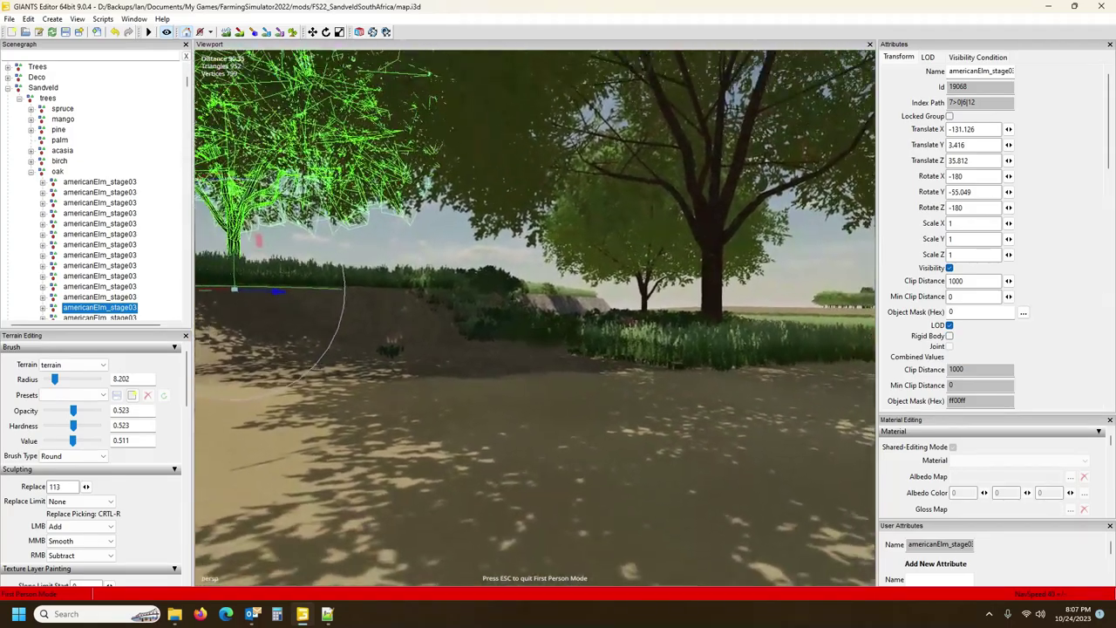
pyautogui.press('Escape')
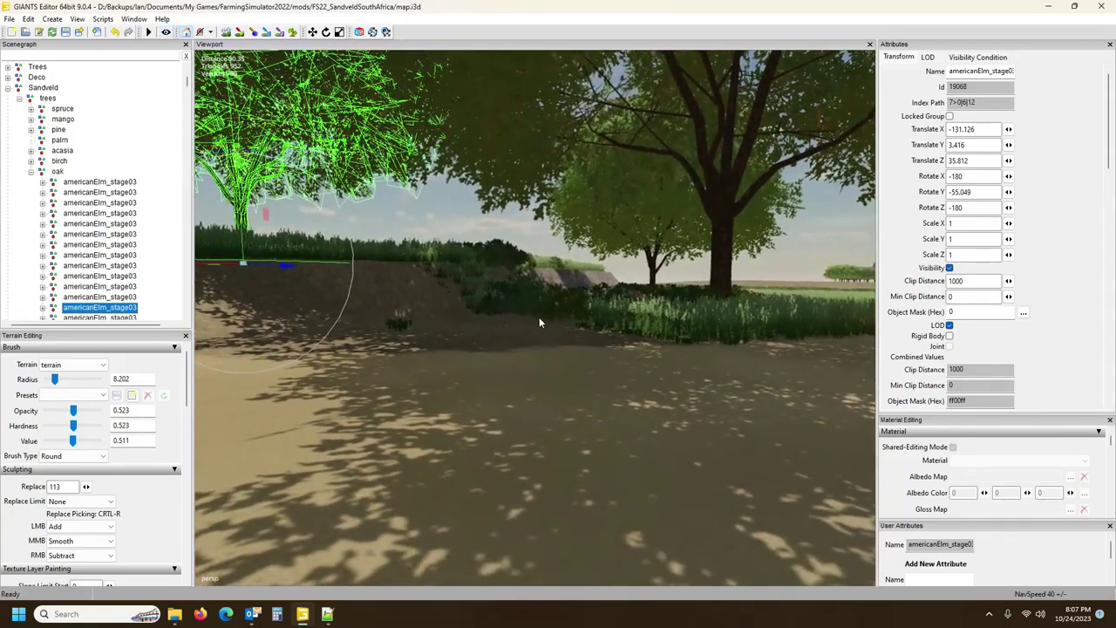
# Move the large 1.5-scale americanElm_stage03 tree beside the sandy road to about X -116.988, Y 0.656, Z 19.735.
pyautogui.moveTo(513, 336)
pyautogui.keyDown('alt'); pyautogui.mouseDown()
pyautogui.moveTo(530, 377)
pyautogui.moveTo(503, 352)
pyautogui.mouseUp(); pyautogui.keyUp('alt')
pyautogui.scroll(-4, 503, 353)
pyautogui.scroll(4, 502, 350)
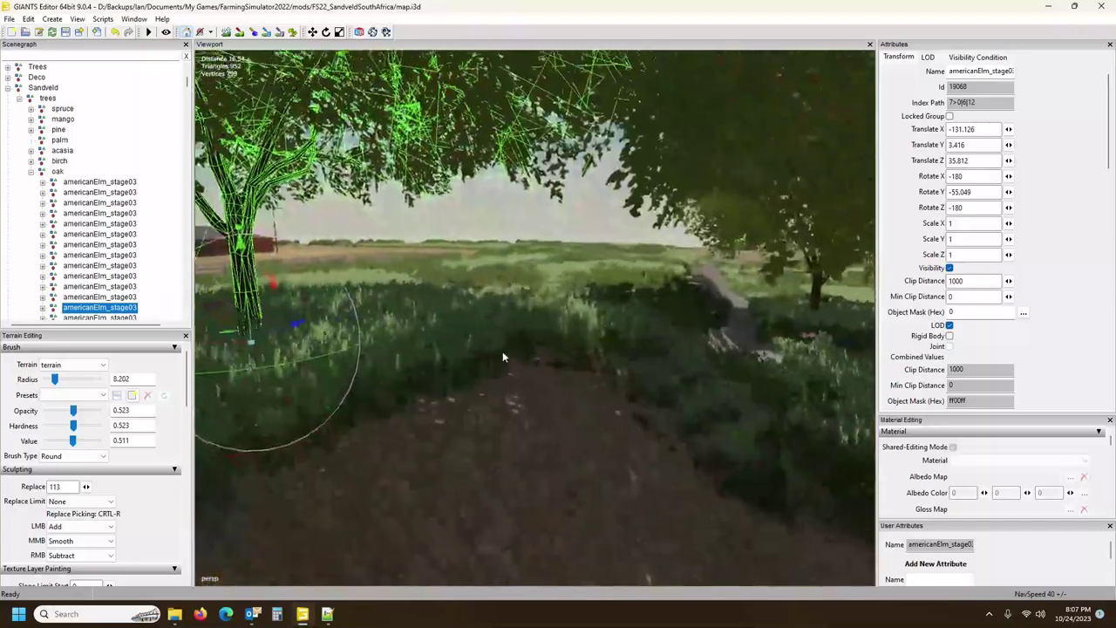
pyautogui.scroll(-2, 504, 354)
pyautogui.scroll(-4, 504, 354)
pyautogui.click(532, 289)
pyautogui.scroll(4, 532, 289)
pyautogui.keyDown('alt'); pyautogui.moveTo(532, 289); pyautogui.dragTo(568, 287); pyautogui.keyUp('alt')
pyautogui.moveTo(568, 293); pyautogui.dragTo(459, 282, button='middle')
pyautogui.click(459, 282)
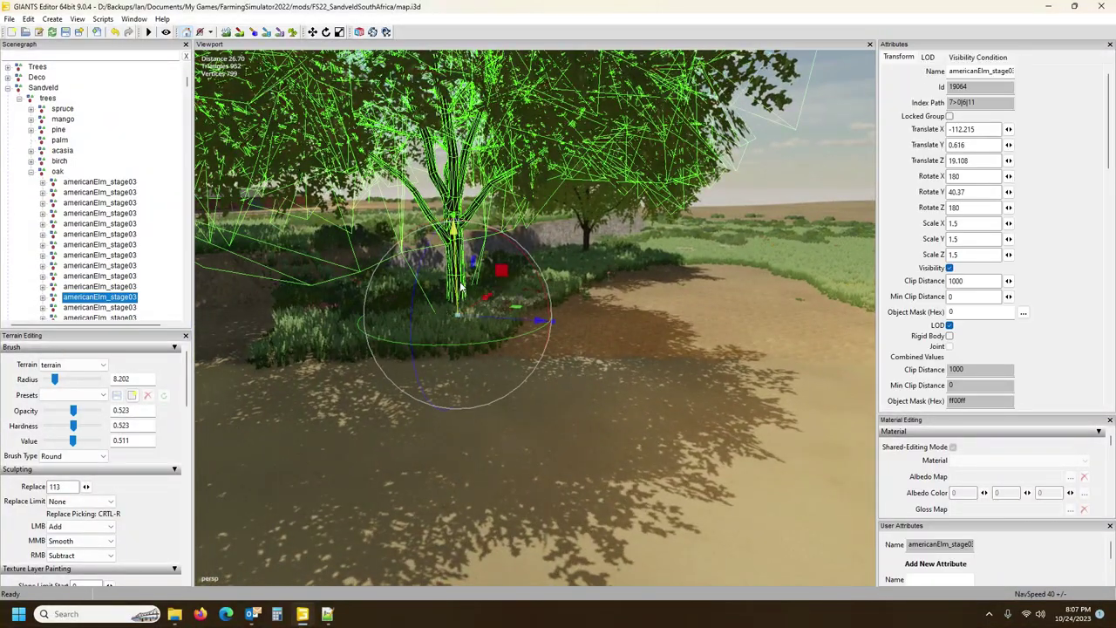
pyautogui.moveTo(462, 284); pyautogui.dragTo(427, 296)
# Paint Big decoBush foliage beneath the smaller elm and down along the edge of the bare mound.
pyautogui.scroll(-2, 590, 376)
pyautogui.keyDown('alt'); pyautogui.moveTo(591, 375); pyautogui.dragTo(630, 382); pyautogui.keyUp('alt')
pyautogui.scroll(4, 703, 394)
pyautogui.scroll(-4, 703, 394)
pyautogui.click(294, 33)
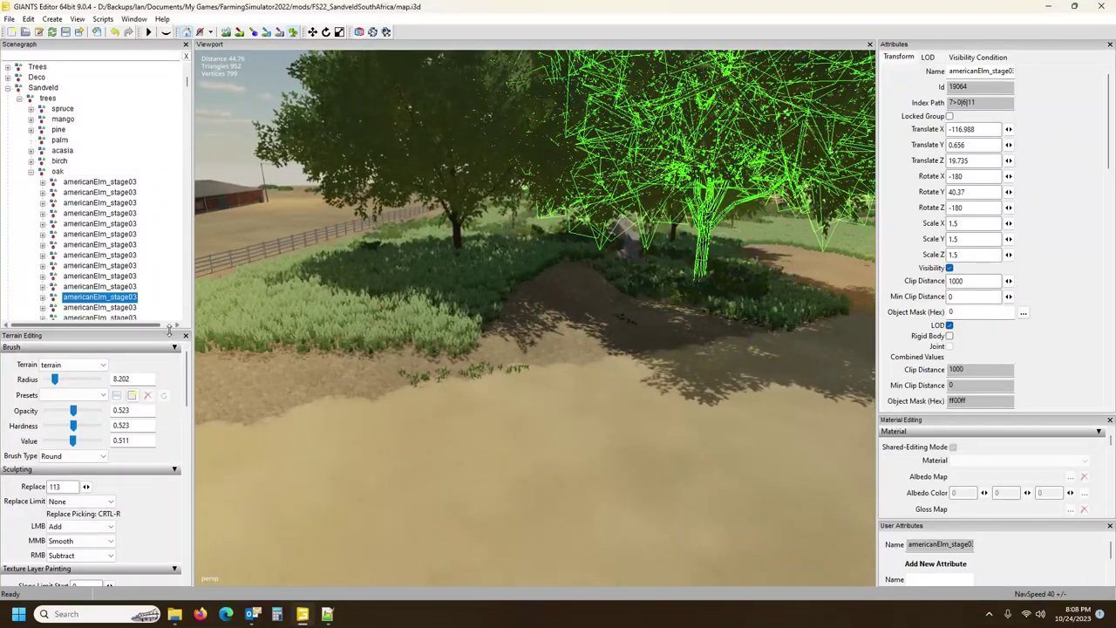
pyautogui.moveTo(167, 190); pyautogui.dragTo(167, 186)
pyautogui.scroll(-8, 125, 456)
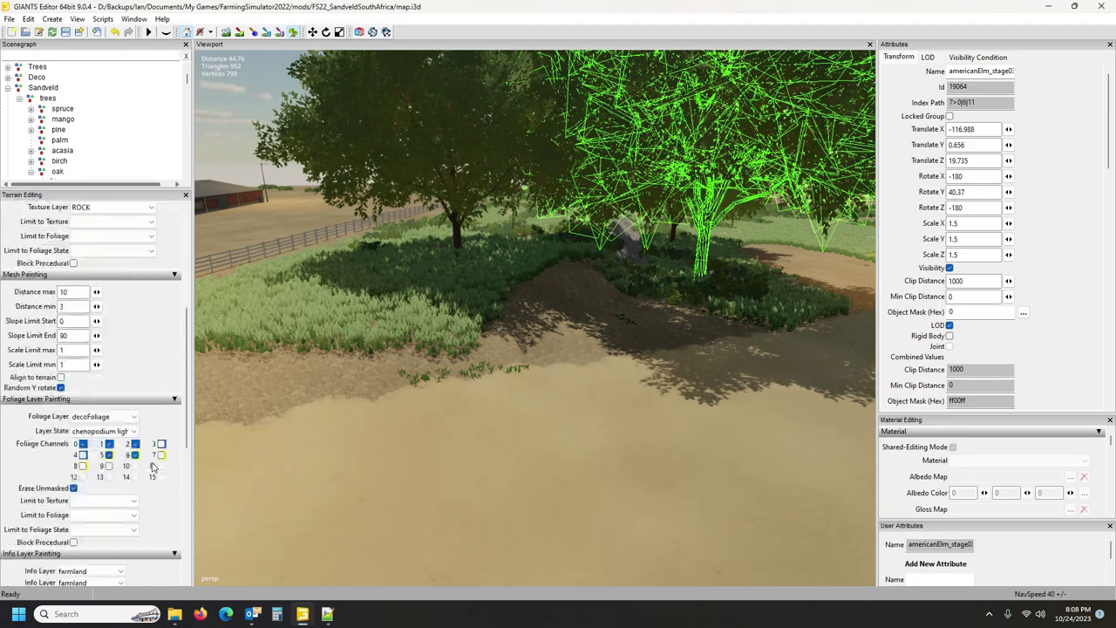
pyautogui.click(120, 335)
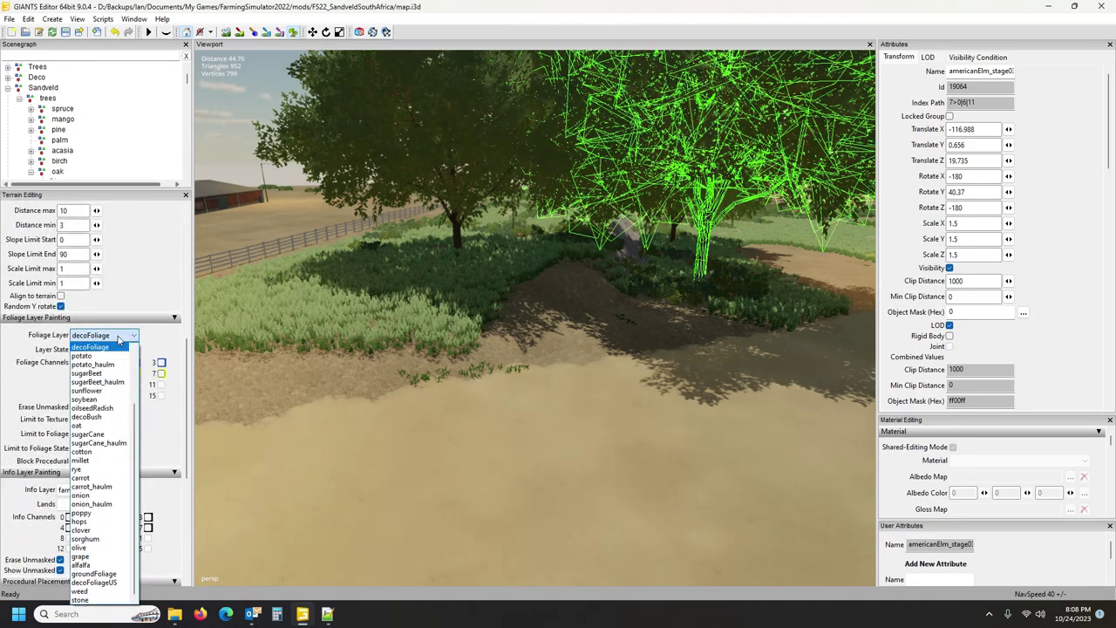
pyautogui.click(105, 416)
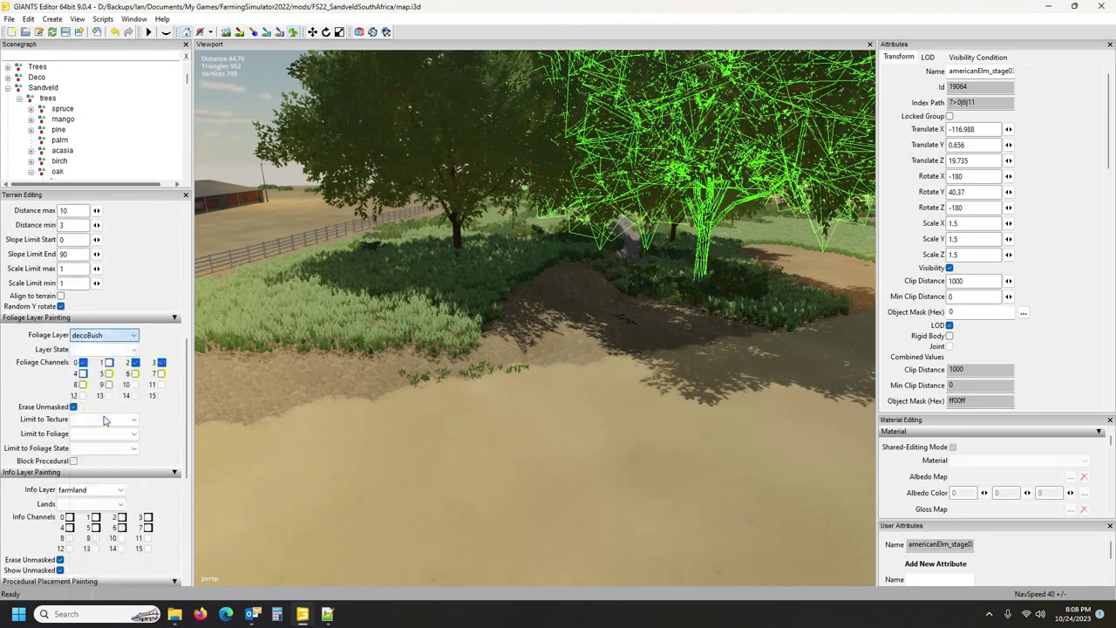
pyautogui.click(112, 349)
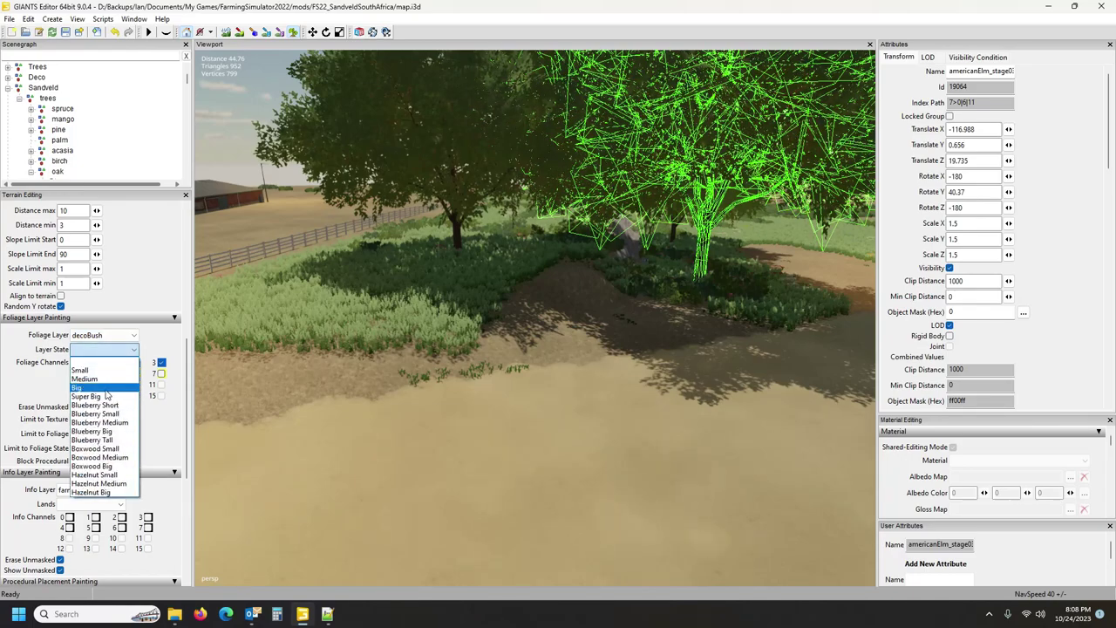
pyautogui.click(106, 389)
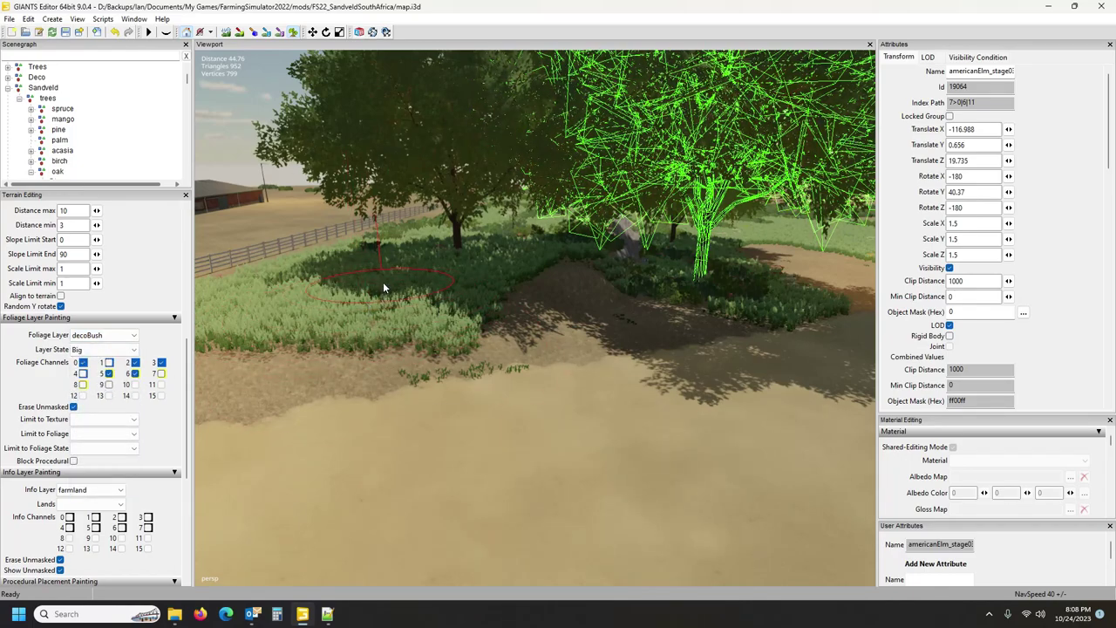
pyautogui.click(313, 281)
pyautogui.moveTo(553, 248)
pyautogui.mouseDown()
pyautogui.moveTo(465, 306)
pyautogui.moveTo(537, 325)
pyautogui.mouseUp()
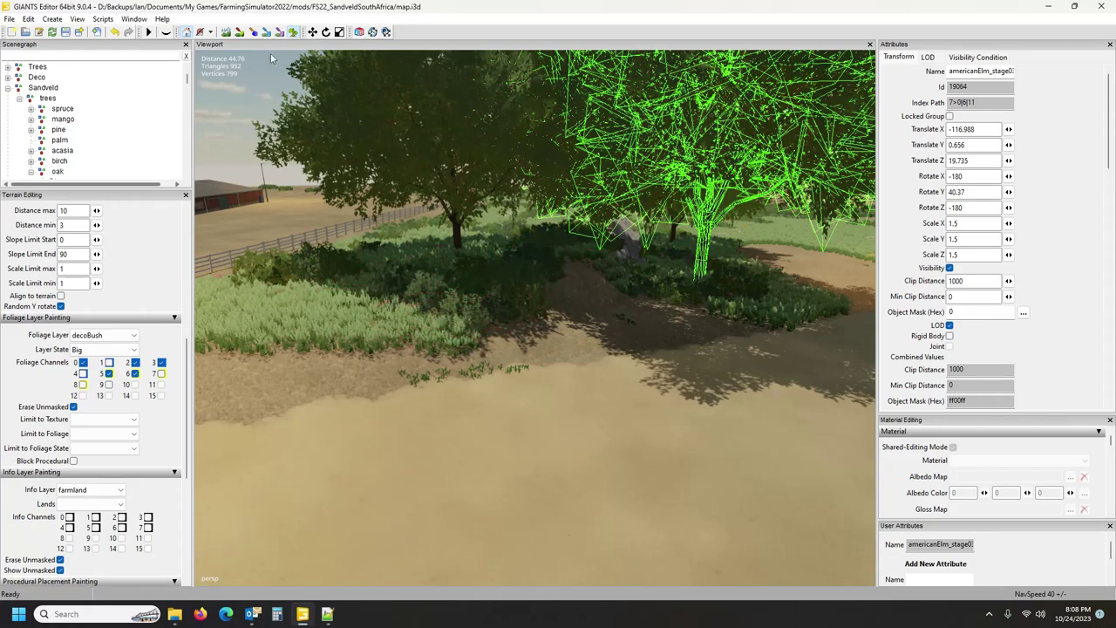
# Extend the light chenopodium decoFoliage over the bare strip along the sandy road, from the rock strip to the moved elm.
pyautogui.click(292, 36)
pyautogui.moveTo(631, 250)
pyautogui.keyDown('alt'); pyautogui.mouseDown()
pyautogui.moveTo(532, 258)
pyautogui.moveTo(758, 211)
pyautogui.moveTo(534, 279)
pyautogui.mouseUp(); pyautogui.keyUp('alt')
pyautogui.moveTo(534, 279); pyautogui.dragTo(523, 280, button='right')
pyautogui.scroll(-3, 521, 276)
pyautogui.click(292, 33)
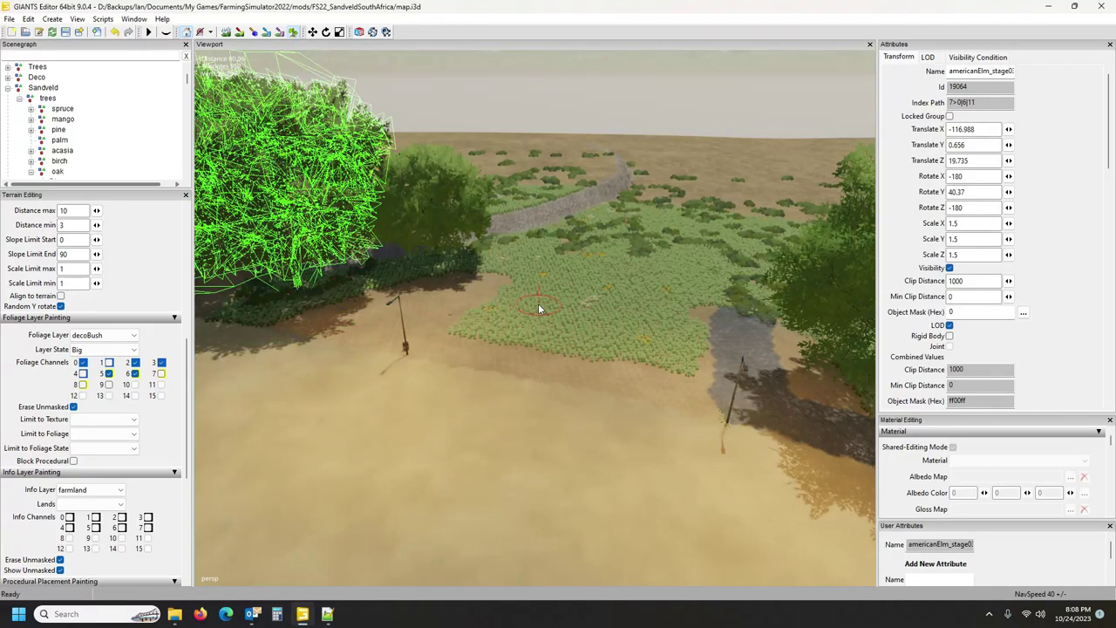
pyautogui.keyDown('ctrl'); pyautogui.click(534, 310); pyautogui.keyUp('ctrl')
pyautogui.moveTo(534, 308)
pyautogui.mouseDown()
pyautogui.moveTo(294, 315)
pyautogui.moveTo(660, 367)
pyautogui.moveTo(653, 357)
pyautogui.moveTo(494, 345)
pyautogui.moveTo(642, 373)
pyautogui.mouseUp()
pyautogui.moveTo(505, 290)
pyautogui.mouseDown()
pyautogui.moveTo(419, 295)
pyautogui.moveTo(435, 316)
pyautogui.moveTo(430, 278)
pyautogui.mouseUp()
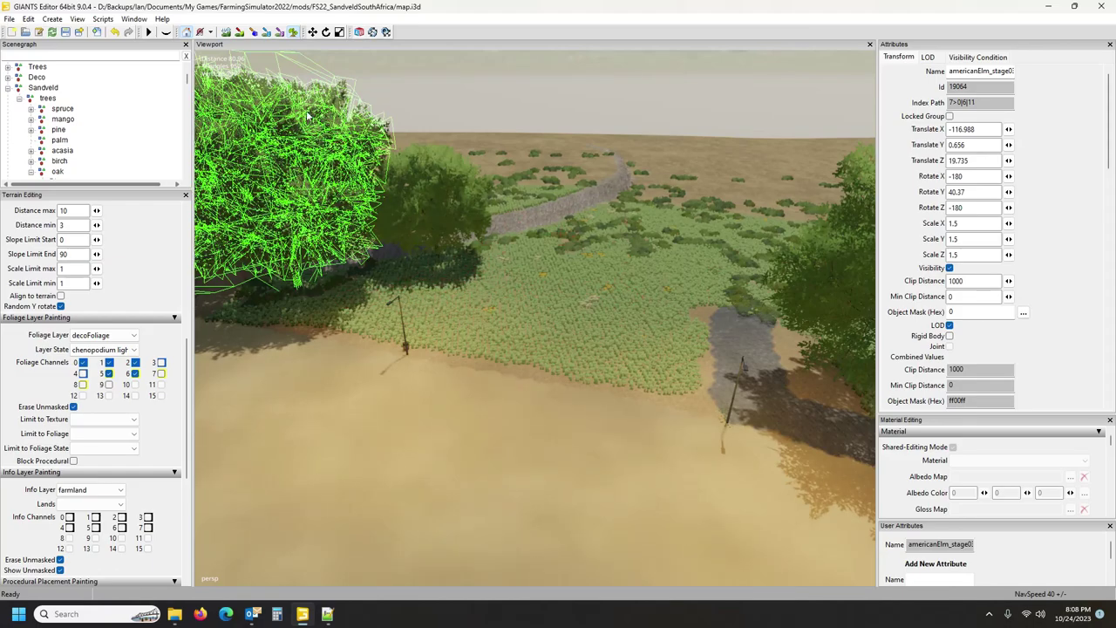
# Paint decoFoliageUS coneflower patches in the new foliage beside the sandy road.
pyautogui.keyDown('ctrl'); pyautogui.click(490, 314); pyautogui.keyUp('ctrl')
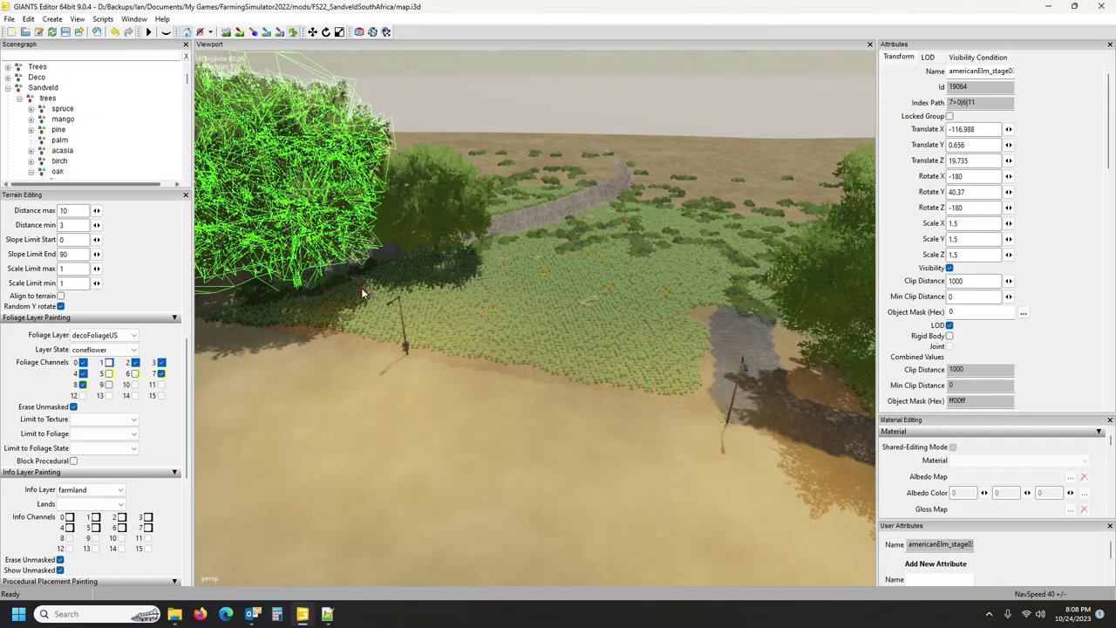
pyautogui.moveTo(626, 358); pyautogui.dragTo(598, 350)
pyautogui.moveTo(658, 322); pyautogui.dragTo(638, 319)
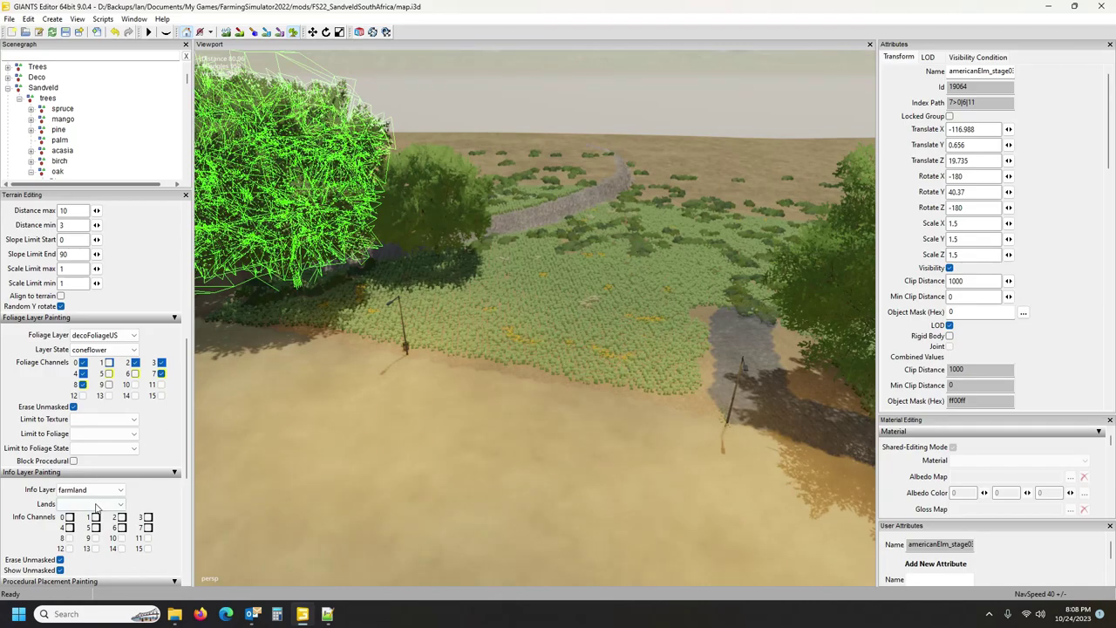
# Scatter decoFoliageUS daylily patches and Medium decoBush clumps through the foliage between the elm and the rock strip.
pyautogui.click(116, 352)
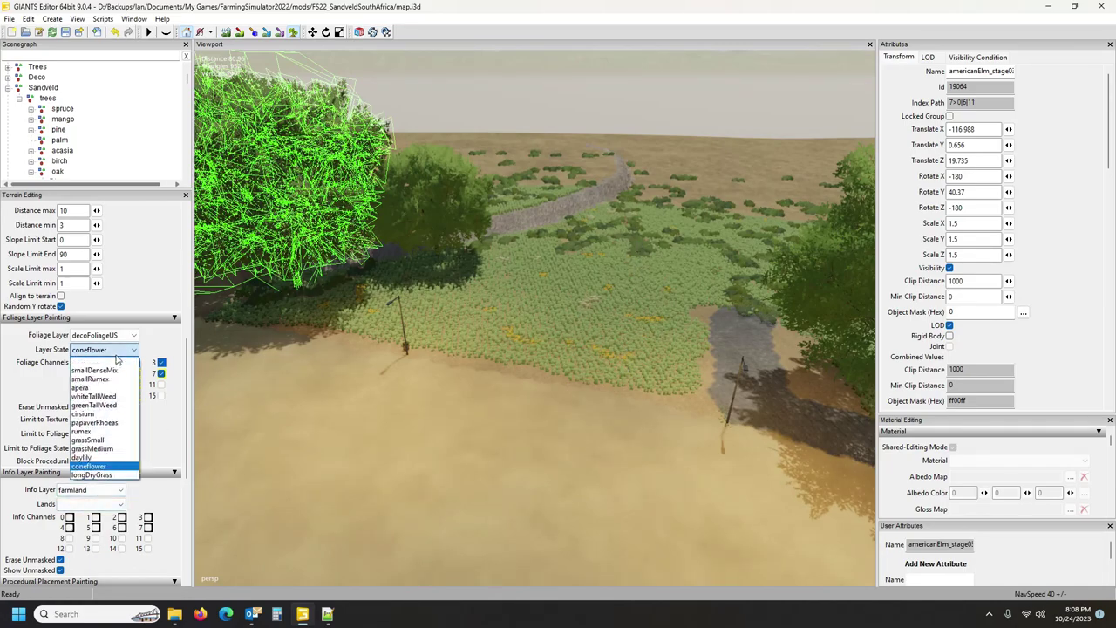
pyautogui.click(83, 457)
pyautogui.moveTo(447, 333)
pyautogui.mouseDown()
pyautogui.moveTo(430, 303)
pyautogui.moveTo(545, 304)
pyautogui.moveTo(720, 264)
pyautogui.moveTo(686, 265)
pyautogui.moveTo(673, 225)
pyautogui.moveTo(621, 245)
pyautogui.mouseUp()
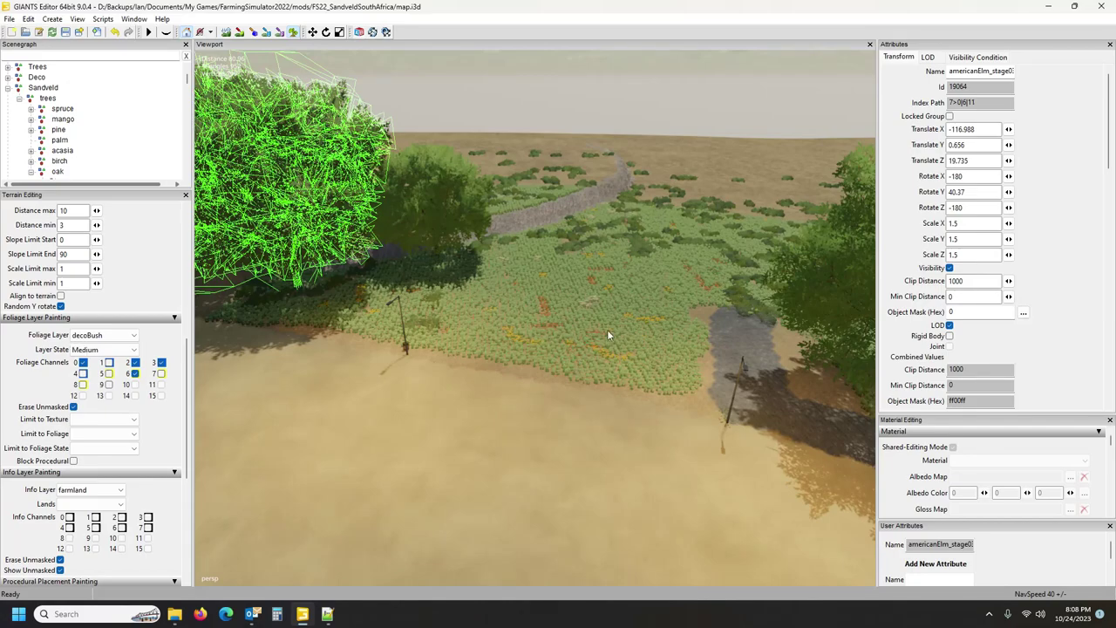
pyautogui.moveTo(655, 348); pyautogui.dragTo(659, 278)
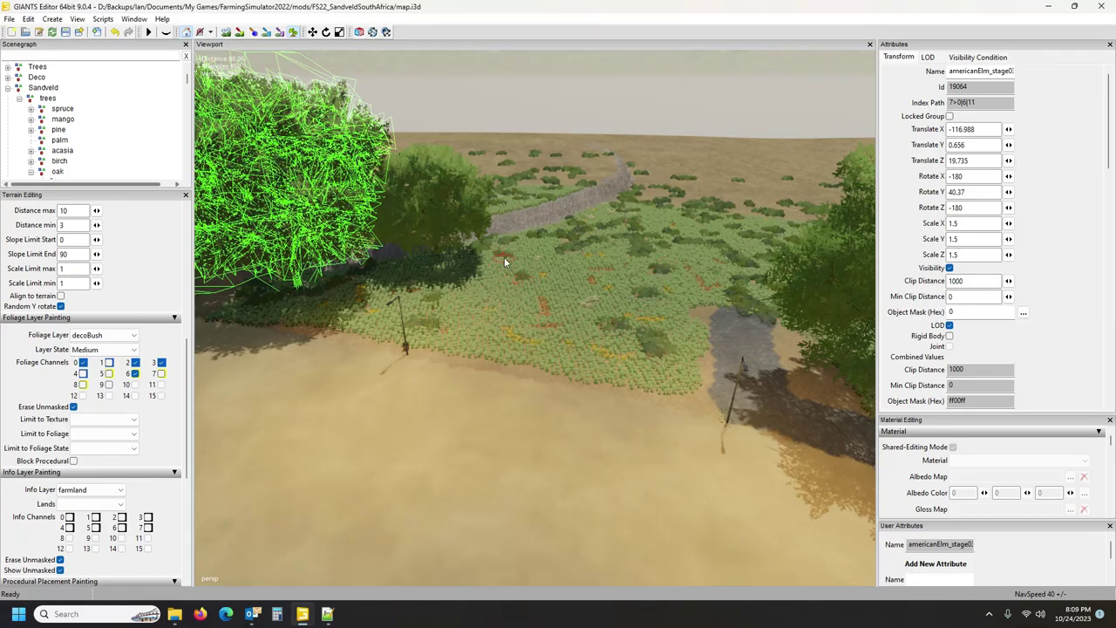
# Fill the bare ground between the lamp post and nearby tree with light chenopodium decoFoliage, adding a decoFoliageUS coneflower patch beside the post.
pyautogui.click(293, 33)
pyautogui.moveTo(530, 250)
pyautogui.keyDown('alt'); pyautogui.mouseDown()
pyautogui.moveTo(613, 242)
pyautogui.moveTo(577, 225)
pyautogui.moveTo(502, 224)
pyautogui.moveTo(566, 201)
pyautogui.mouseUp(); pyautogui.keyUp('alt')
pyautogui.moveTo(566, 200); pyautogui.dragTo(619, 275, button='right')
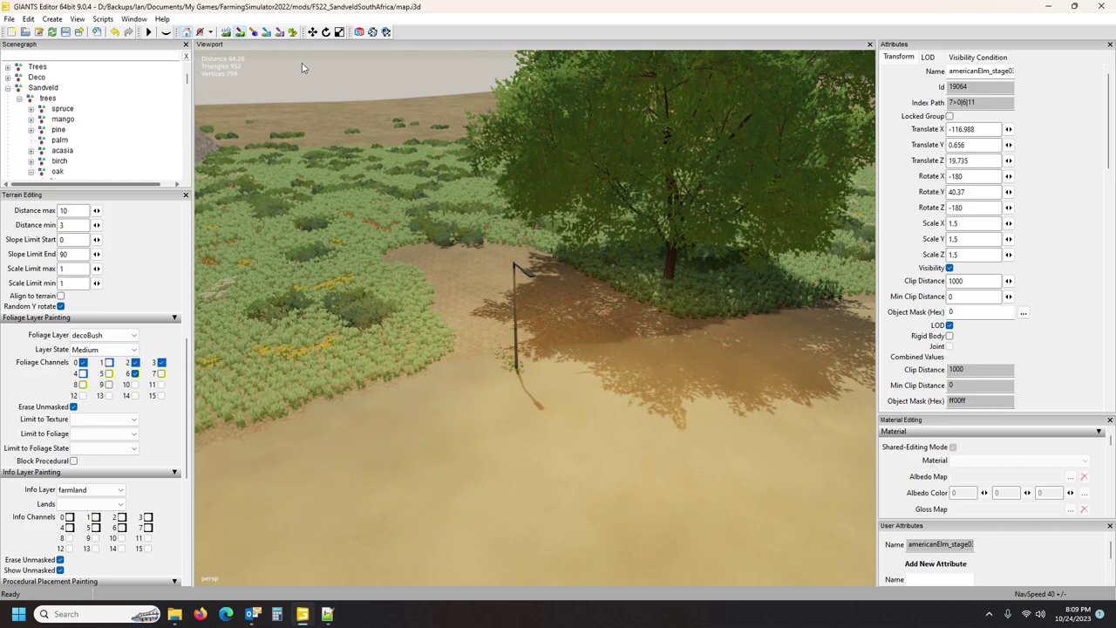
pyautogui.keyDown('ctrl'); pyautogui.click(407, 289); pyautogui.keyUp('ctrl')
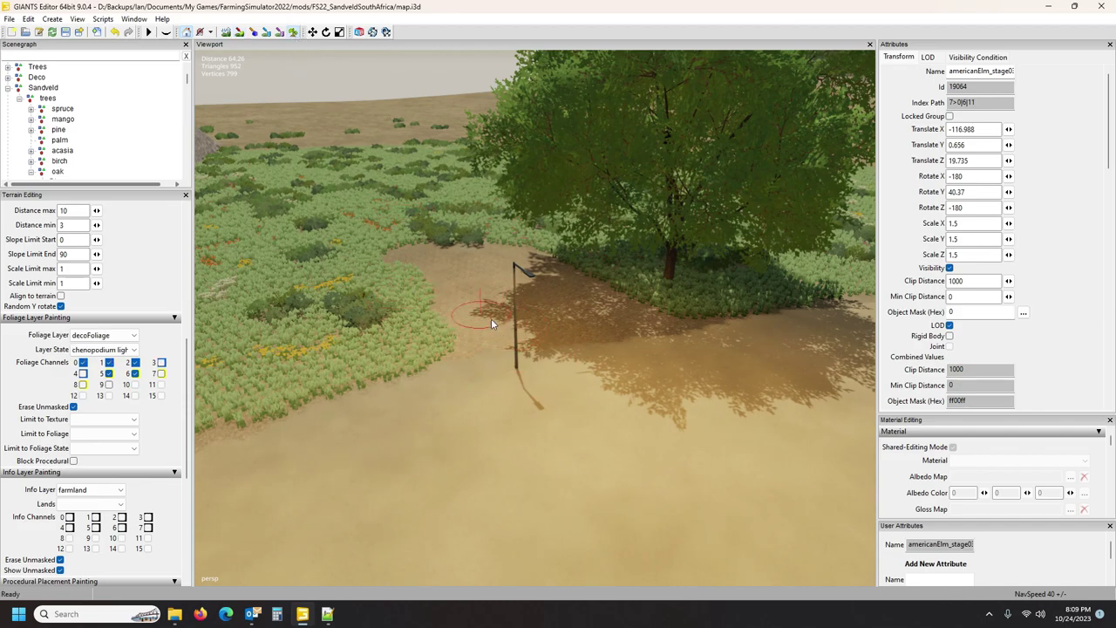
pyautogui.moveTo(484, 334)
pyautogui.mouseDown()
pyautogui.moveTo(445, 279)
pyautogui.moveTo(502, 260)
pyautogui.mouseUp()
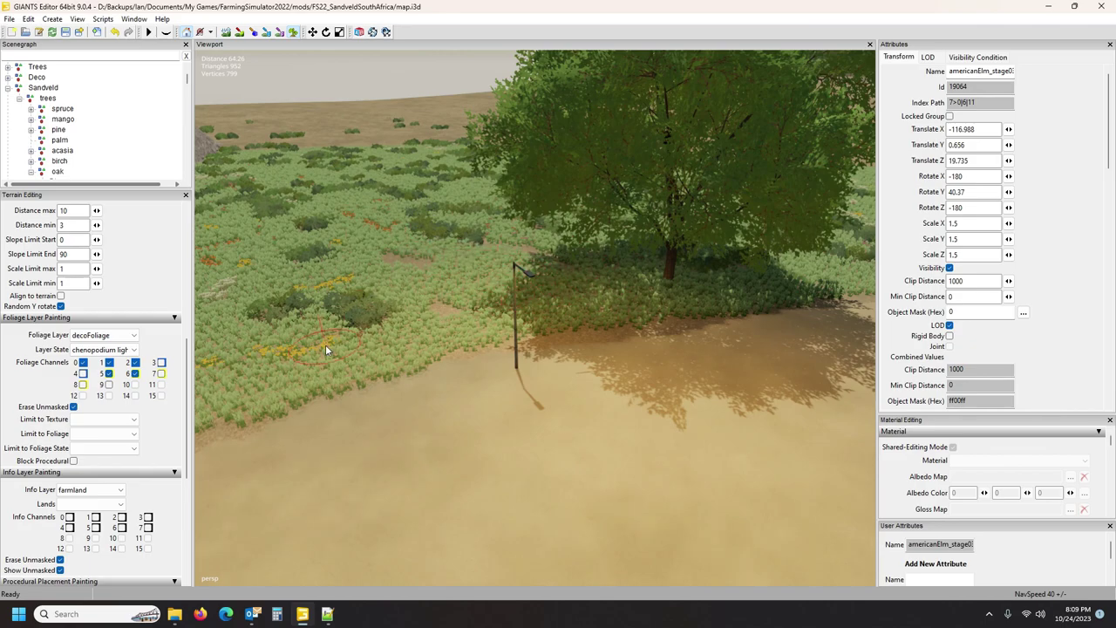
pyautogui.press('Down')
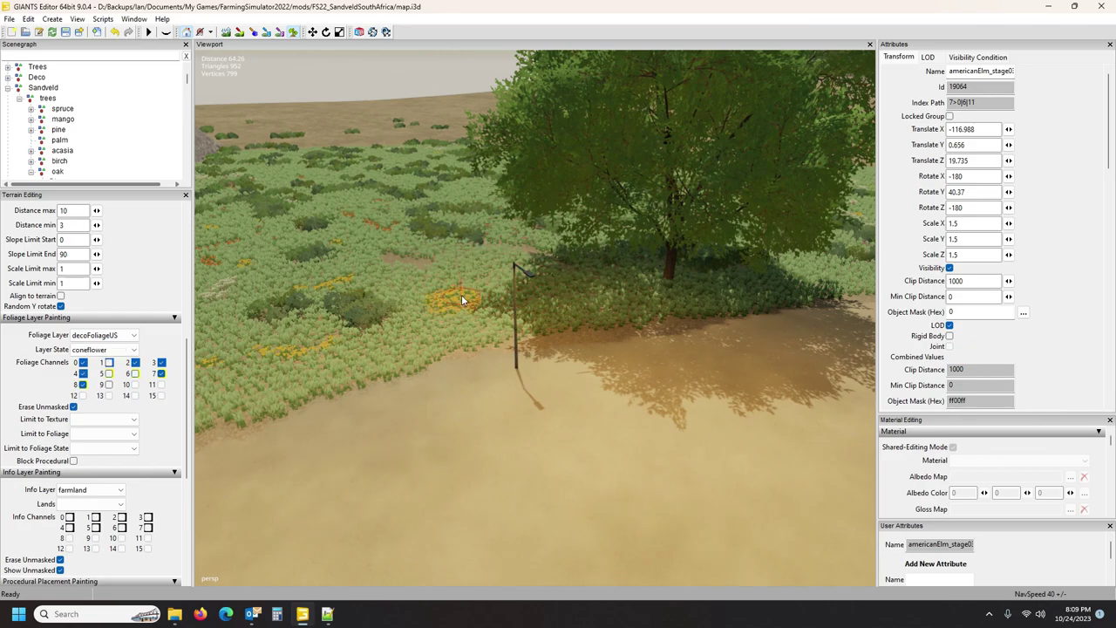
# Undo the last foliage stroke, paint smaller coneflower patches around the lamp post, and add Medium decoBush clumps beneath the nearby tree.
pyautogui.hotkey('ctrl', 'z')
pyautogui.moveTo(469, 251); pyautogui.dragTo(646, 279)
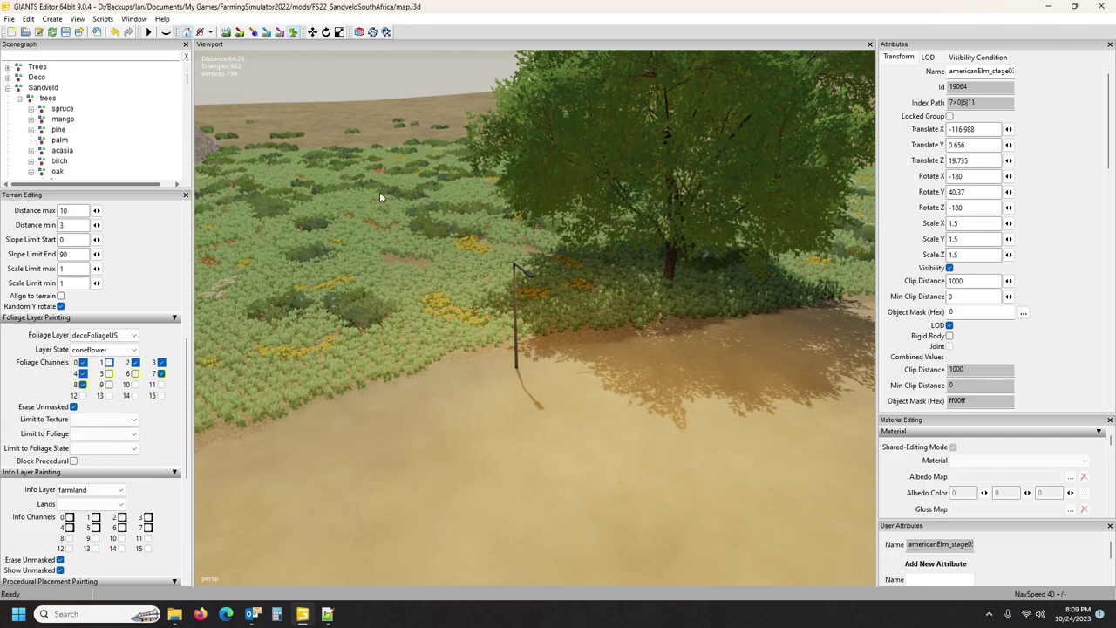
pyautogui.keyDown('ctrl'); pyautogui.click(431, 223); pyautogui.keyUp('ctrl')
pyautogui.moveTo(565, 279); pyautogui.dragTo(620, 282)
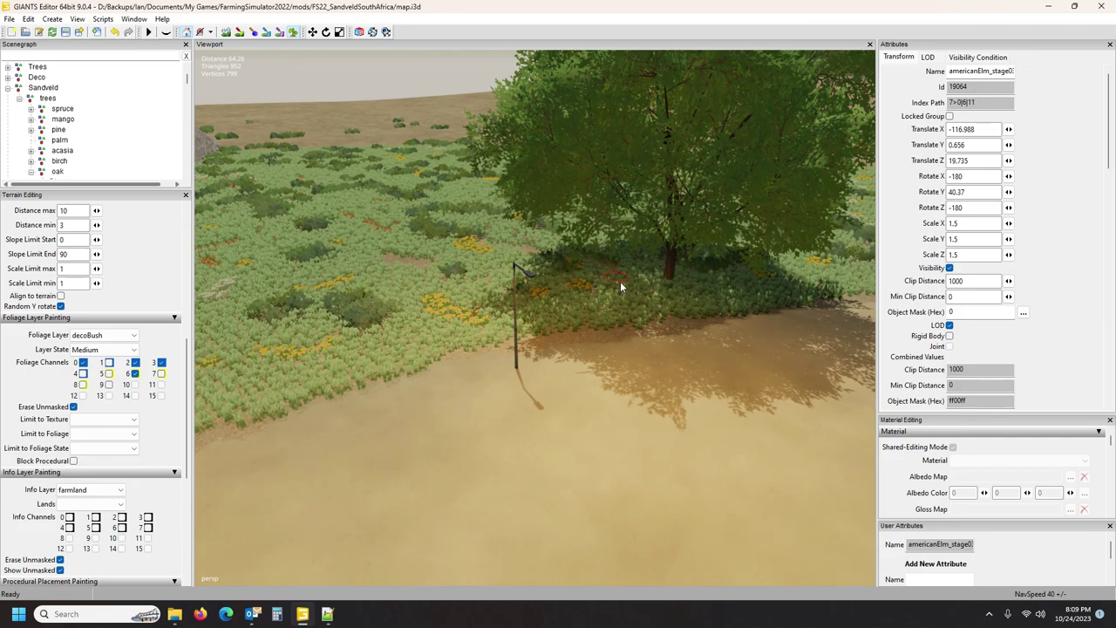
# Scatter decoFoliageUS daylily patches through the foliage around the lamp post and beneath the nearby tree.
pyautogui.click(213, 258)
pyautogui.click(122, 336)
pyautogui.click(113, 347)
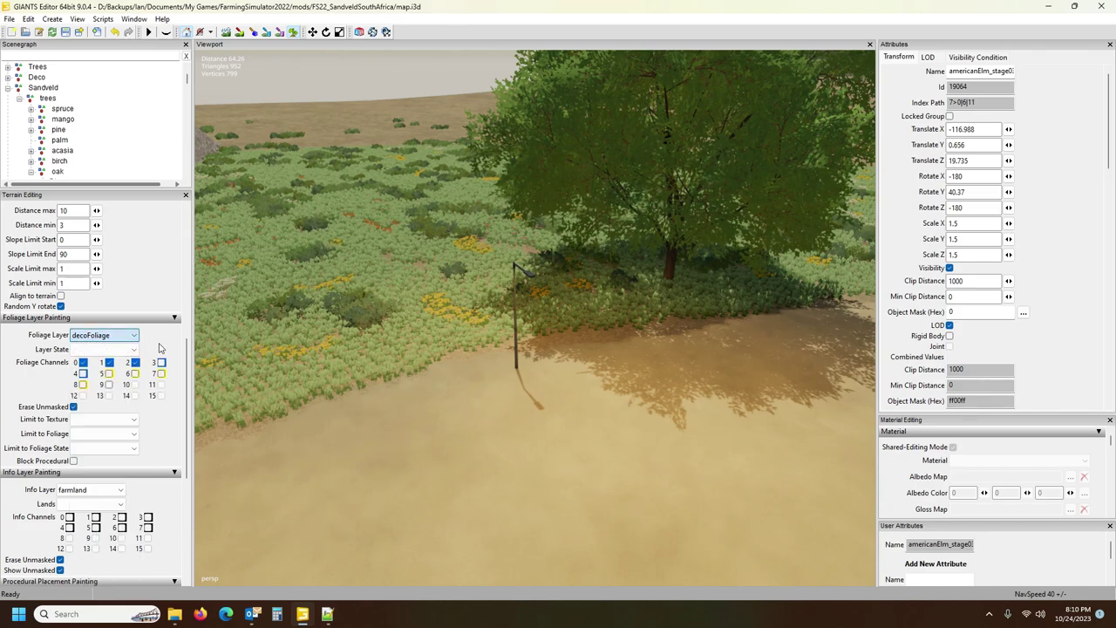
pyautogui.click(126, 348)
pyautogui.click(135, 336)
pyautogui.click(133, 335)
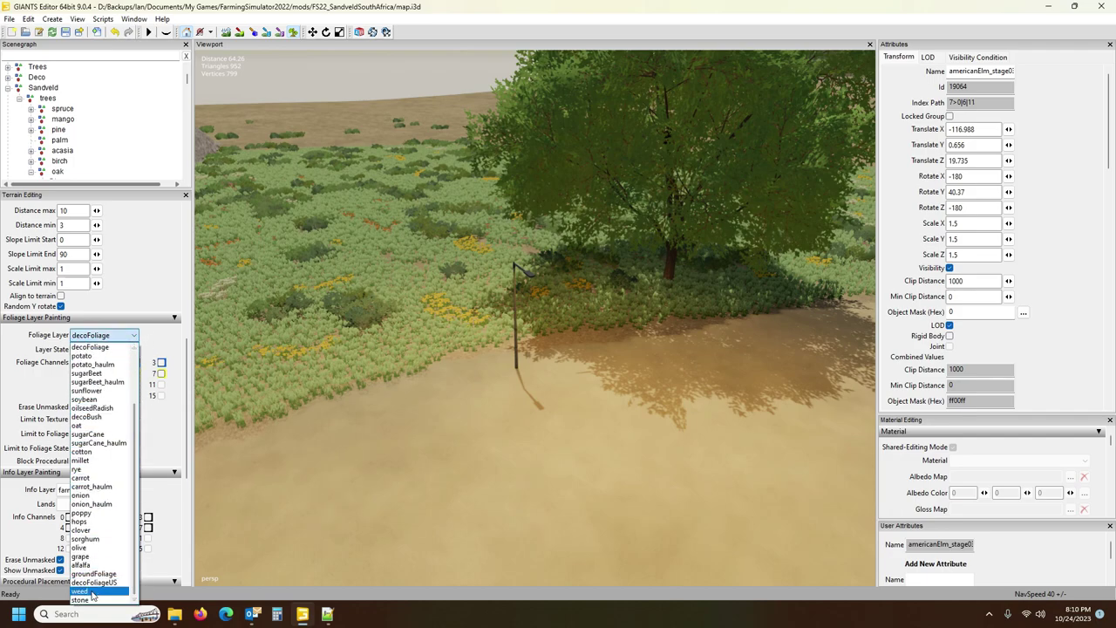
pyautogui.click(96, 583)
pyautogui.click(112, 349)
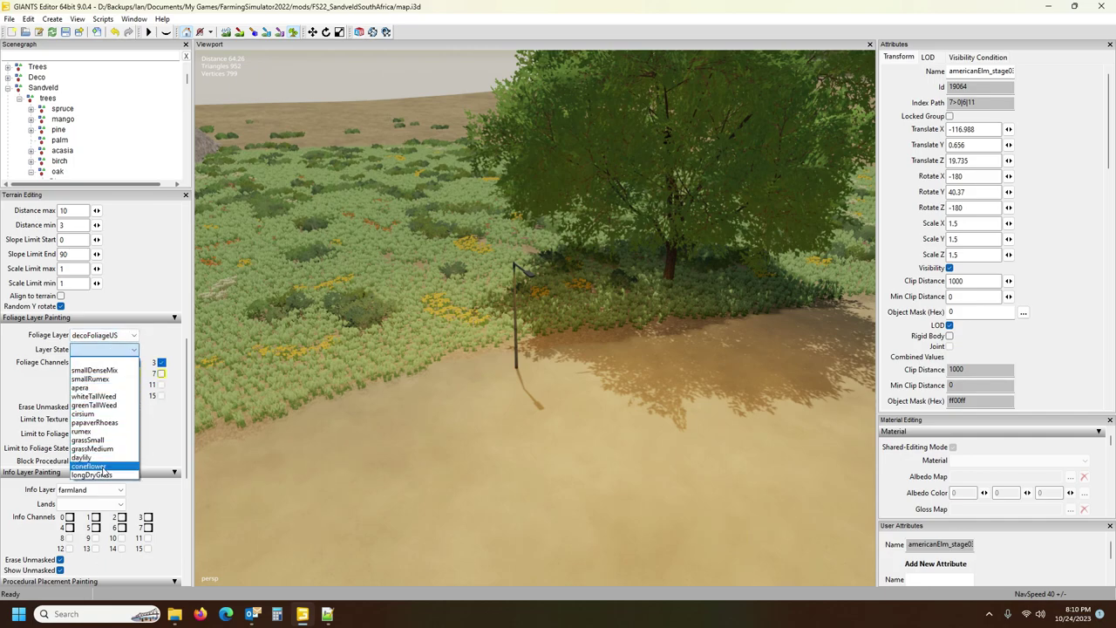
pyautogui.click(103, 458)
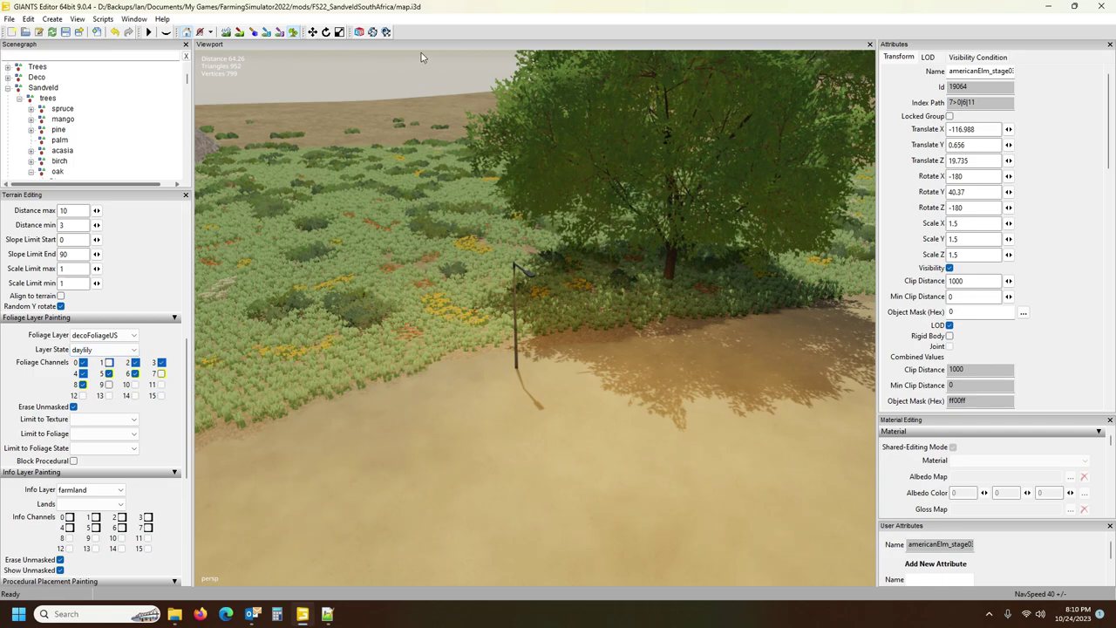
# Sample the light chenopodium decoFoliage and paint it along the metal fence bordering the yard.
pyautogui.keyDown('alt'); pyautogui.moveTo(532, 244); pyautogui.dragTo(401, 271); pyautogui.keyUp('alt')
pyautogui.scroll(8, 721, 192)
pyautogui.scroll(12, 665, 172)
pyautogui.scroll(-10, 495, 271)
pyautogui.keyDown('alt'); pyautogui.moveTo(601, 284); pyautogui.dragTo(485, 302); pyautogui.keyUp('alt')
pyautogui.scroll(3, 485, 302)
pyautogui.moveTo(487, 307); pyautogui.dragTo(432, 131, button='right')
pyautogui.click(294, 32)
pyautogui.keyDown('ctrl'); pyautogui.rightClick(416, 351); pyautogui.keyUp('ctrl')
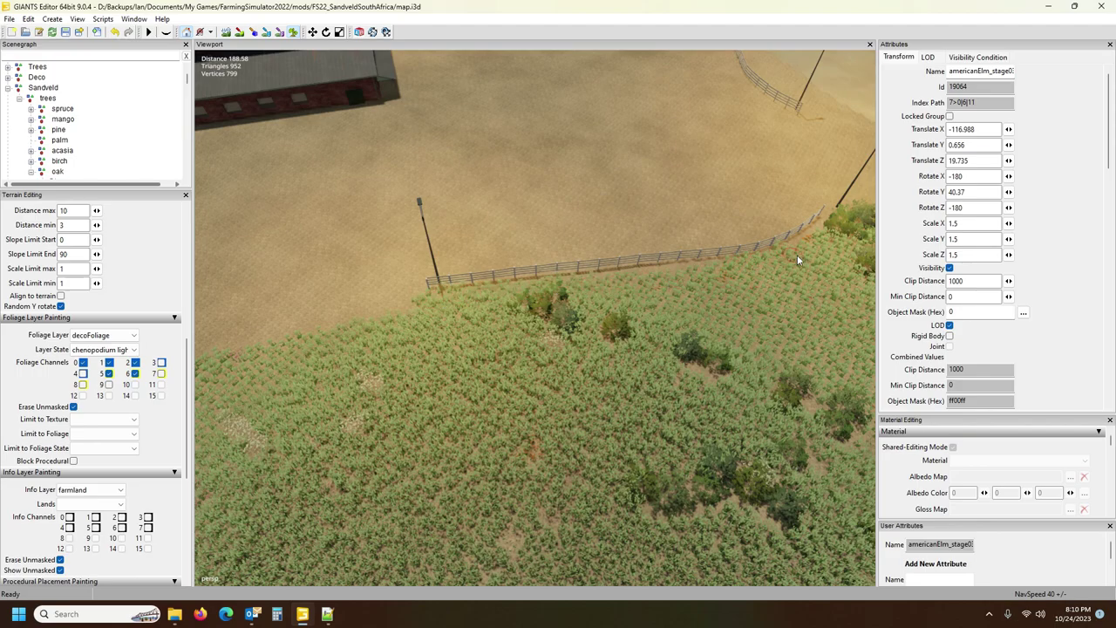
pyautogui.click(293, 37)
# Duplicate the BKB sign onto the grey shed's adjoining gable wall and rotate it to about -39.128 on Y to lie flat.
pyautogui.moveTo(510, 183)
pyautogui.keyDown('alt'); pyautogui.mouseDown()
pyautogui.moveTo(351, 129)
pyautogui.moveTo(281, 131)
pyautogui.moveTo(383, 151)
pyautogui.moveTo(226, 117)
pyautogui.moveTo(95, 132)
pyautogui.moveTo(186, 167)
pyautogui.moveTo(144, 120)
pyautogui.moveTo(269, 108)
pyautogui.moveTo(372, 121)
pyautogui.mouseUp(); pyautogui.keyUp('alt')
pyautogui.moveTo(371, 114); pyautogui.dragTo(608, 229, button='right')
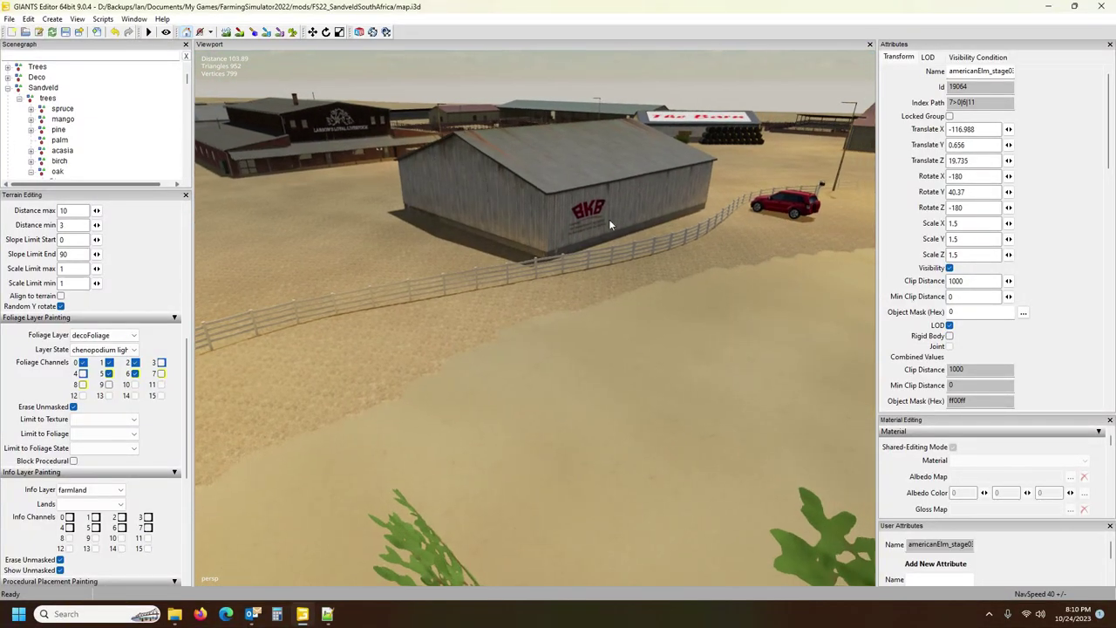
pyautogui.click(587, 208)
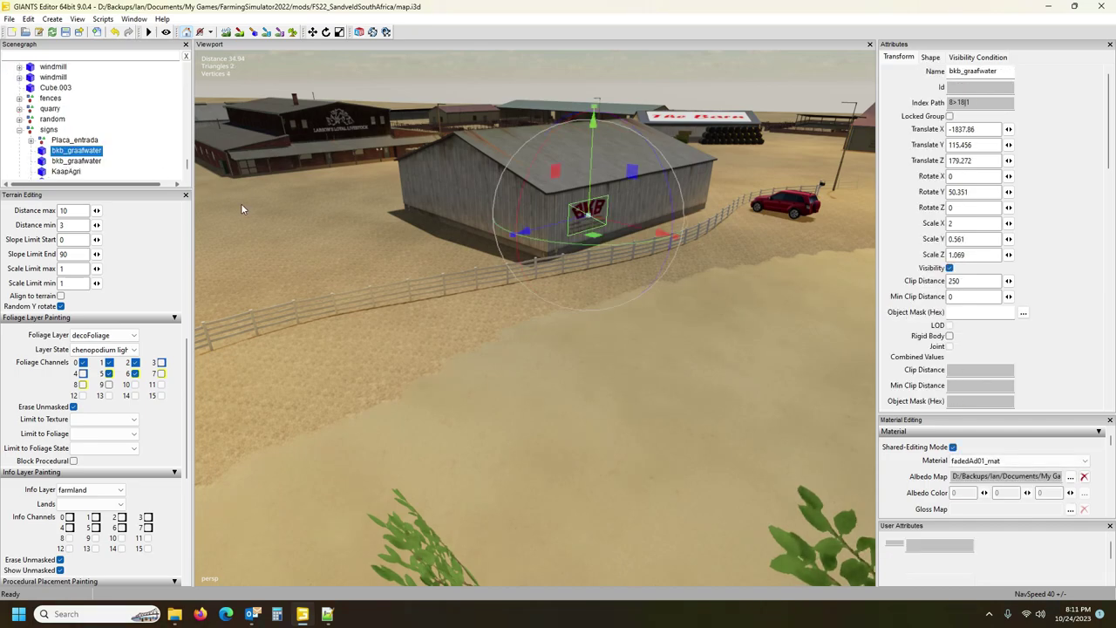
pyautogui.hotkey('ctrl', 'b')
pyautogui.click(455, 186)
pyautogui.moveTo(473, 206); pyautogui.dragTo(358, 197)
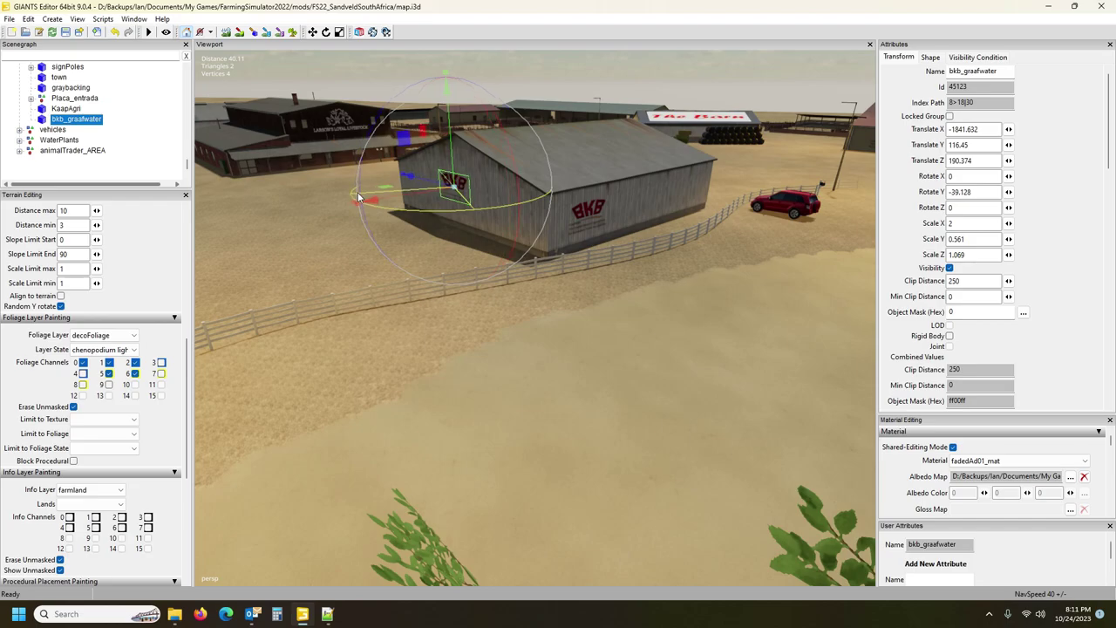
pyautogui.moveTo(424, 192); pyautogui.dragTo(427, 193)
# Shift the copied BKB sign sideways along the shed's gable wall to fine-tune its position.
pyautogui.scroll(-5, 604, 271)
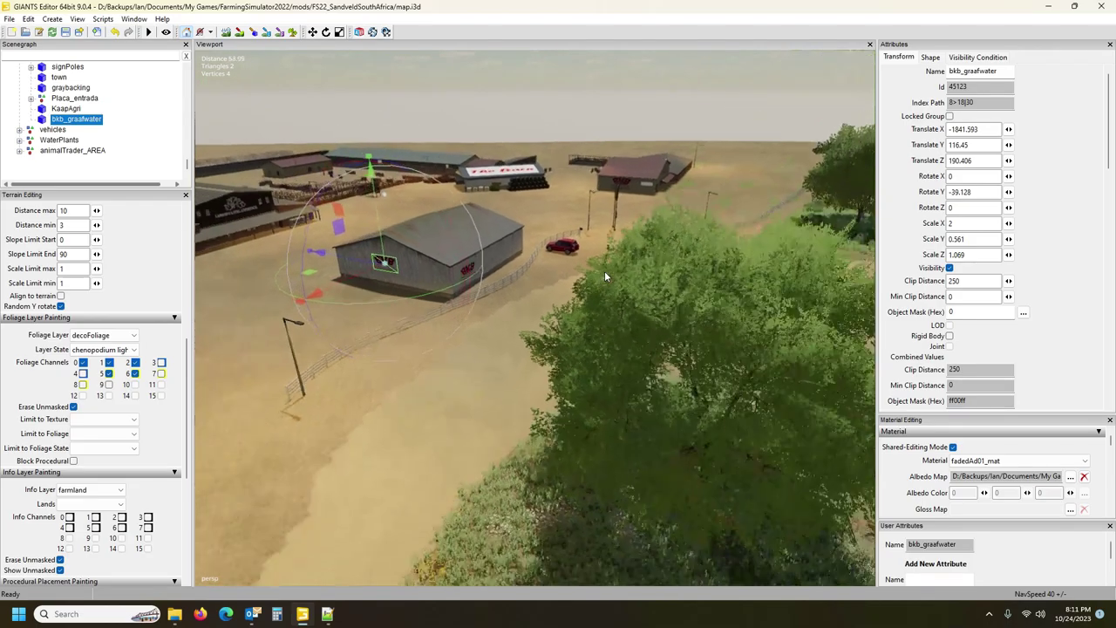
pyautogui.keyDown('alt'); pyautogui.moveTo(604, 270); pyautogui.dragTo(399, 199); pyautogui.keyUp('alt')
pyautogui.click(338, 165)
pyautogui.keyDown('alt'); pyautogui.moveTo(338, 166); pyautogui.dragTo(368, 141); pyautogui.keyUp('alt')
pyautogui.scroll(4, 367, 142)
pyautogui.moveTo(368, 147); pyautogui.dragTo(395, 190, button='right')
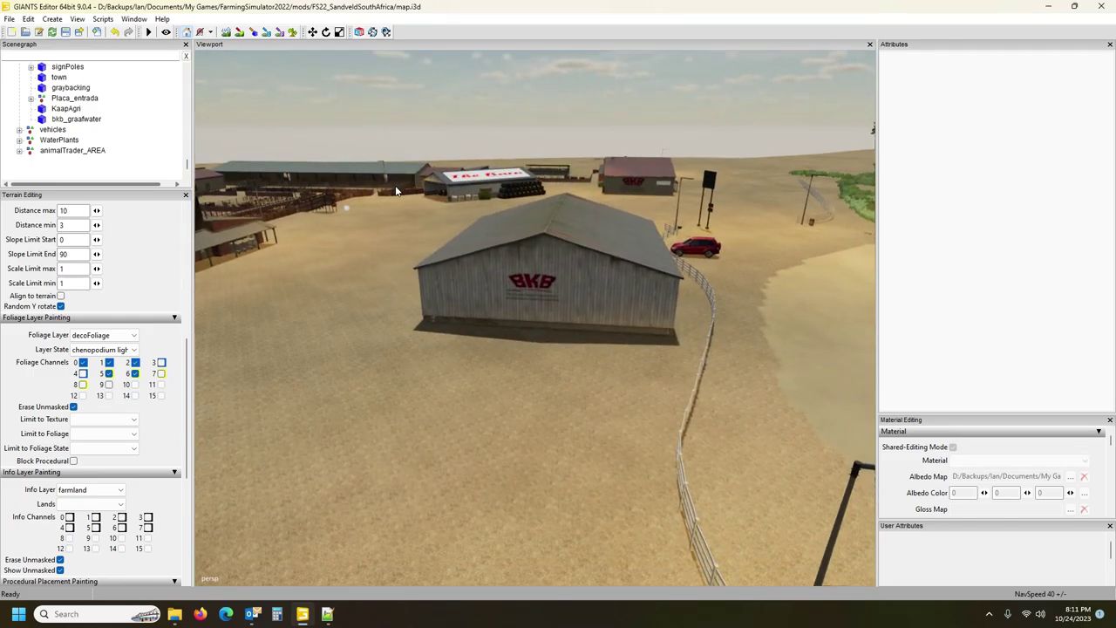
pyautogui.click(75, 119)
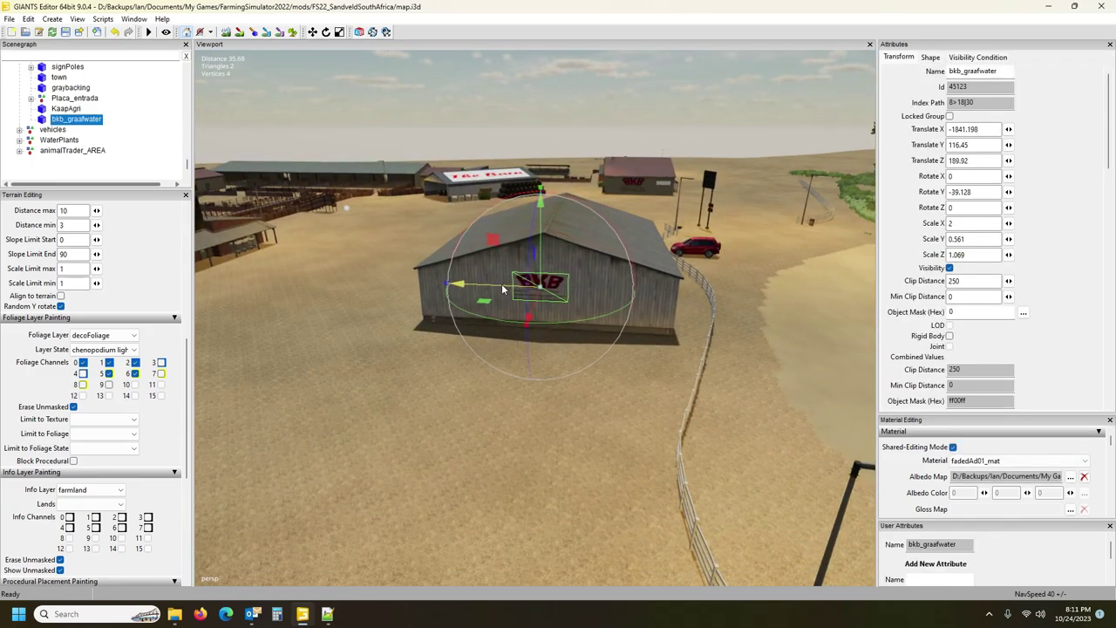
pyautogui.click(353, 165)
# Examine the BKB signs from the approach road, the BKB Leipoldtville yard, the roadside billboard and the tree-lined road.
pyautogui.keyDown('alt'); pyautogui.moveTo(353, 165); pyautogui.dragTo(523, 248); pyautogui.keyUp('alt')
pyautogui.scroll(-5, 427, 211)
pyautogui.moveTo(523, 241); pyautogui.dragTo(290, 135, button='right')
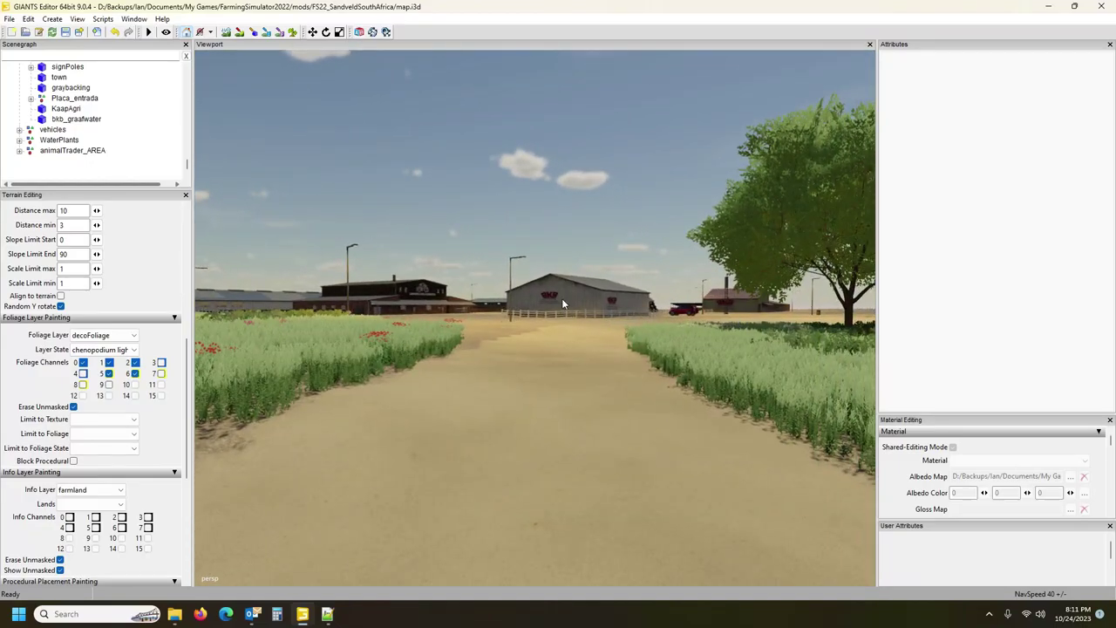
pyautogui.moveTo(562, 298); pyautogui.dragTo(535, 337, button='right')
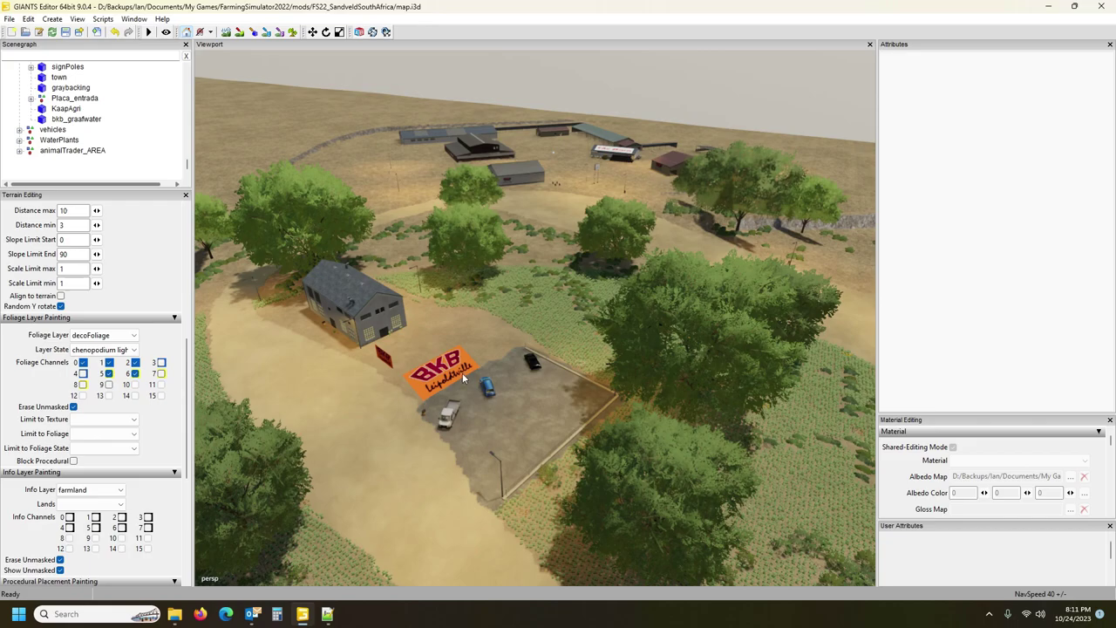
pyautogui.moveTo(434, 347); pyautogui.dragTo(855, 329, button='right')
pyautogui.scroll(-5, 854, 329)
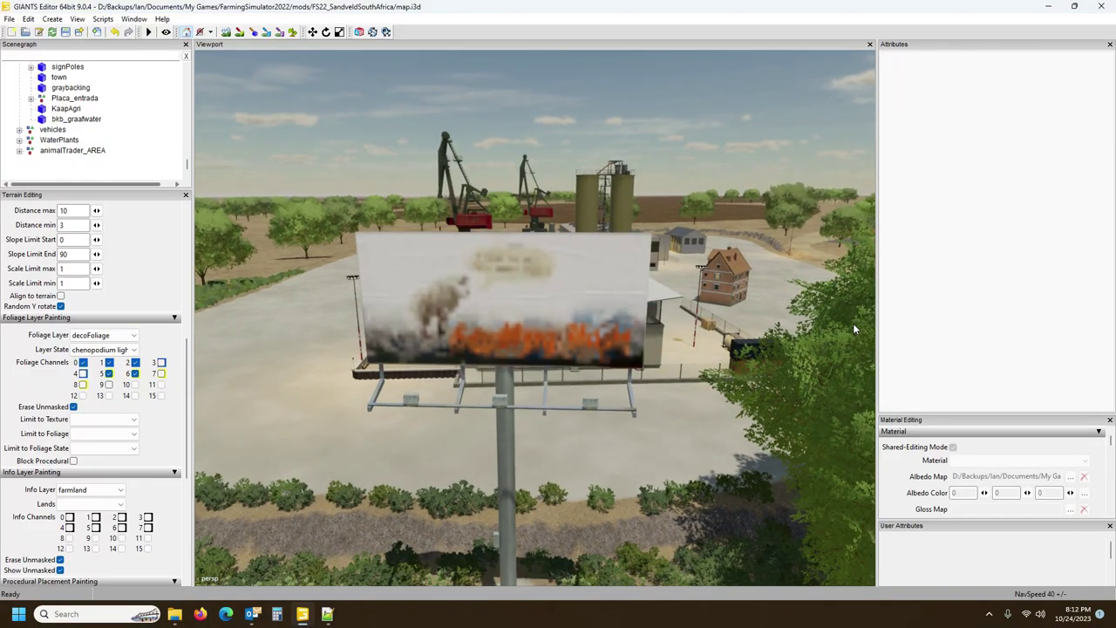
pyautogui.scroll(-2, 854, 328)
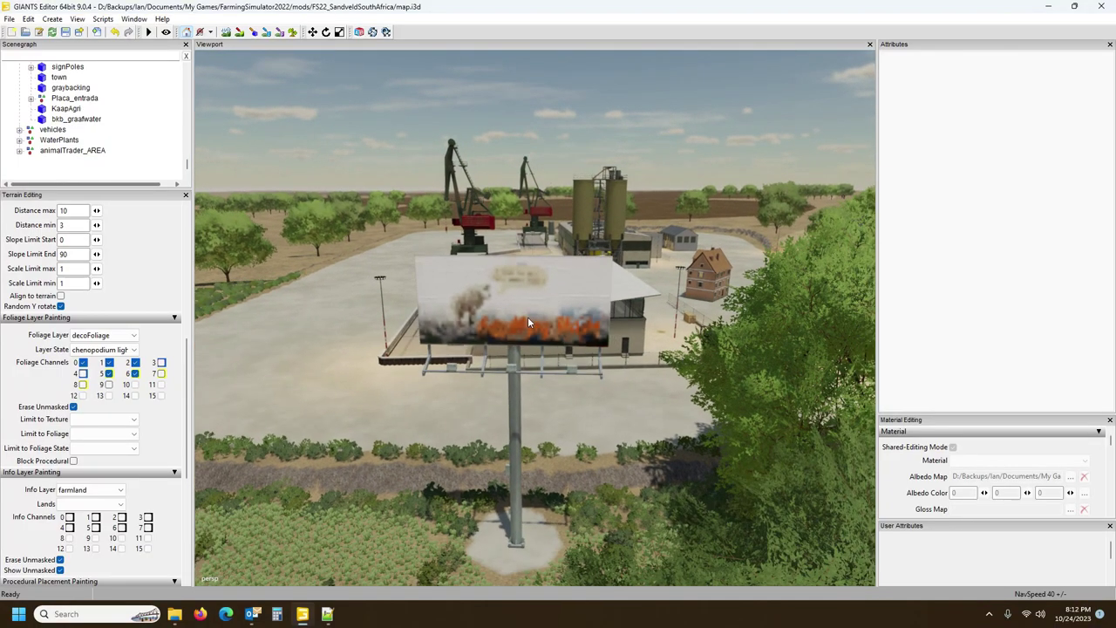
pyautogui.scroll(-6, 601, 363)
pyautogui.keyDown('alt'); pyautogui.moveTo(602, 364); pyautogui.dragTo(328, 410); pyautogui.keyUp('alt')
pyautogui.moveTo(328, 416); pyautogui.dragTo(188, 357, button='right')
pyautogui.moveTo(450, 363); pyautogui.dragTo(873, 353, button='right')
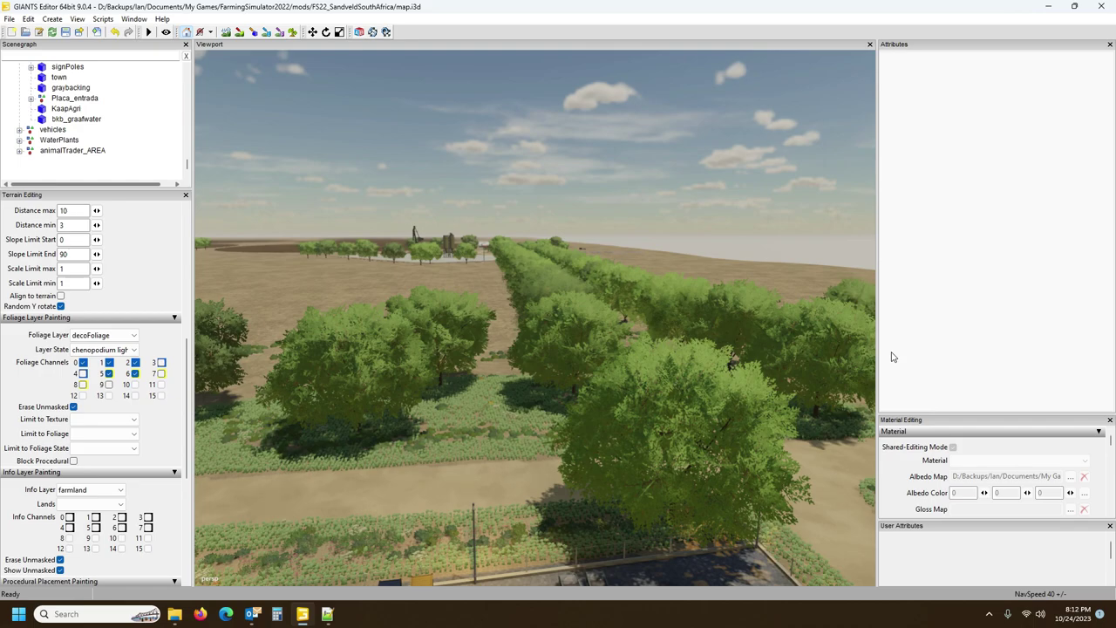
# Move the wrecked boat along the riverbank, closer to the stone bridge.
pyautogui.keyDown('alt'); pyautogui.moveTo(586, 304); pyautogui.dragTo(393, 319); pyautogui.keyUp('alt')
pyautogui.moveTo(394, 318); pyautogui.dragTo(587, 347, button='right')
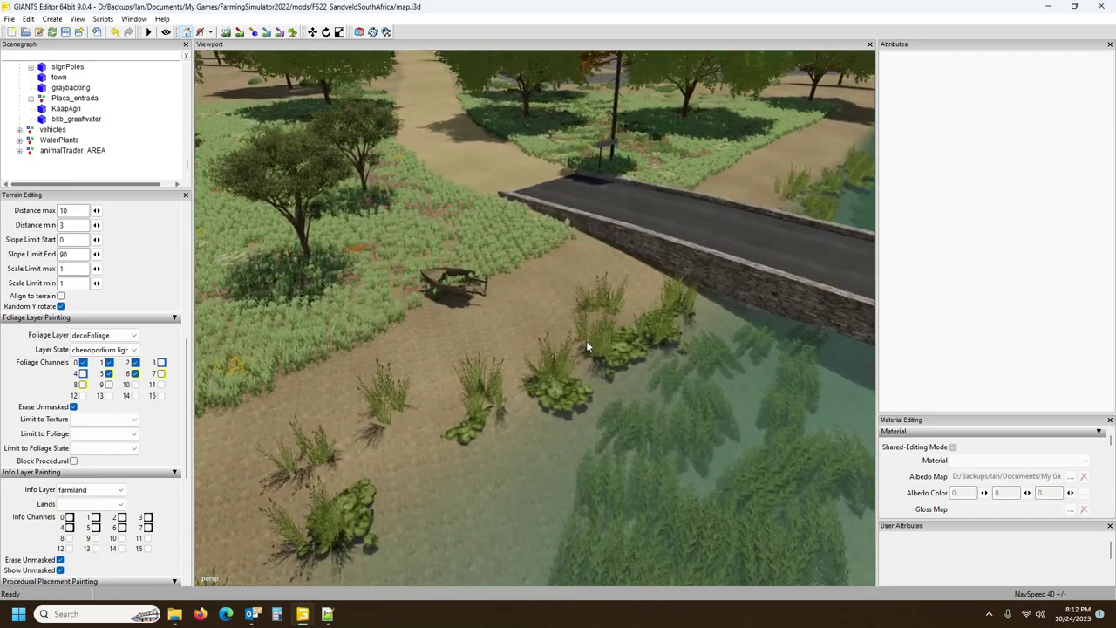
pyautogui.click(465, 295)
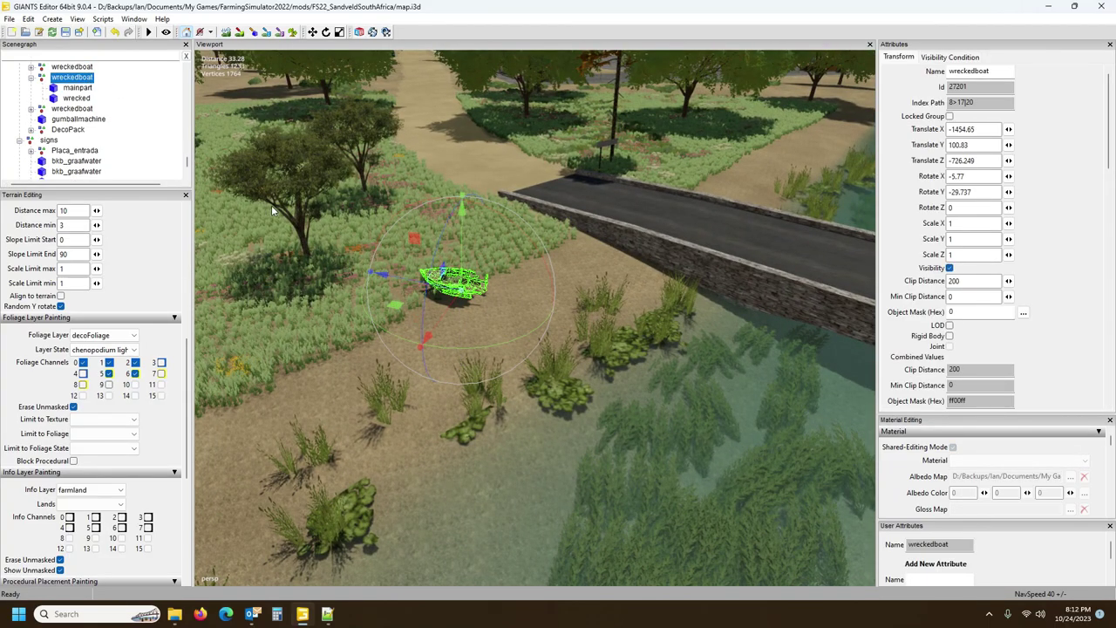
pyautogui.click(524, 273)
pyautogui.moveTo(607, 356); pyautogui.dragTo(630, 357, button='right')
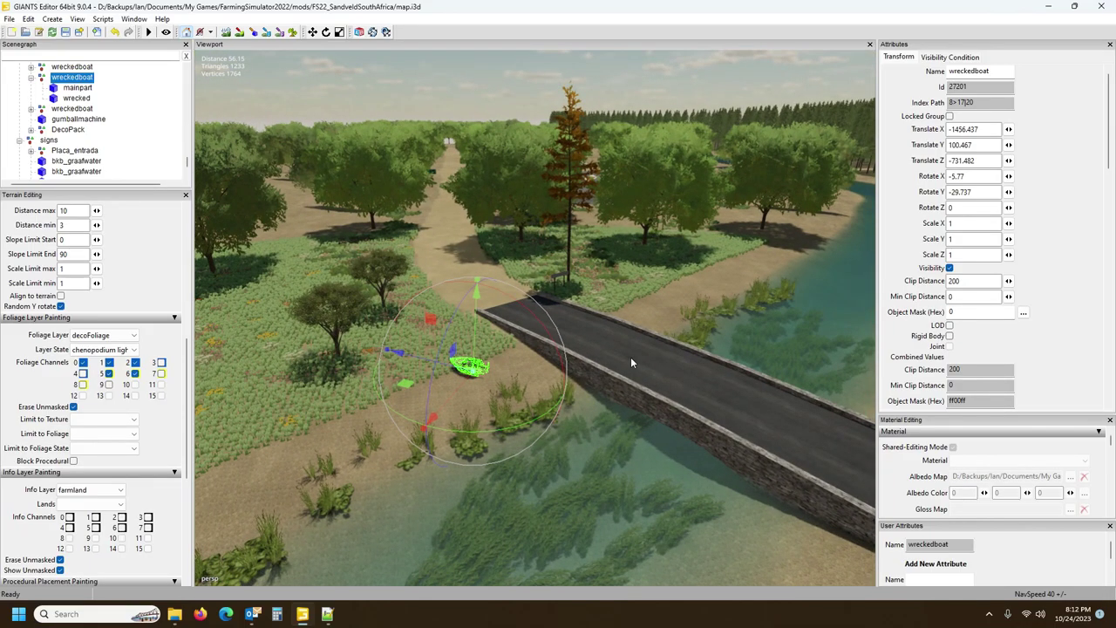